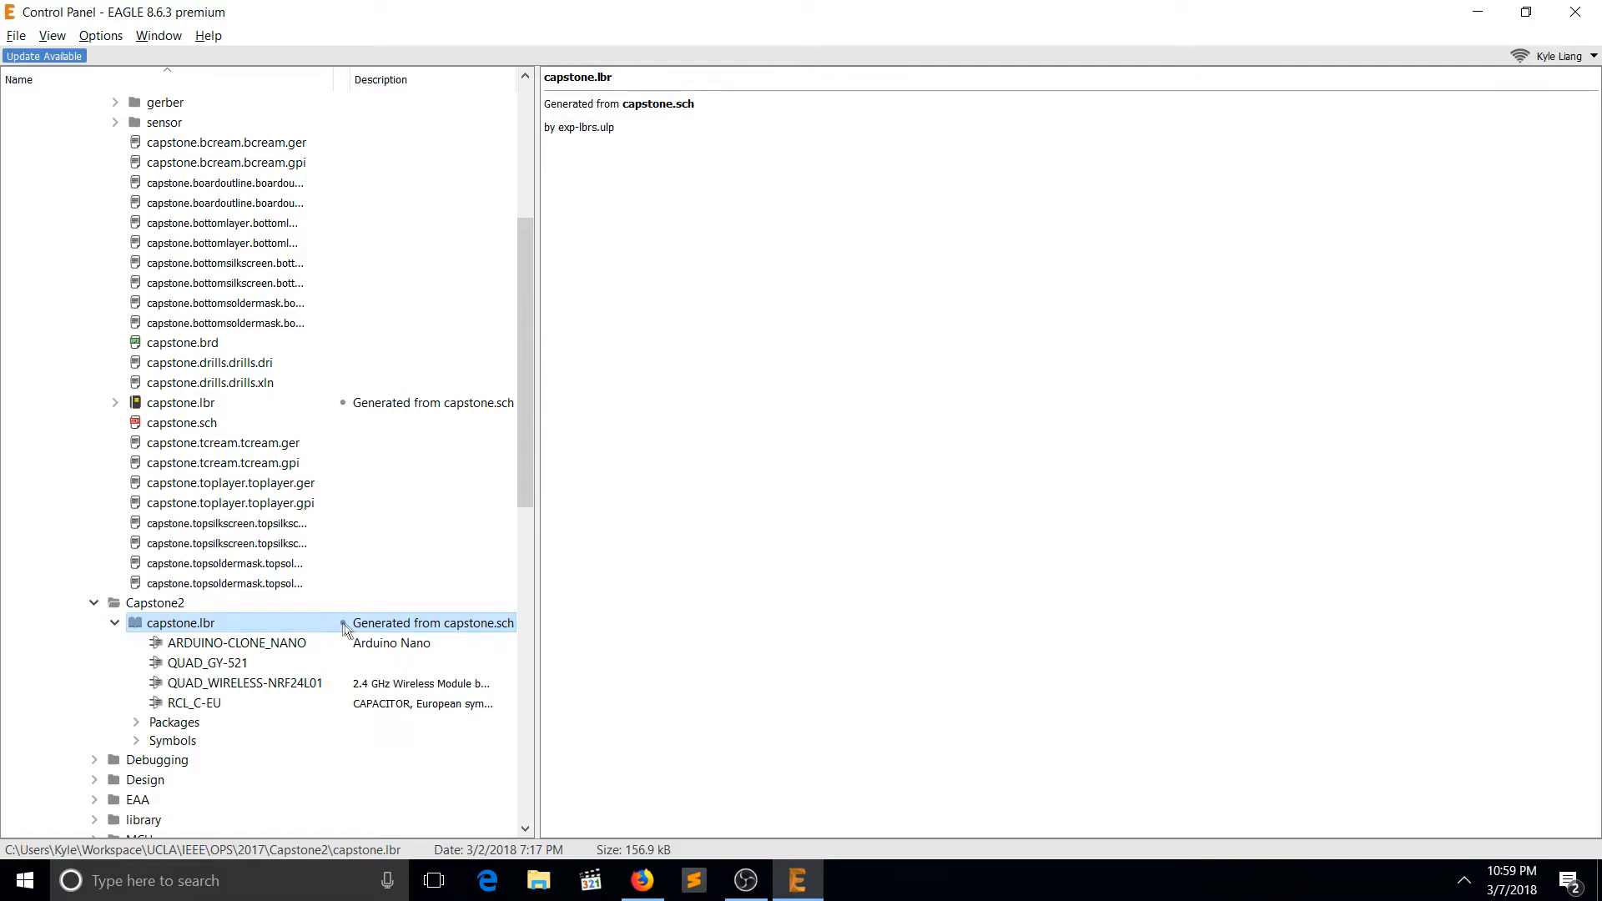
Preview the Arduino Nano, GY-521, NRF24L01 and capacitor devices in the Capstone2 folder's capstone.lbr library.
{"action": "left_click", "coordinate": [240, 649]}
{"action": "left_click", "coordinate": [288, 665]}
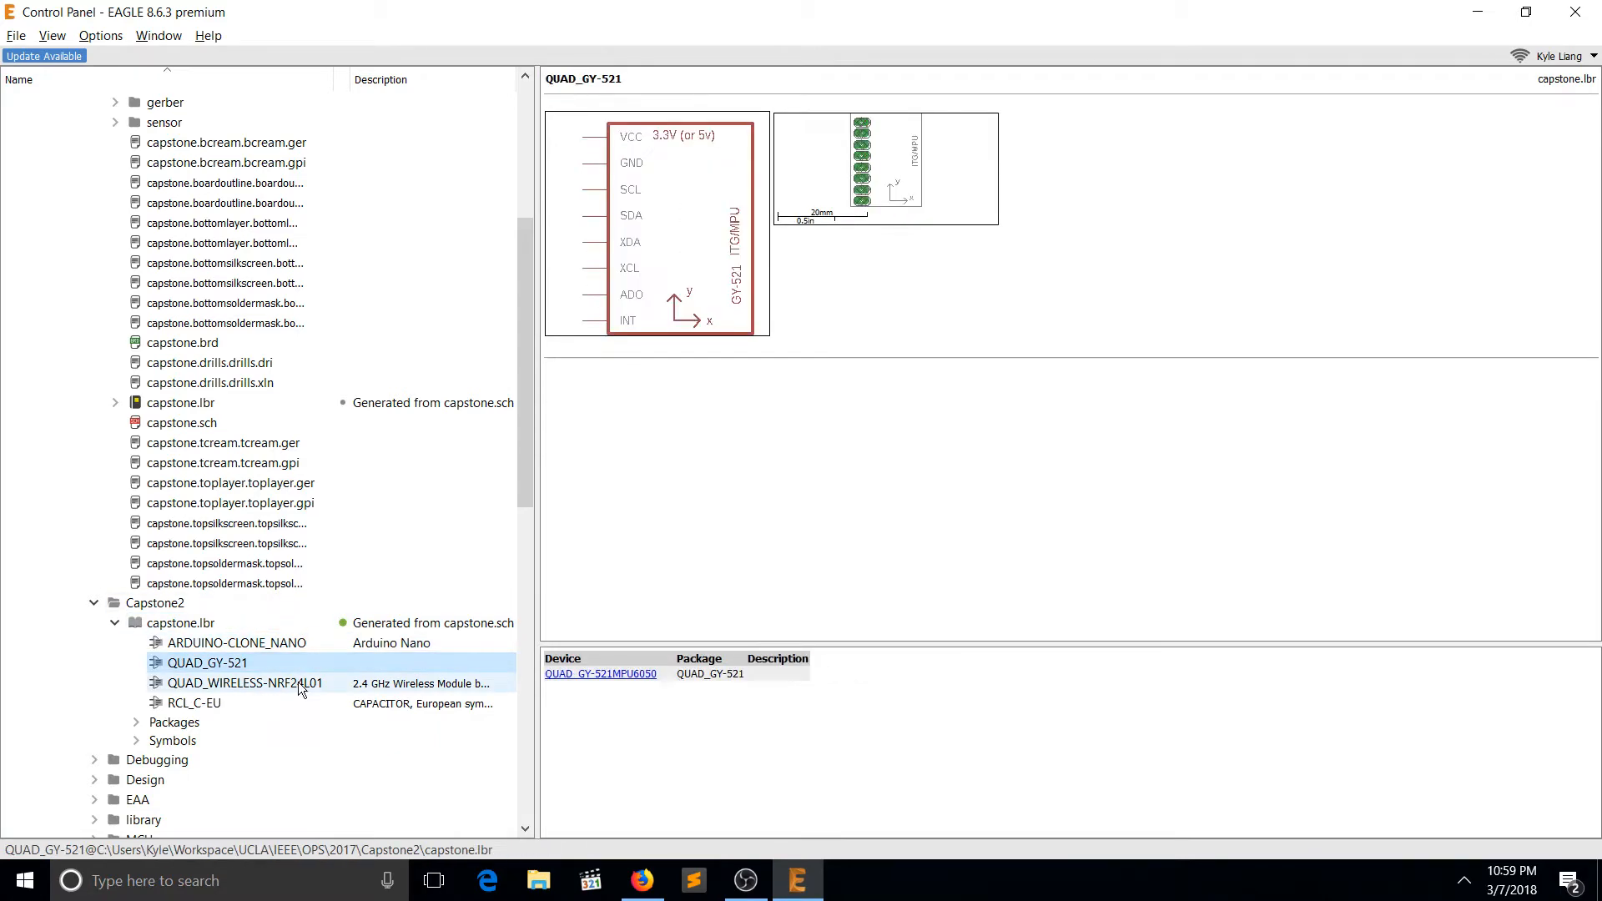
{"action": "left_click", "coordinate": [299, 683]}
{"action": "left_click", "coordinate": [306, 703]}
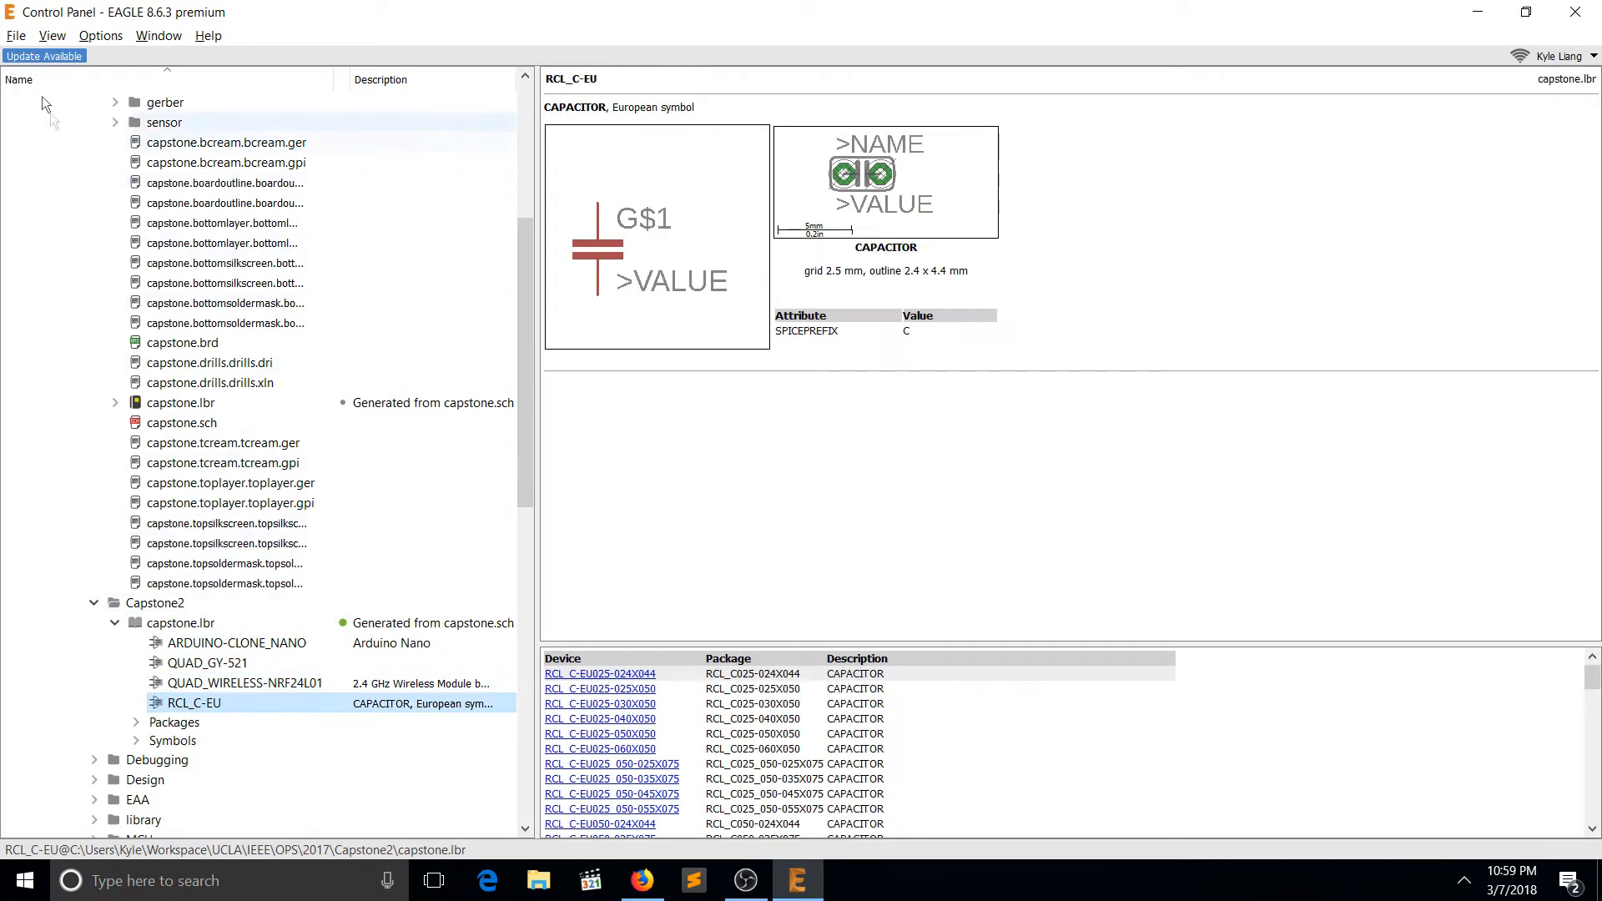
Create a new schematic.
{"action": "left_click", "coordinate": [18, 38]}
{"action": "mouse_move", "coordinate": [65, 60]}
{"action": "left_click", "coordinate": [284, 90]}
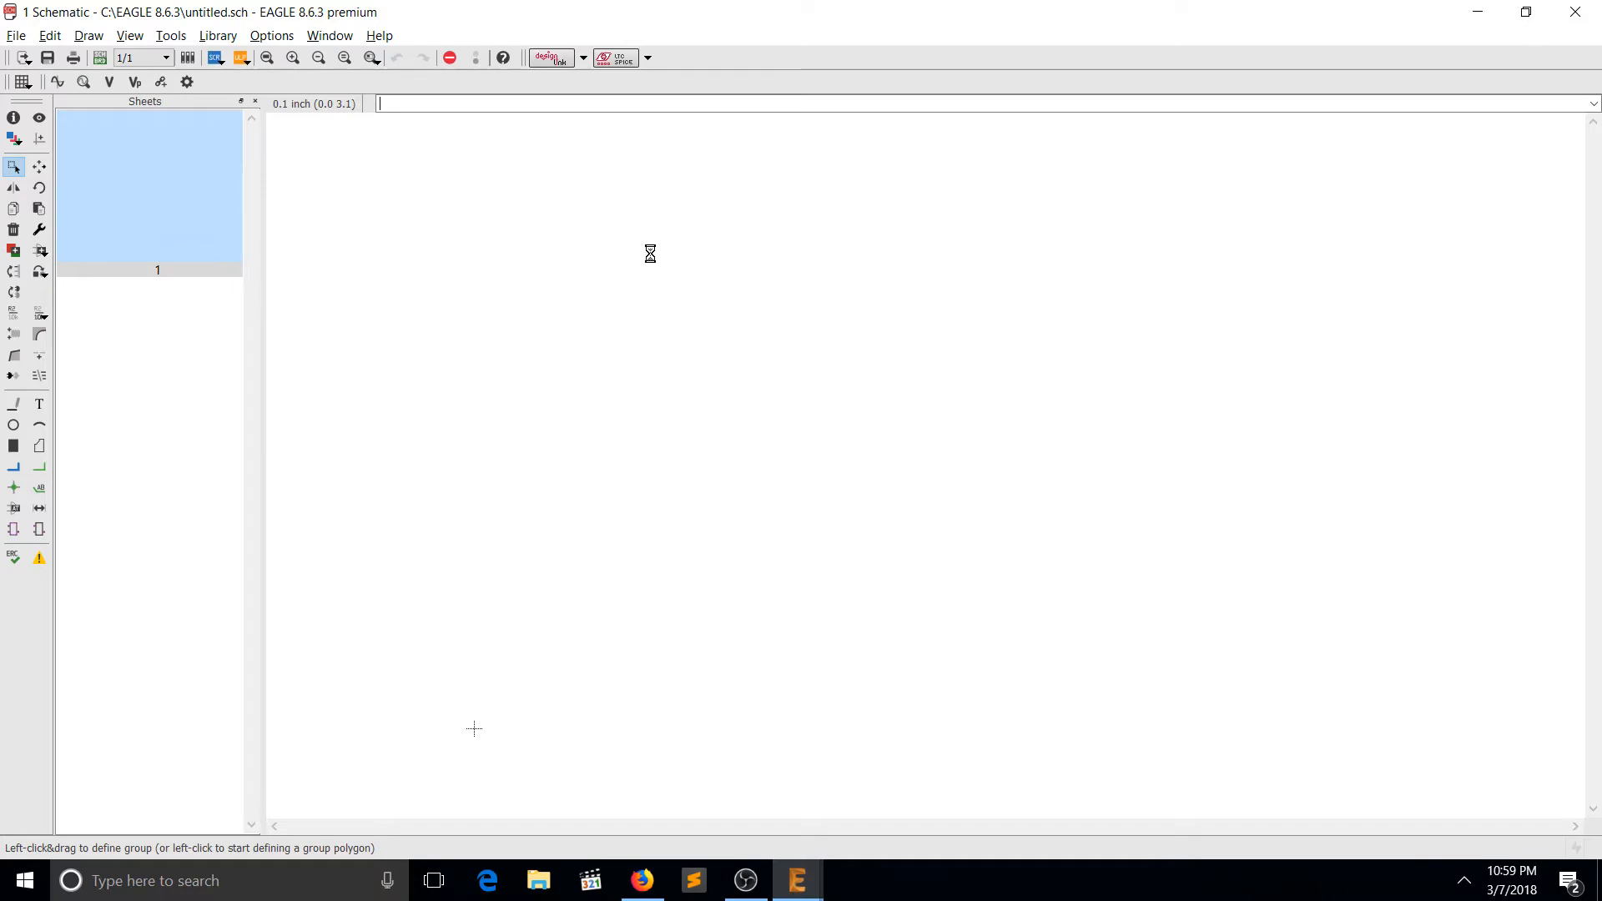
Add one ARDUINO-CLONE_NANO from the capstone library to the middle of the schematic.
{"action": "scroll", "coordinate": [385, 366], "scroll_direction": "down", "scroll_amount": 7}
{"action": "scroll", "coordinate": [367, 334], "scroll_direction": "down", "scroll_amount": 10}
{"action": "scroll", "coordinate": [338, 282], "scroll_direction": "up", "scroll_amount": 10}
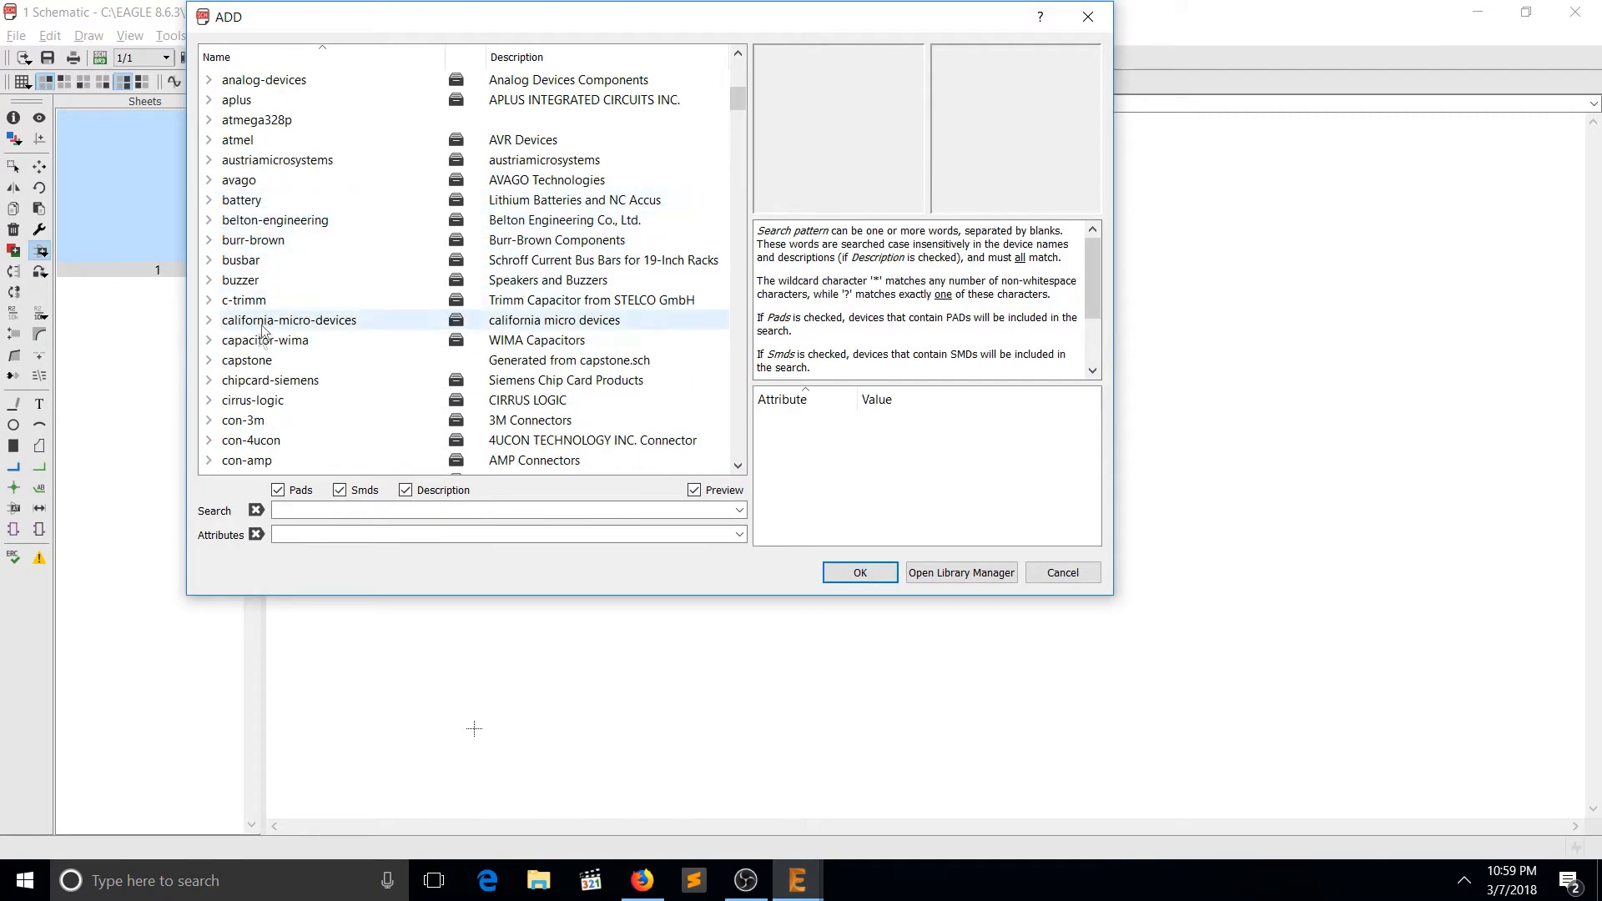
{"action": "left_click", "coordinate": [209, 365]}
{"action": "left_click", "coordinate": [208, 361]}
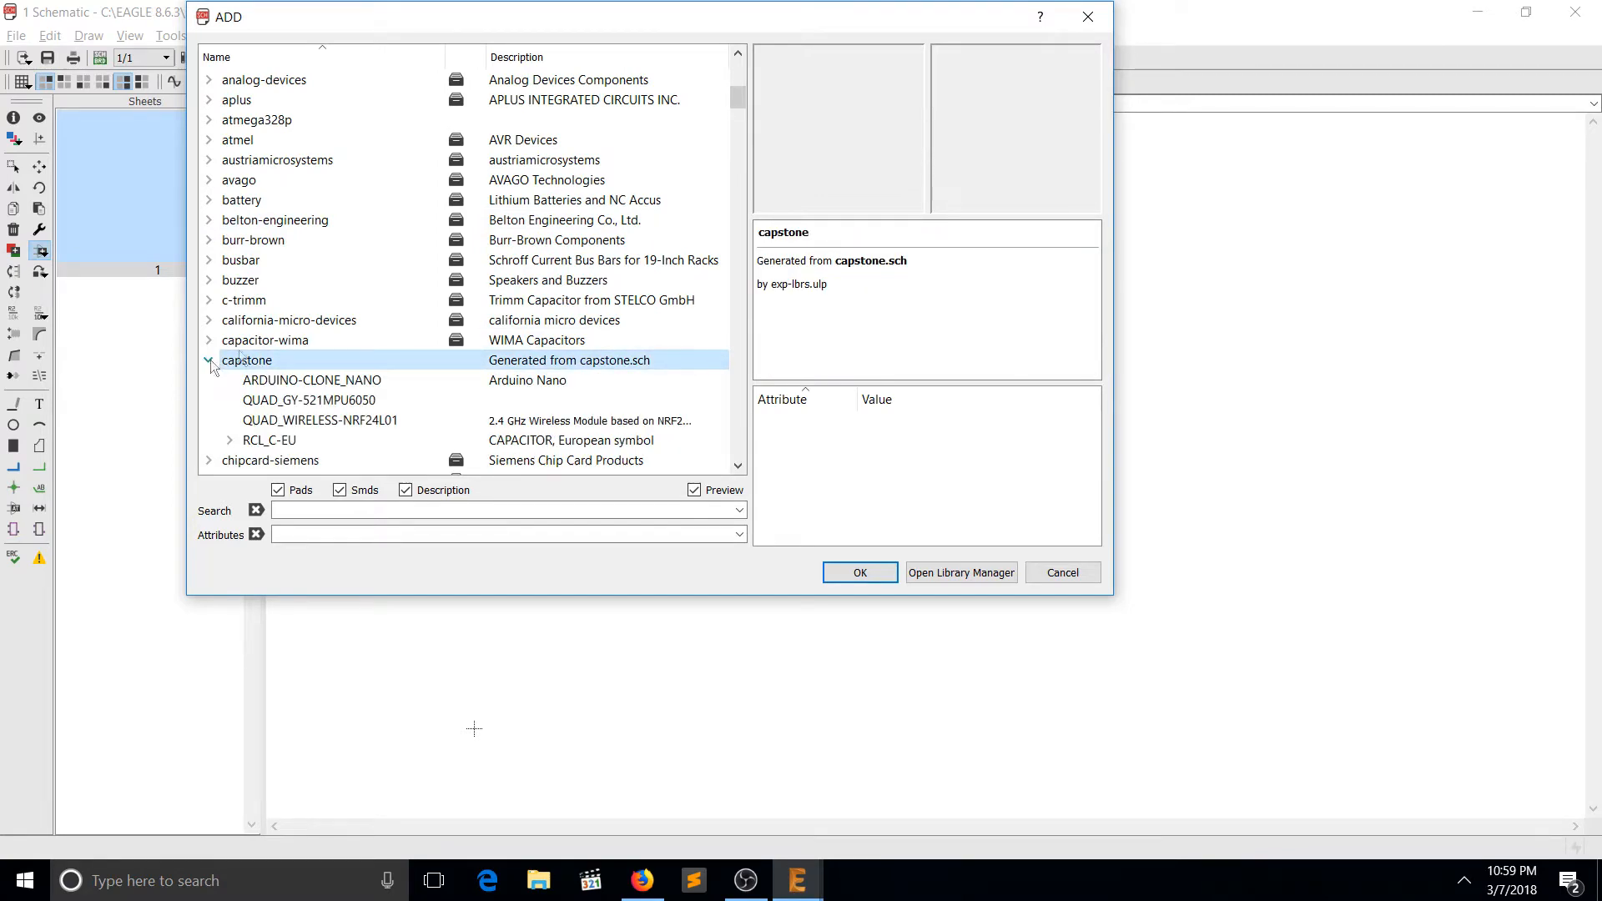
{"action": "scroll", "coordinate": [407, 337], "scroll_direction": "down", "scroll_amount": 2}
{"action": "left_click", "coordinate": [421, 260]}
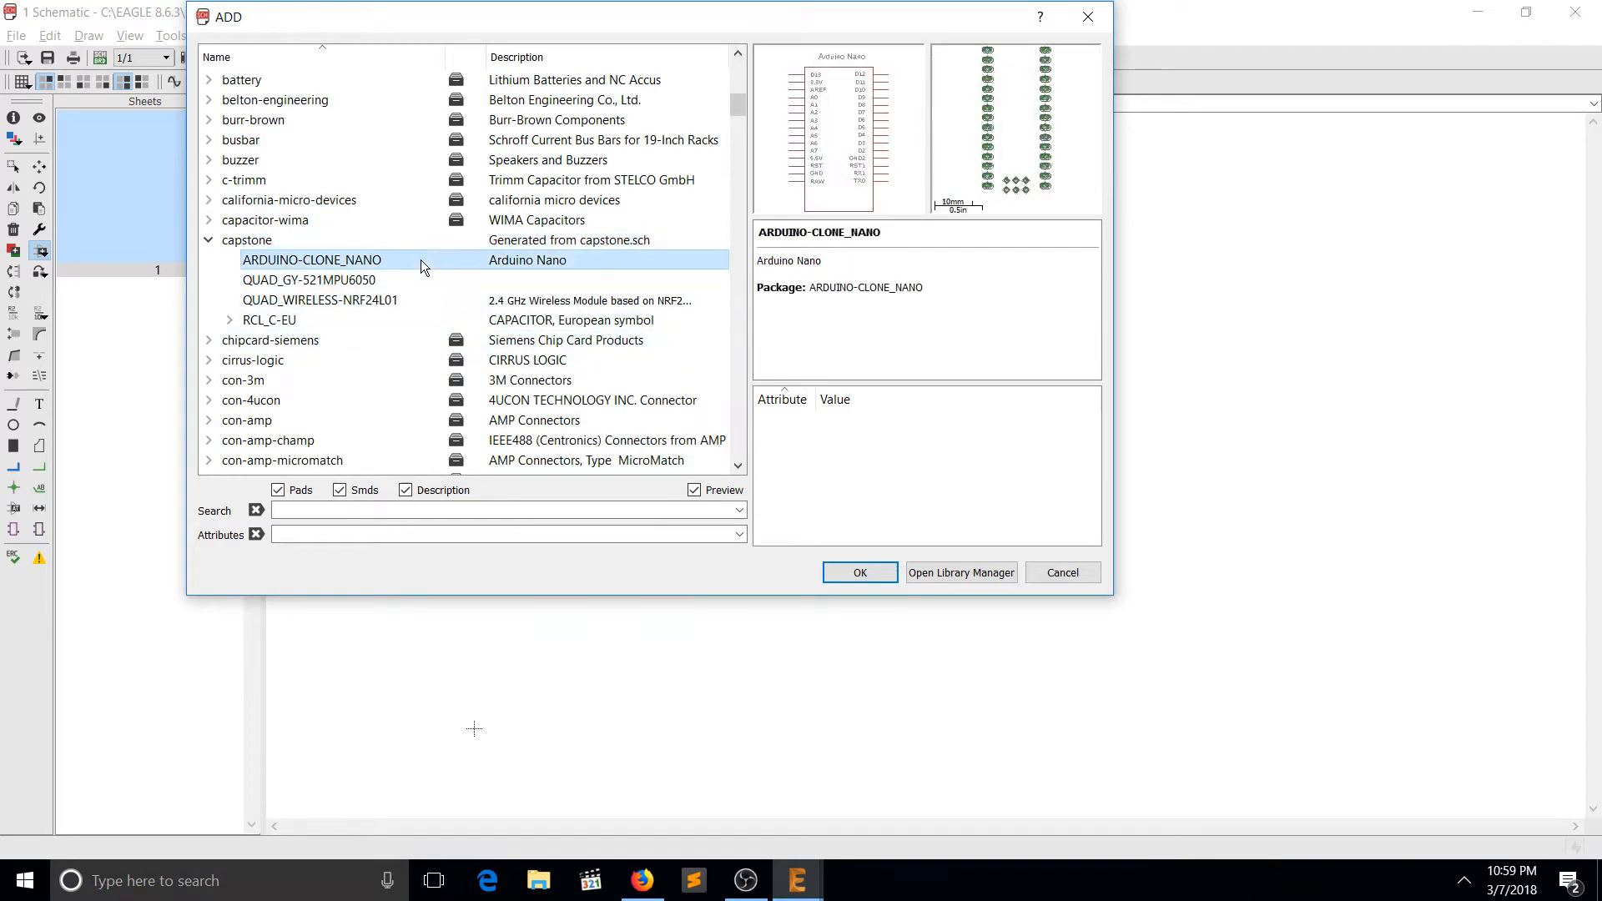
{"action": "double_click", "coordinate": [581, 260]}
{"action": "left_click", "coordinate": [805, 412]}
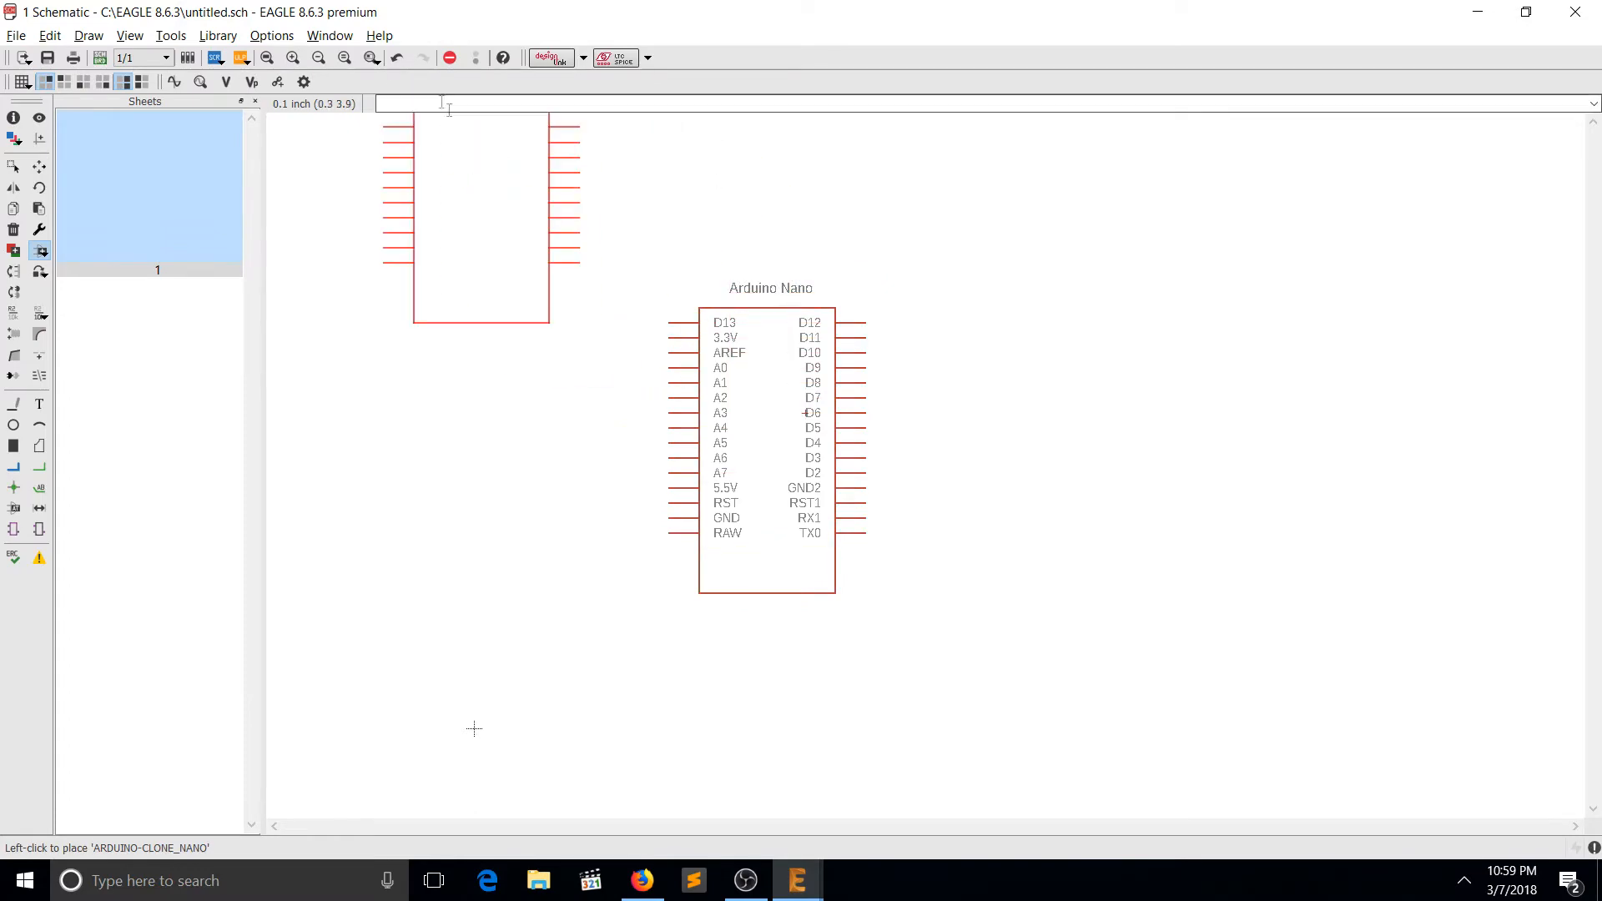
{"action": "key", "text": "Escape"}
Add one QUAD_GY-521MPU6050 from the capstone library to the right of the Arduino Nano.
{"action": "left_click", "coordinate": [431, 282]}
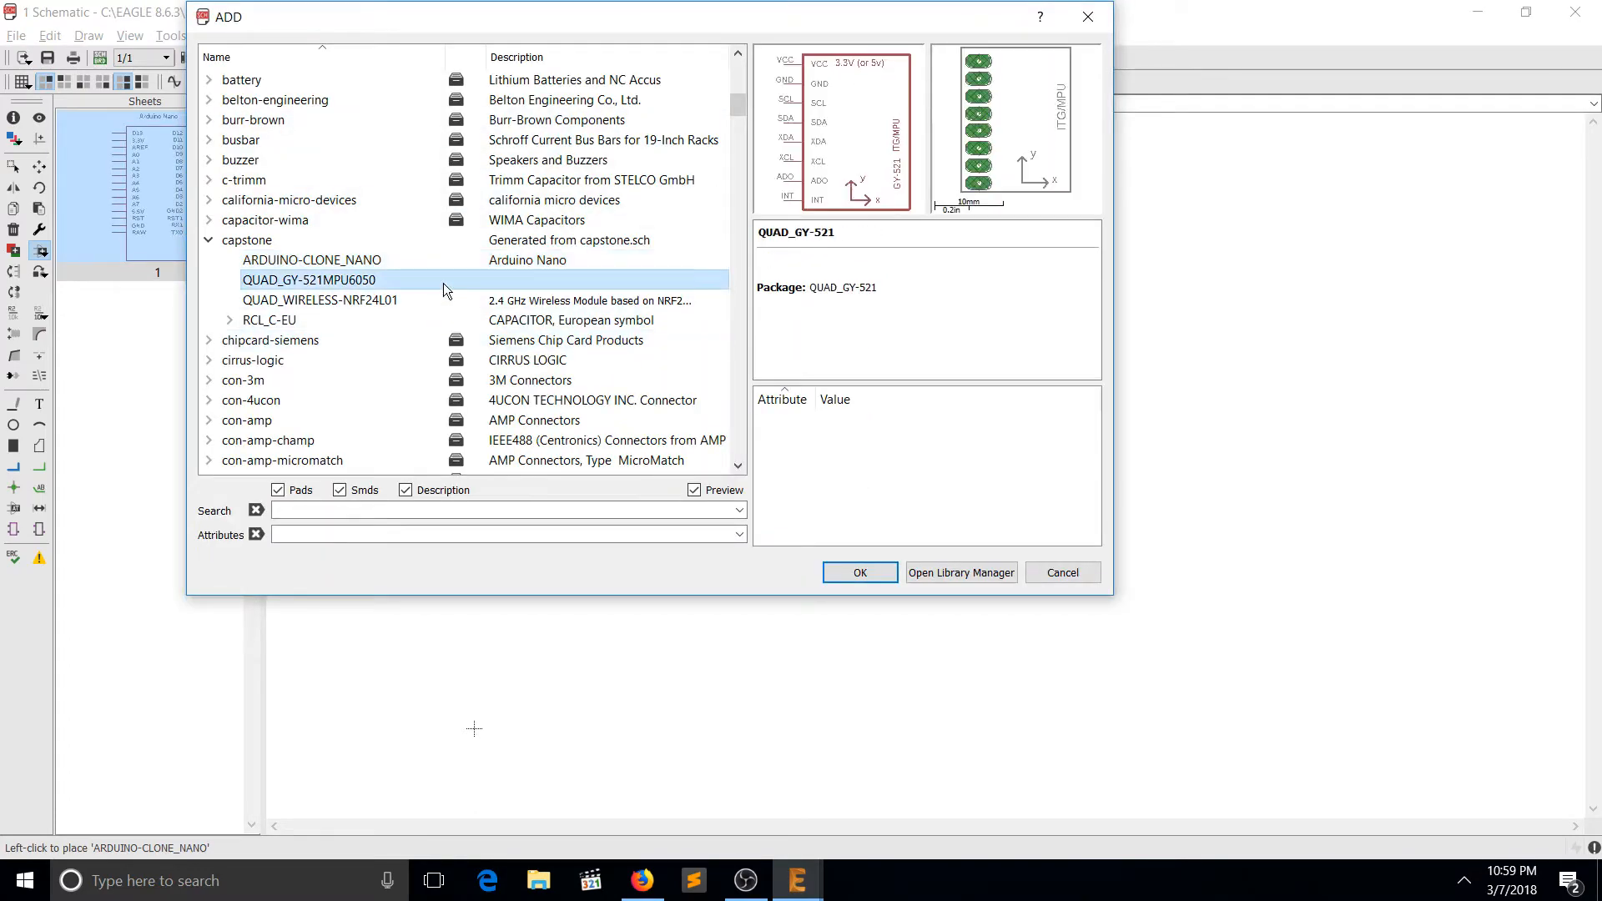
{"action": "double_click", "coordinate": [443, 280]}
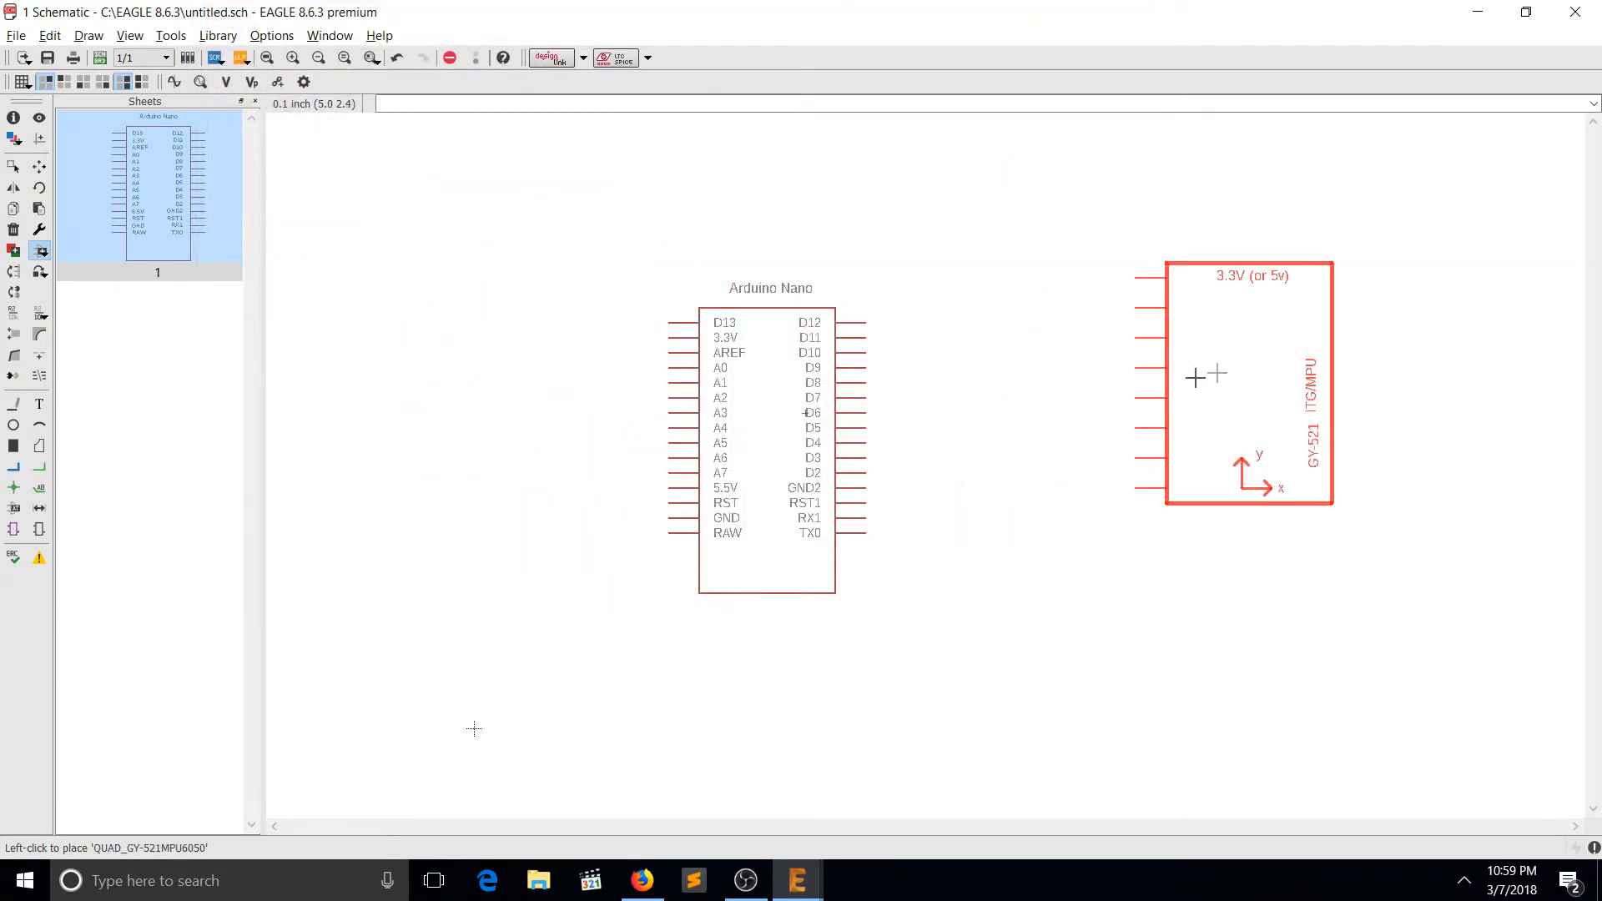
{"action": "left_click", "coordinate": [1241, 398]}
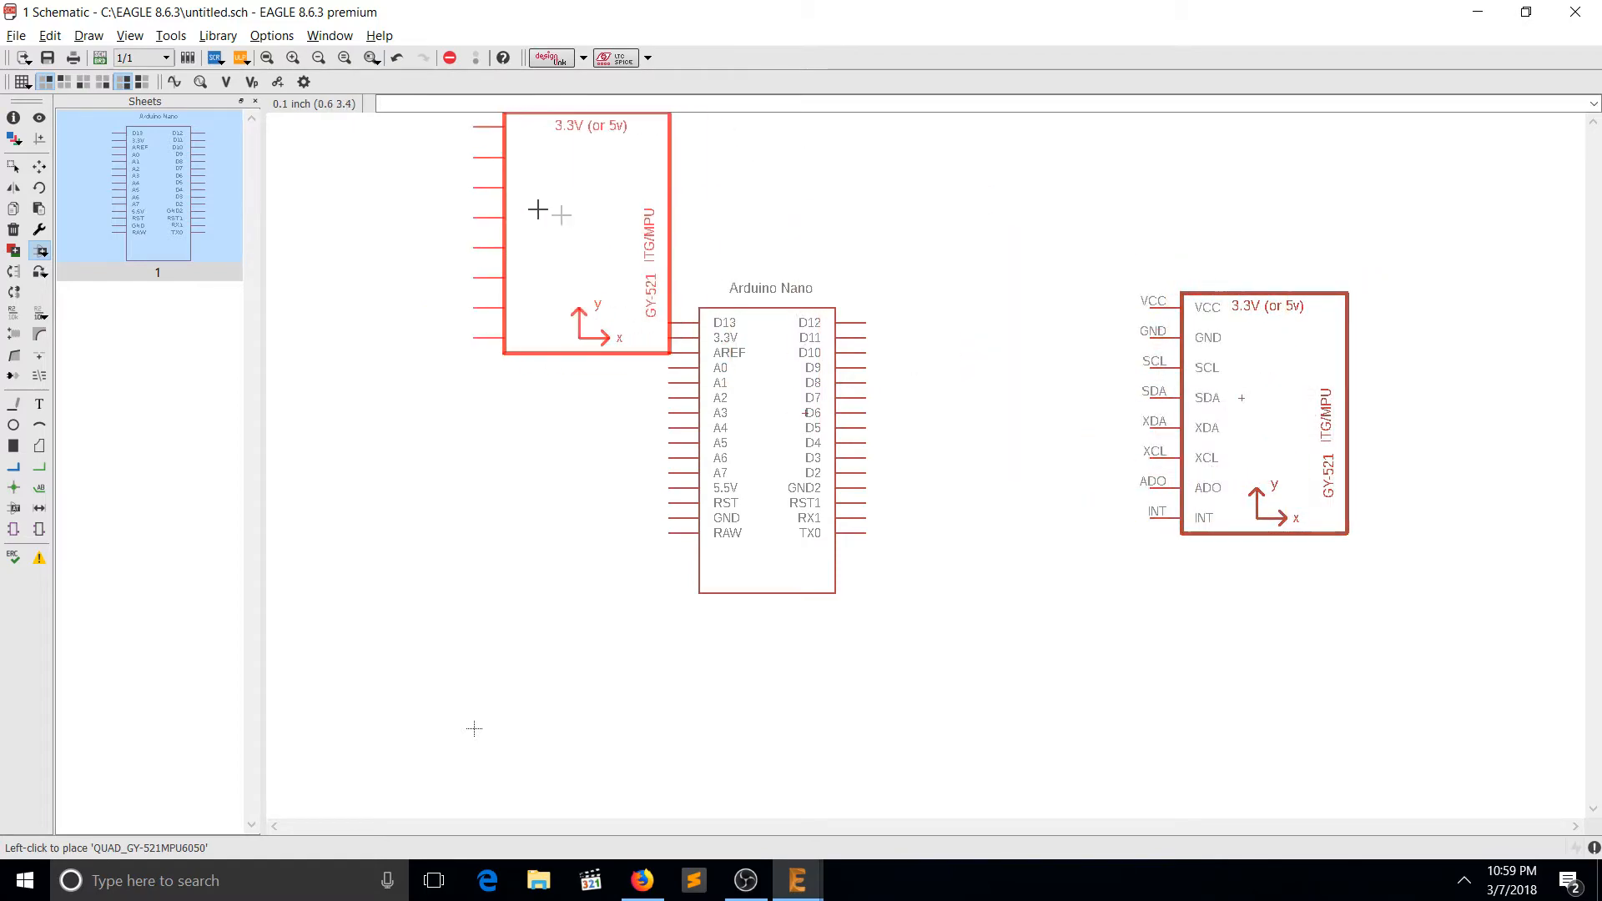
{"action": "key", "text": "Escape"}
Add one QUAD_WIRELESS-NRF24L01 to the left of the Arduino Nano, rotated 180° so its pins face the Arduino.
{"action": "left_click", "coordinate": [420, 299]}
{"action": "double_click", "coordinate": [421, 299]}
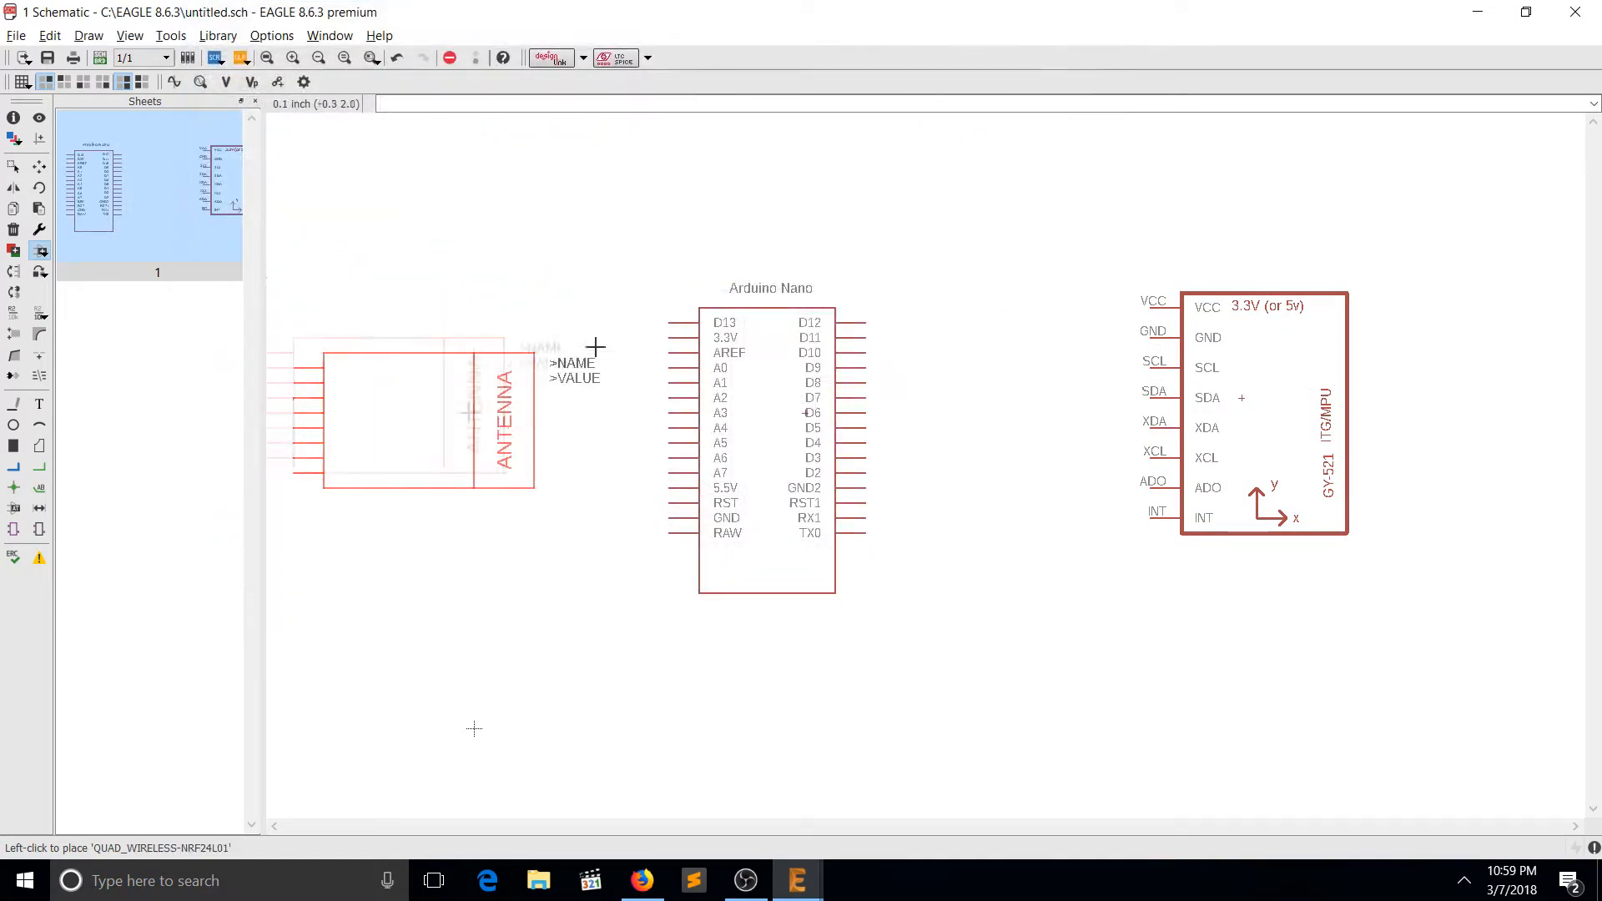
{"action": "right_click", "coordinate": [522, 275]}
{"action": "right_click", "coordinate": [455, 369]}
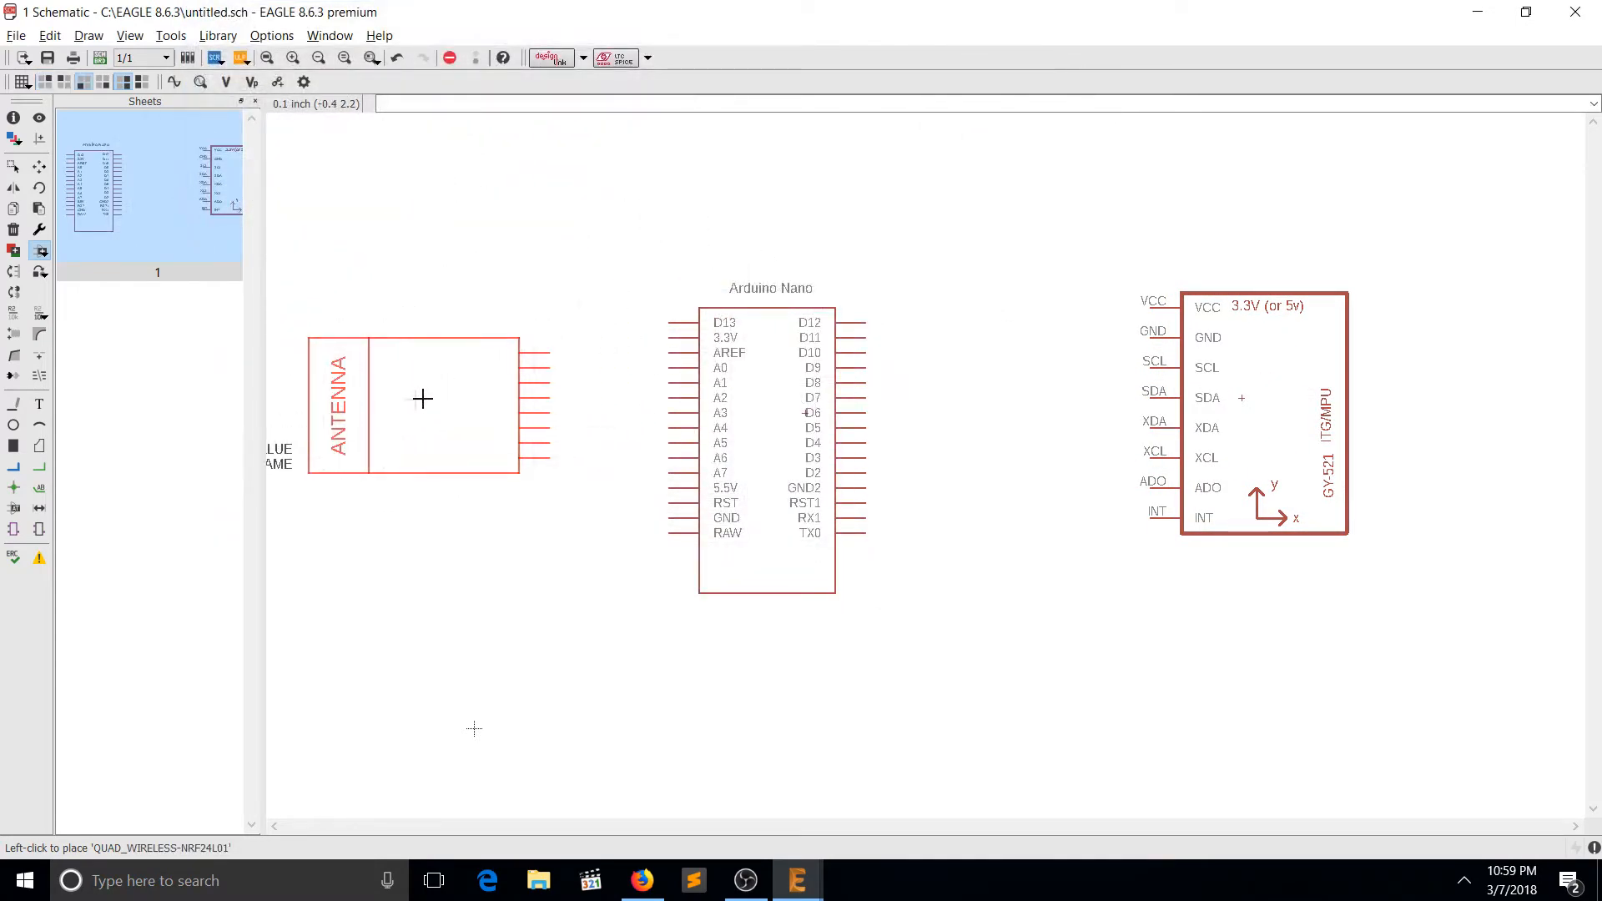
{"action": "right_click", "coordinate": [402, 403]}
{"action": "key", "text": "Escape"}
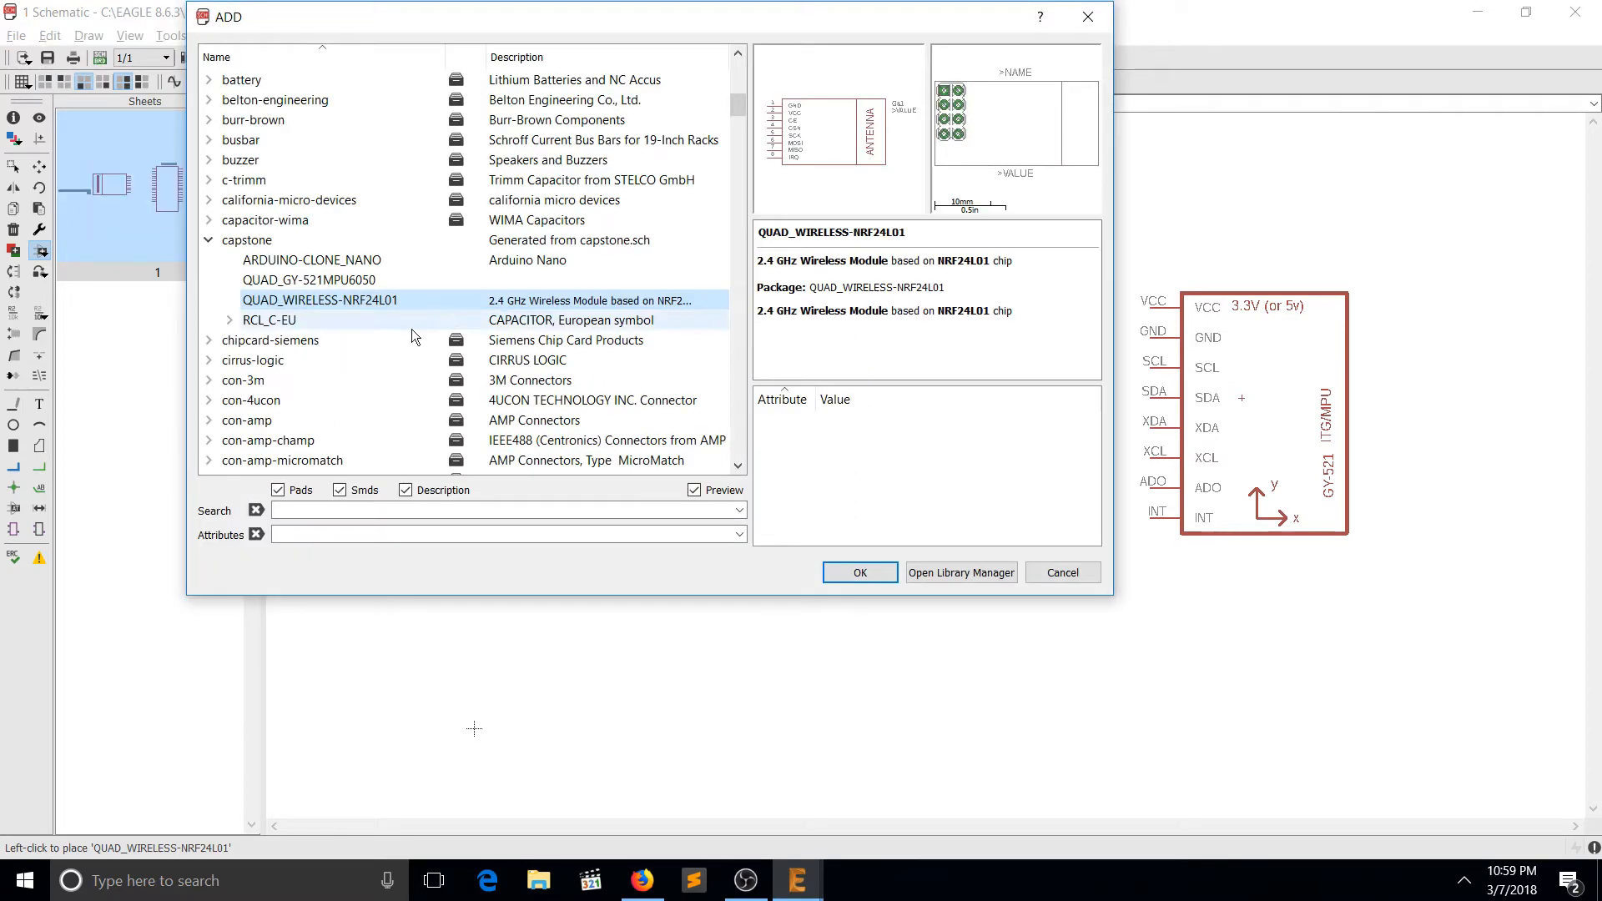
Add two RCL_C-EUC1206 capacitors side by side below the wireless module and finish adding parts.
{"action": "left_click", "coordinate": [408, 322]}
{"action": "left_click", "coordinate": [236, 322]}
{"action": "scroll", "coordinate": [427, 330], "scroll_direction": "down", "scroll_amount": 10}
{"action": "scroll", "coordinate": [421, 338], "scroll_direction": "down", "scroll_amount": 10}
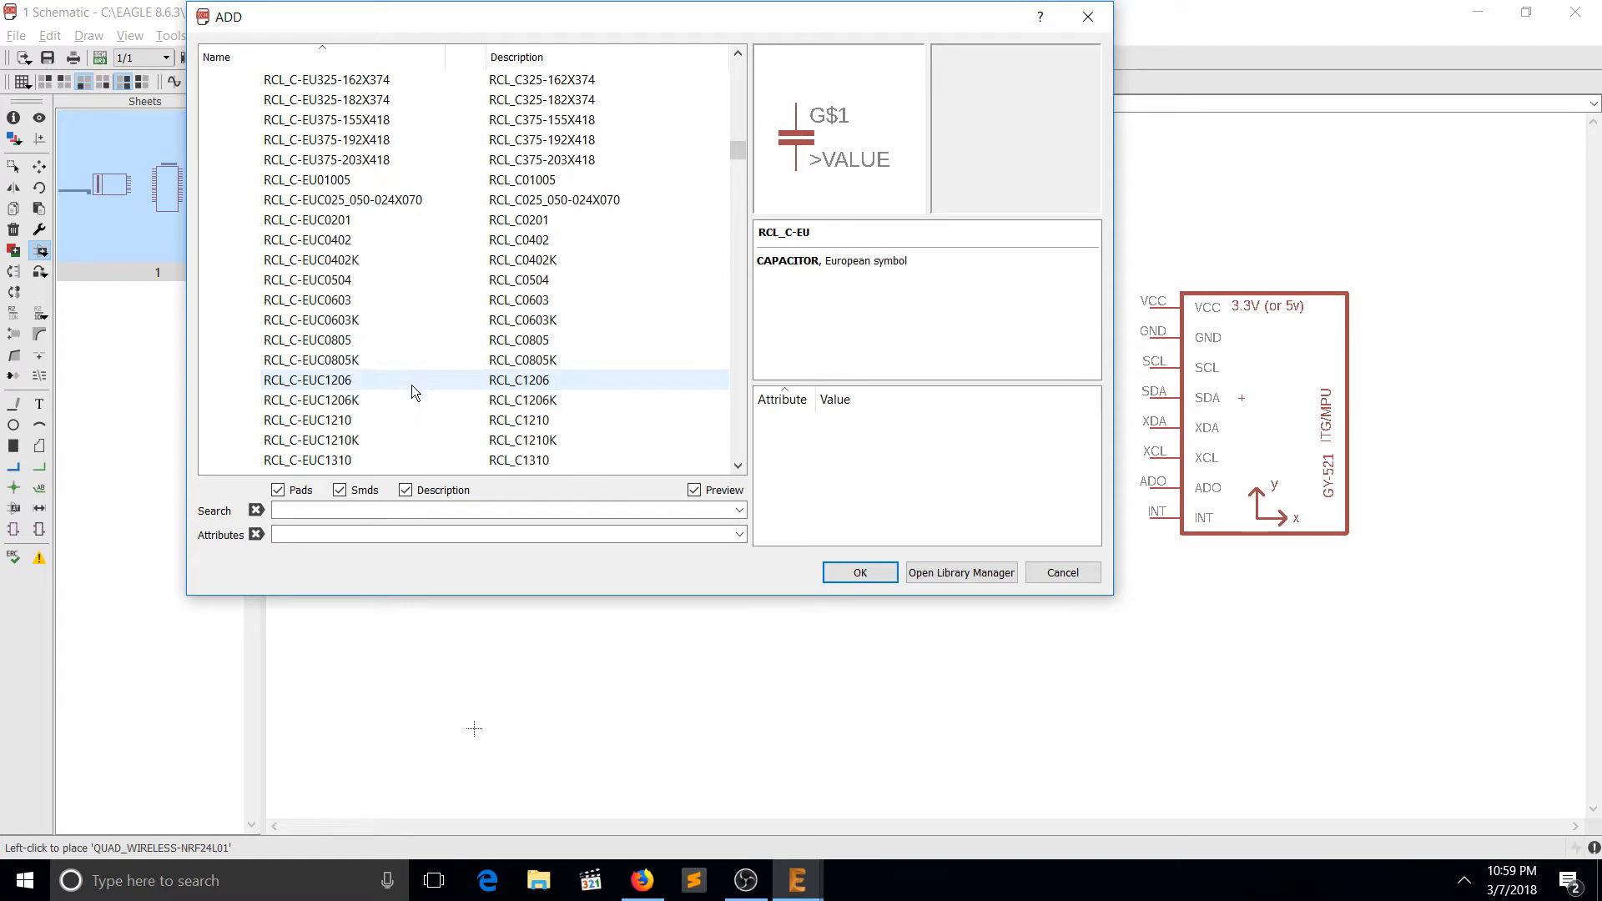
{"action": "left_click", "coordinate": [407, 381]}
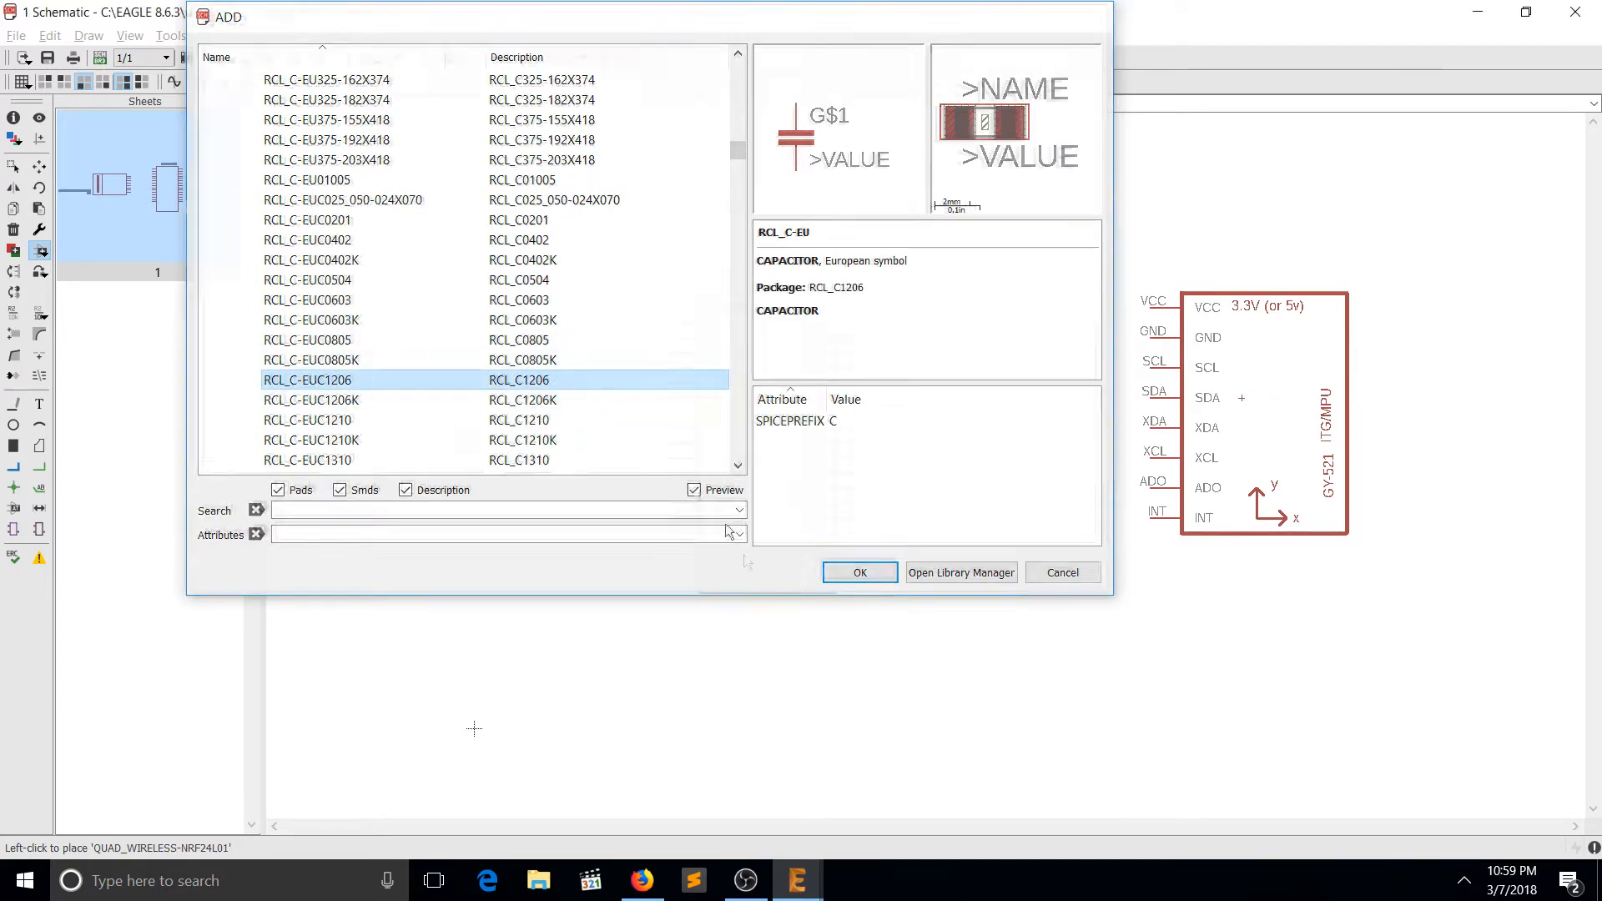
{"action": "double_click", "coordinate": [575, 382]}
{"action": "left_click", "coordinate": [444, 600]}
{"action": "left_click", "coordinate": [504, 600]}
{"action": "key", "text": "Escape"}
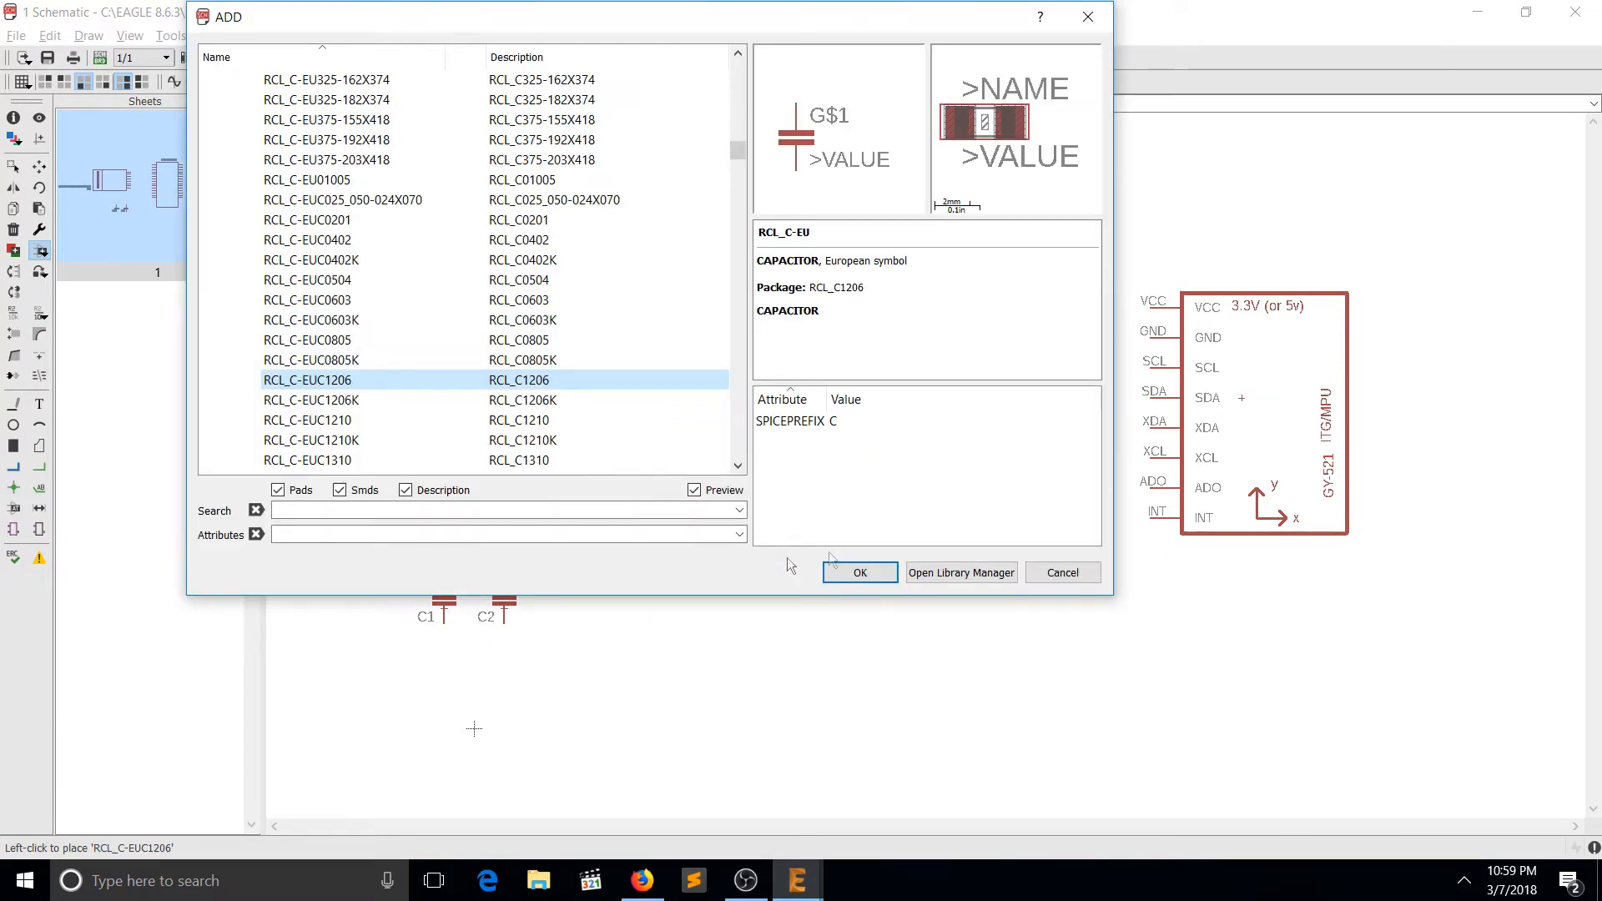
{"action": "left_click", "coordinate": [1062, 572]}
Draw a net from the wireless module's GND pin to the lower pins of capacitors C1 and C2.
{"action": "middle_click_drag", "start_coordinate": [648, 515], "coordinate": [673, 480]}
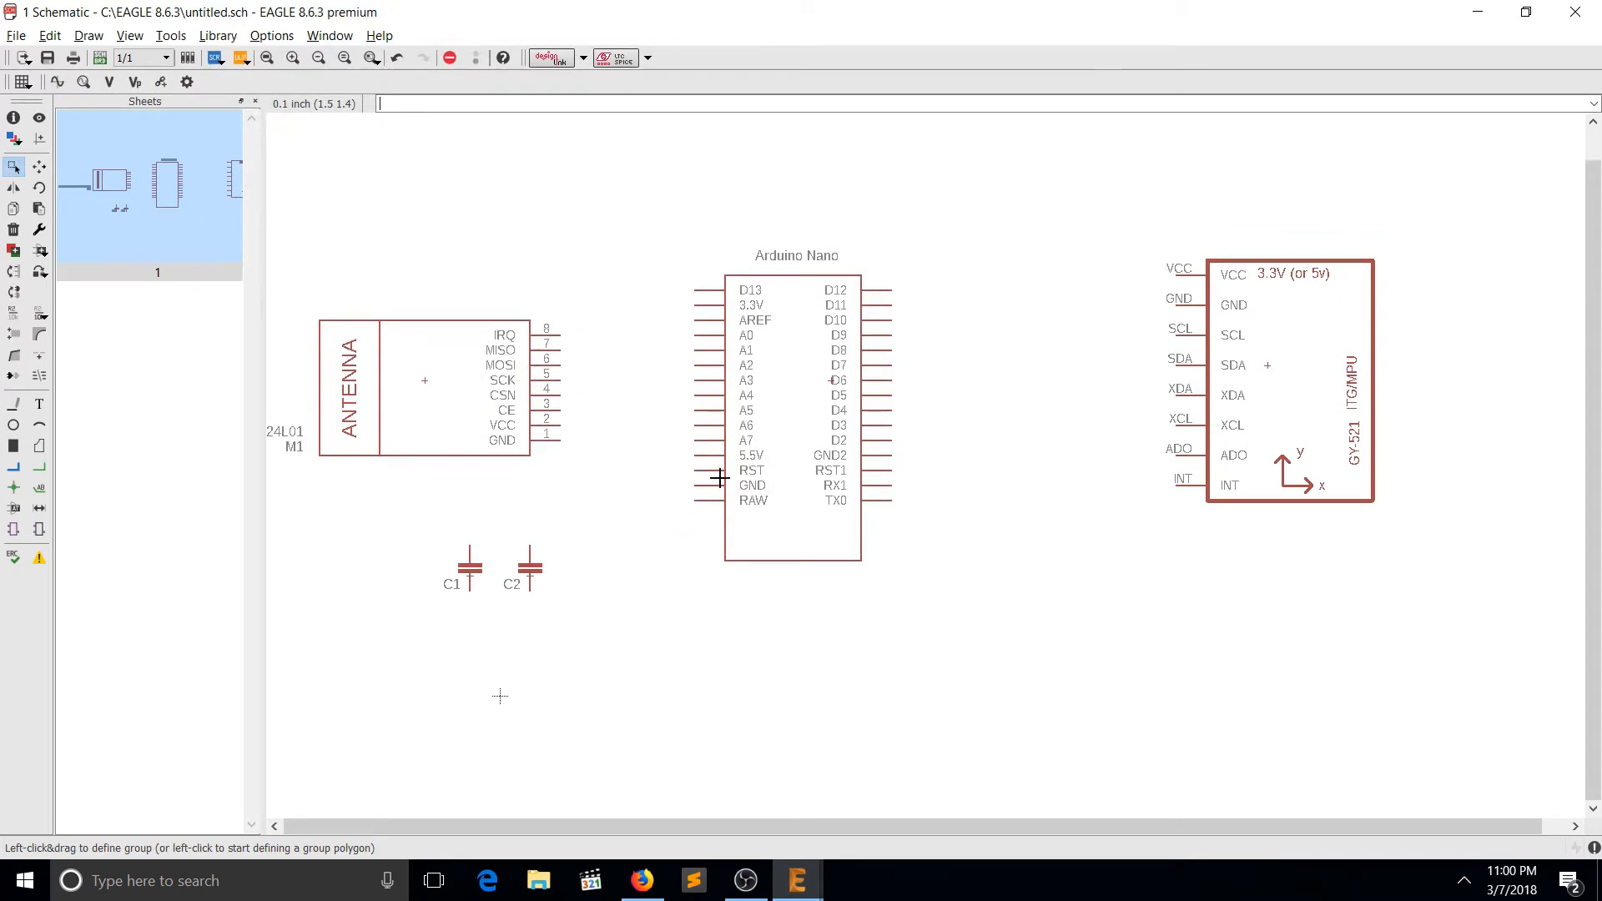
{"action": "middle_click_drag", "start_coordinate": [697, 470], "coordinate": [778, 489]}
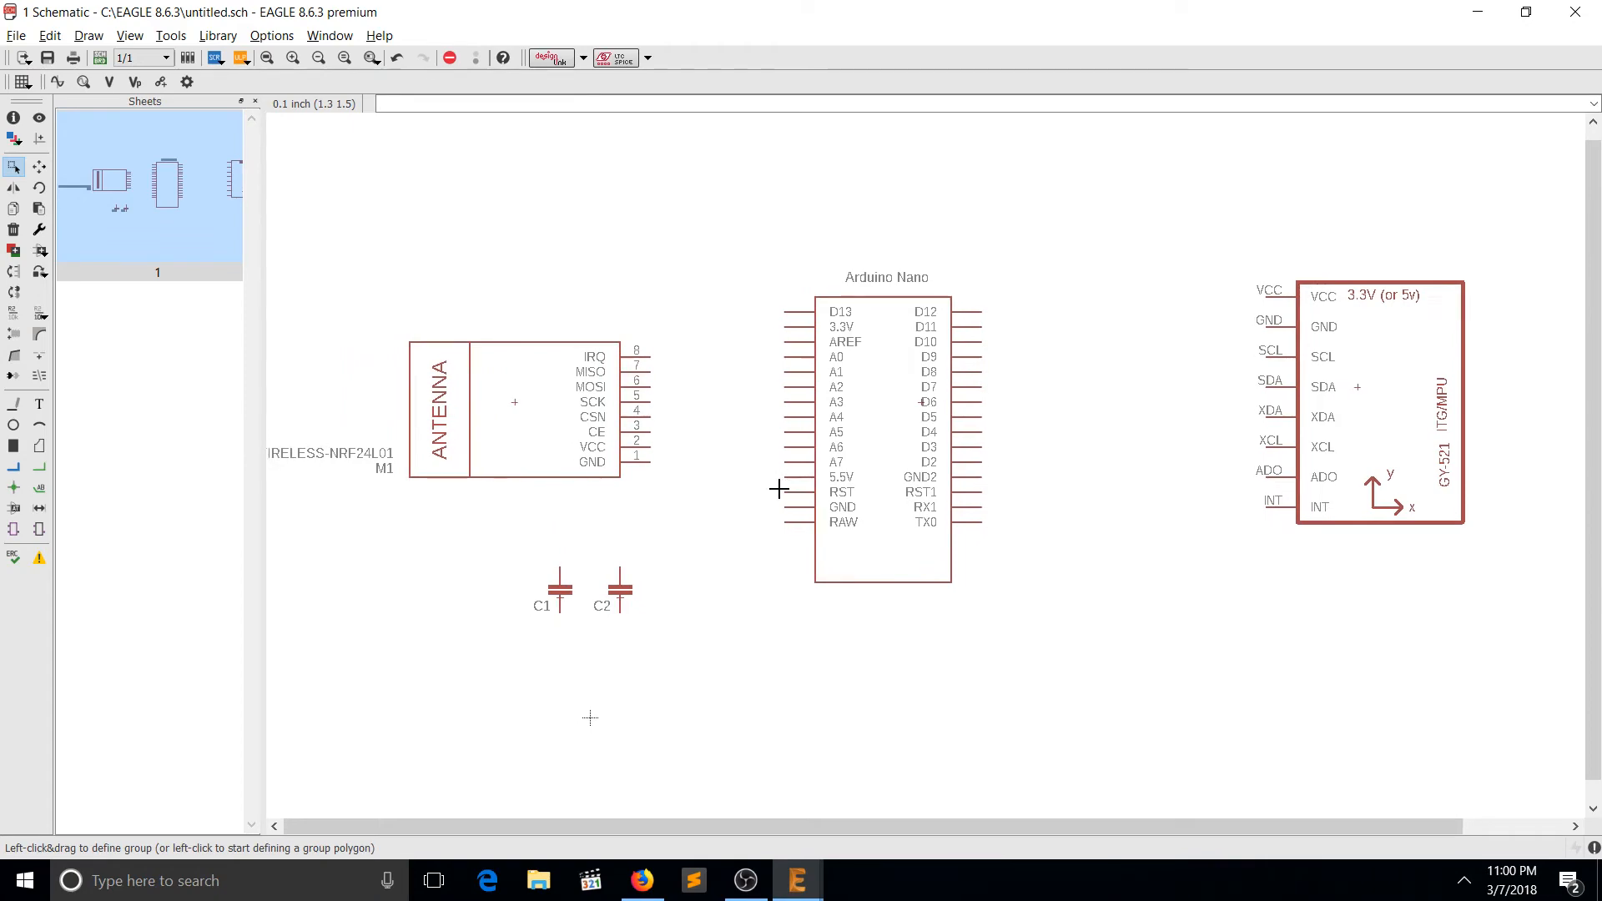
{"action": "scroll", "coordinate": [789, 459], "scroll_direction": "up", "scroll_amount": 2}
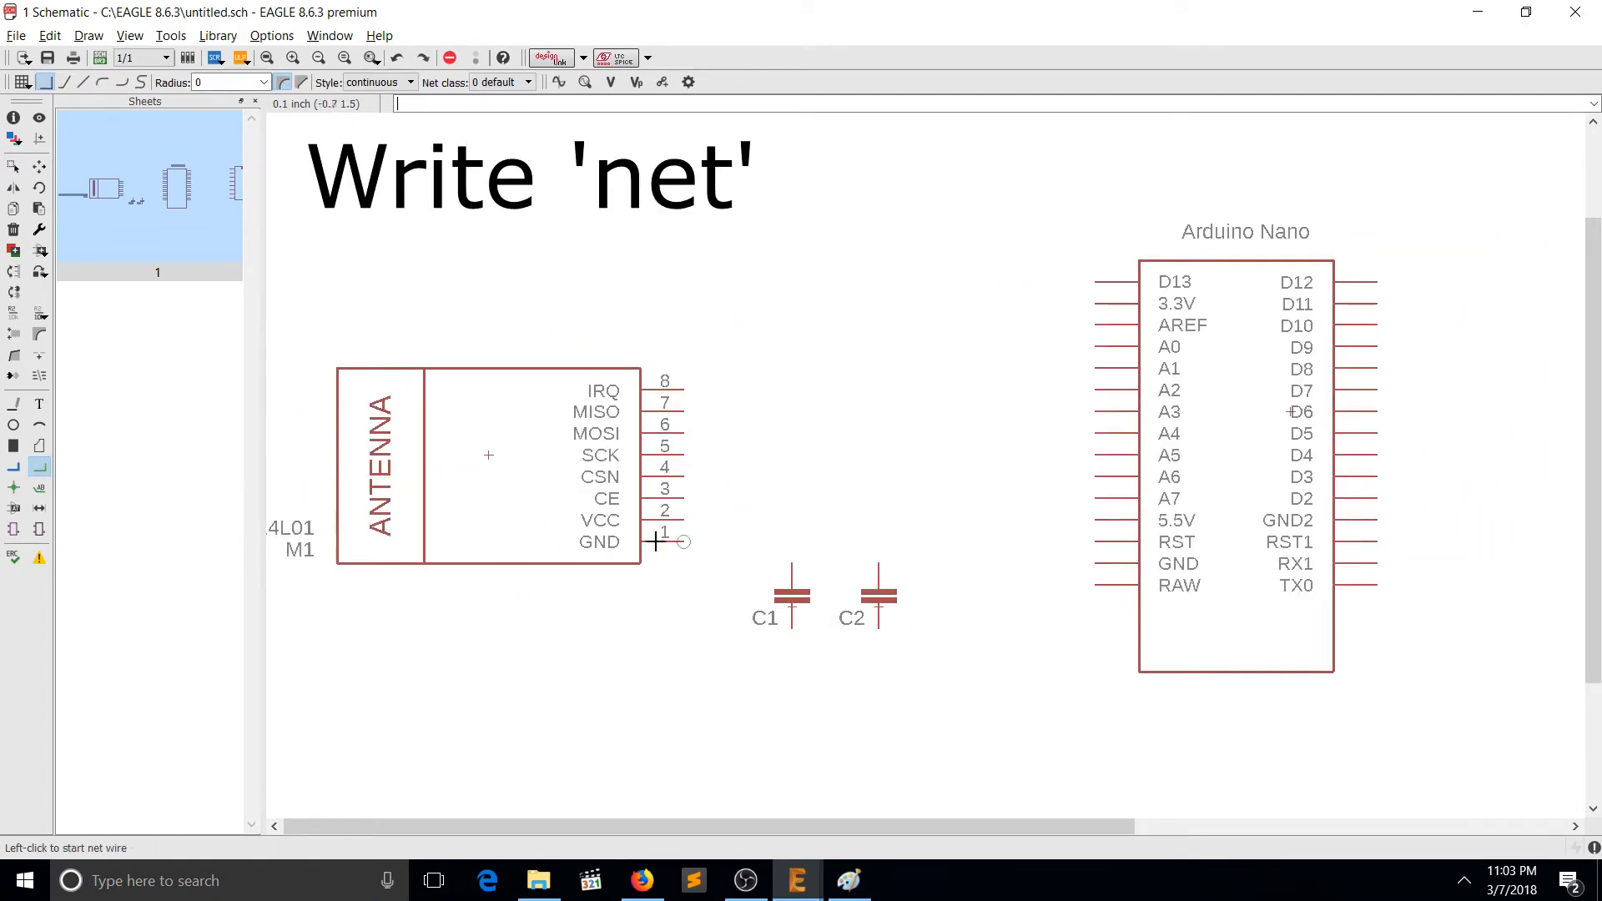
{"action": "left_click", "coordinate": [683, 546]}
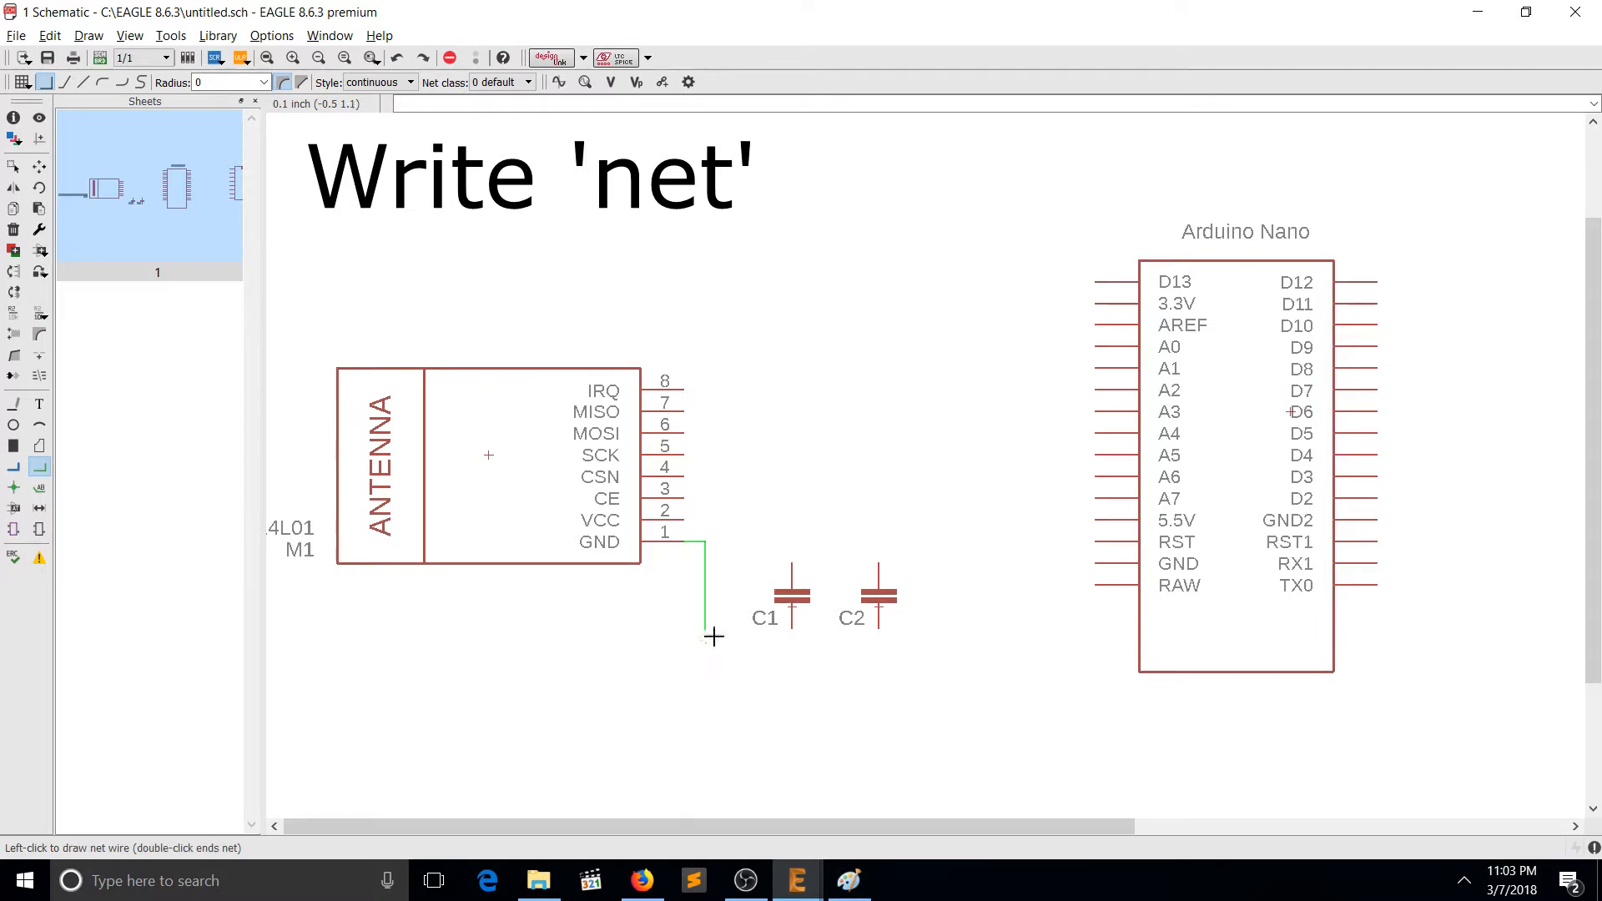
{"action": "left_click", "coordinate": [701, 676]}
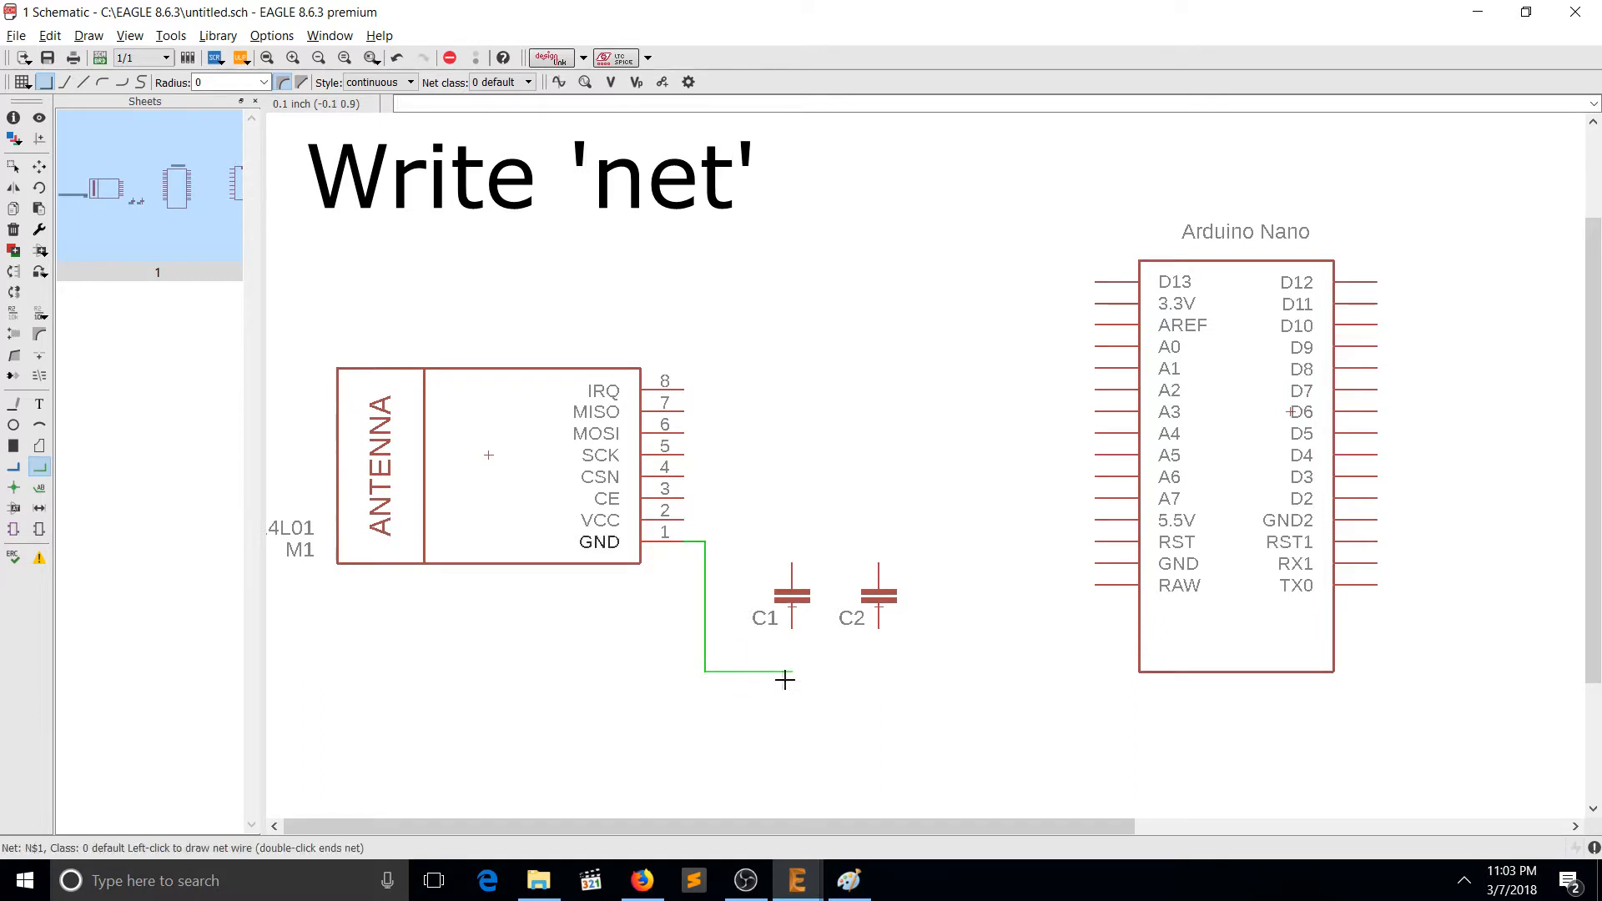
{"action": "left_click", "coordinate": [790, 632]}
{"action": "left_click", "coordinate": [790, 672]}
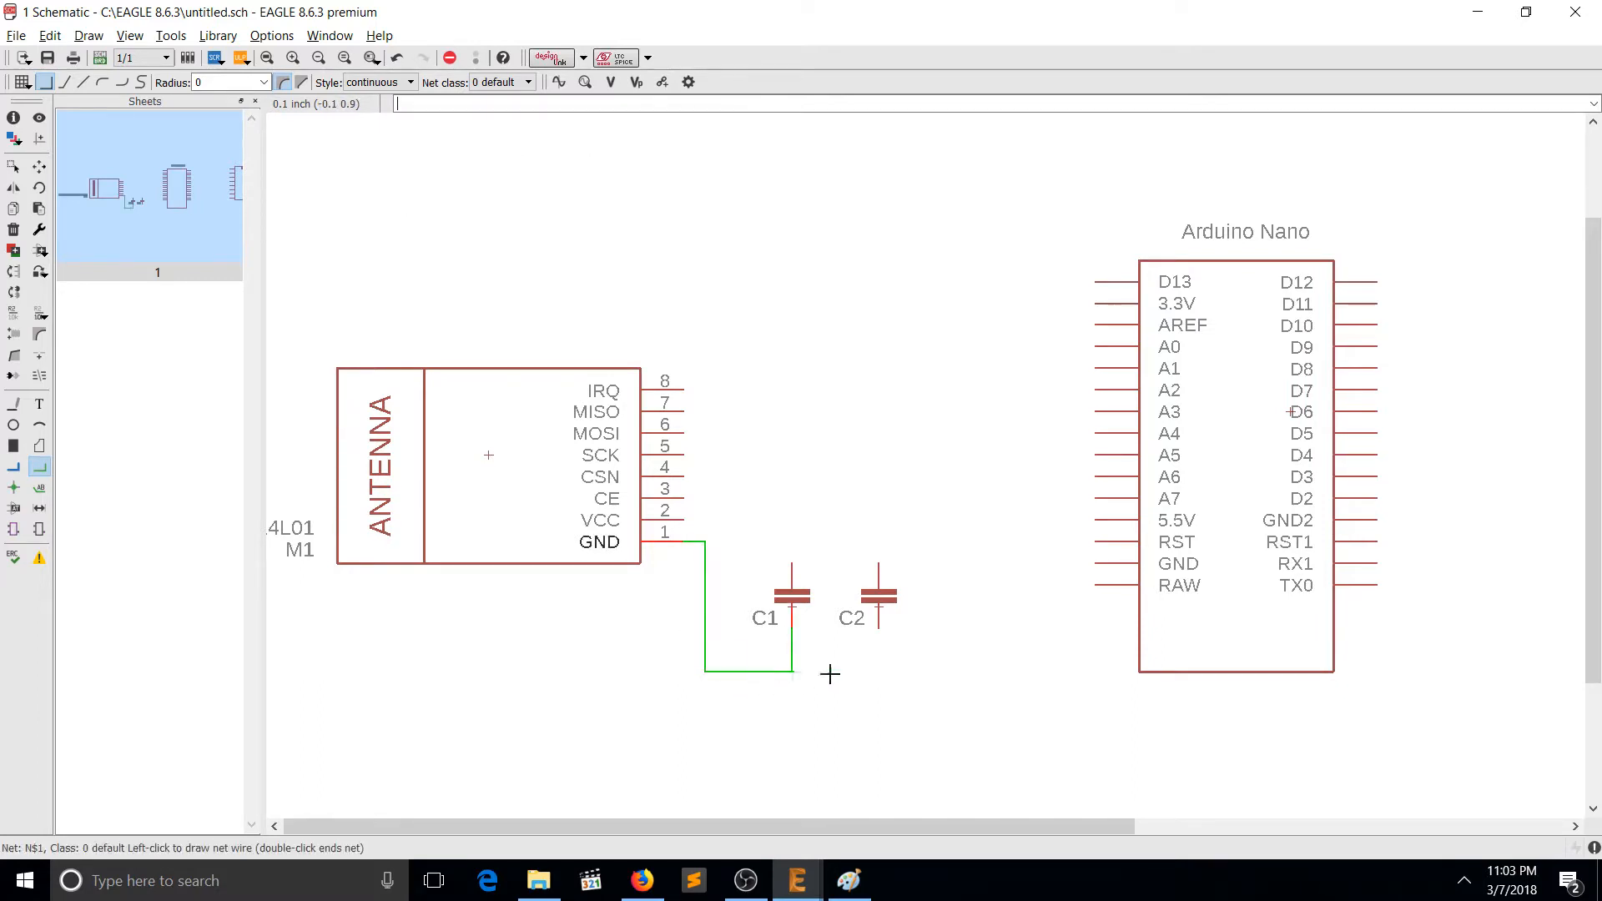
{"action": "left_click", "coordinate": [878, 630]}
Draw a net connecting the wireless module's VCC pin to the upper pins of C1 and C2.
{"action": "left_click", "coordinate": [792, 565]}
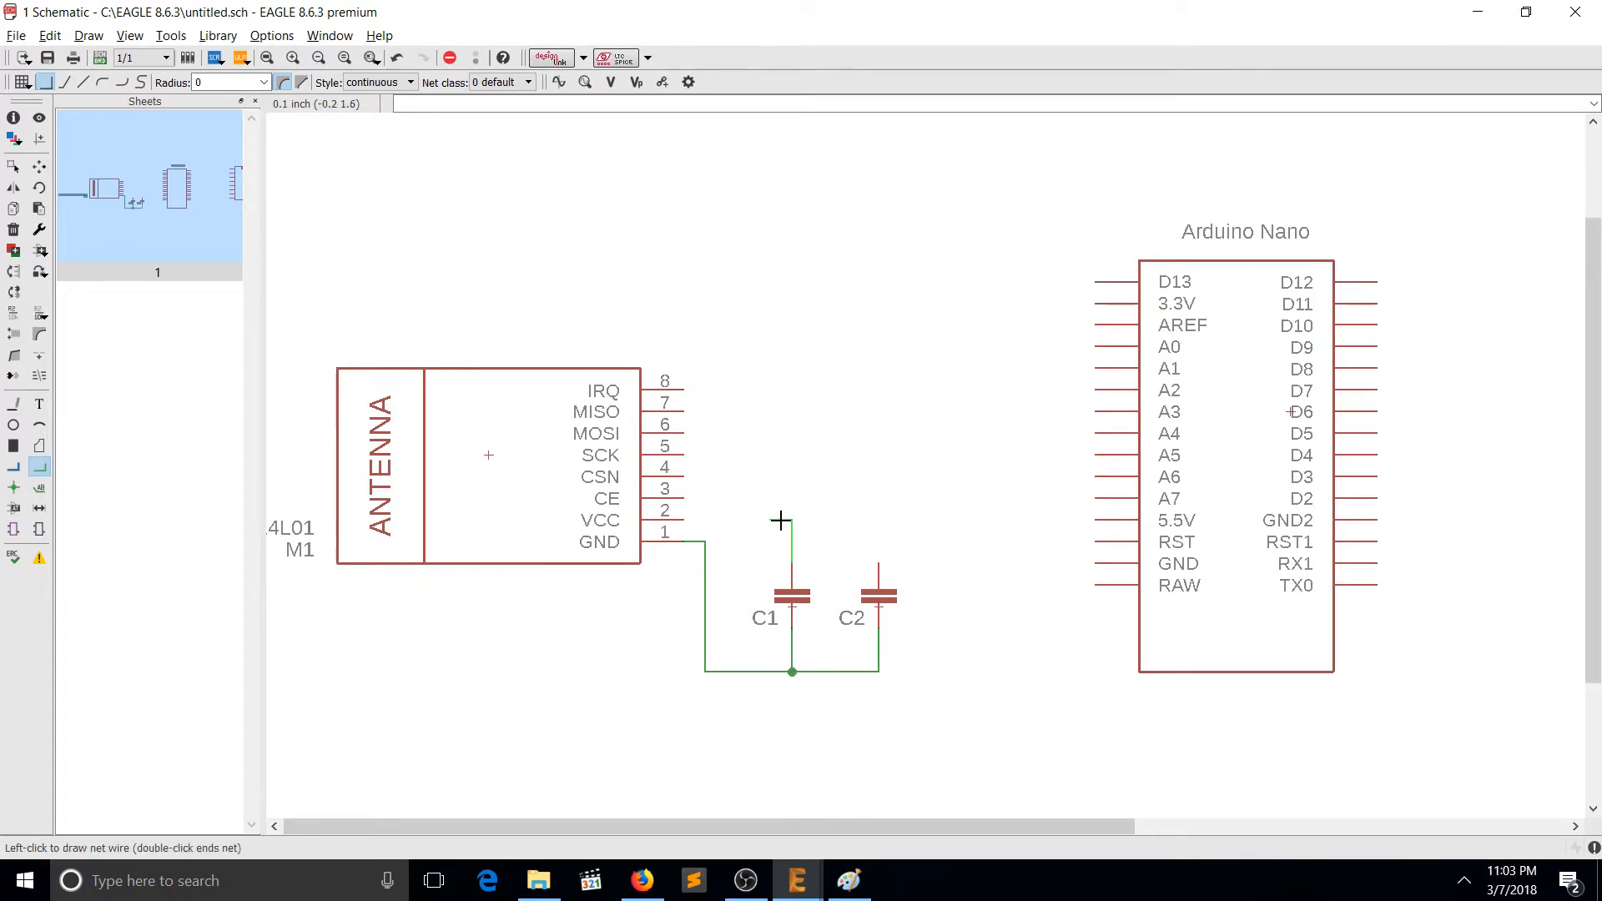
{"action": "left_click", "coordinate": [685, 520]}
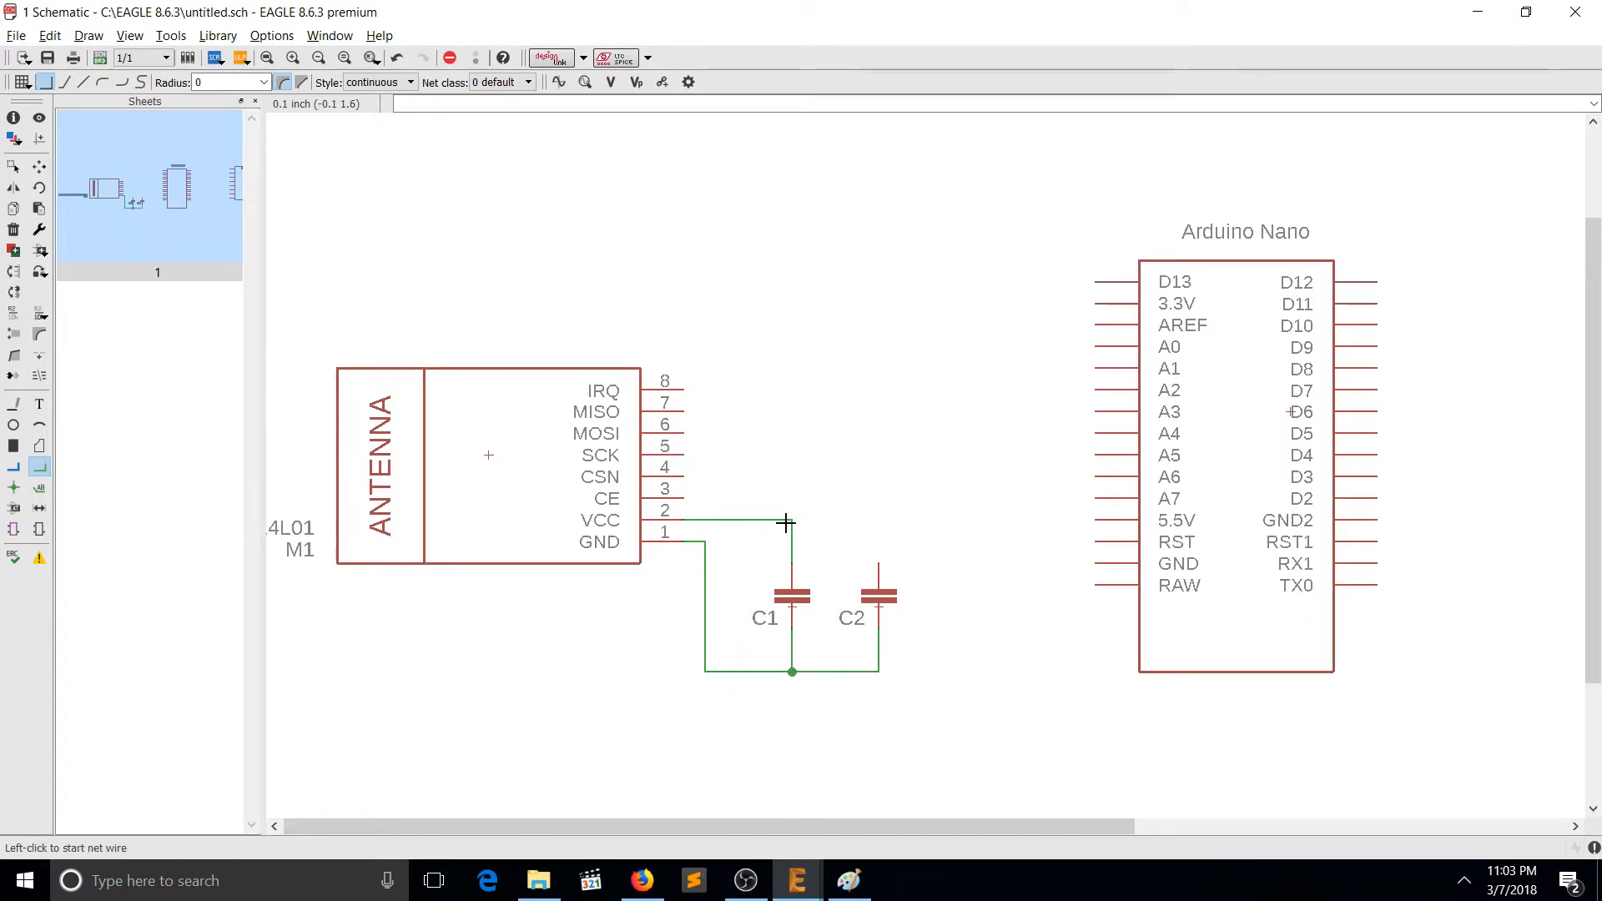
{"action": "left_click", "coordinate": [785, 522]}
{"action": "left_click", "coordinate": [882, 566]}
Name the net along the capacitors' lower pins GND and the net along their upper pins VCC.
{"action": "key", "text": "Return"}
{"action": "left_click", "coordinate": [830, 671]}
{"action": "type", "text": "GND"}
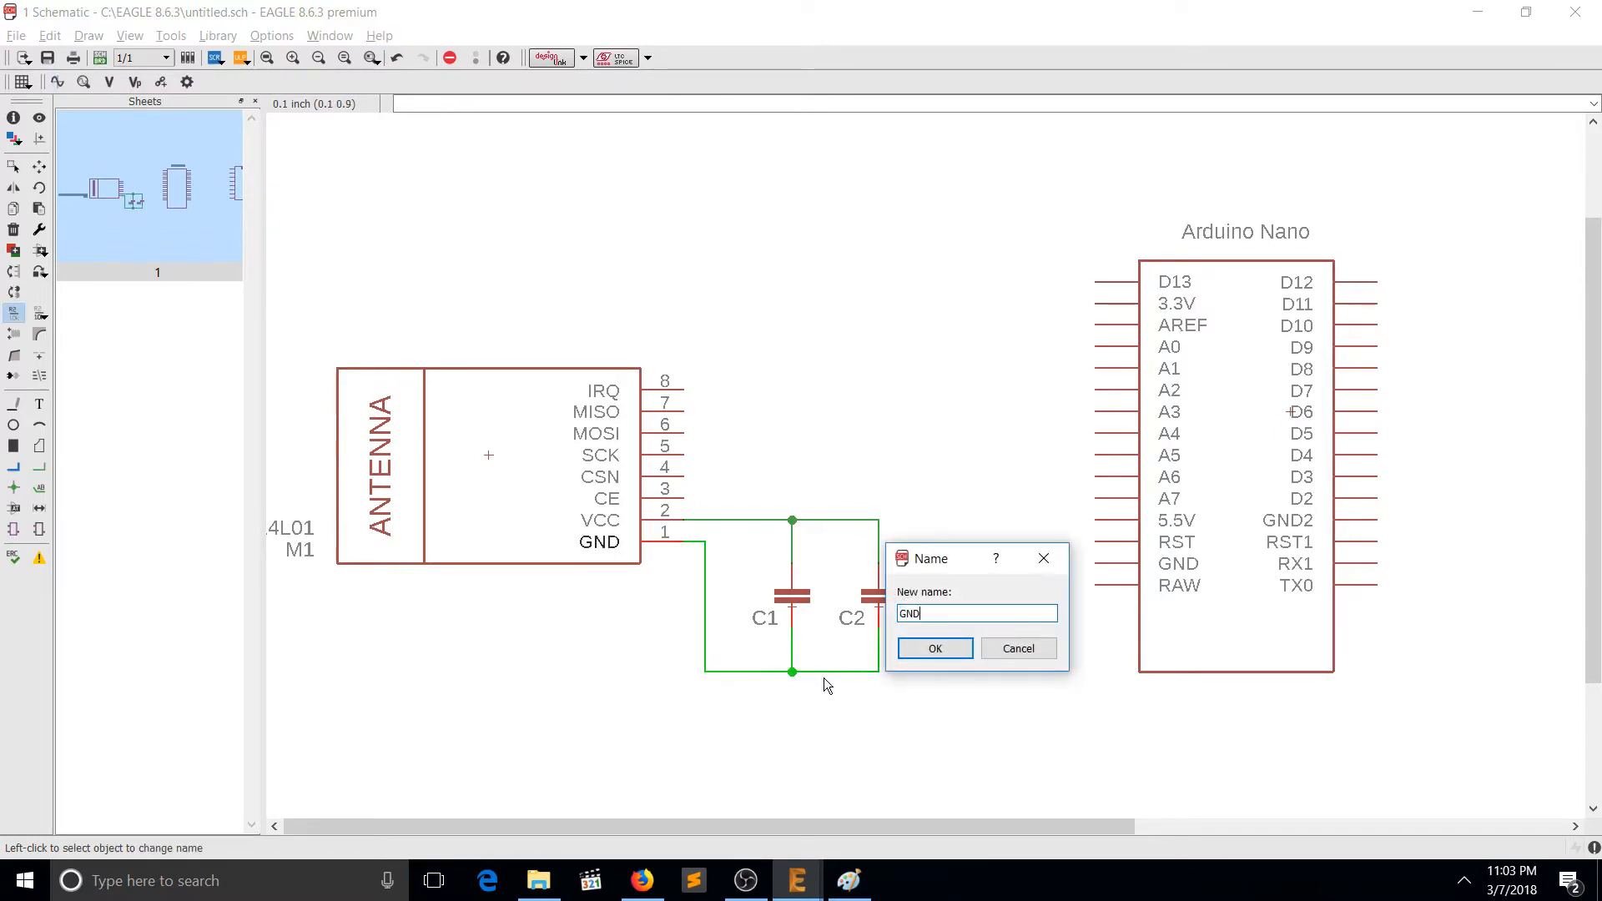
{"action": "key", "text": "Return"}
{"action": "left_click", "coordinate": [822, 524]}
{"action": "type", "text": "VCC"}
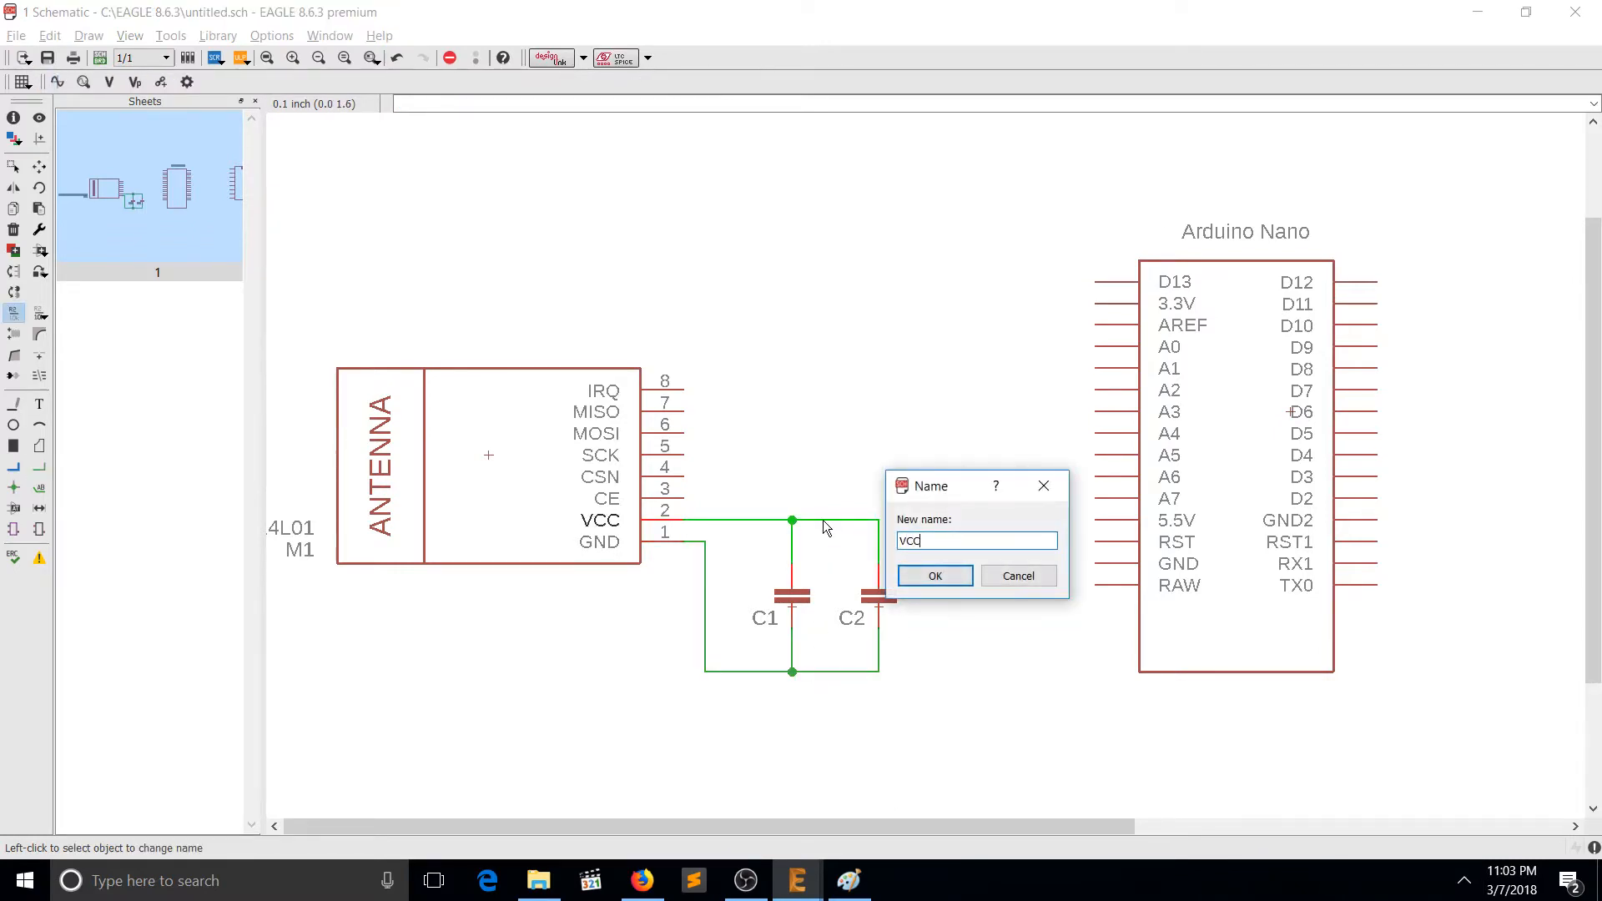
{"action": "key", "text": "Return"}
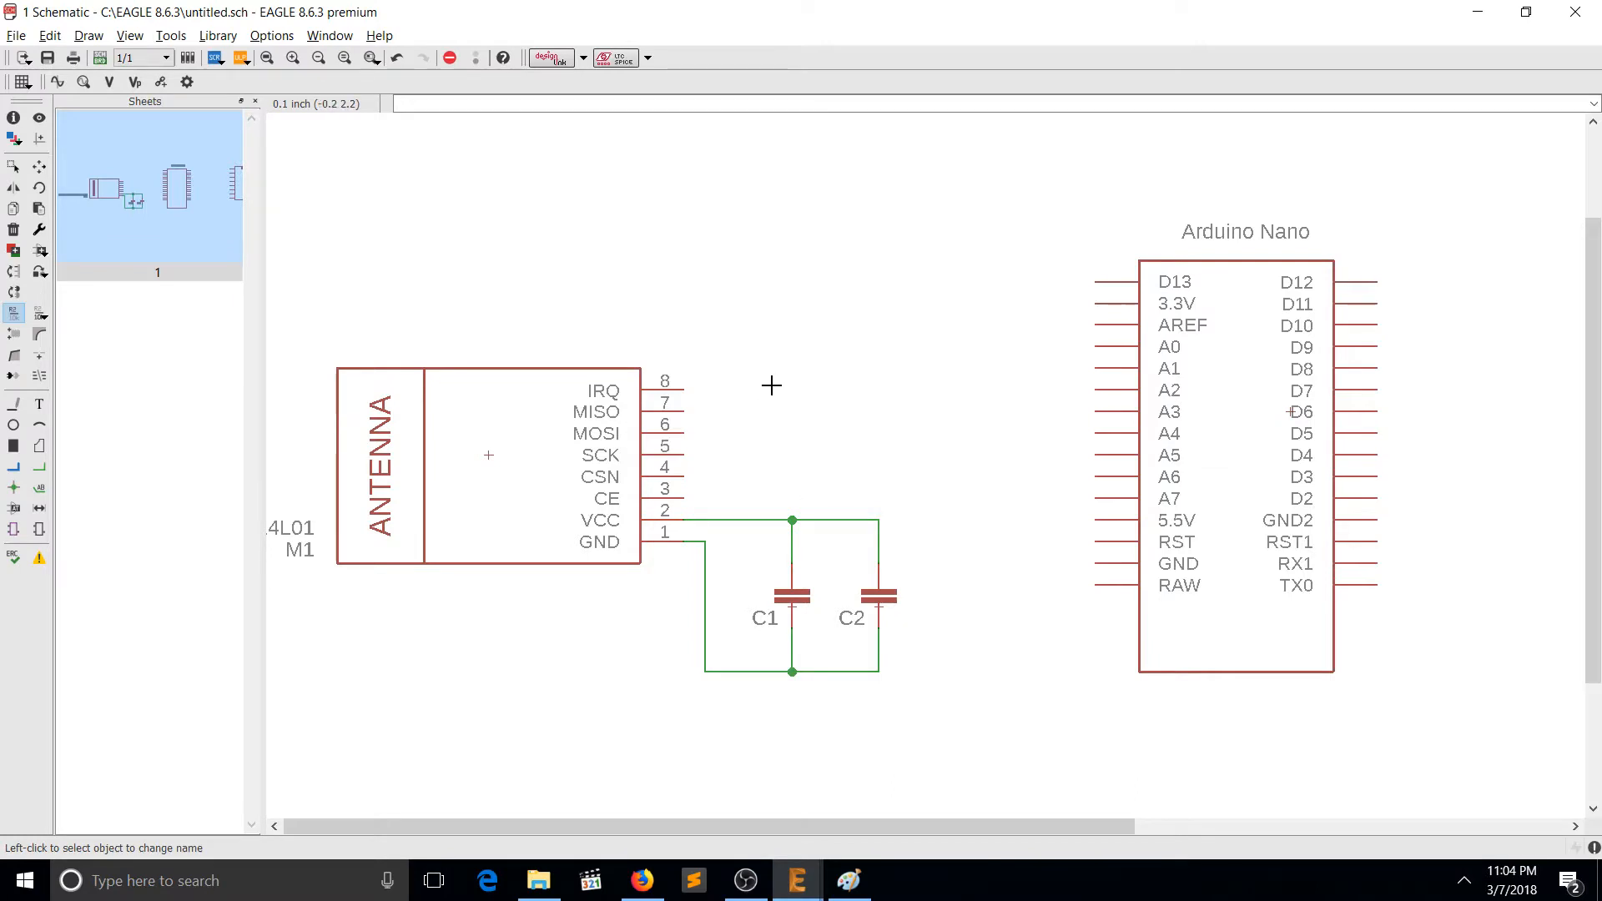
Place flag-style net labels on the VCC and GND nets at their corners beside C2.
{"action": "key", "text": "Return"}
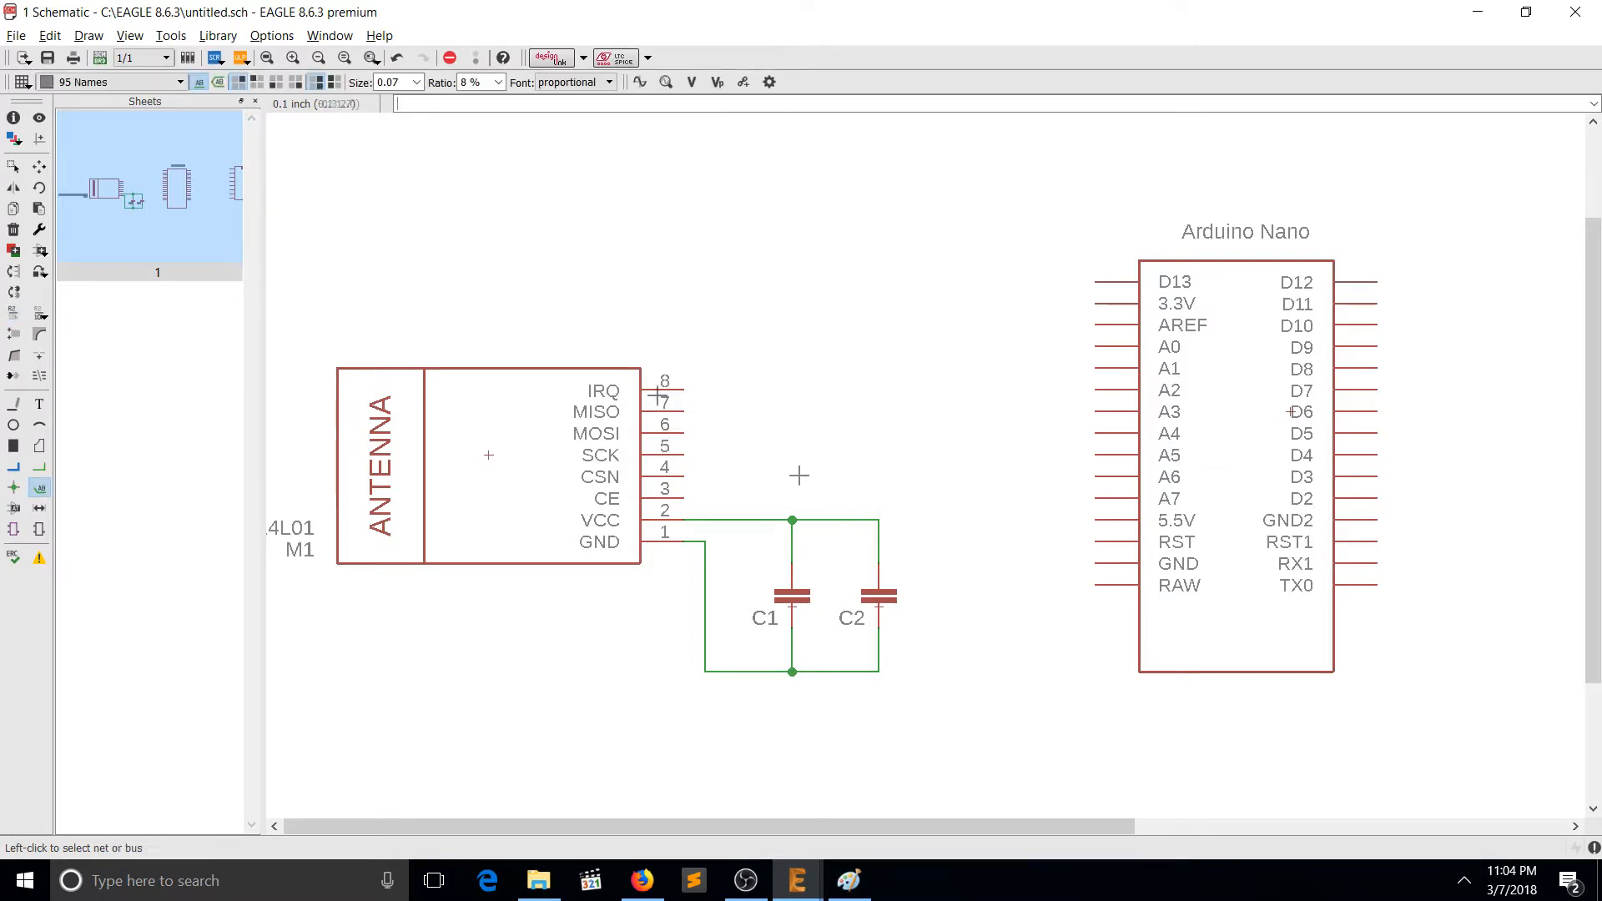
{"action": "left_click", "coordinate": [881, 519]}
{"action": "left_click", "coordinate": [882, 519]}
{"action": "left_click", "coordinate": [882, 520]}
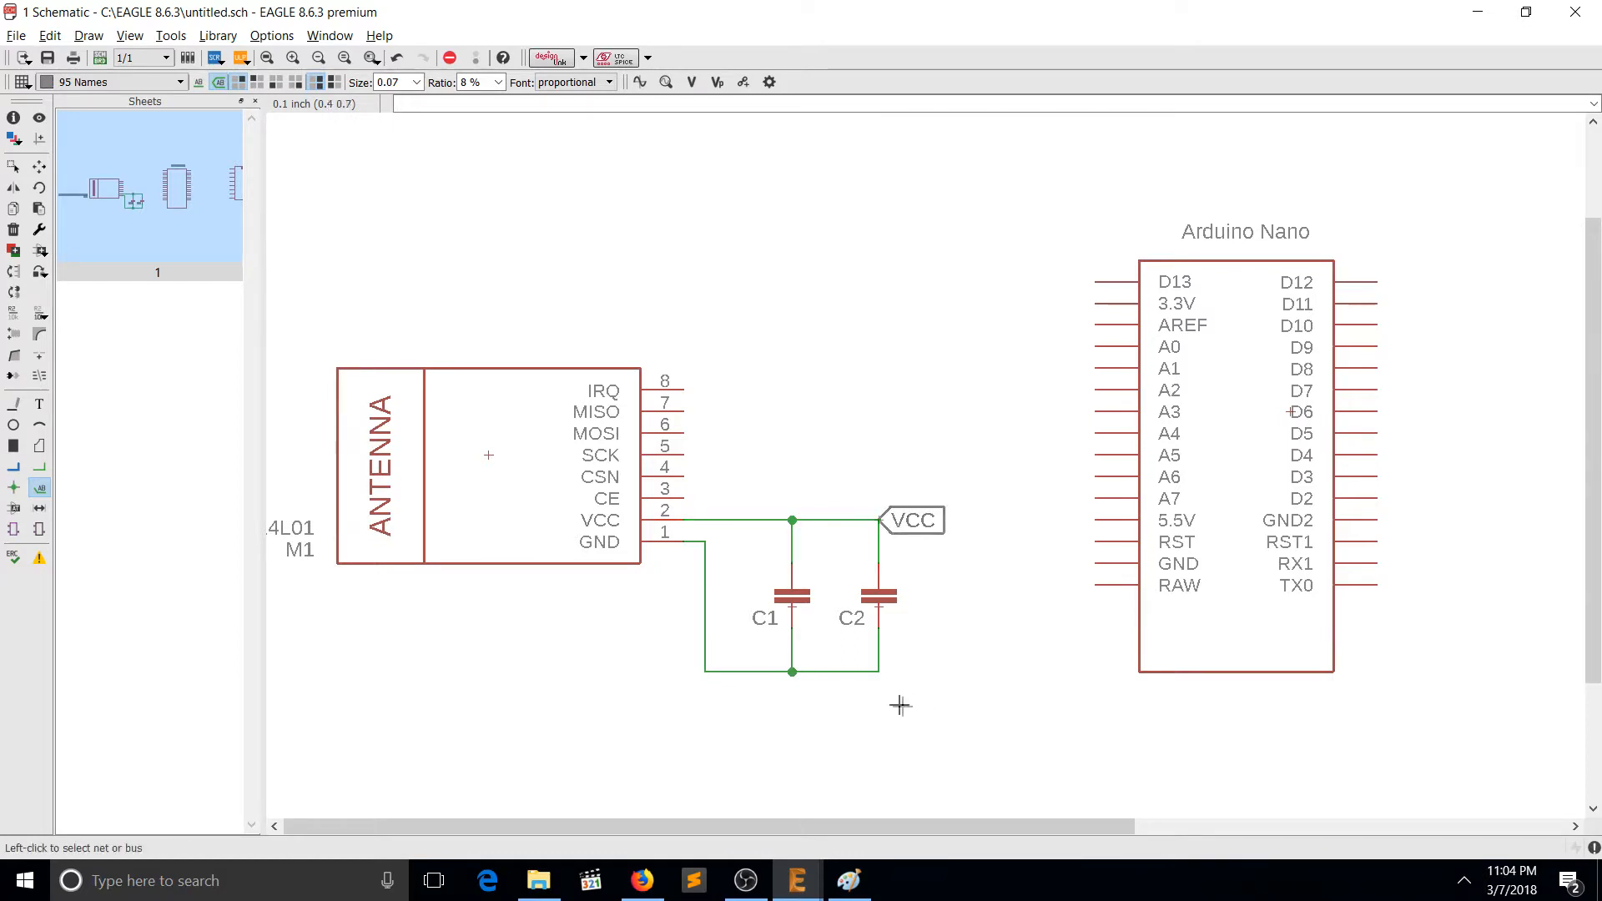
{"action": "left_click", "coordinate": [882, 669]}
{"action": "left_click", "coordinate": [882, 670]}
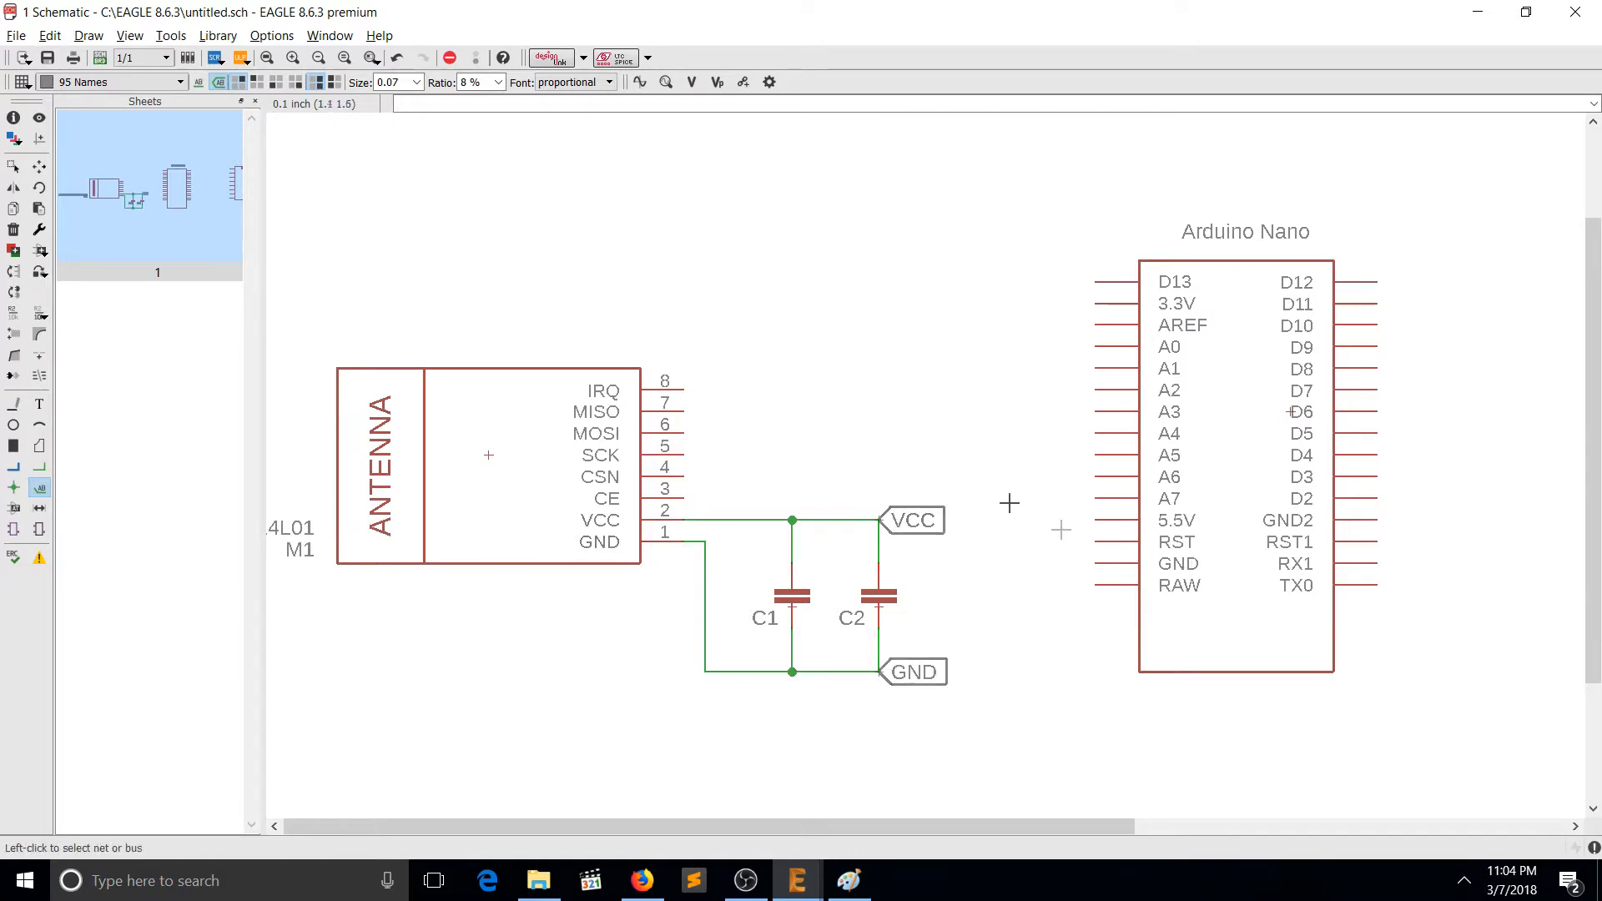
Draw net stubs from the wireless module's MISO, MOSI and SCK pins, each turning upward one grid column apart to the module's upper edge.
{"action": "middle_click_drag", "start_coordinate": [931, 466], "coordinate": [906, 464]}
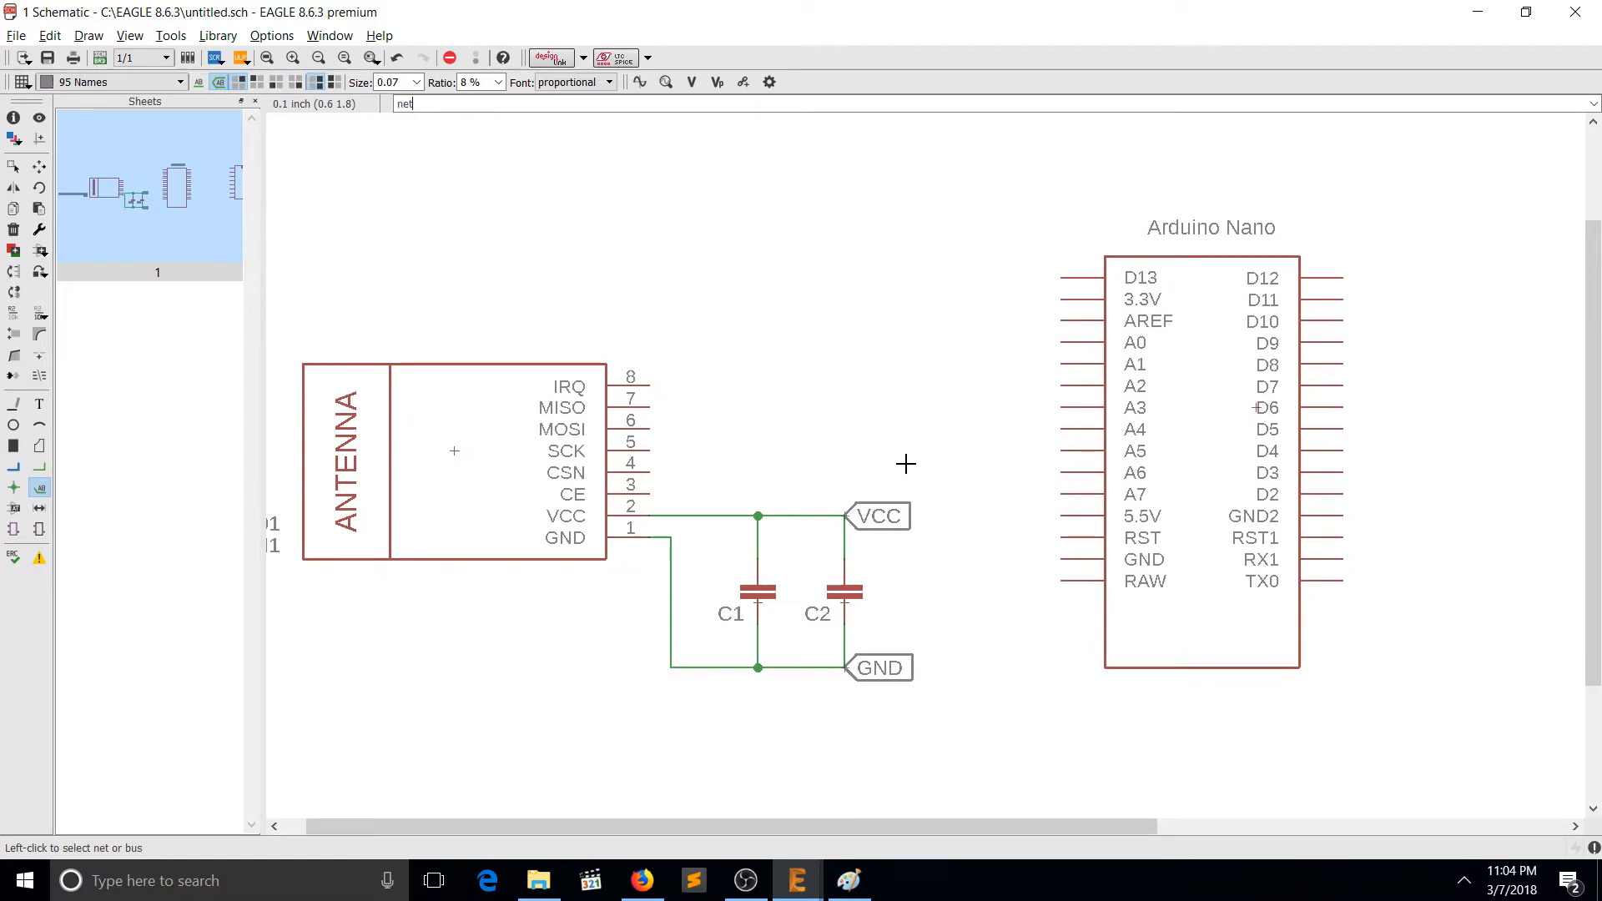
{"action": "key", "text": "Return"}
{"action": "left_click", "coordinate": [650, 407]}
{"action": "left_click", "coordinate": [670, 364]}
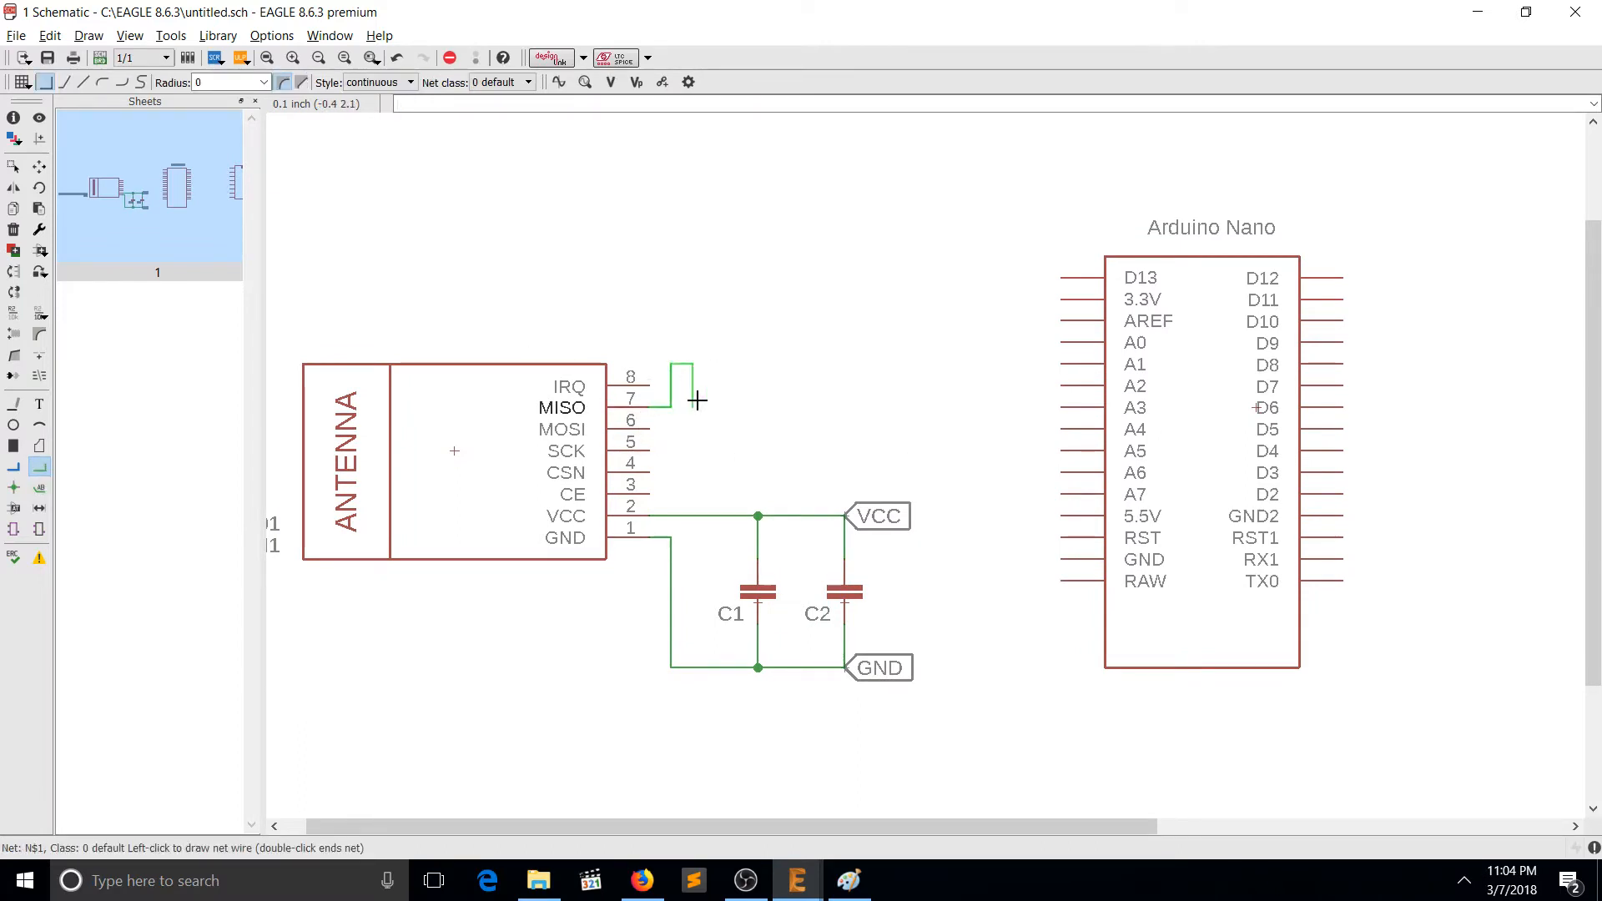
{"action": "key", "text": "Escape"}
{"action": "left_click", "coordinate": [650, 427]}
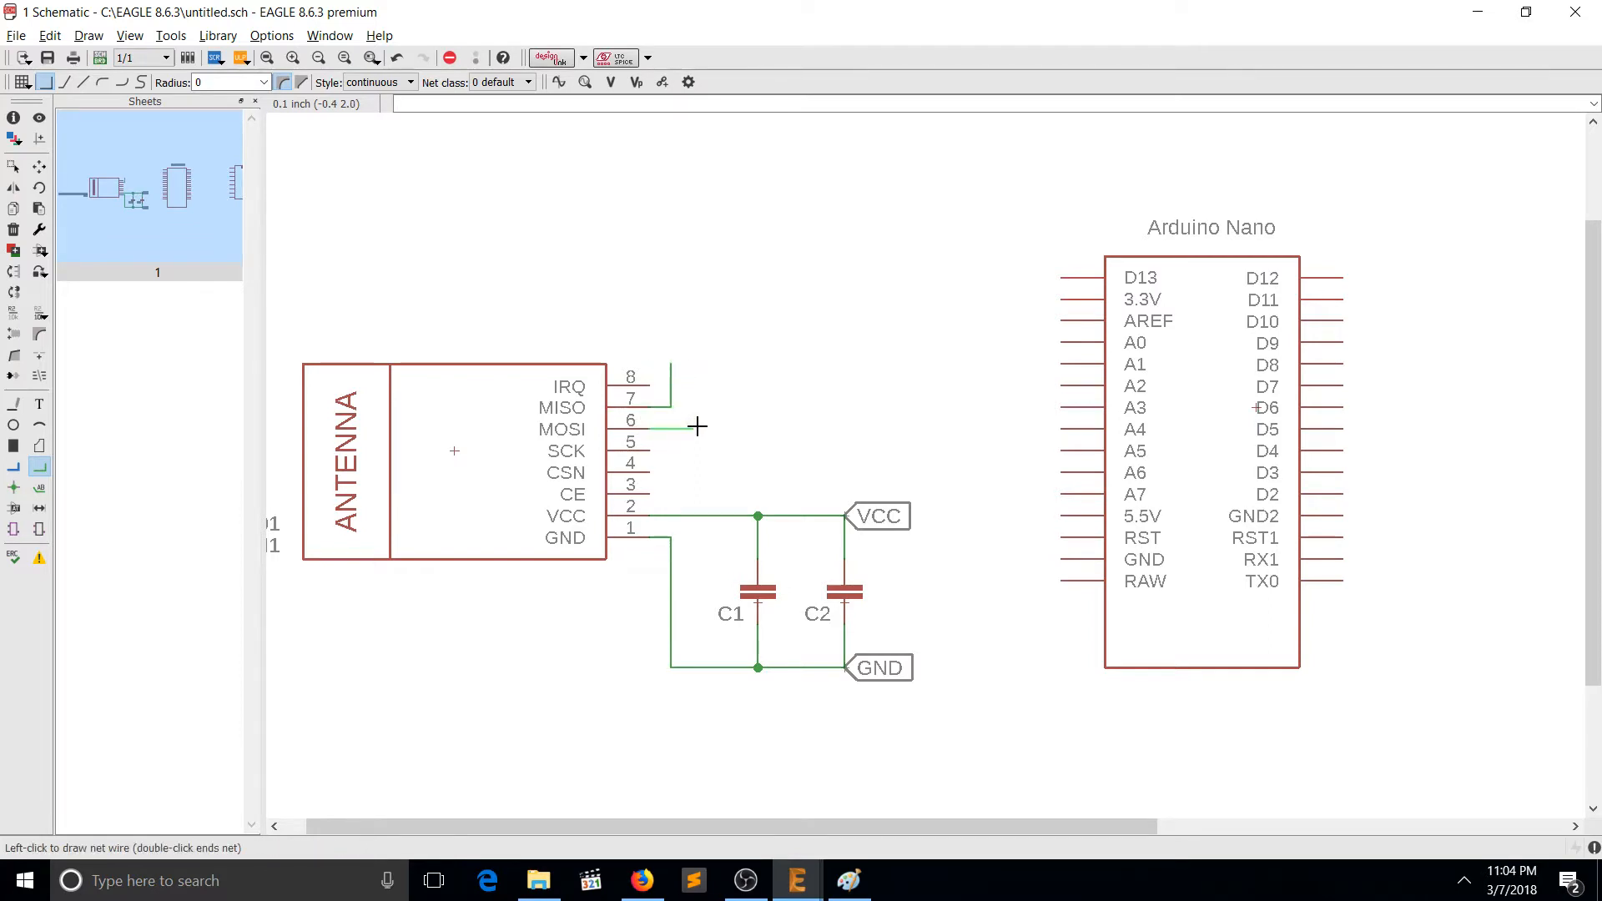
{"action": "double_click", "coordinate": [694, 365]}
{"action": "left_click", "coordinate": [650, 449]}
{"action": "double_click", "coordinate": [716, 364]}
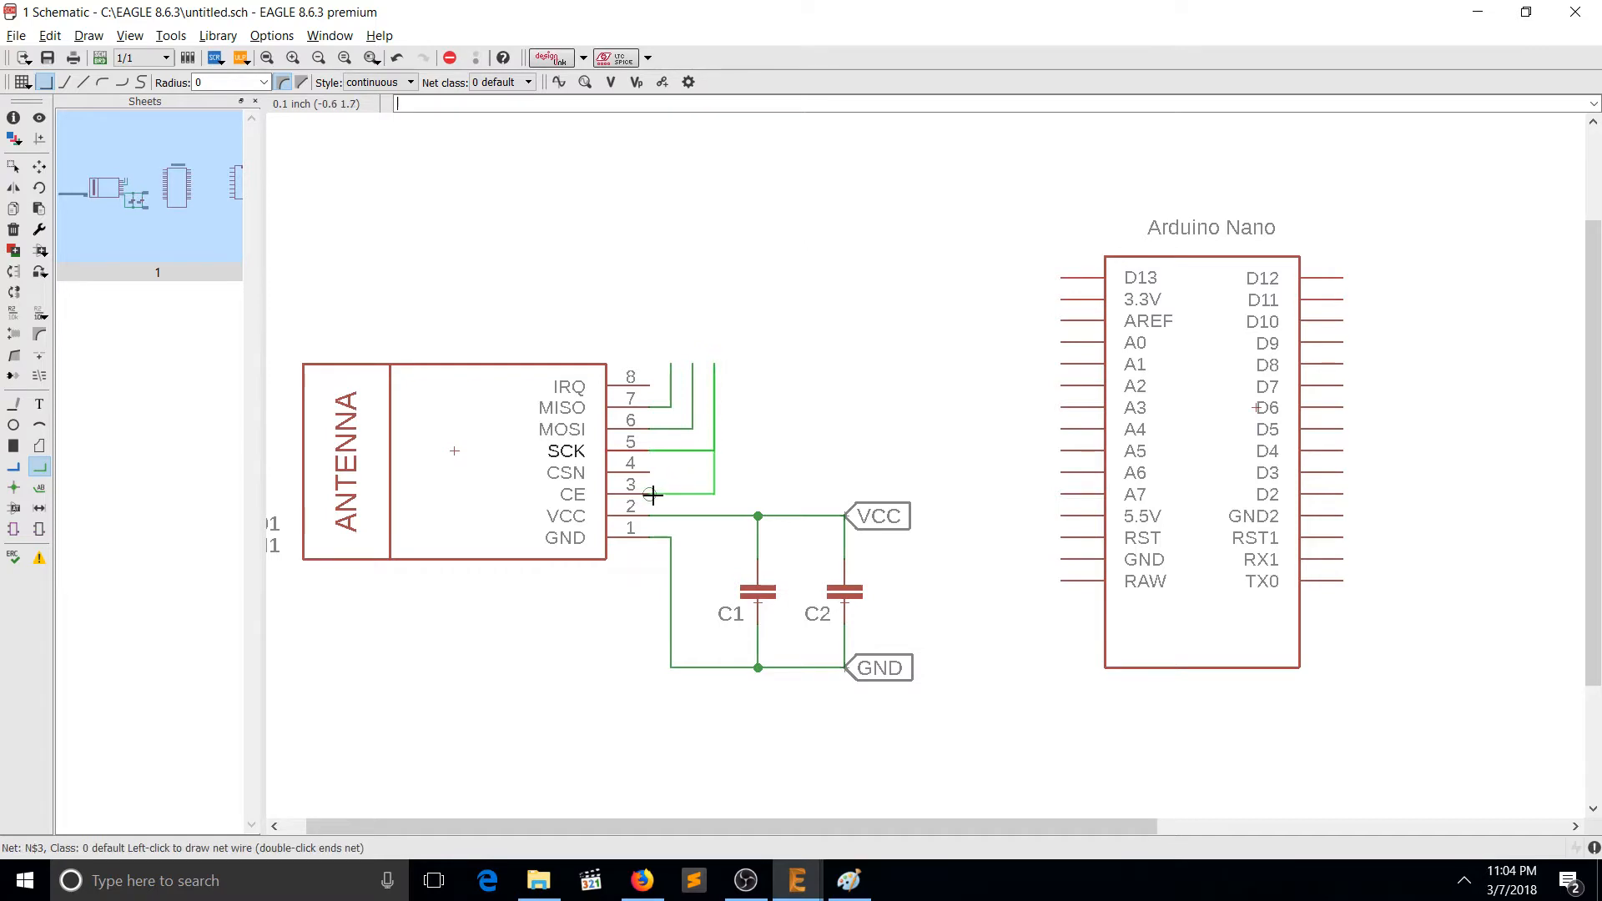
Draw matching upward net stubs from the wireless module's CSN and CE pins, continuing the evenly spaced row.
{"action": "left_click", "coordinate": [650, 471]}
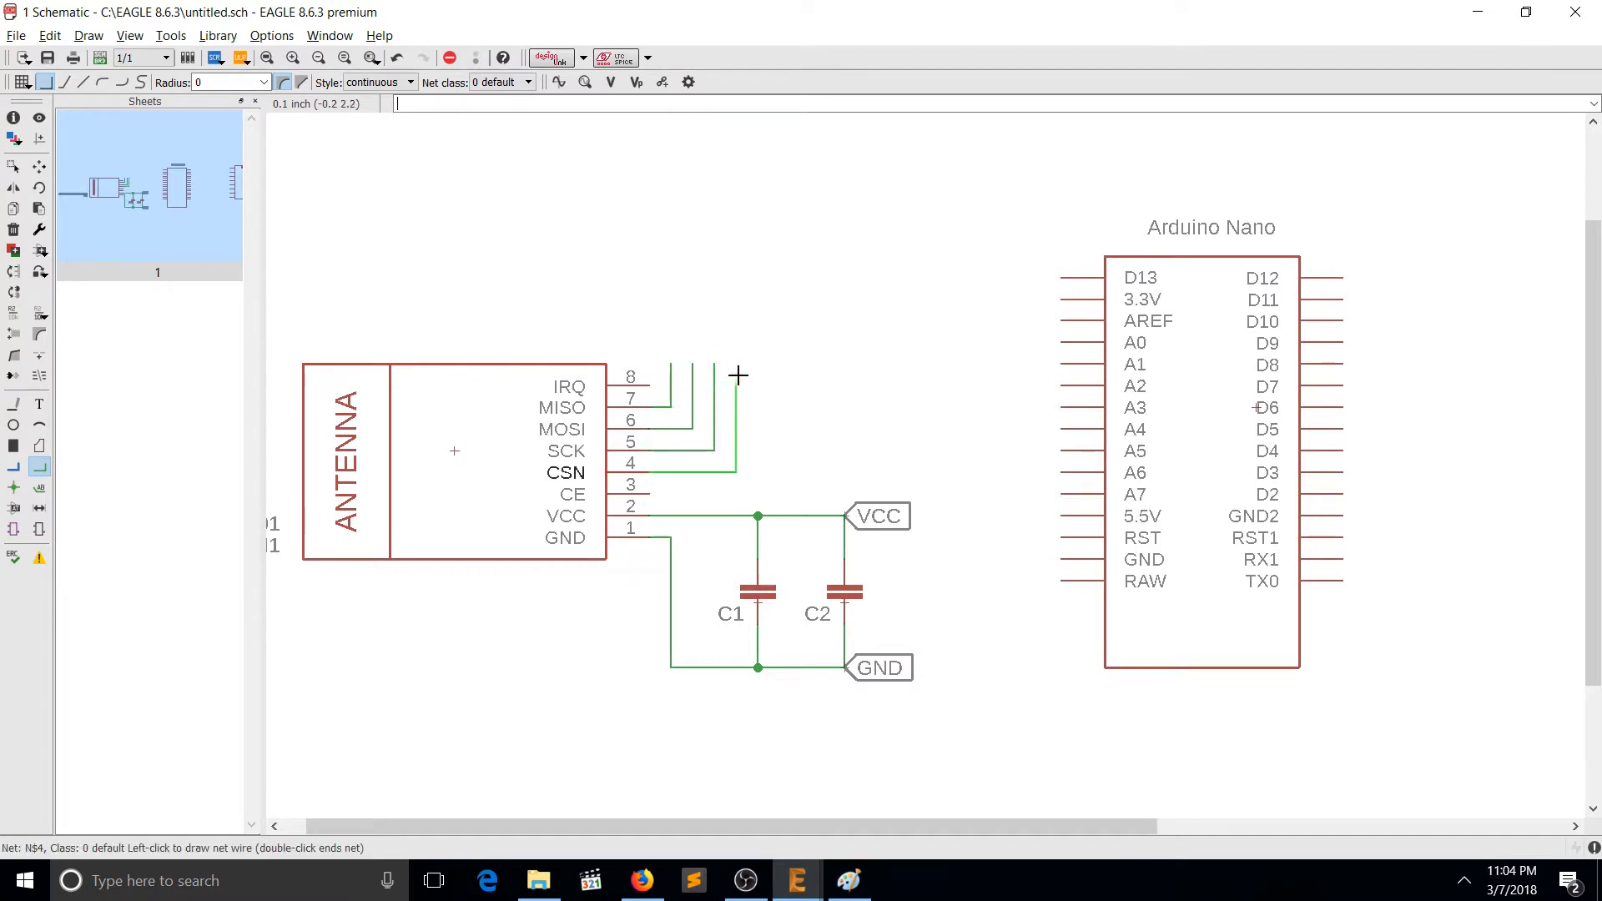
{"action": "double_click", "coordinate": [736, 365]}
{"action": "left_click", "coordinate": [650, 492]}
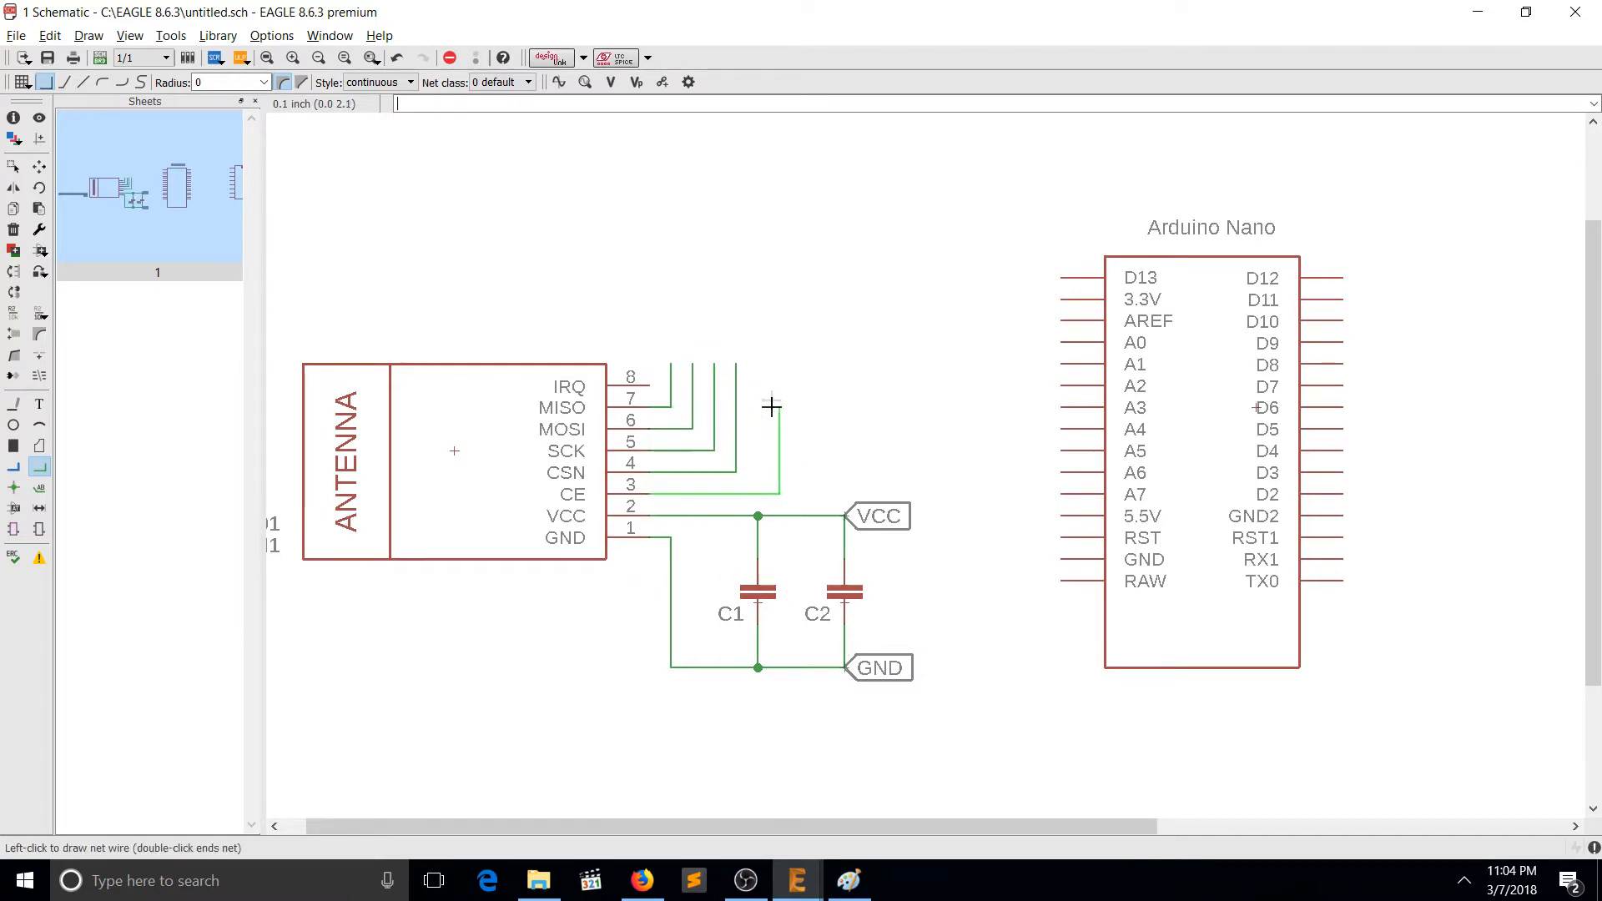
{"action": "double_click", "coordinate": [759, 368]}
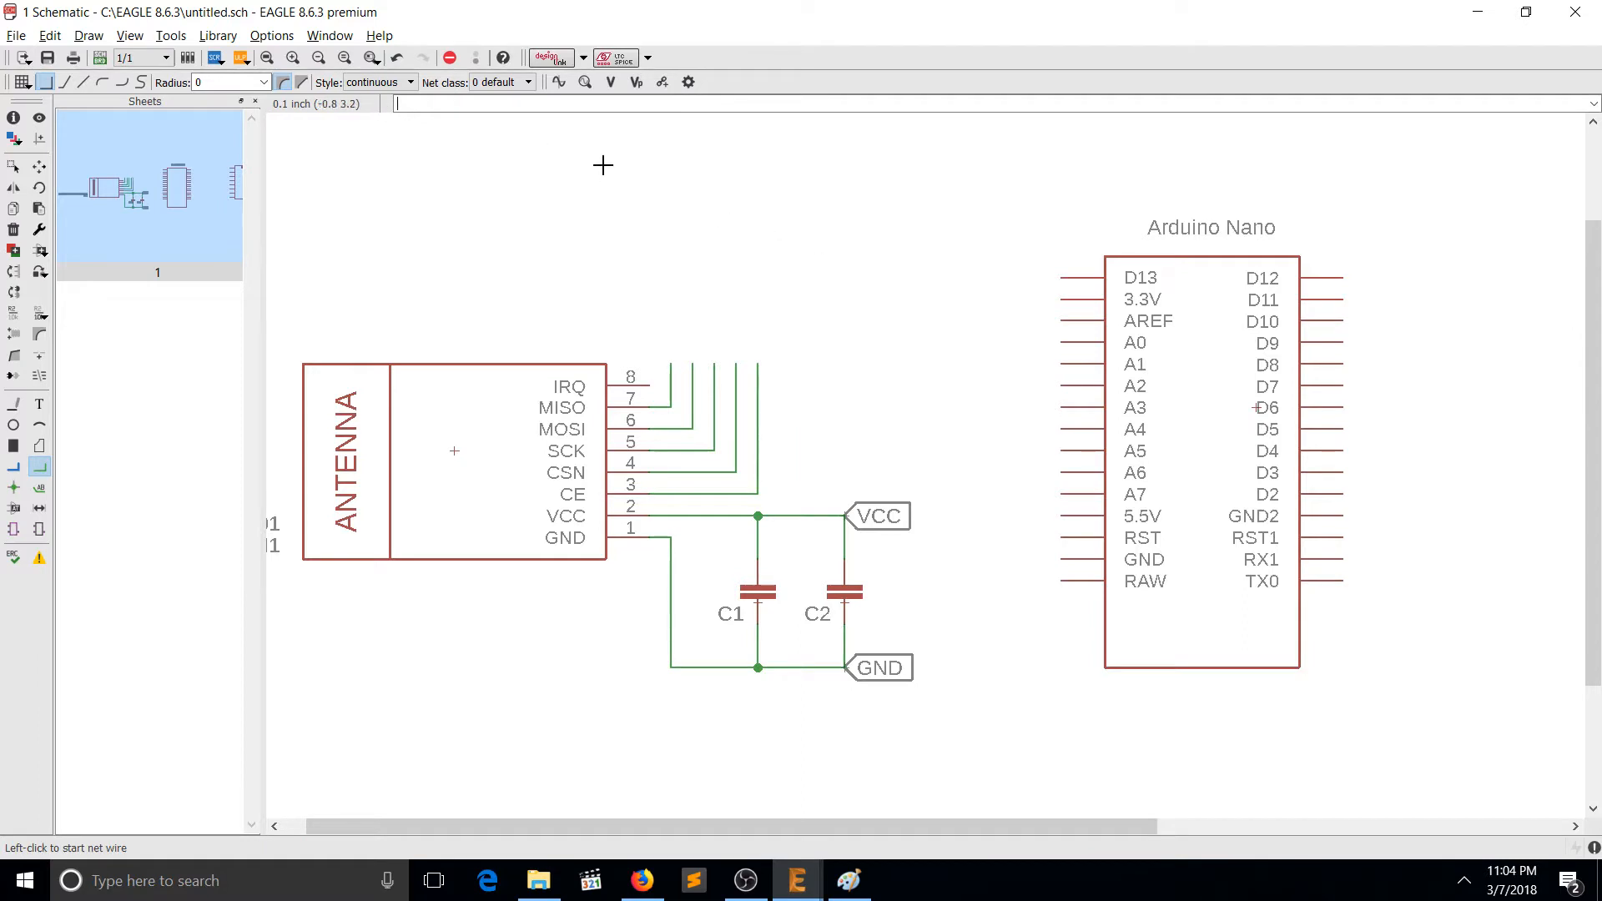
Name the wireless module's five stub nets MISO, MOSI, SCK, CSN and CE to match their pins.
{"action": "key", "text": "BackSpace"}
{"action": "key", "text": "BackSpace"}
{"action": "type", "text": "me"}
{"action": "key", "text": "Return"}
{"action": "left_click", "coordinate": [670, 369]}
{"action": "type", "text": "miso"}
{"action": "key", "text": "Return"}
{"action": "left_click", "coordinate": [691, 398]}
{"action": "type", "text": "mosin"}
{"action": "key", "text": "Return"}
{"action": "left_click", "coordinate": [758, 447]}
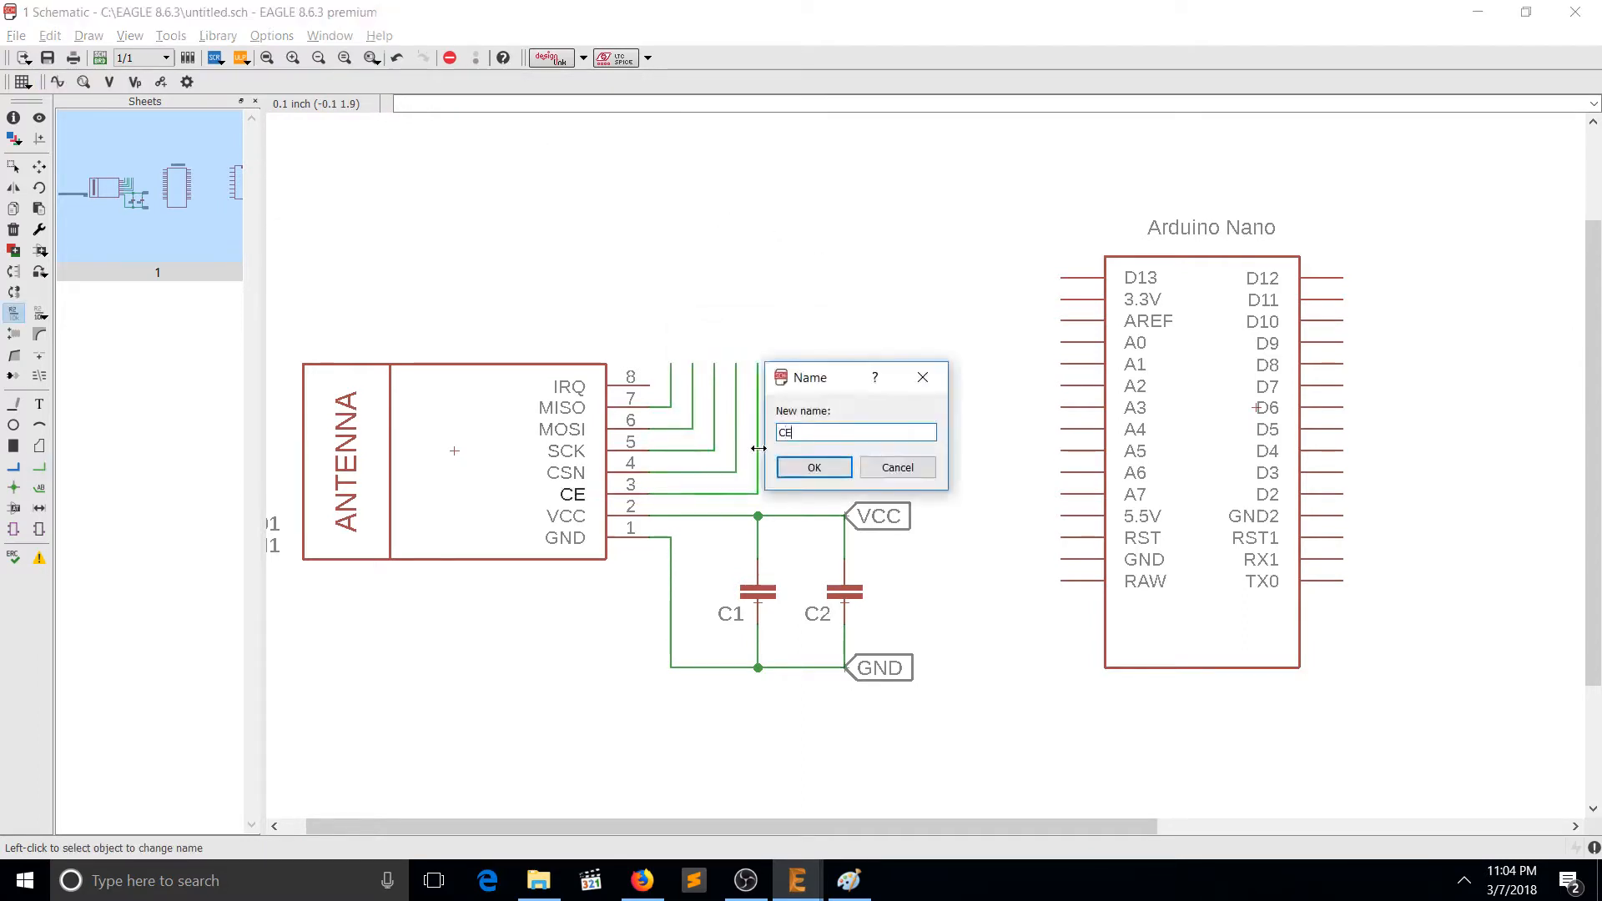
{"action": "type", "text": "ce"}
{"action": "key", "text": "Return"}
Place vertical flag-style labels on the upper ends of the MISO, MOSI, SCK, CSN and CE nets.
{"action": "type", "text": "labe"}
{"action": "key", "text": "Return"}
{"action": "left_click", "coordinate": [670, 368]}
{"action": "right_click", "coordinate": [670, 367]}
{"action": "left_click", "coordinate": [670, 364]}
{"action": "double_click", "coordinate": [692, 364]}
{"action": "double_click", "coordinate": [713, 364]}
{"action": "double_click", "coordinate": [735, 364]}
{"action": "double_click", "coordinate": [758, 364]}
Draw straight horizontal net stubs outward from the GY-521 sensor's VCC, GND, SCL and SDA pins.
{"action": "type", "text": "net"}
{"action": "key", "text": "Return"}
{"action": "middle_click_drag", "start_coordinate": [1227, 347], "coordinate": [415, 379]}
{"action": "middle_click_drag", "start_coordinate": [826, 338], "coordinate": [633, 357]}
{"action": "left_click", "coordinate": [756, 303]}
{"action": "double_click", "coordinate": [648, 303]}
{"action": "left_click", "coordinate": [757, 347]}
{"action": "double_click", "coordinate": [648, 346]}
{"action": "left_click", "coordinate": [756, 390]}
{"action": "double_click", "coordinate": [648, 390]}
{"action": "left_click", "coordinate": [753, 433]}
{"action": "double_click", "coordinate": [648, 433]}
Name the GY-521 sensor's stub nets VCC, GND, SCL and SDA, joining them to existing nets of the same name.
{"action": "type", "text": "name VCC"}
{"action": "key", "text": "Return"}
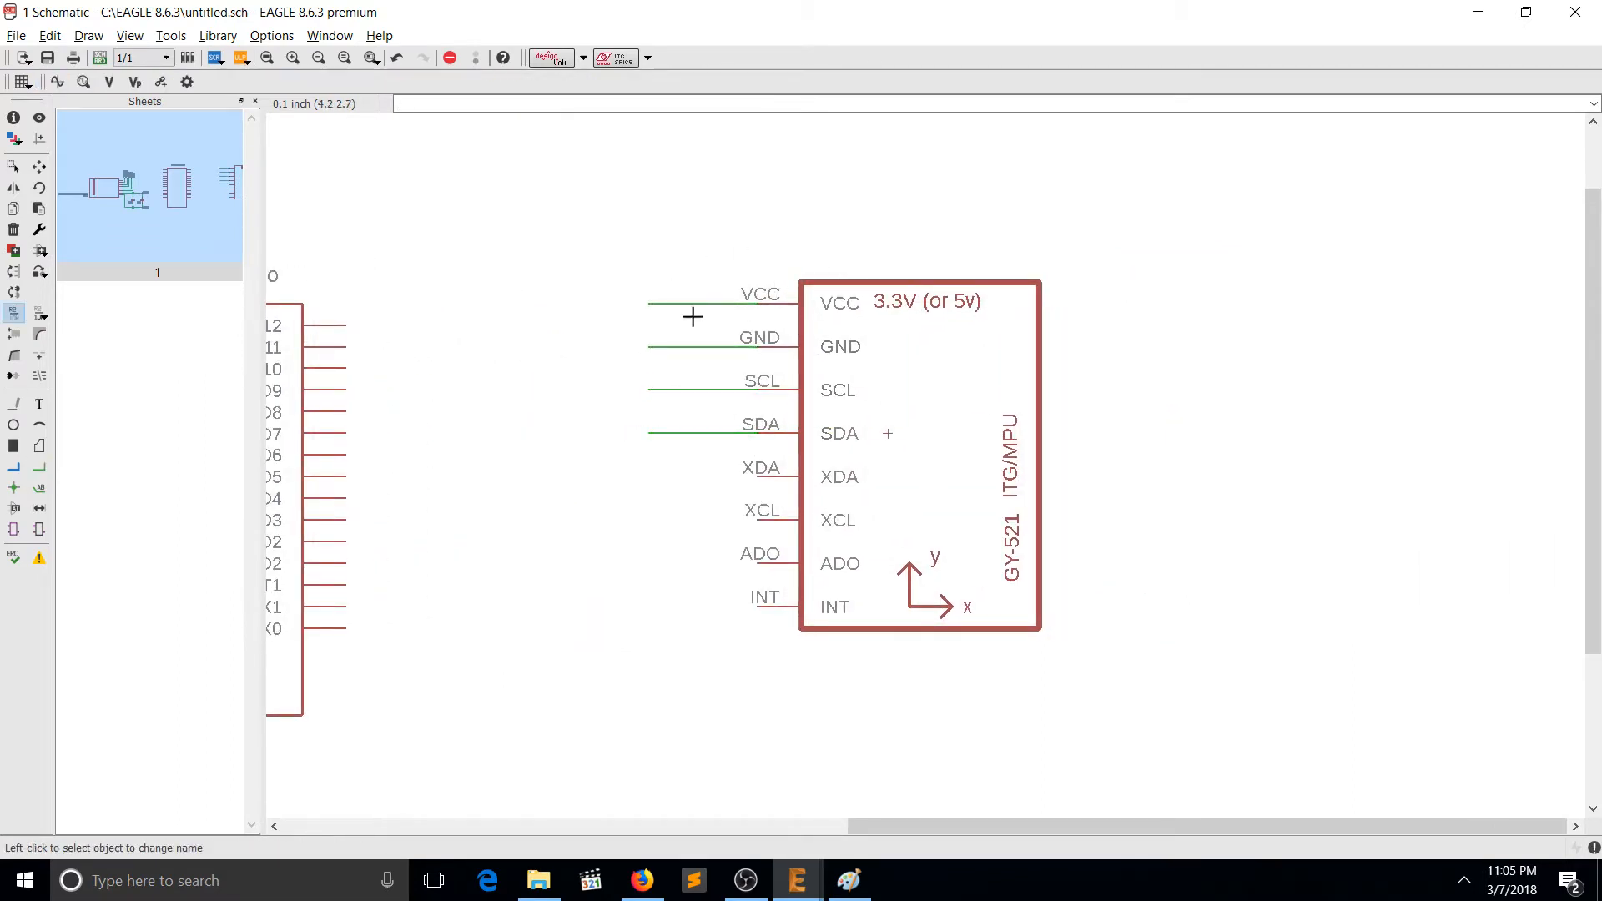
{"action": "left_click", "coordinate": [699, 303]}
{"action": "left_click", "coordinate": [690, 344]}
{"action": "left_click", "coordinate": [715, 346]}
{"action": "type", "text": "GND"}
{"action": "key", "text": "Return"}
{"action": "left_click", "coordinate": [679, 344]}
{"action": "left_click", "coordinate": [706, 390]}
{"action": "type", "text": "SCL"}
{"action": "key", "text": "Return"}
{"action": "key", "text": "Return"}
Place flag-style labels on the free ends of the sensor's VCC, GND, SCL and SDA nets.
{"action": "type", "text": "label"}
{"action": "key", "text": "Return"}
{"action": "left_click", "coordinate": [644, 293]}
{"action": "left_click", "coordinate": [647, 347]}
{"action": "left_click", "coordinate": [648, 389]}
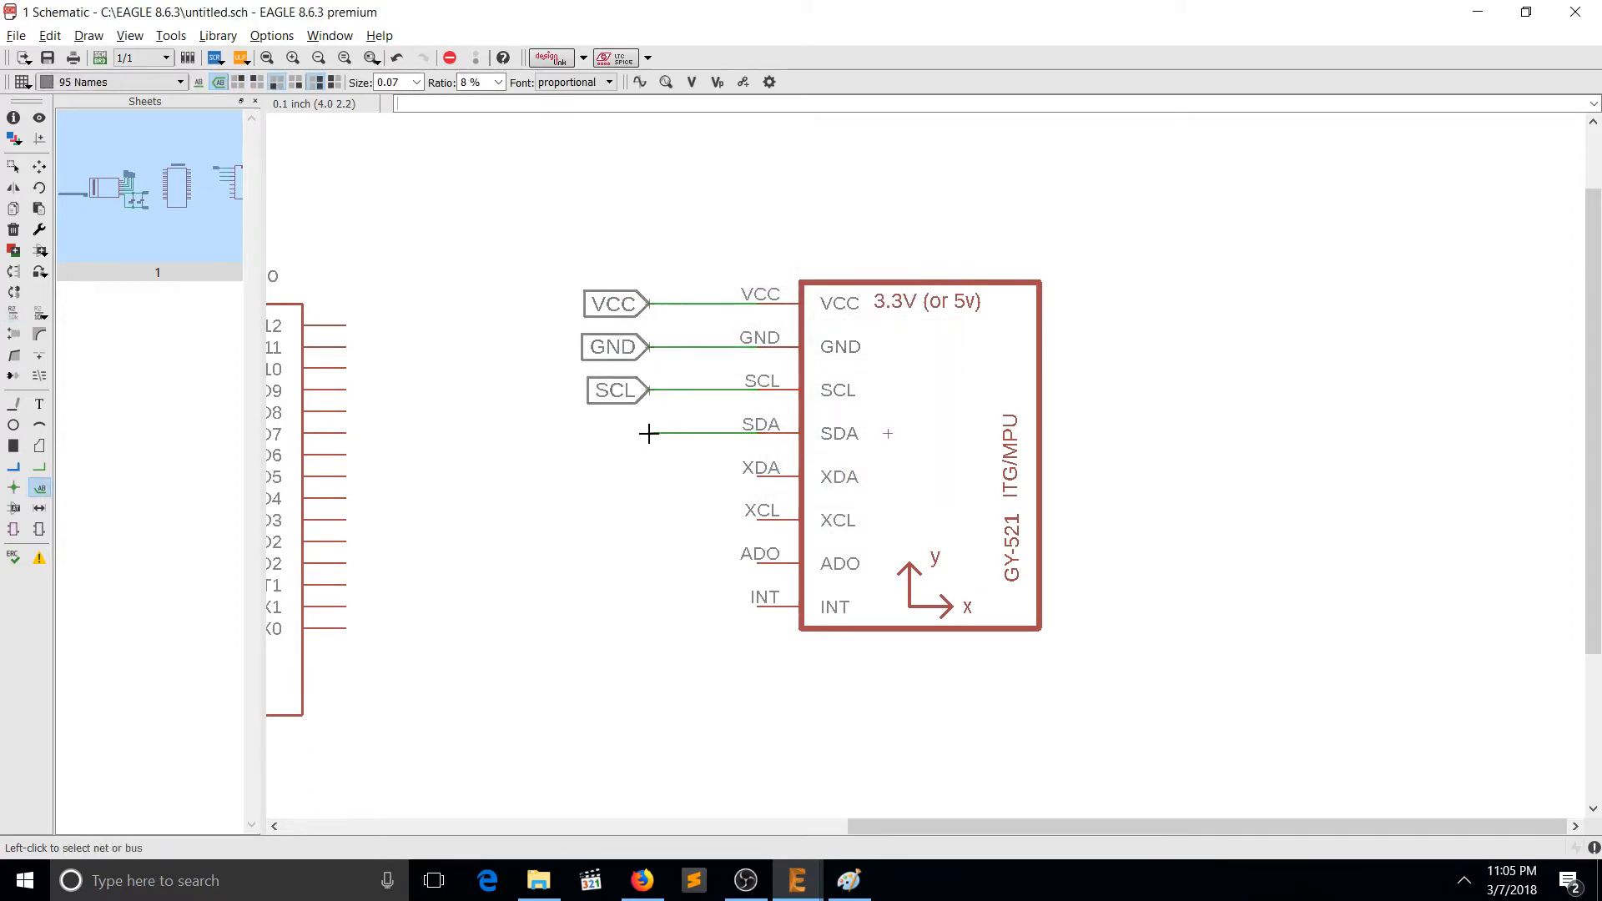
{"action": "left_click", "coordinate": [647, 433]}
Draw net stubs outward from the Arduino Nano's D12, D11, D7 and D8 pins, stepping the D12, D11 and D8 stubs upward.
{"action": "type", "text": "net"}
{"action": "key", "text": "Return"}
{"action": "left_click", "coordinate": [997, 287]}
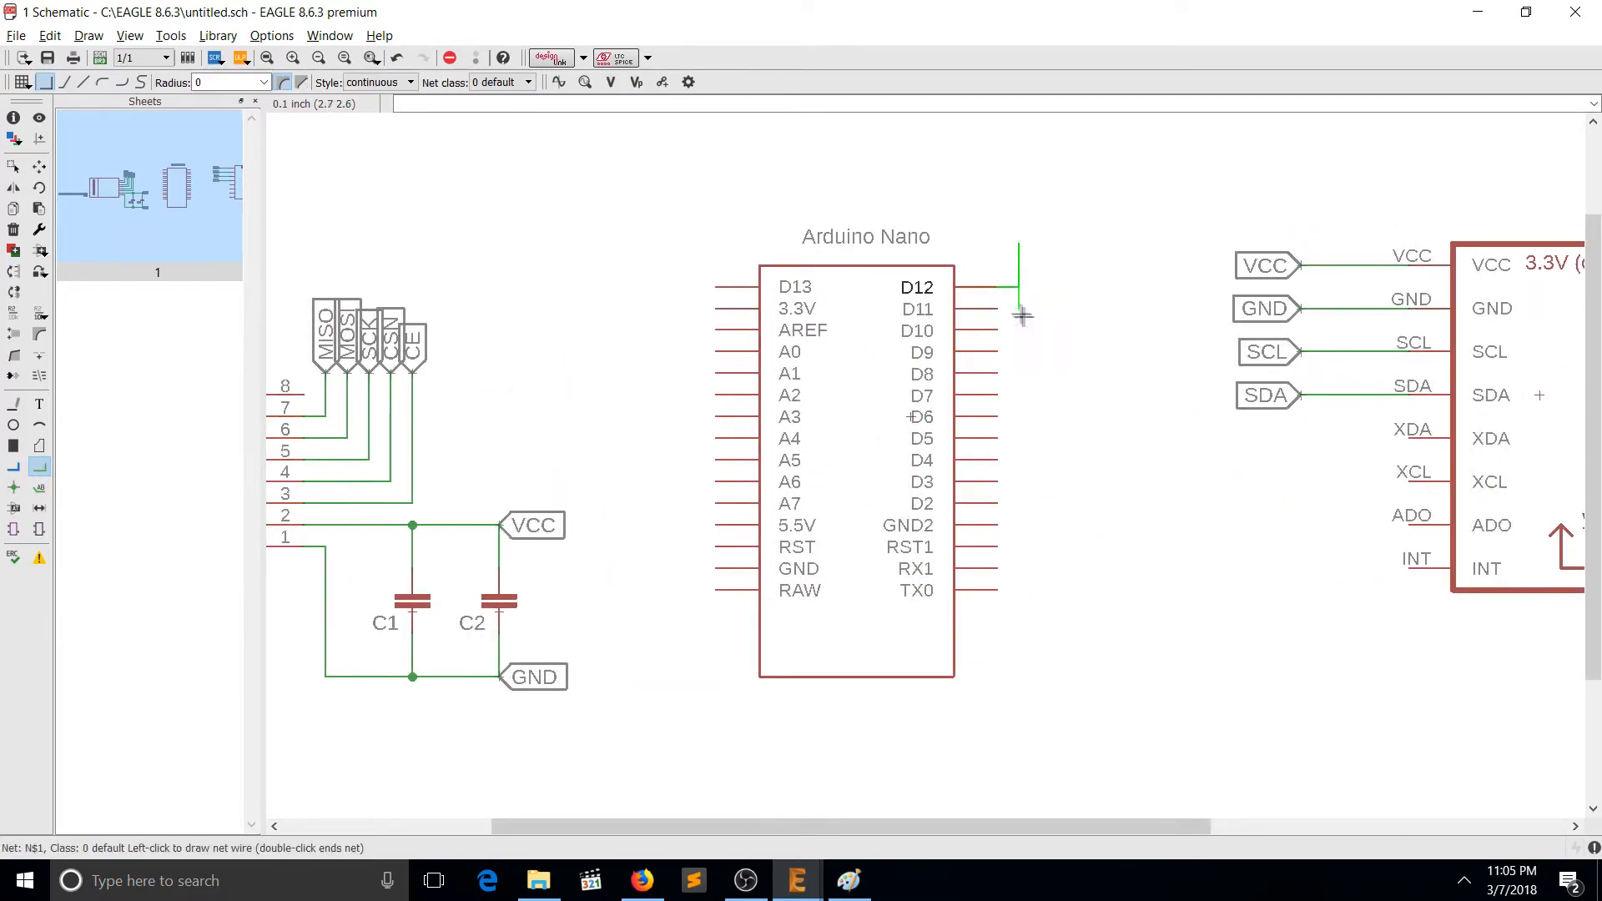
{"action": "left_click", "coordinate": [998, 308]}
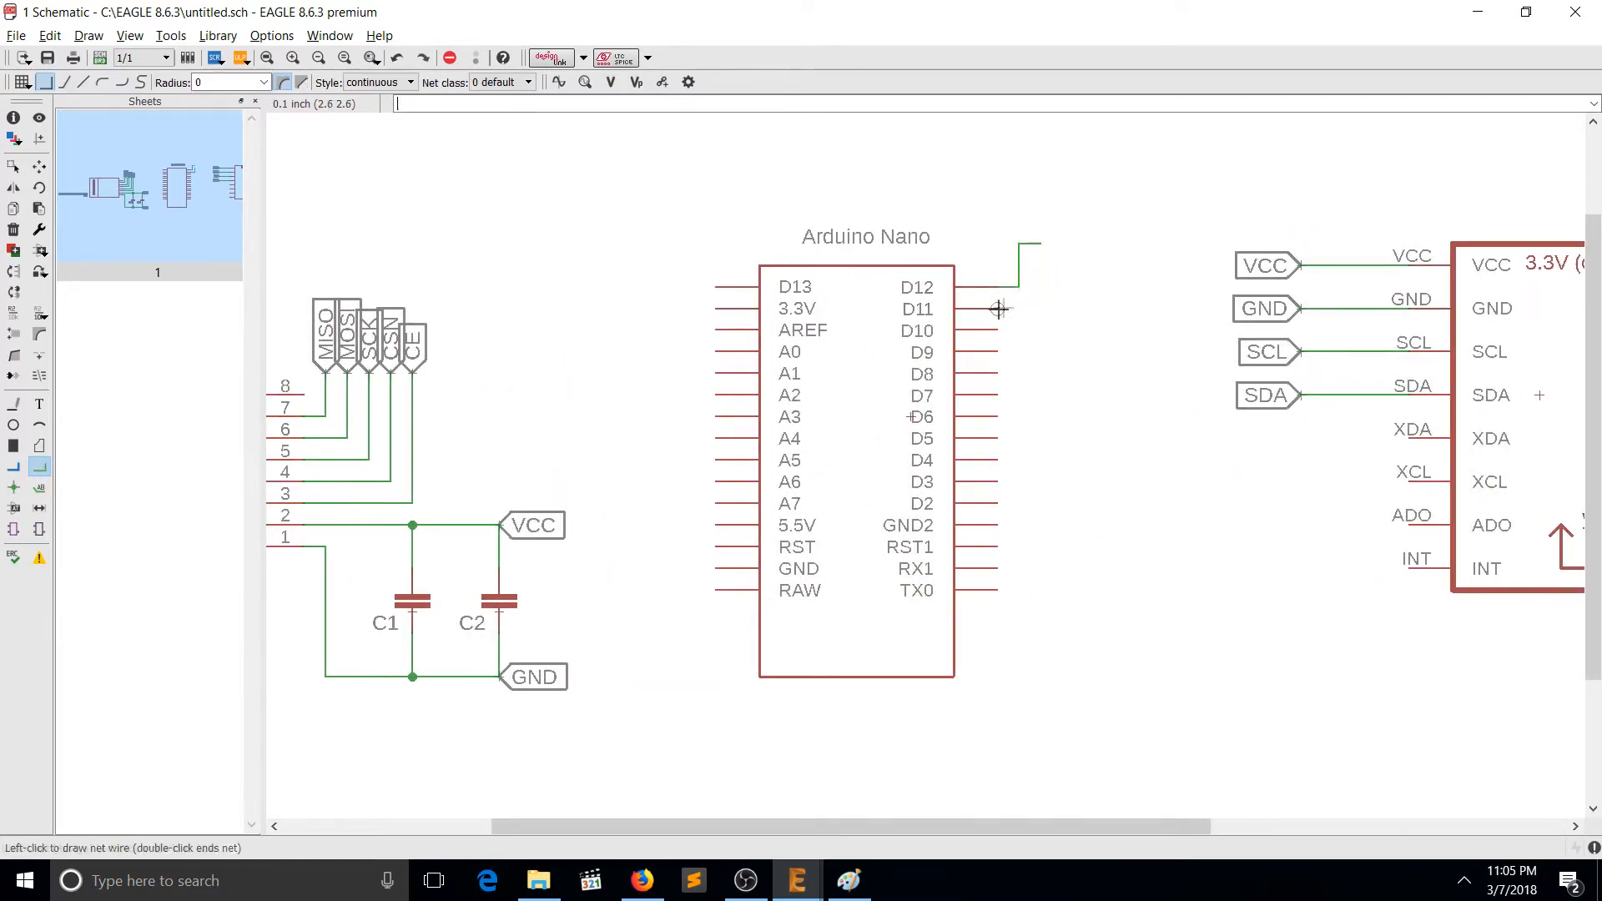
{"action": "double_click", "coordinate": [1063, 287]}
{"action": "left_click", "coordinate": [998, 395]}
{"action": "double_click", "coordinate": [1063, 395]}
{"action": "left_click", "coordinate": [998, 374]}
{"action": "double_click", "coordinate": [1063, 352]}
Name the Arduino Nano's D12, D11, D8 and D7 nets MISO, MOSI, CSN and CE respectively.
{"action": "type", "text": "name"}
{"action": "key", "text": "Return"}
{"action": "left_click", "coordinate": [1039, 245]}
{"action": "key", "text": "Escape"}
{"action": "left_click", "coordinate": [1059, 290]}
{"action": "key", "text": "Escape"}
{"action": "left_click", "coordinate": [1059, 350]}
{"action": "key", "text": "Escape"}
{"action": "left_click", "coordinate": [1058, 390]}
{"action": "key", "text": "Escape"}
Draw net stubs from the Arduino Nano's GND, 5.5V, D13, A4 and A5 pins, stepping A4 upward and A5 downward.
{"action": "type", "text": "net"}
{"action": "key", "text": "Return"}
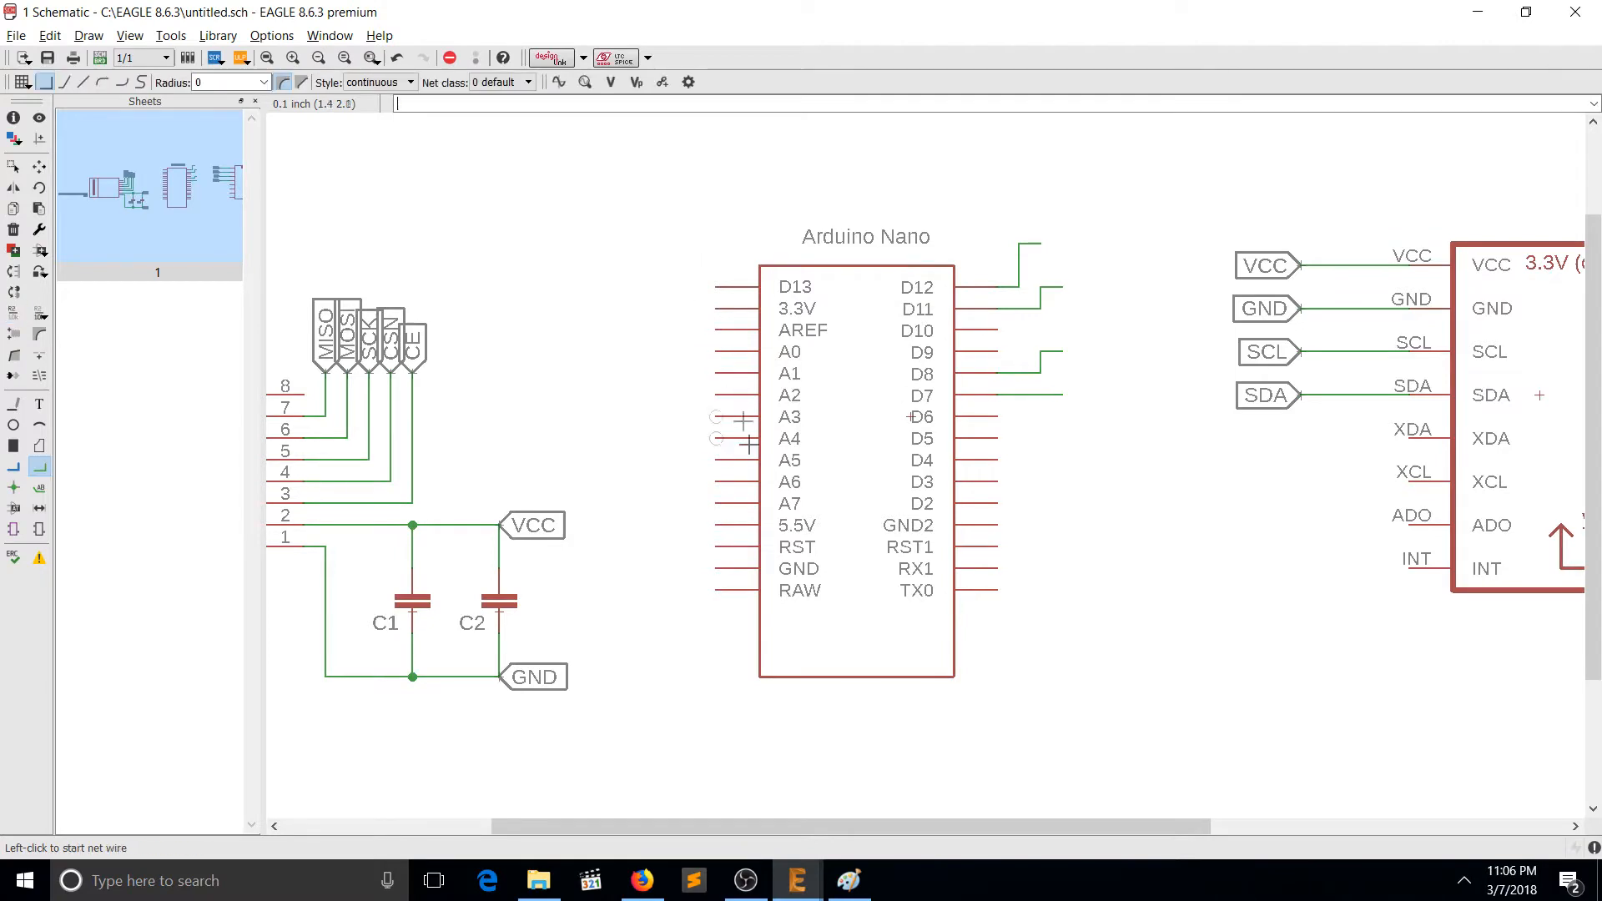
{"action": "left_click", "coordinate": [649, 568]}
{"action": "left_click", "coordinate": [650, 525]}
{"action": "left_click", "coordinate": [716, 524]}
{"action": "left_click", "coordinate": [715, 287]}
{"action": "double_click", "coordinate": [650, 286]}
{"action": "left_click", "coordinate": [716, 437]}
{"action": "double_click", "coordinate": [628, 416]}
{"action": "left_click", "coordinate": [716, 459]}
{"action": "double_click", "coordinate": [628, 482]}
Name the Arduino Nano's D13, A4 and A5 nets SCK, SDA and SCL respectively.
{"action": "type", "text": "name"}
{"action": "key", "text": "Return"}
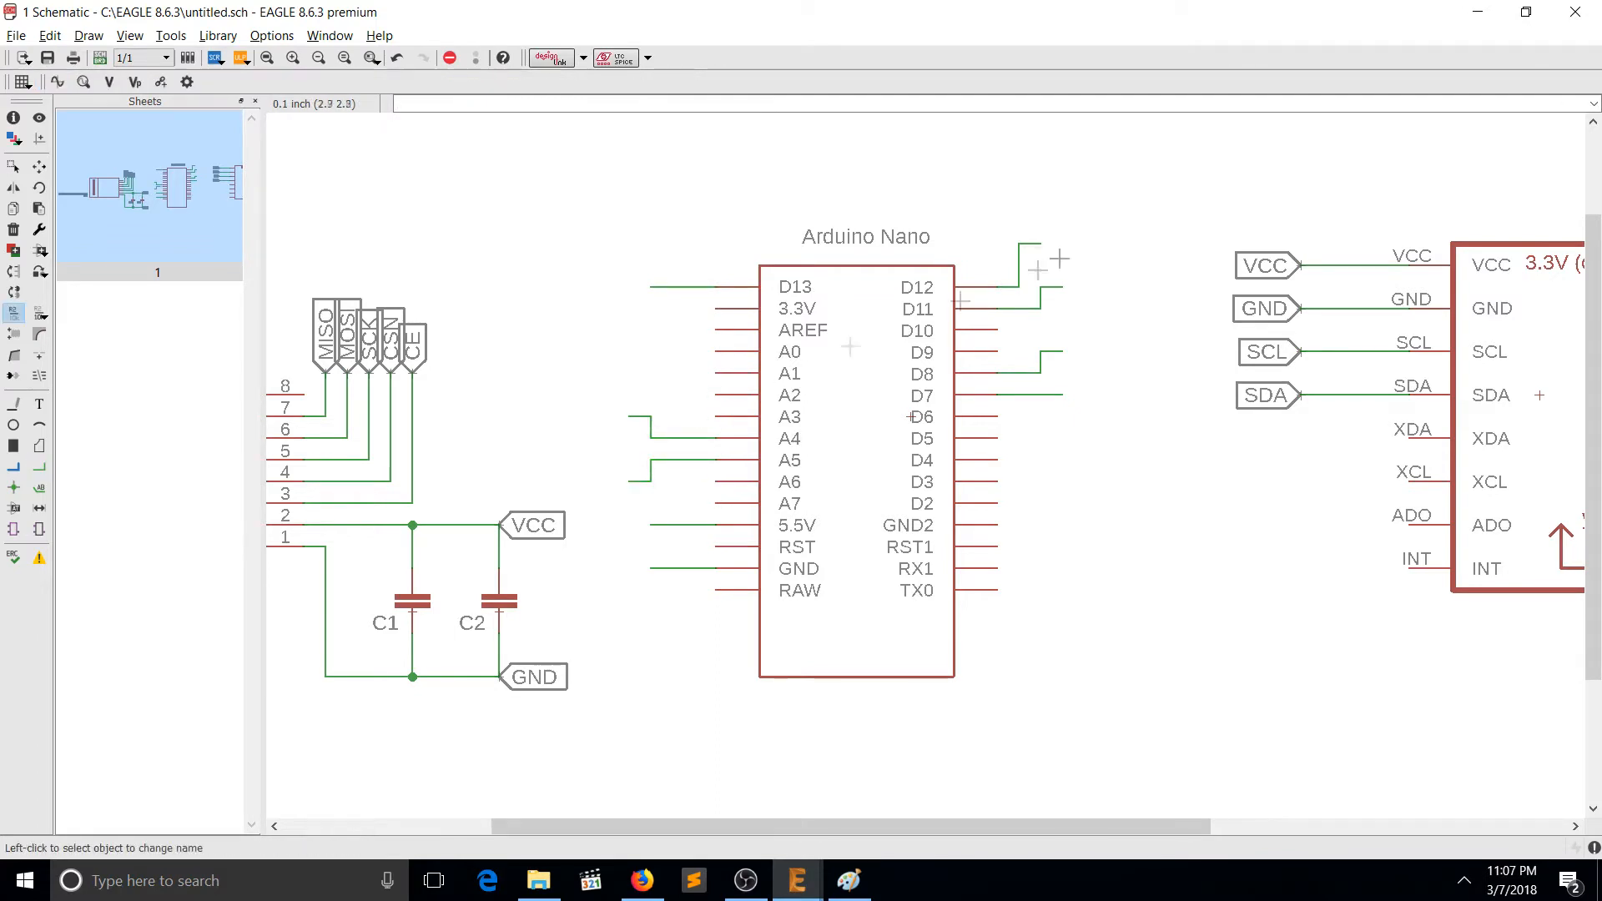
{"action": "left_click", "coordinate": [672, 287]}
{"action": "type", "text": "SCK"}
{"action": "key", "text": "Return"}
{"action": "left_click", "coordinate": [639, 322]}
{"action": "left_click", "coordinate": [620, 414]}
{"action": "key", "text": "Escape"}
{"action": "type", "text": "SC"}
{"action": "left_click", "coordinate": [648, 476]}
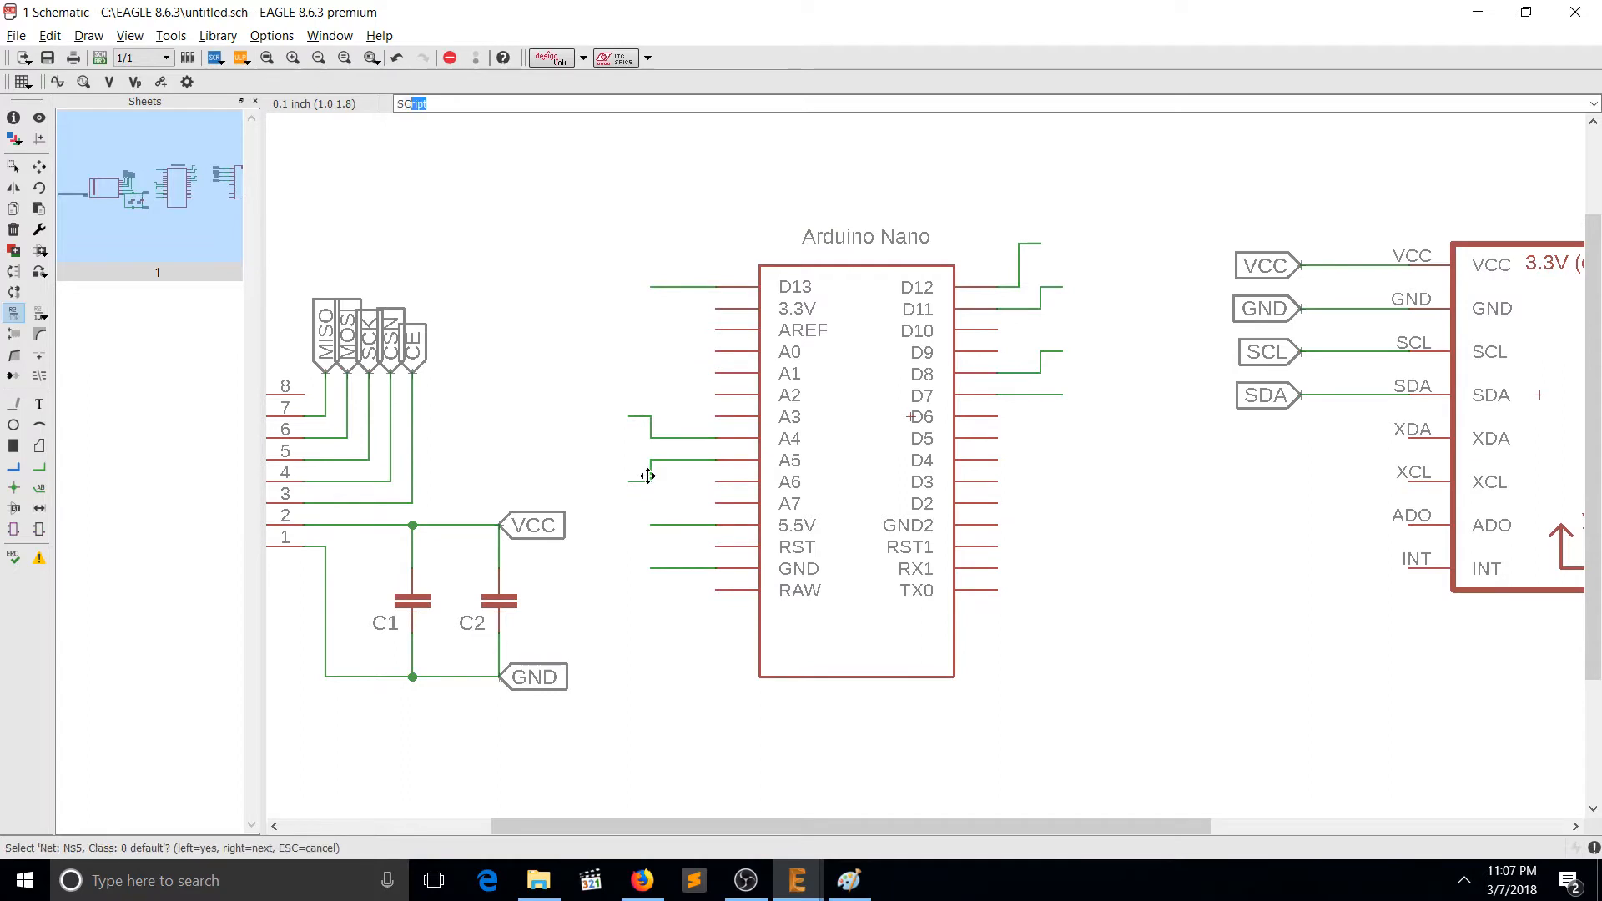
{"action": "left_click", "coordinate": [648, 475]}
{"action": "type", "text": "SCL"}
{"action": "key", "text": "Return"}
Name the Arduino Nano's 5.5V net 5V and connect its GND pin's net to GND.
{"action": "left_click", "coordinate": [675, 525]}
{"action": "type", "text": "5V"}
{"action": "key", "text": "Return"}
{"action": "left_click", "coordinate": [668, 568]}
{"action": "type", "text": "GND"}
{"action": "key", "text": "Return"}
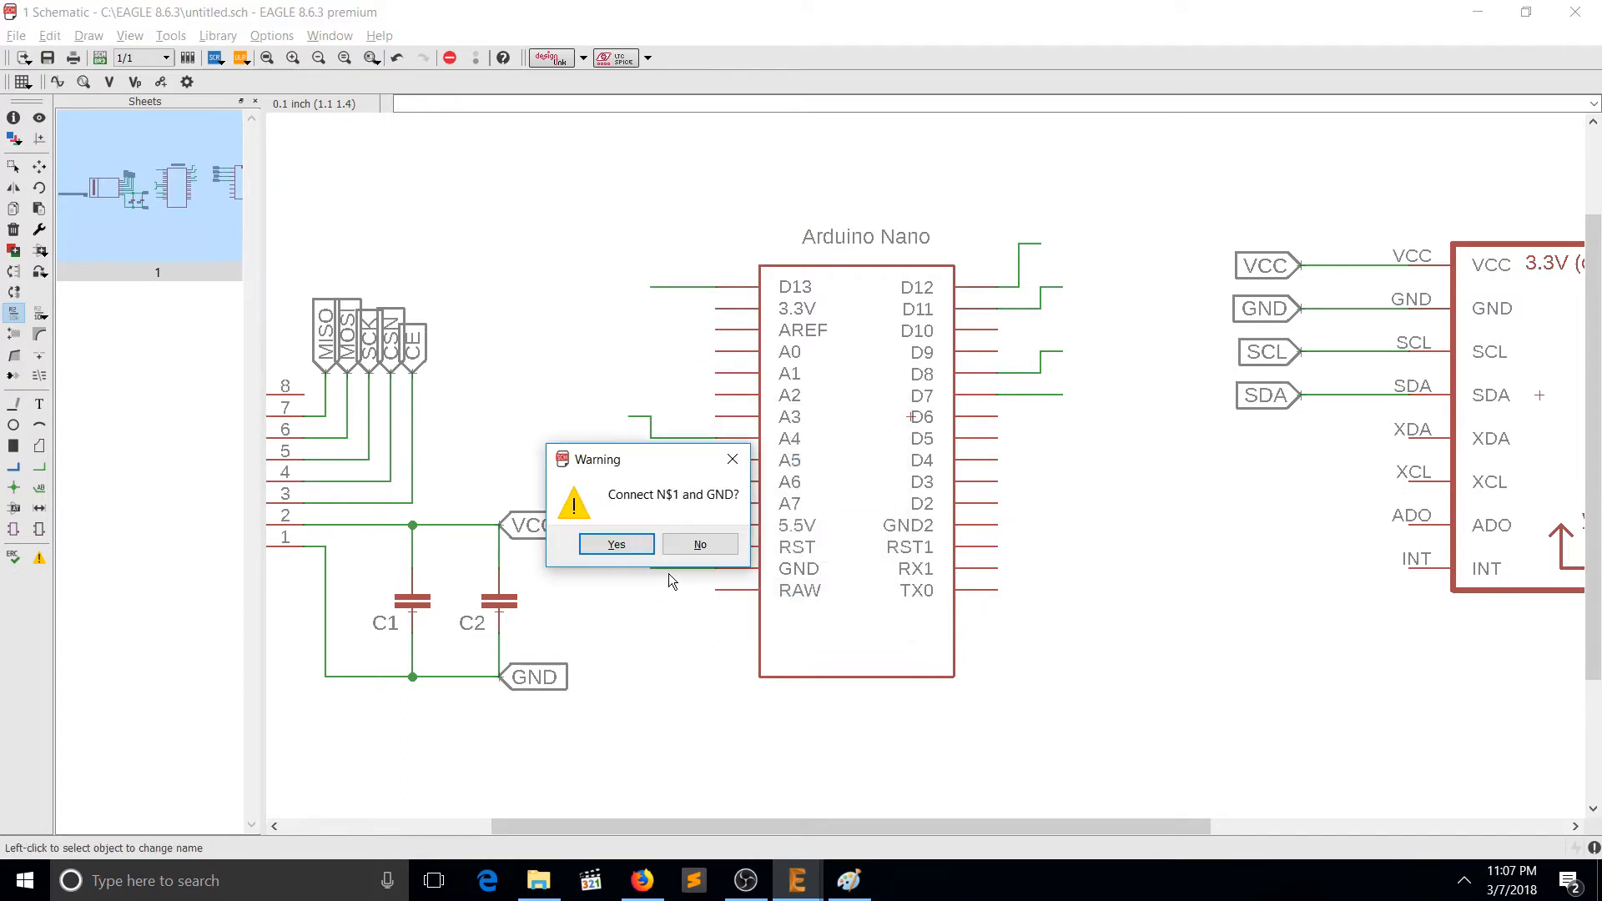
{"action": "key", "text": "Return"}
Rename the Arduino Nano's 5.5V pin net to VCC and connect it to the existing VCC net.
{"action": "middle_click_drag", "start_coordinate": [668, 573], "coordinate": [605, 557]}
{"action": "left_click", "coordinate": [636, 521]}
{"action": "type", "text": "VCC"}
{"action": "key", "text": "Return"}
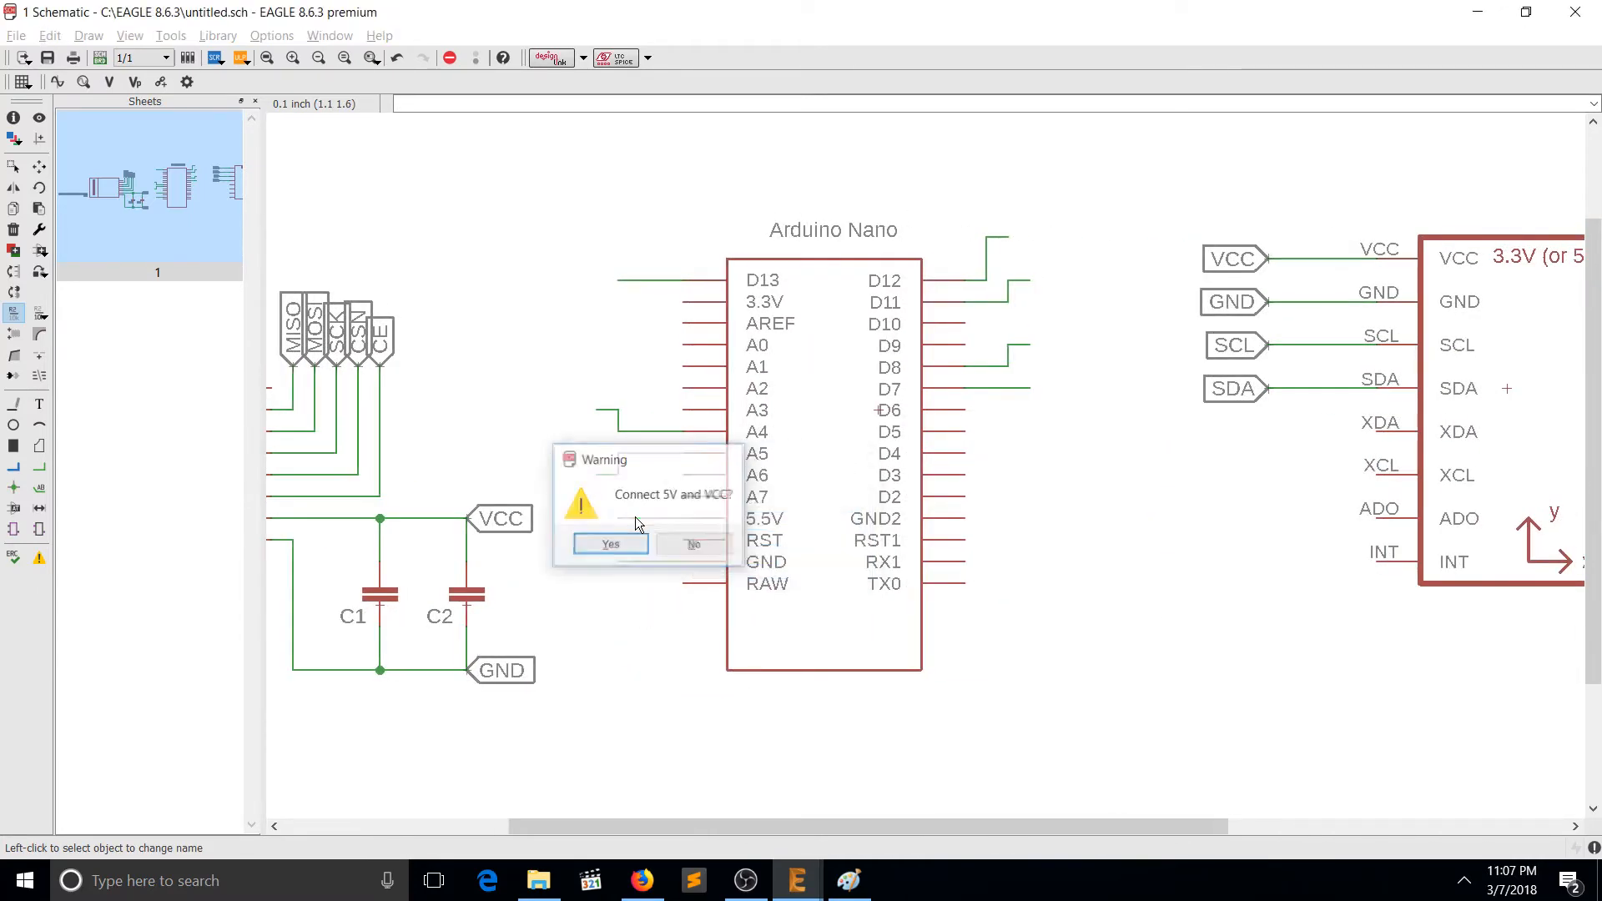
{"action": "key", "text": "Return"}
Rename the VCC net along the upper pins of capacitors C1 and C2 to 5V.
{"action": "type", "text": "label"}
{"action": "key", "text": "Return"}
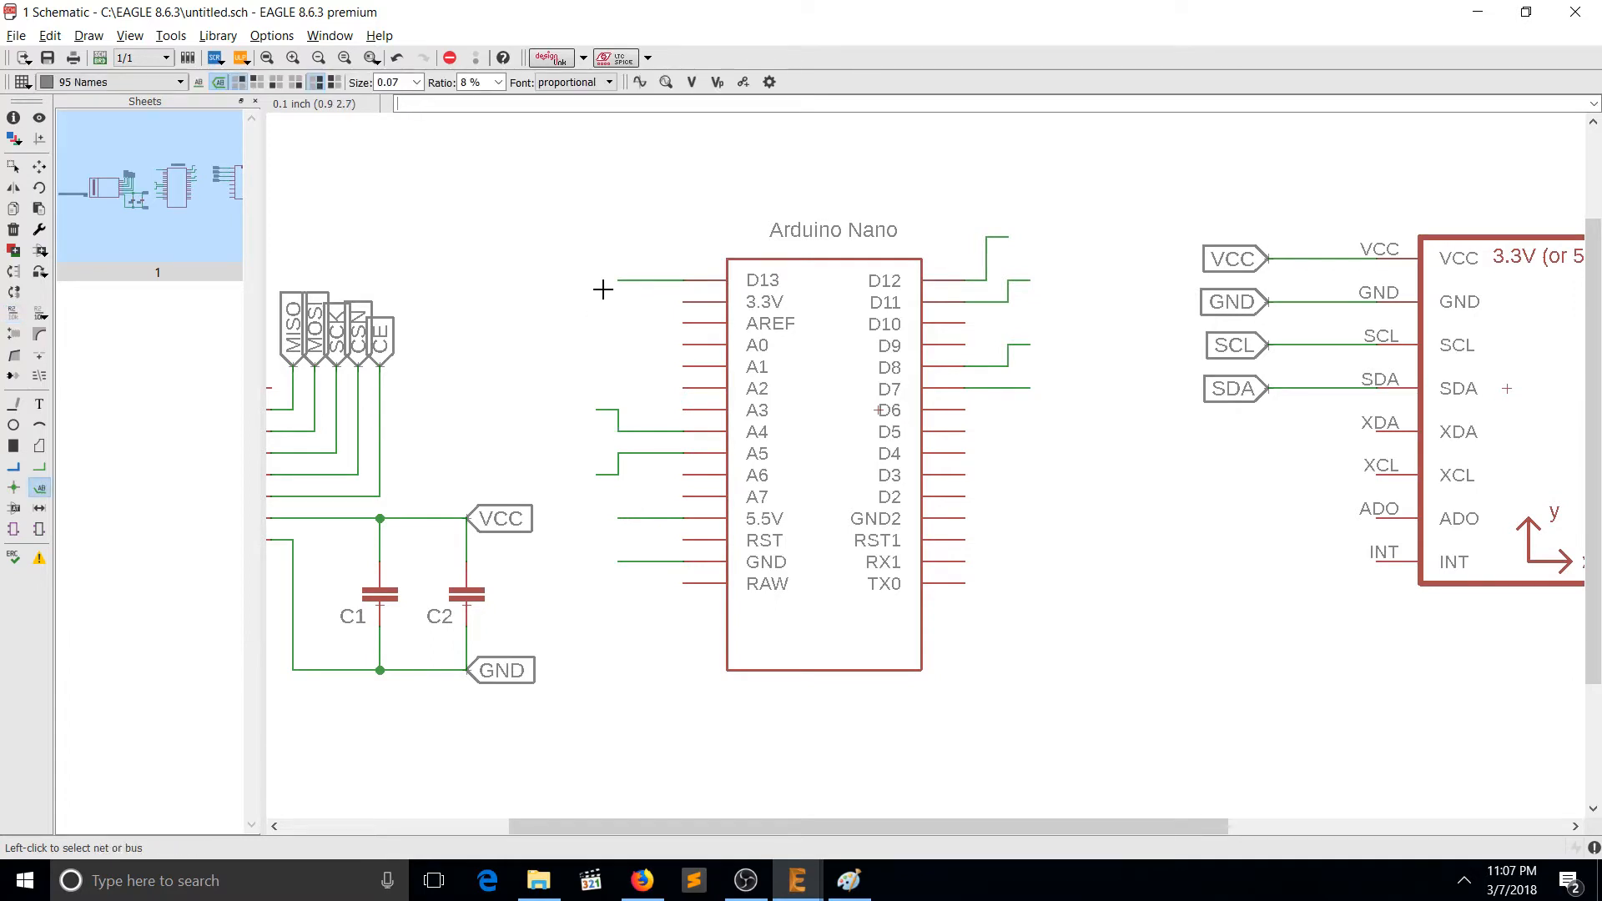
{"action": "type", "text": "name"}
{"action": "key", "text": "Return"}
{"action": "left_click", "coordinate": [461, 522]}
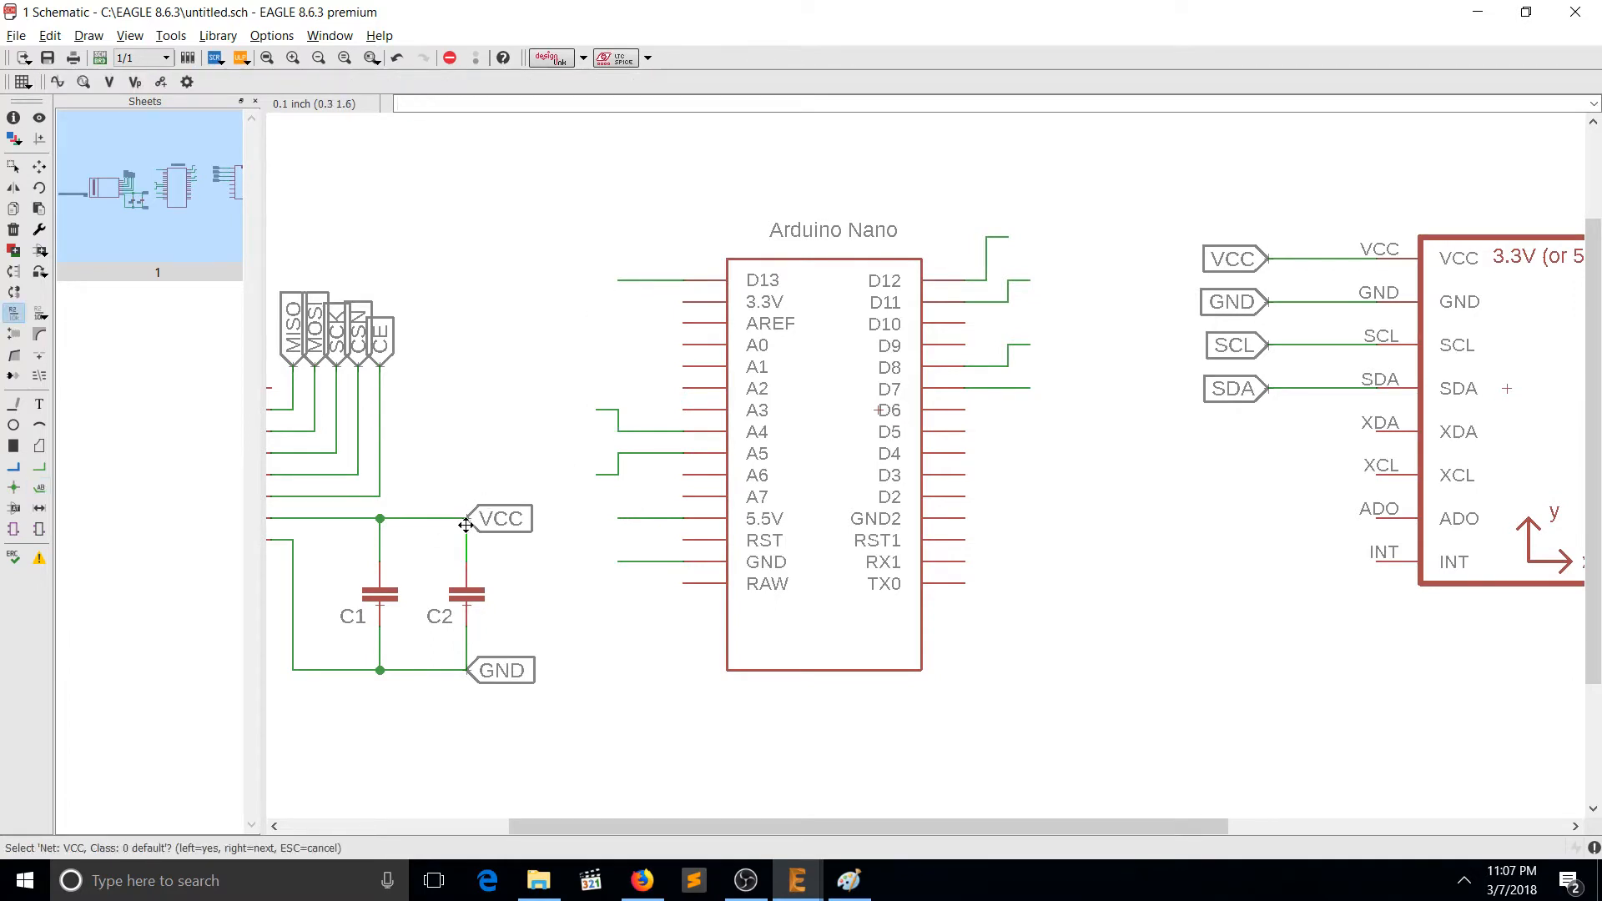
{"action": "left_click", "coordinate": [467, 528]}
{"action": "type", "text": "5V"}
{"action": "key", "text": "Return"}
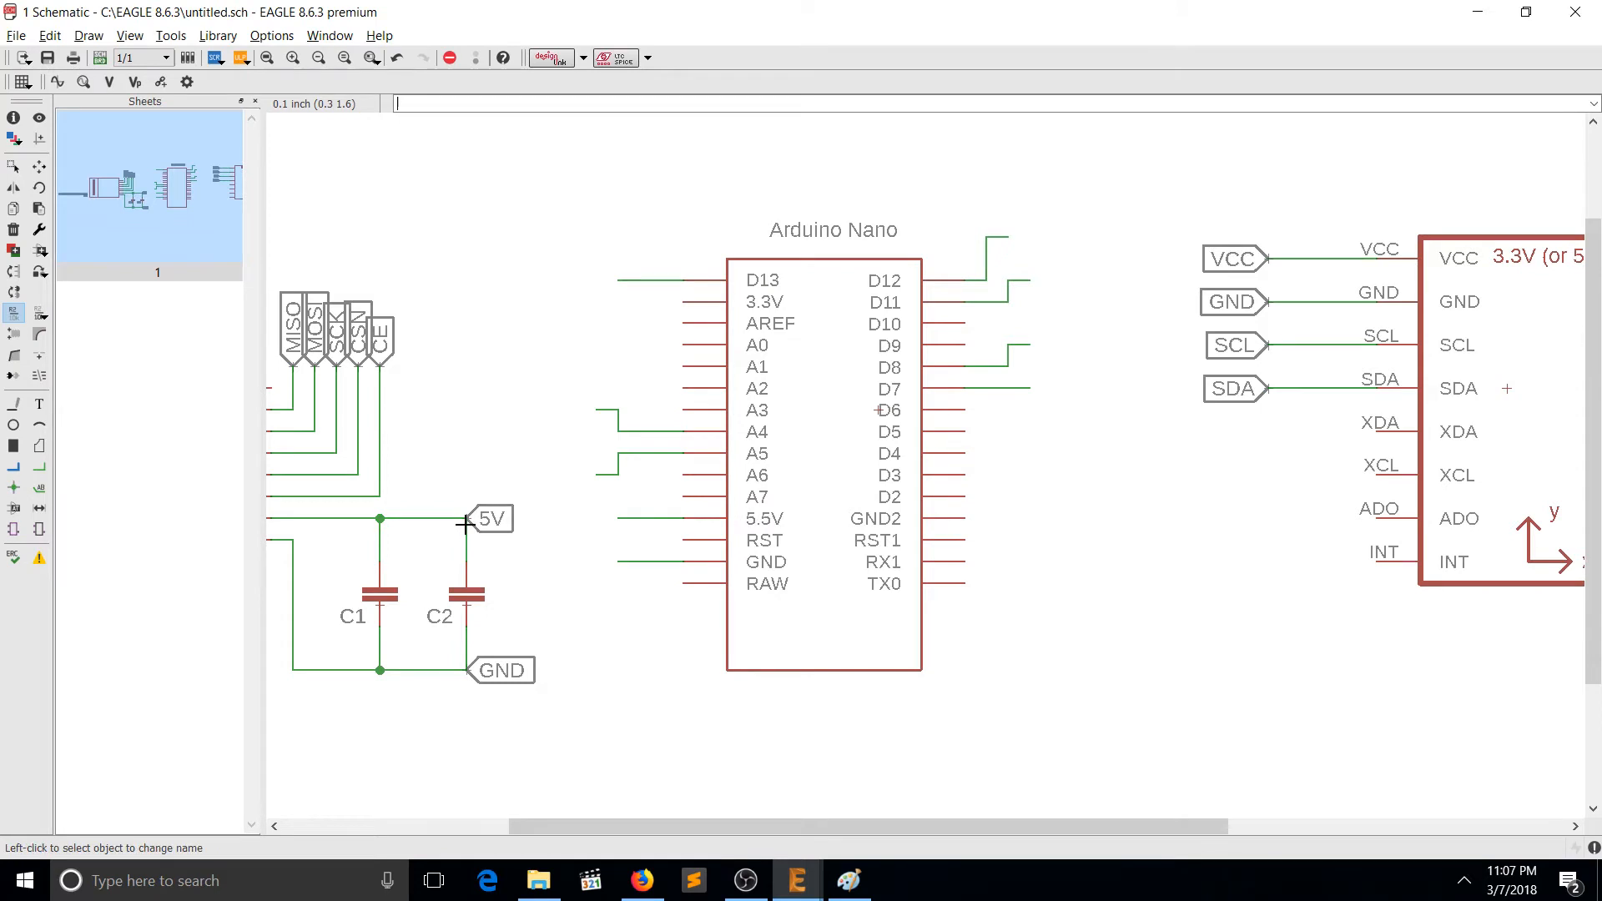
Rename the GY-521 sensor's VCC net and the Arduino Nano's 5.5V pin net to 5V, connecting them to the existing net.
{"action": "left_click", "coordinate": [1263, 258]}
{"action": "type", "text": "5V"}
{"action": "key", "text": "Return"}
{"action": "key", "text": "Return"}
{"action": "left_click", "coordinate": [632, 520]}
{"action": "type", "text": "5V"}
{"action": "key", "text": "Return"}
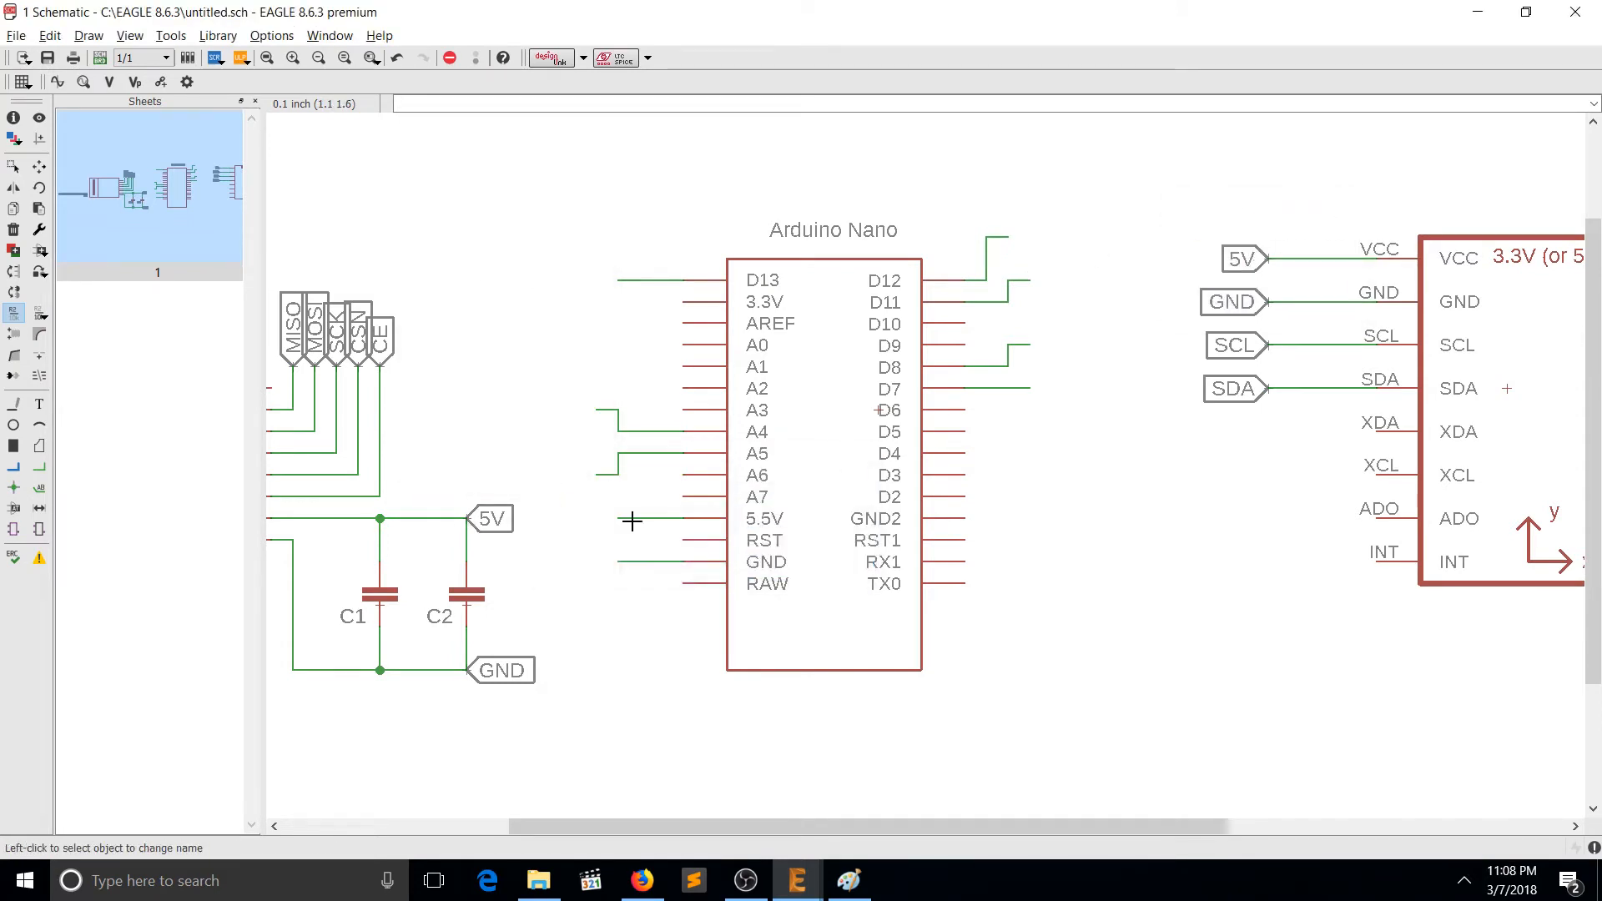
{"action": "key", "text": "Return"}
Place flag-style labels on the Arduino Nano's SCK, SDA, SCL, 5V and GND net ends.
{"action": "left_click", "coordinate": [617, 280]}
{"action": "left_click", "coordinate": [618, 280]}
{"action": "left_click", "coordinate": [607, 410]}
{"action": "left_click", "coordinate": [596, 410]}
{"action": "left_click", "coordinate": [607, 475]}
{"action": "left_click", "coordinate": [597, 475]}
{"action": "left_click", "coordinate": [618, 518]}
{"action": "left_click", "coordinate": [617, 518]}
{"action": "left_click", "coordinate": [617, 562]}
{"action": "left_click", "coordinate": [617, 561]}
Place flag-style labels on the Arduino Nano's MISO, MOSI, CSN and CE net ends.
{"action": "left_click", "coordinate": [1008, 238]}
{"action": "middle_click", "coordinate": [1008, 238]}
{"action": "left_click", "coordinate": [1009, 237]}
{"action": "left_click", "coordinate": [1015, 281]}
{"action": "left_click", "coordinate": [1026, 280]}
{"action": "left_click", "coordinate": [1024, 344]}
{"action": "left_click", "coordinate": [1030, 344]}
{"action": "left_click", "coordinate": [1025, 388]}
{"action": "left_click", "coordinate": [1031, 388]}
{"action": "scroll", "coordinate": [1132, 399], "scroll_direction": "down", "scroll_amount": 1}
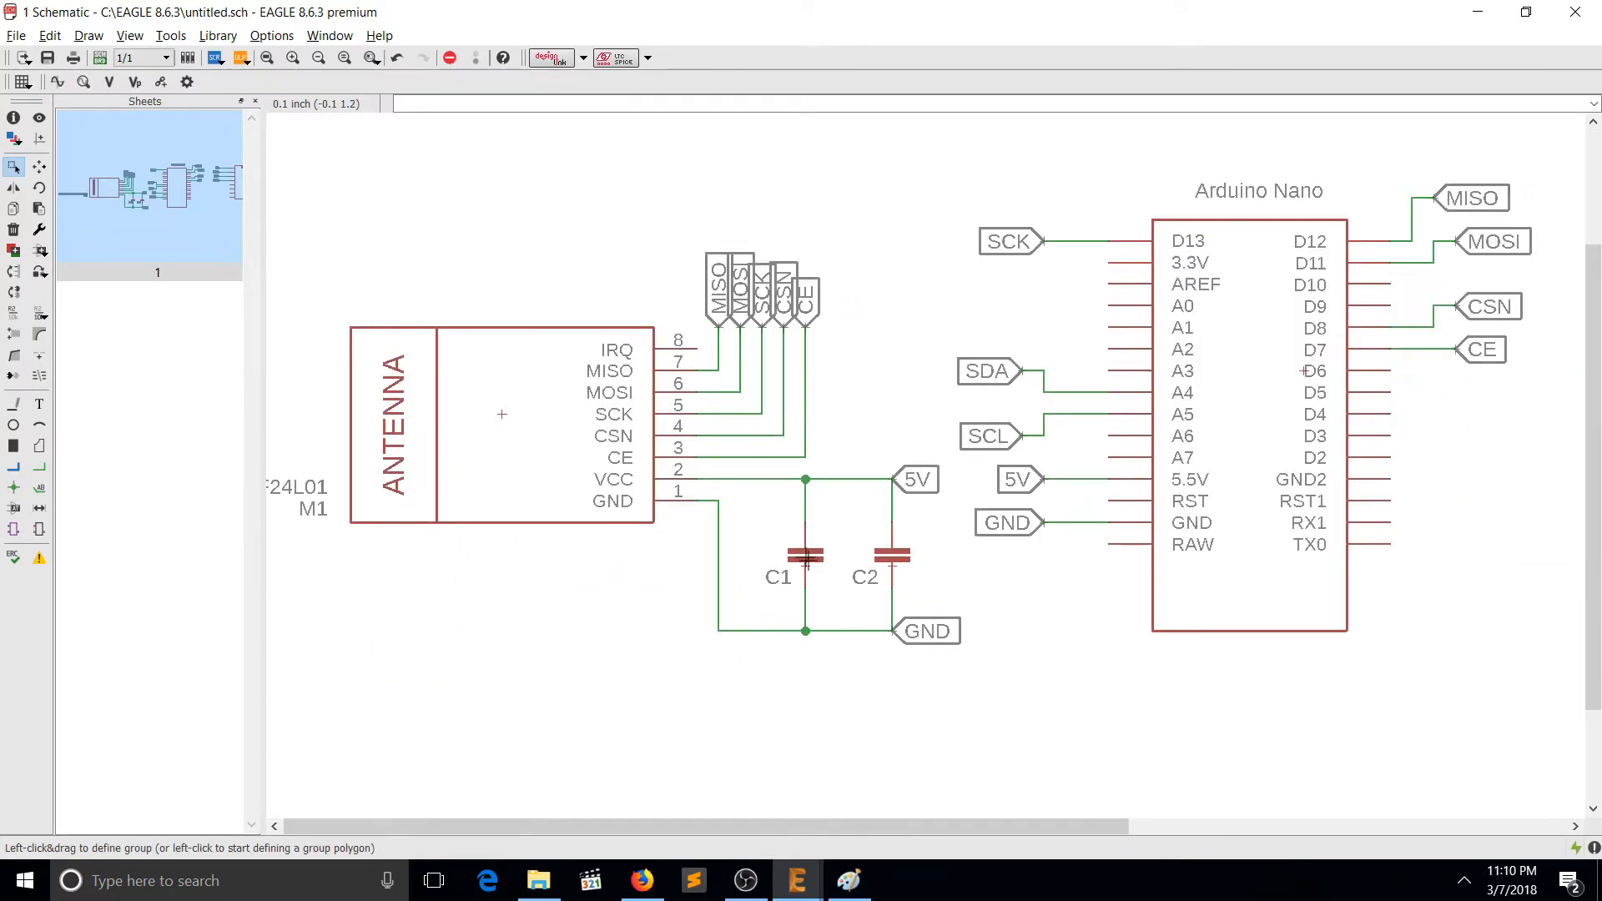
Set the value of capacitor C1 to 100nF in its properties.
{"action": "right_click", "coordinate": [810, 563]}
{"action": "left_click", "coordinate": [868, 548]}
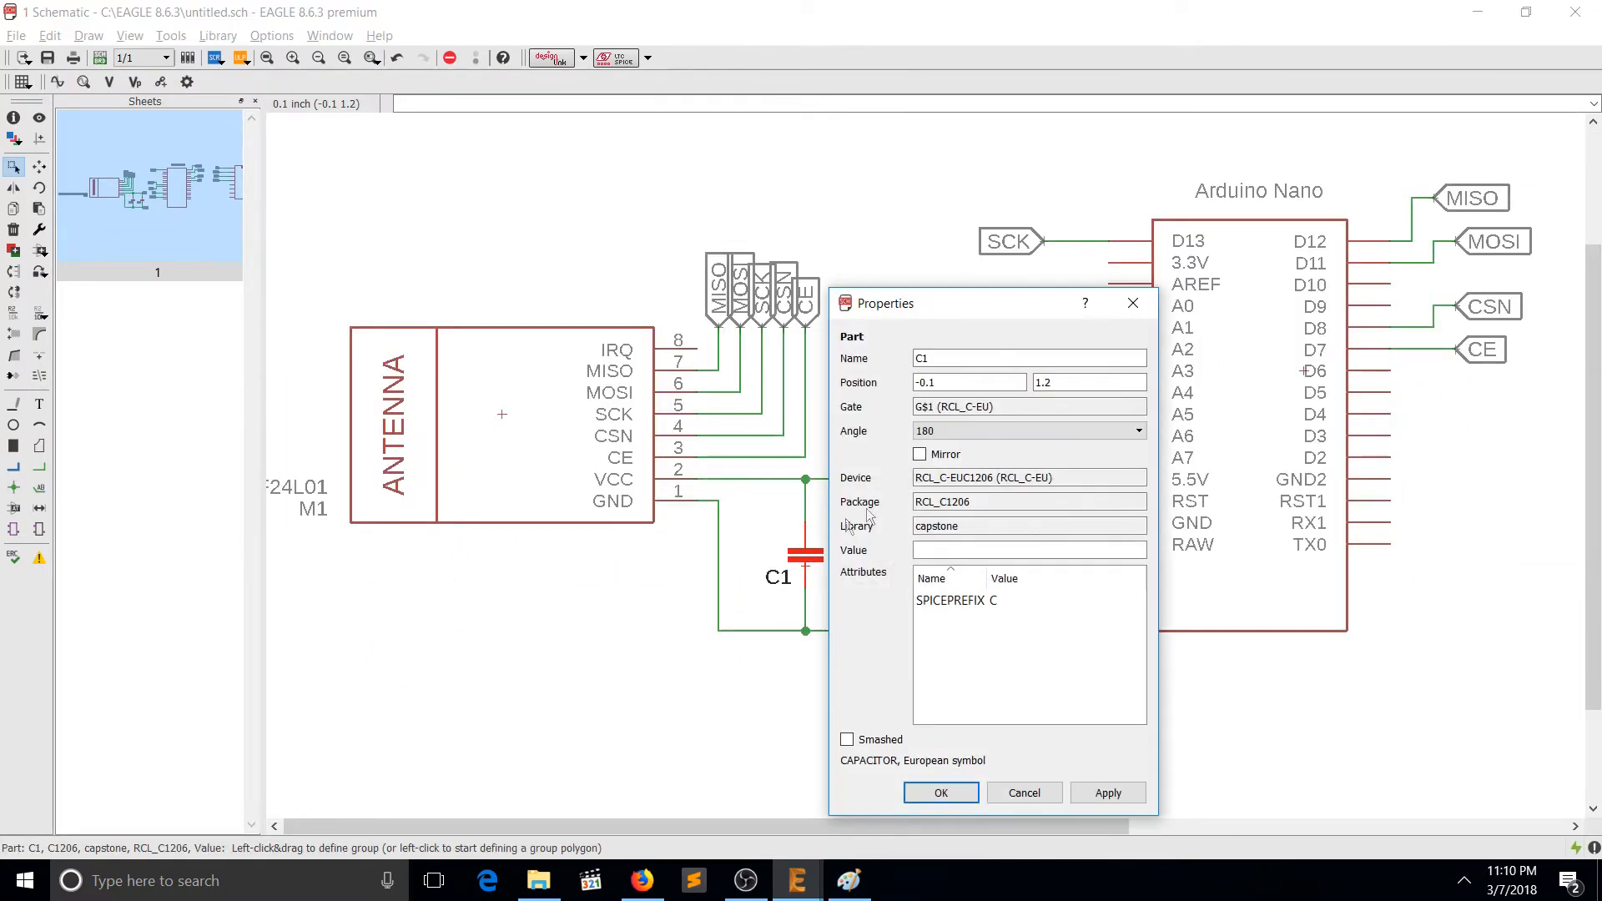
{"action": "left_click", "coordinate": [961, 548]}
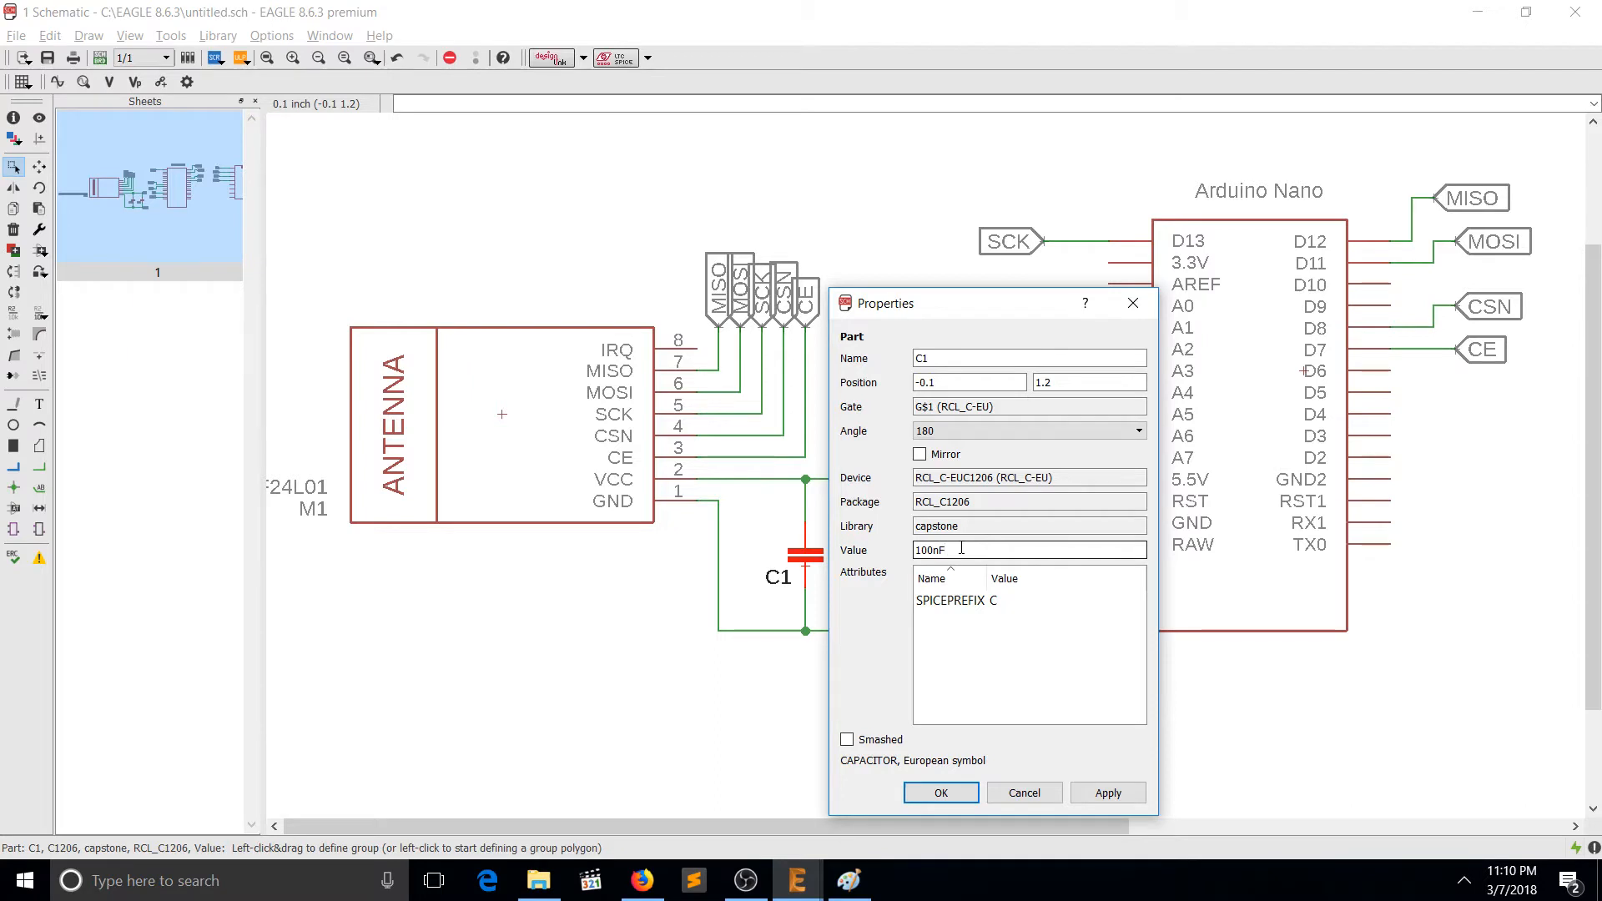
{"action": "key", "text": "Return"}
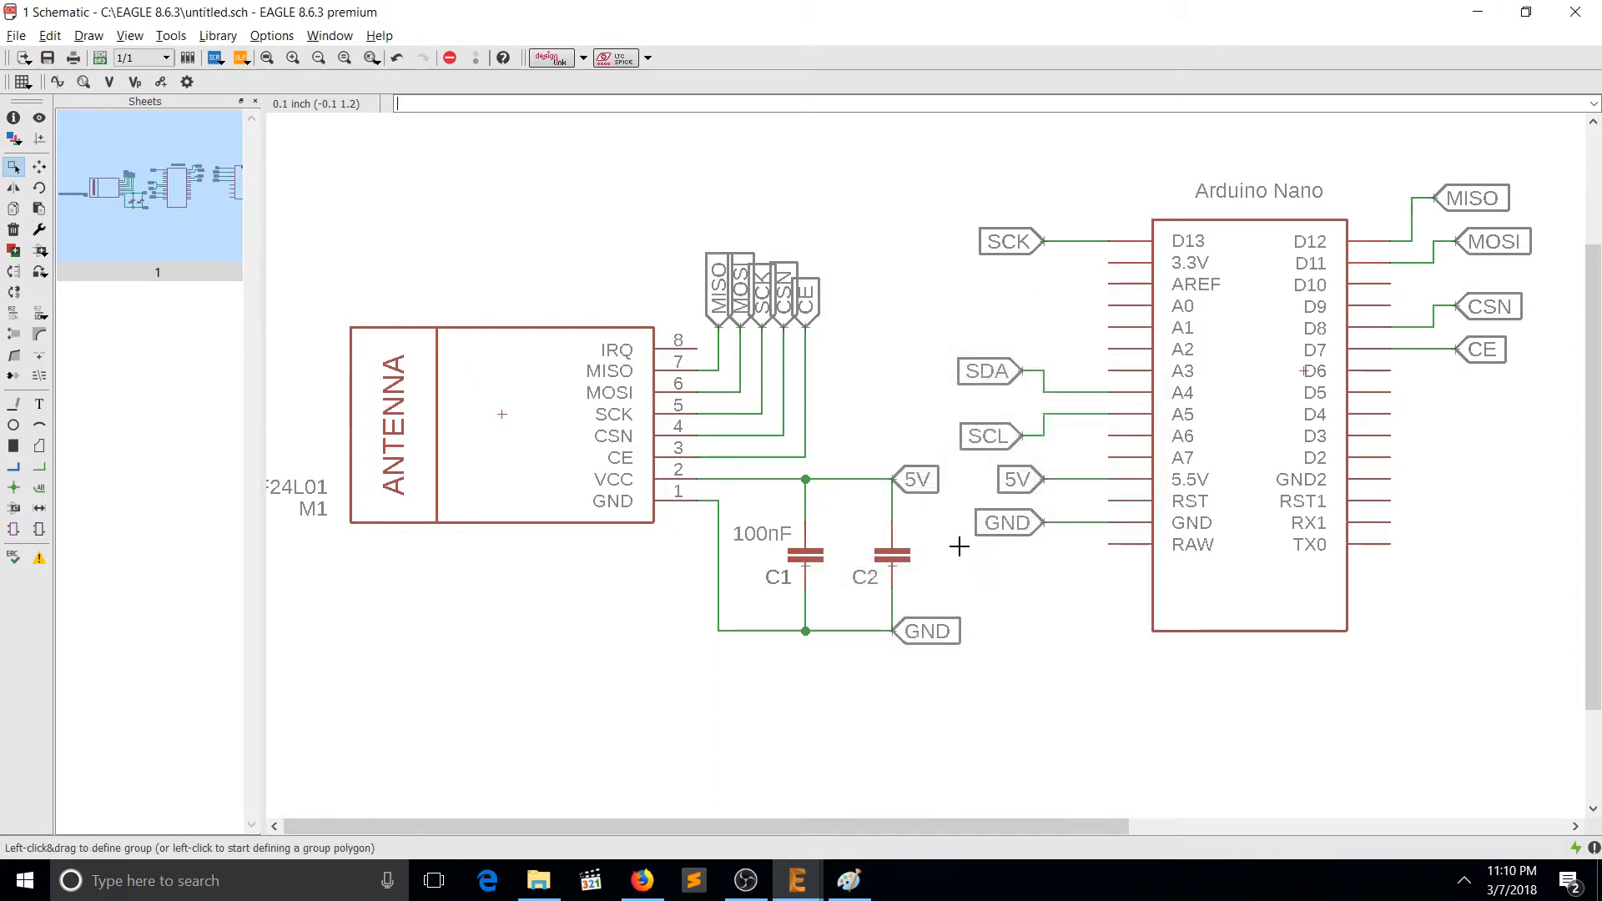
Set the value of capacitor C2 to 10uF in its properties.
{"action": "right_click", "coordinate": [886, 569]}
{"action": "left_click", "coordinate": [914, 577]}
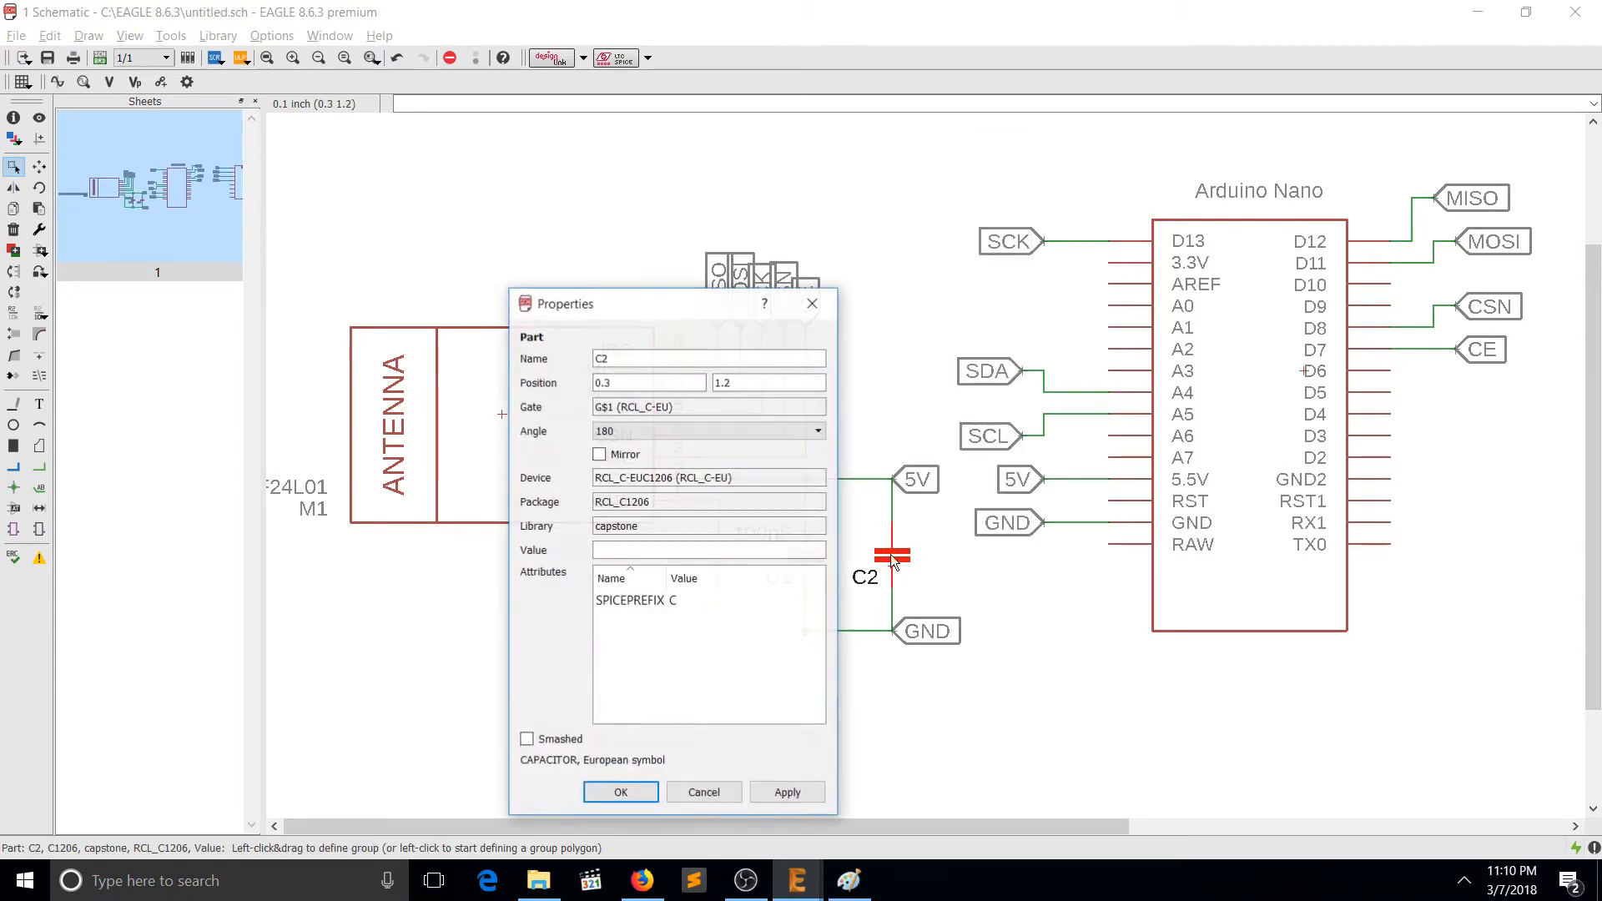
{"action": "left_click", "coordinate": [652, 555]}
{"action": "type", "text": "10uF"}
{"action": "key", "text": "Return"}
Run the electrical rule check (ERC) and locate the M1 VCC power pin warning in the schematic.
{"action": "type", "text": "erc"}
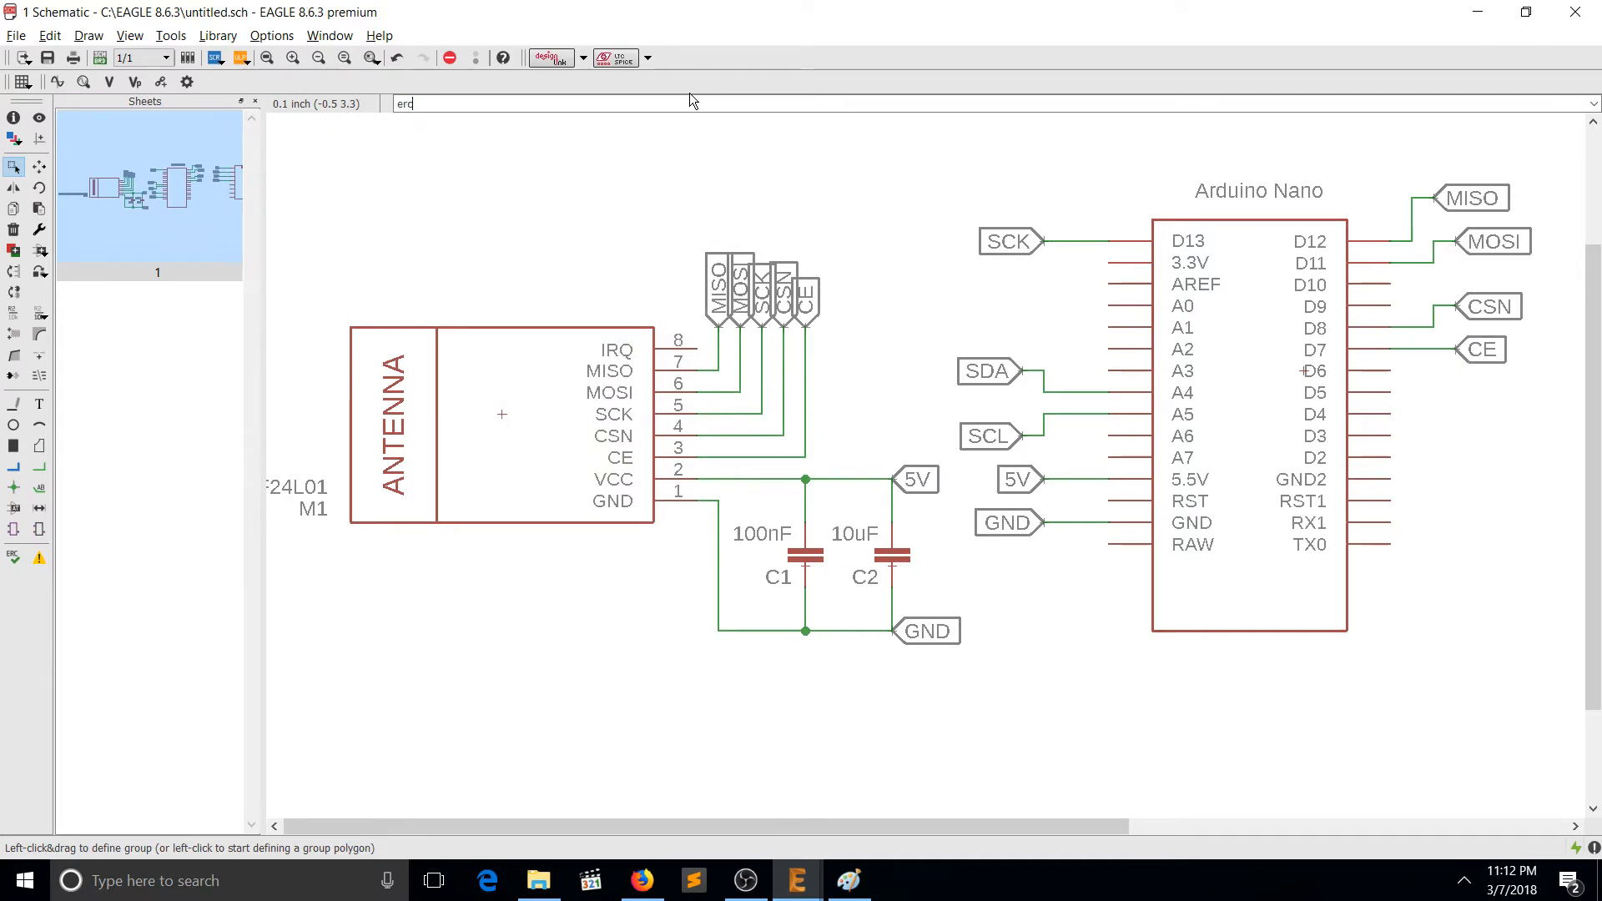
{"action": "key", "text": "Return"}
{"action": "left_click_drag", "start_coordinate": [1224, 475], "coordinate": [872, 369]}
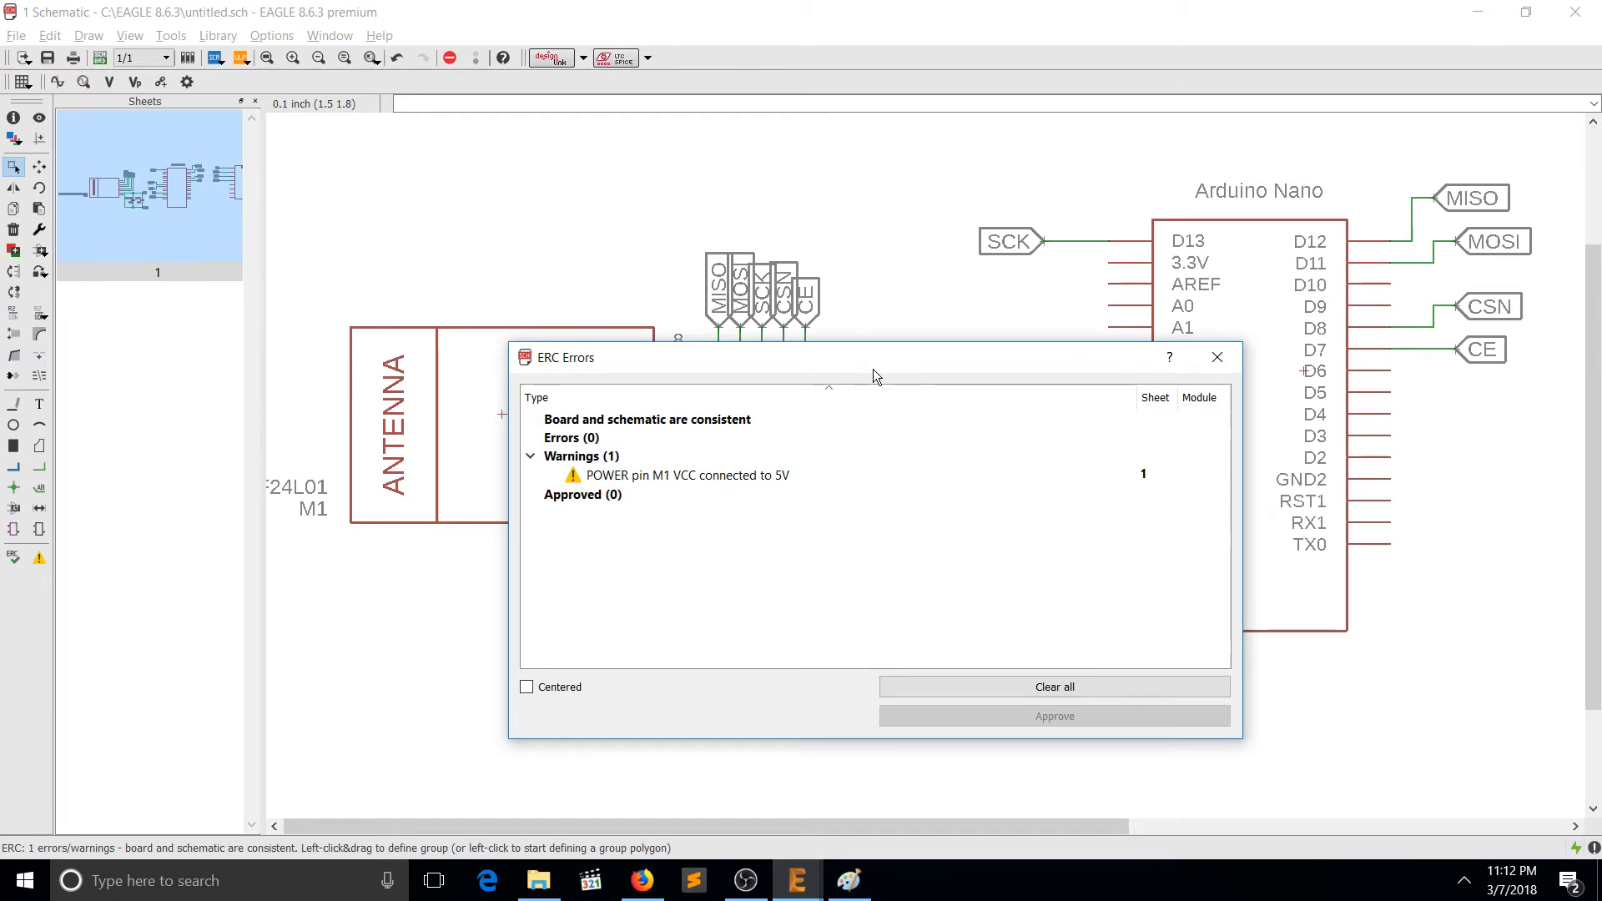
{"action": "left_click", "coordinate": [749, 476]}
{"action": "left_click_drag", "start_coordinate": [779, 358], "coordinate": [950, 542]}
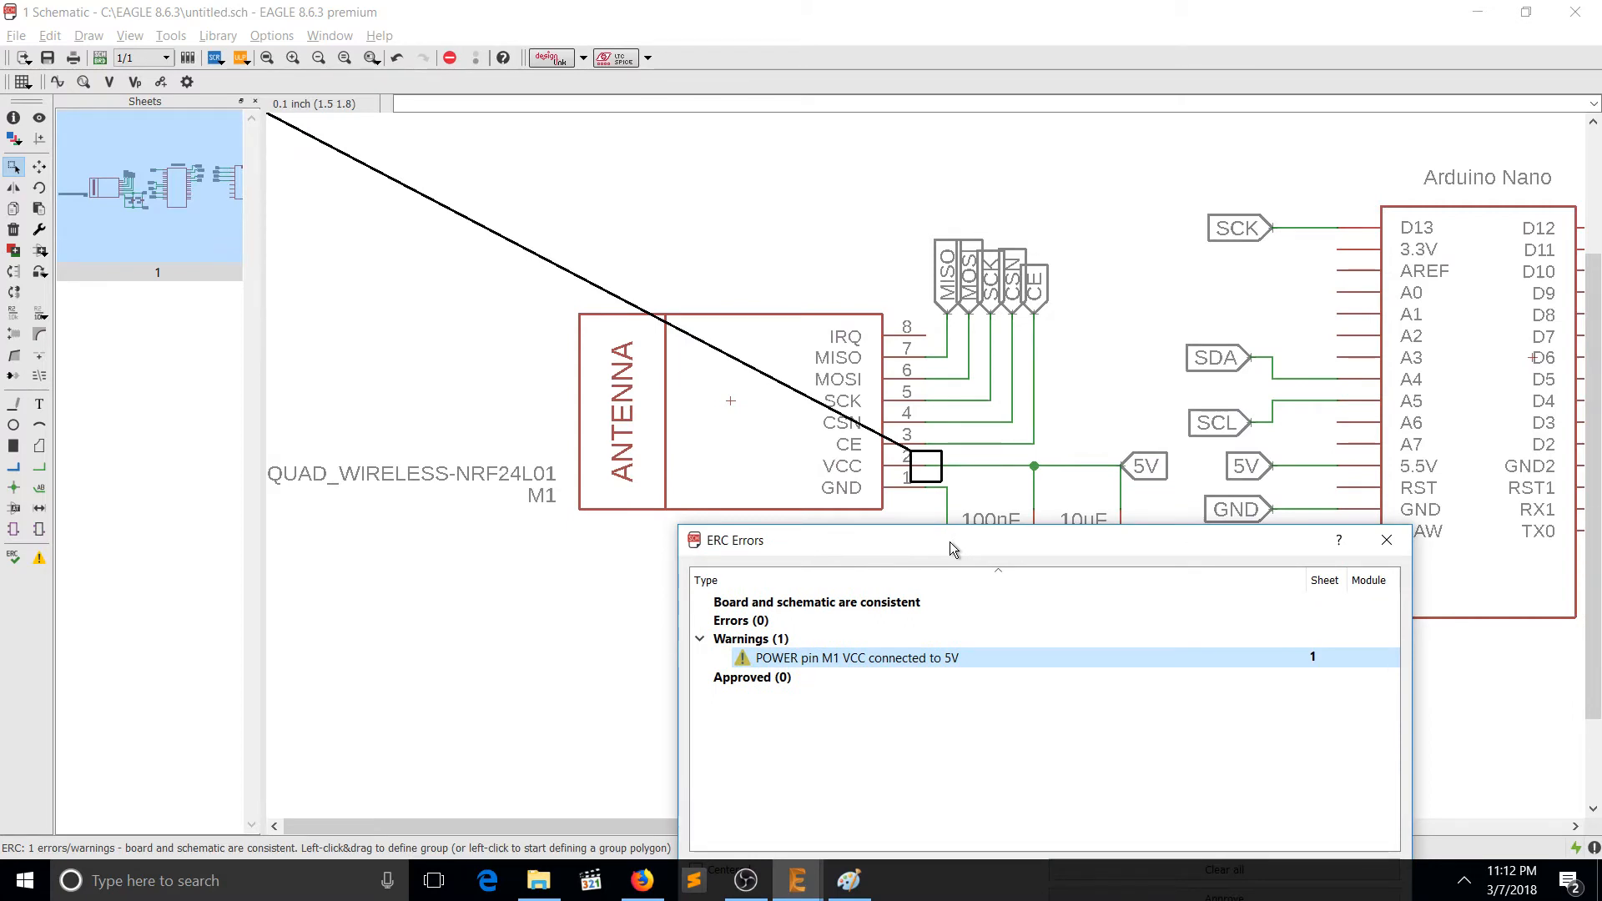
Approve the ERC warning about M1's VCC power pin being connected to 5V and close the error list.
{"action": "left_click_drag", "start_coordinate": [950, 543], "coordinate": [772, 314]}
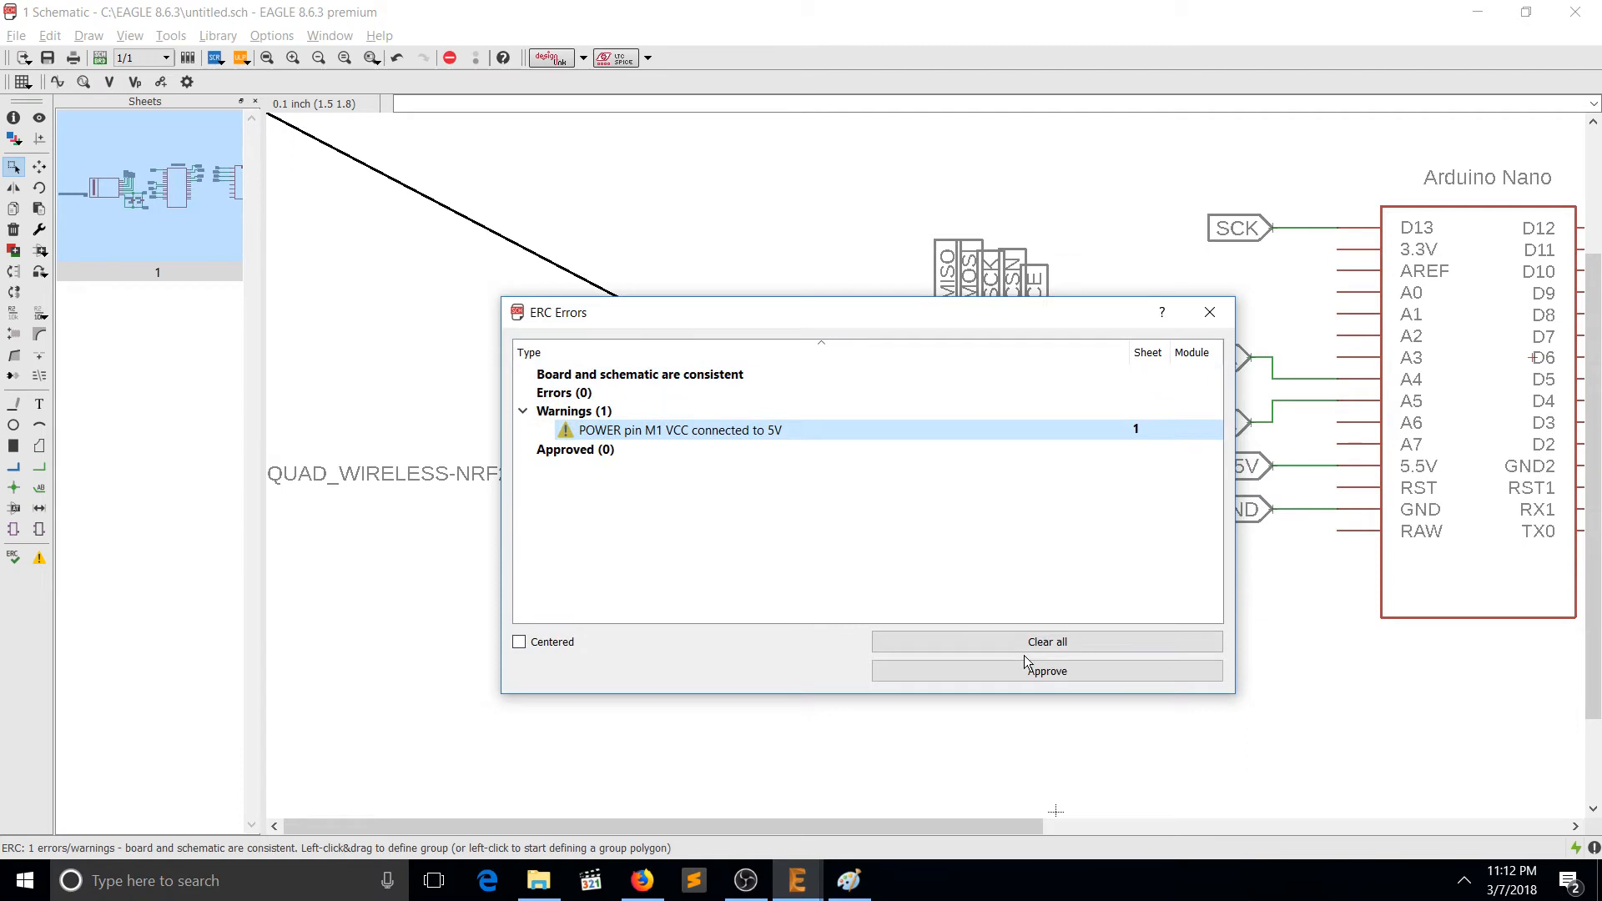
{"action": "left_click", "coordinate": [1039, 677]}
{"action": "left_click", "coordinate": [523, 429]}
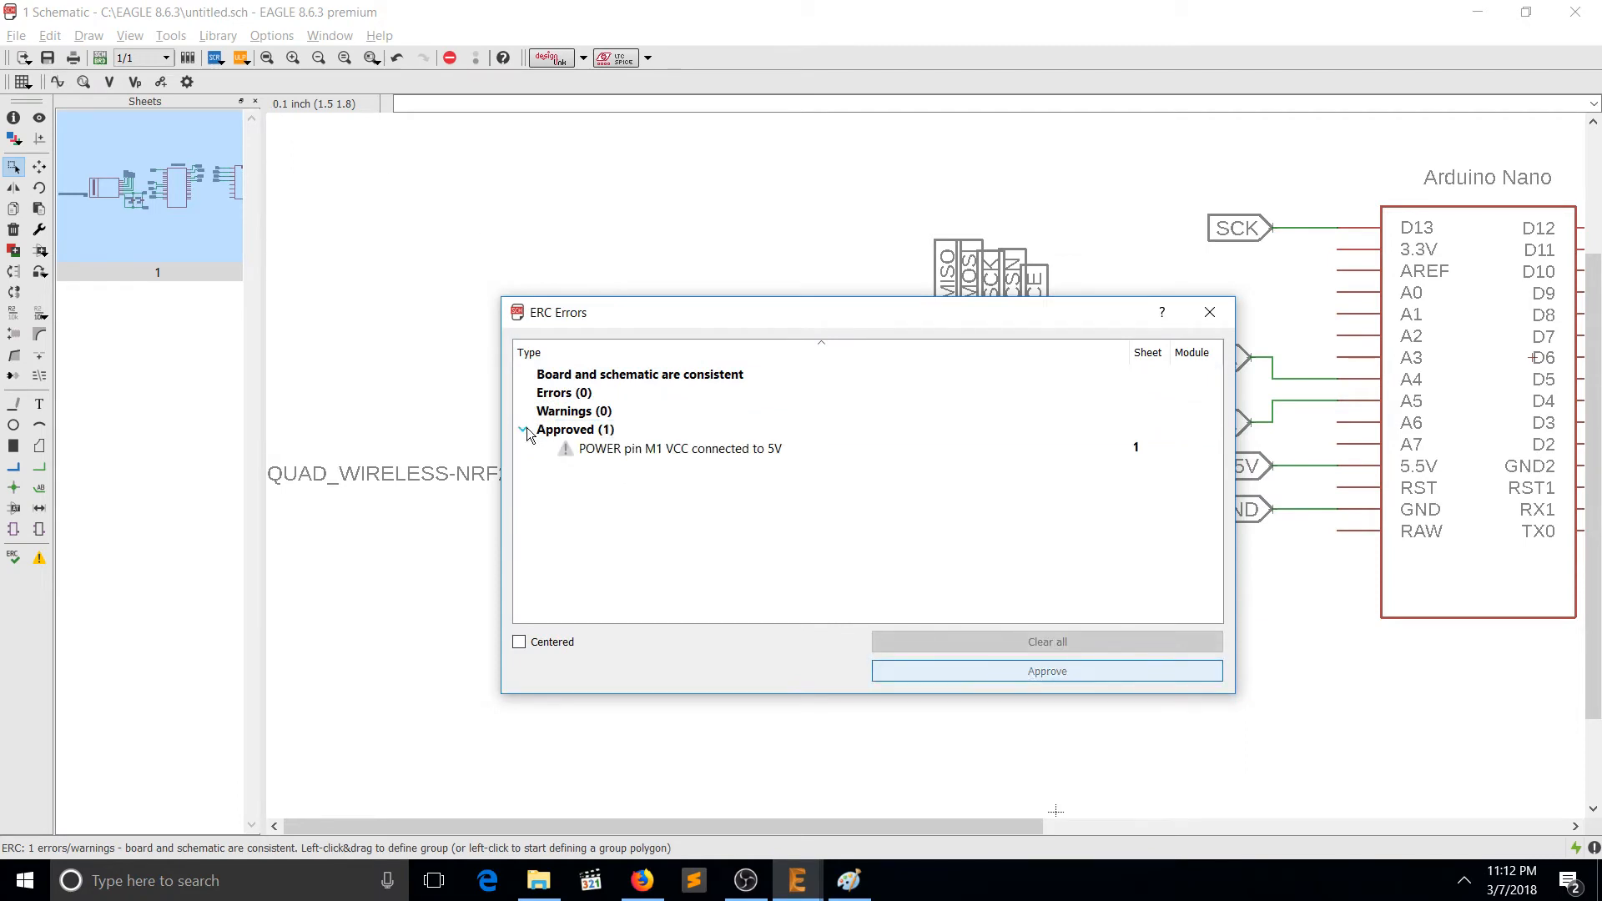
{"action": "left_click", "coordinate": [1209, 312]}
Generate a board from the schematic and maximize the board window.
{"action": "middle_click_drag", "start_coordinate": [1008, 343], "coordinate": [910, 355]}
{"action": "scroll", "coordinate": [910, 355], "scroll_direction": "down", "scroll_amount": 3}
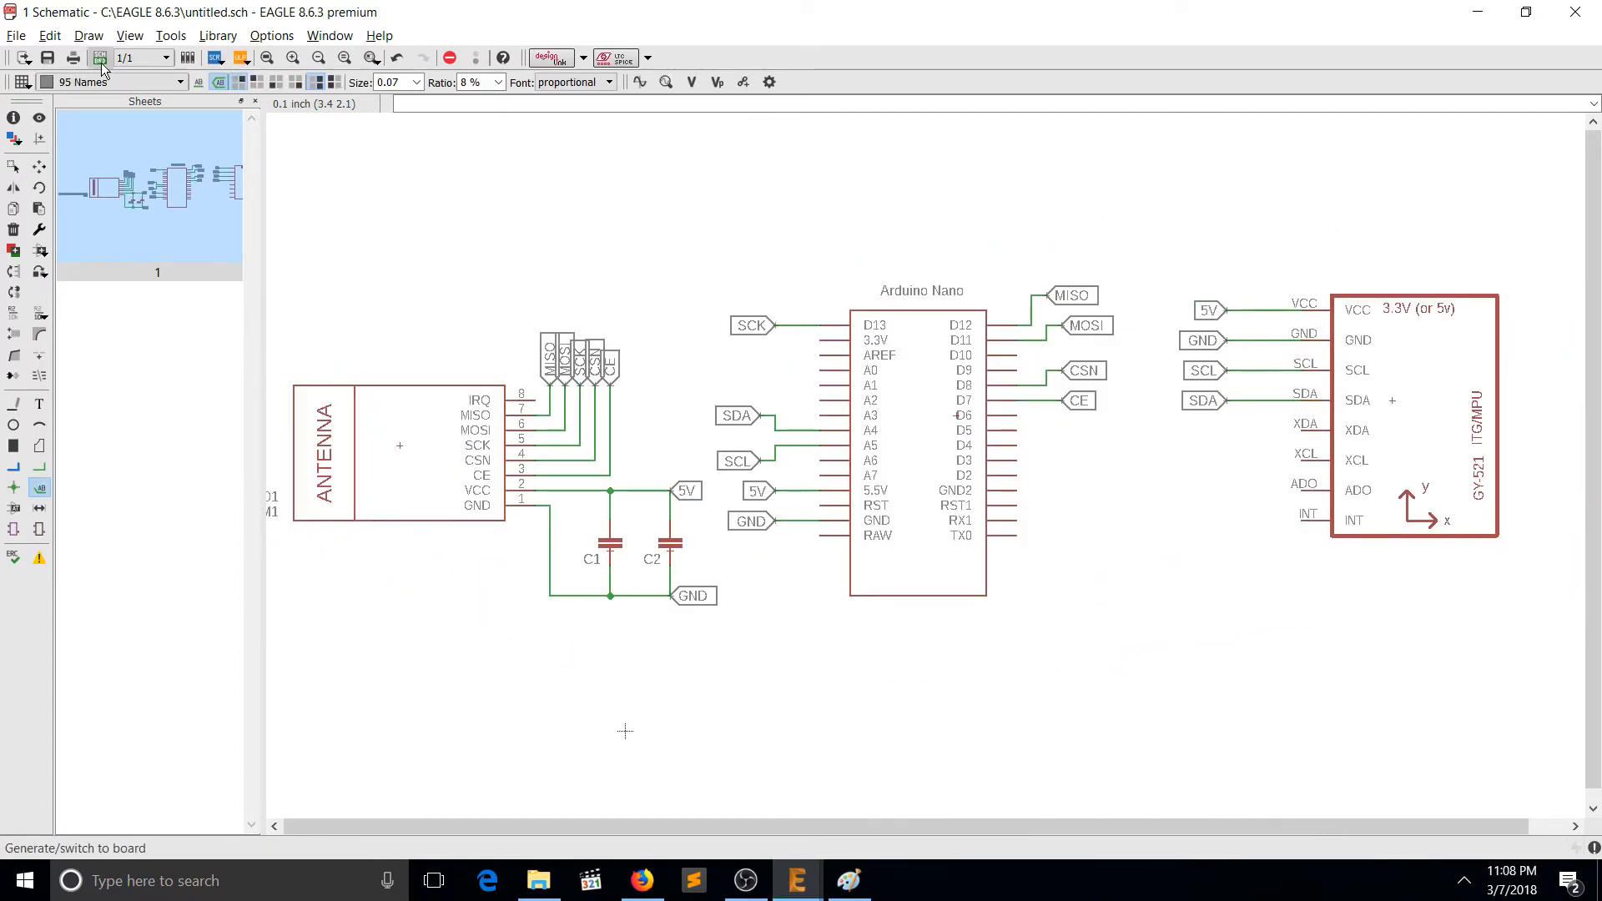
{"action": "left_click", "coordinate": [100, 59]}
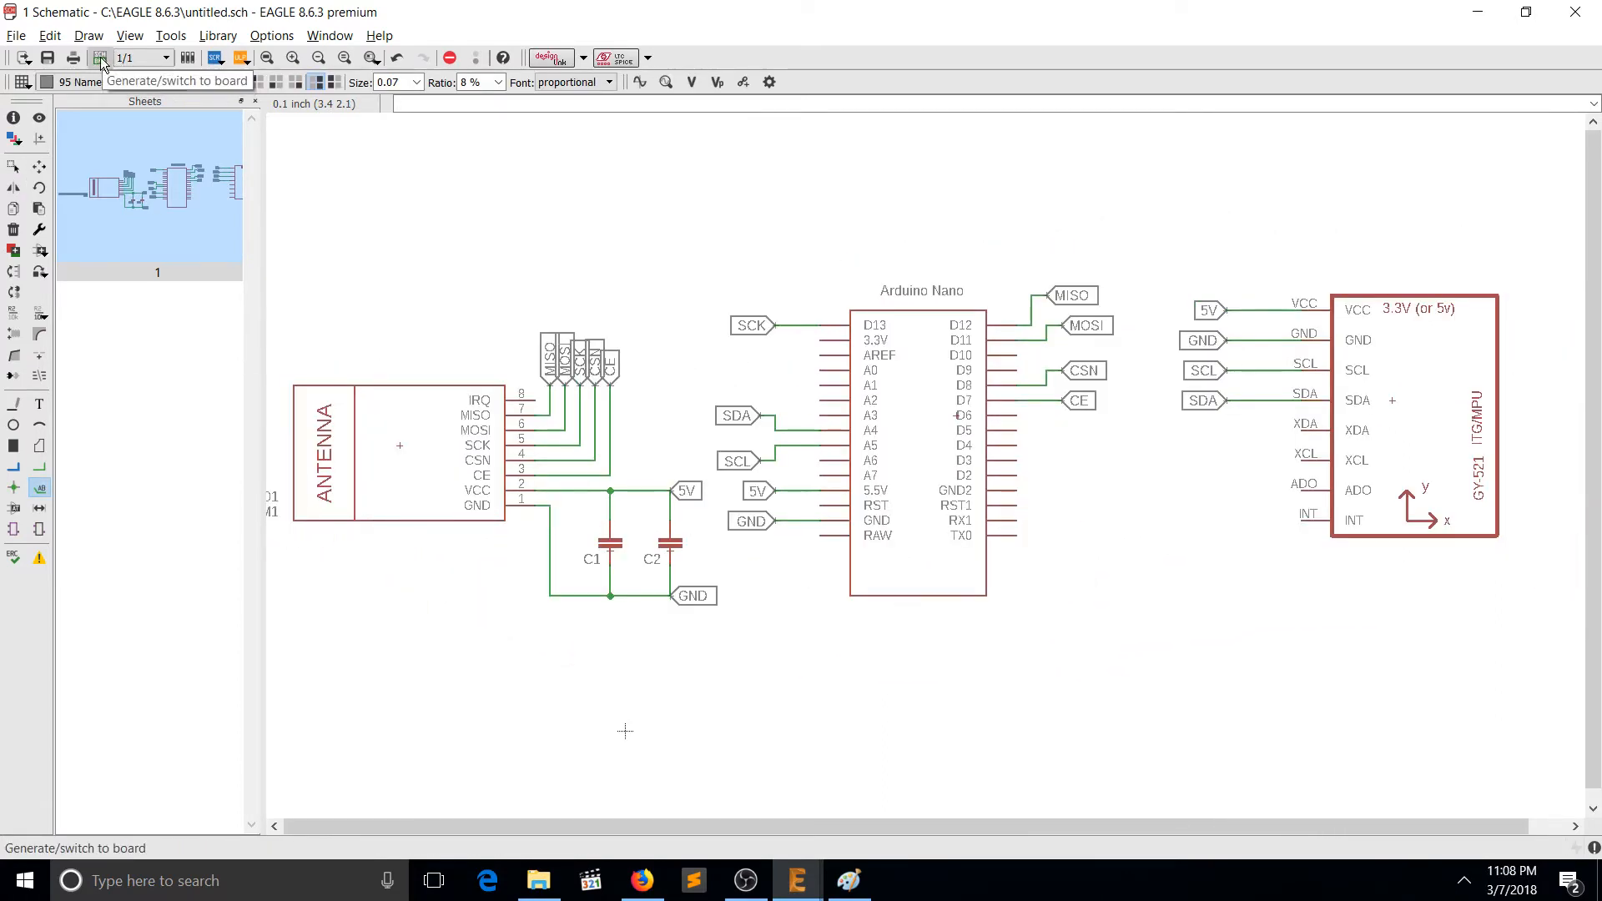
{"action": "left_click", "coordinate": [237, 123]}
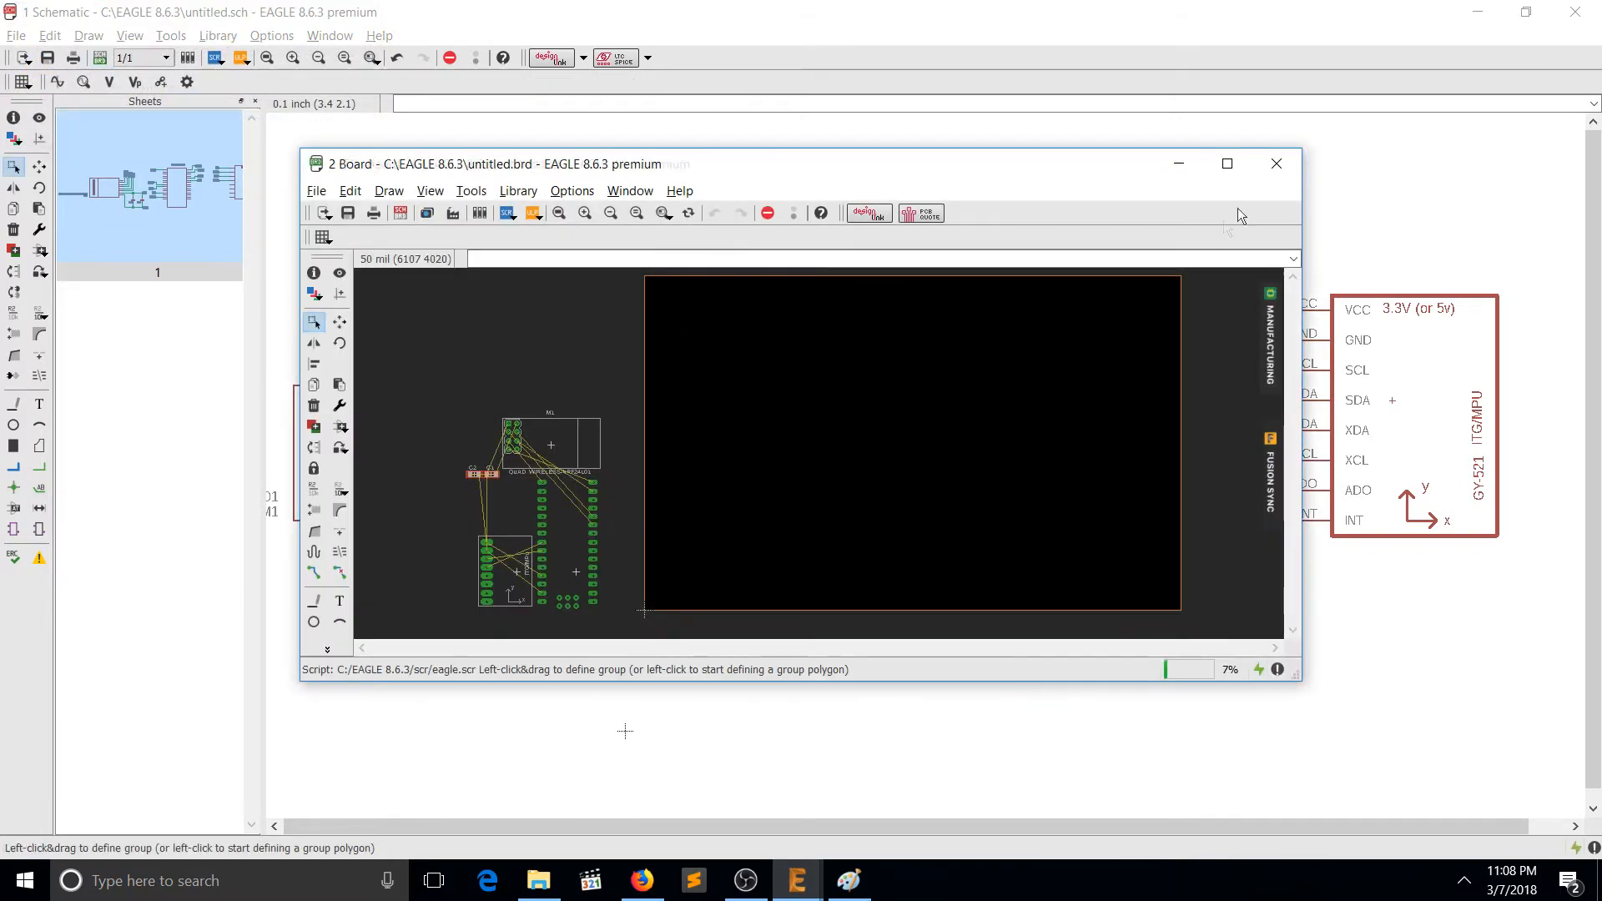
{"action": "double_click", "coordinate": [1224, 160]}
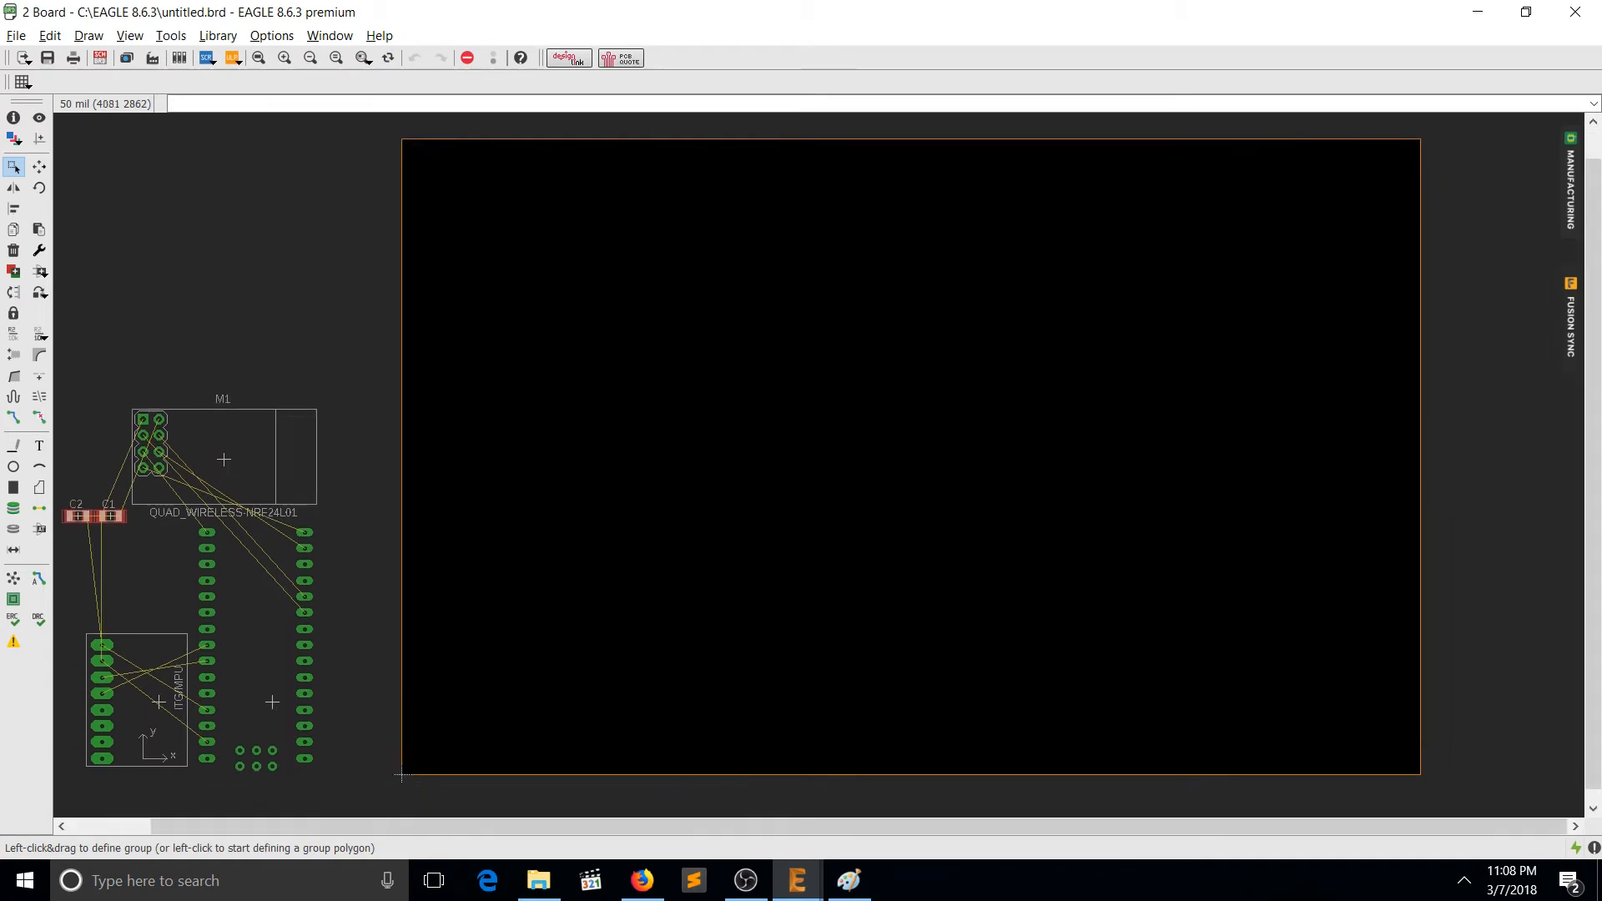
Shrink the board outline to about 1800 mil wide and 1900 mil high by moving its right and top edges.
{"action": "key", "text": "F7"}
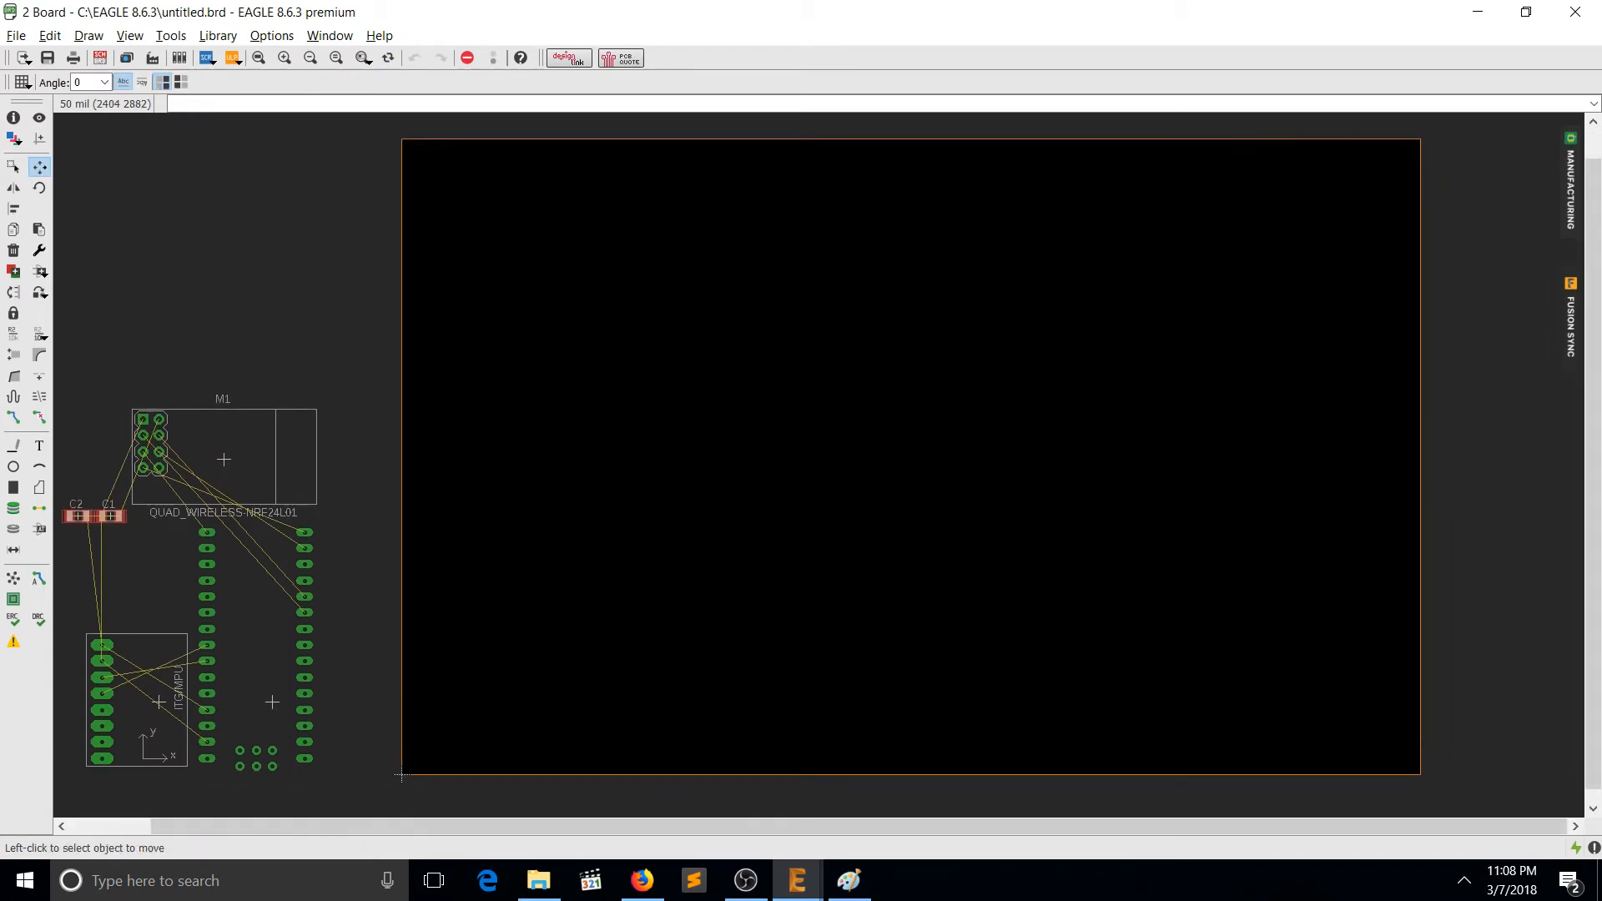
{"action": "left_click", "coordinate": [1424, 451]}
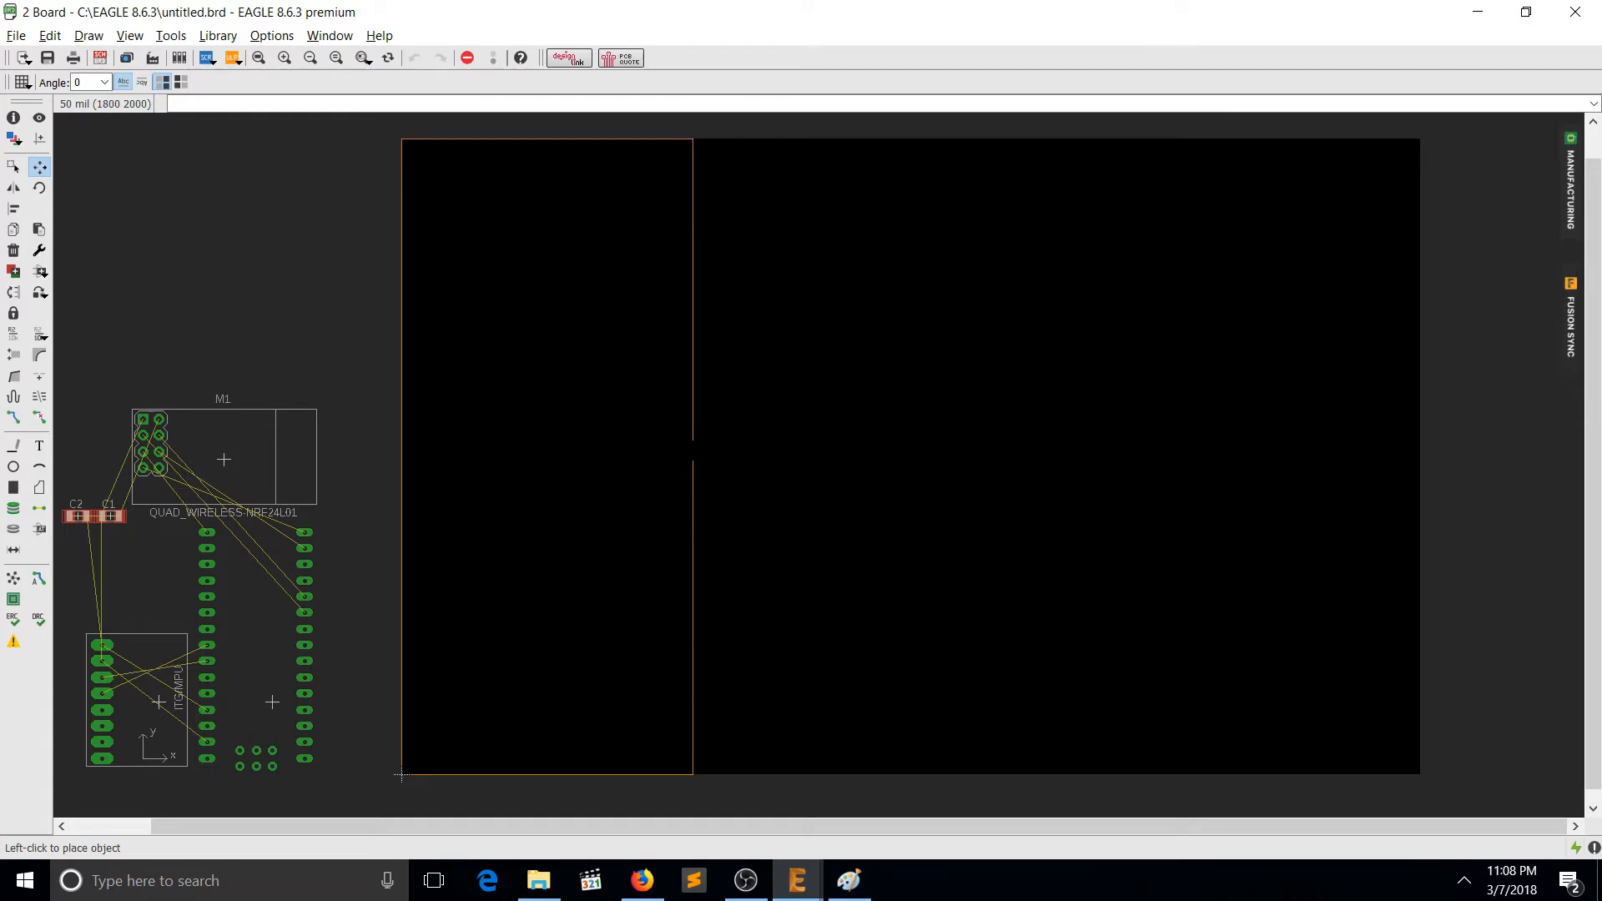
{"action": "left_click", "coordinate": [692, 451]}
{"action": "left_click", "coordinate": [541, 139]}
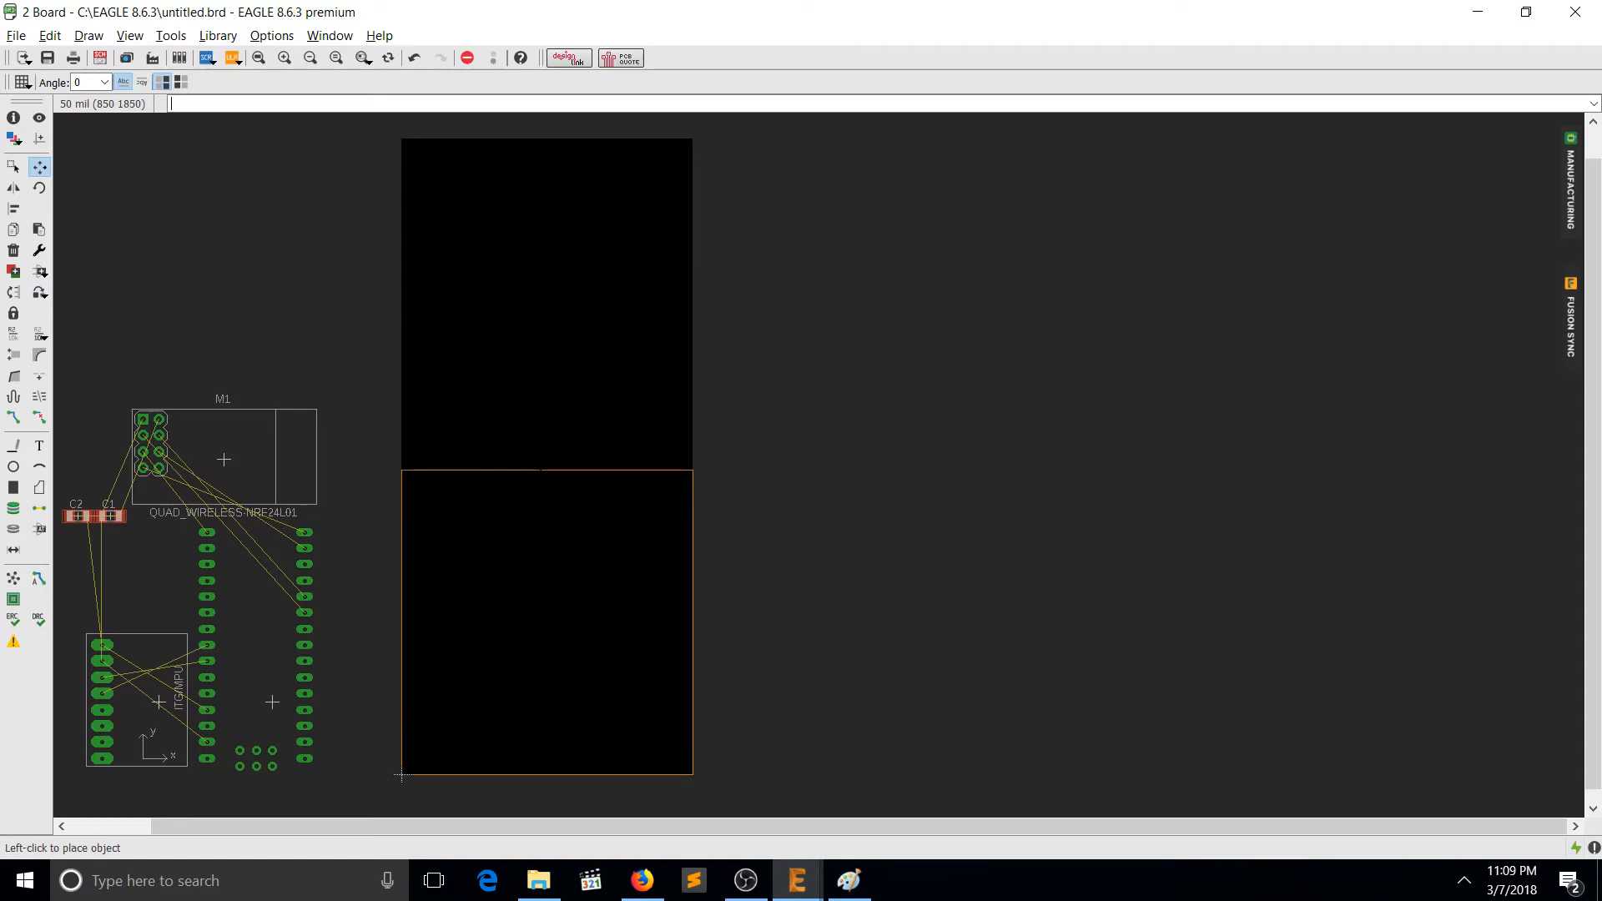
{"action": "left_click", "coordinate": [540, 470]}
Move the Arduino Nano footprint into the middle of the board outline.
{"action": "middle_click_drag", "start_coordinate": [399, 592], "coordinate": [577, 435]}
{"action": "scroll", "coordinate": [491, 379], "scroll_direction": "up", "scroll_amount": 1}
{"action": "type", "text": "mov"}
{"action": "left_click", "coordinate": [424, 575]}
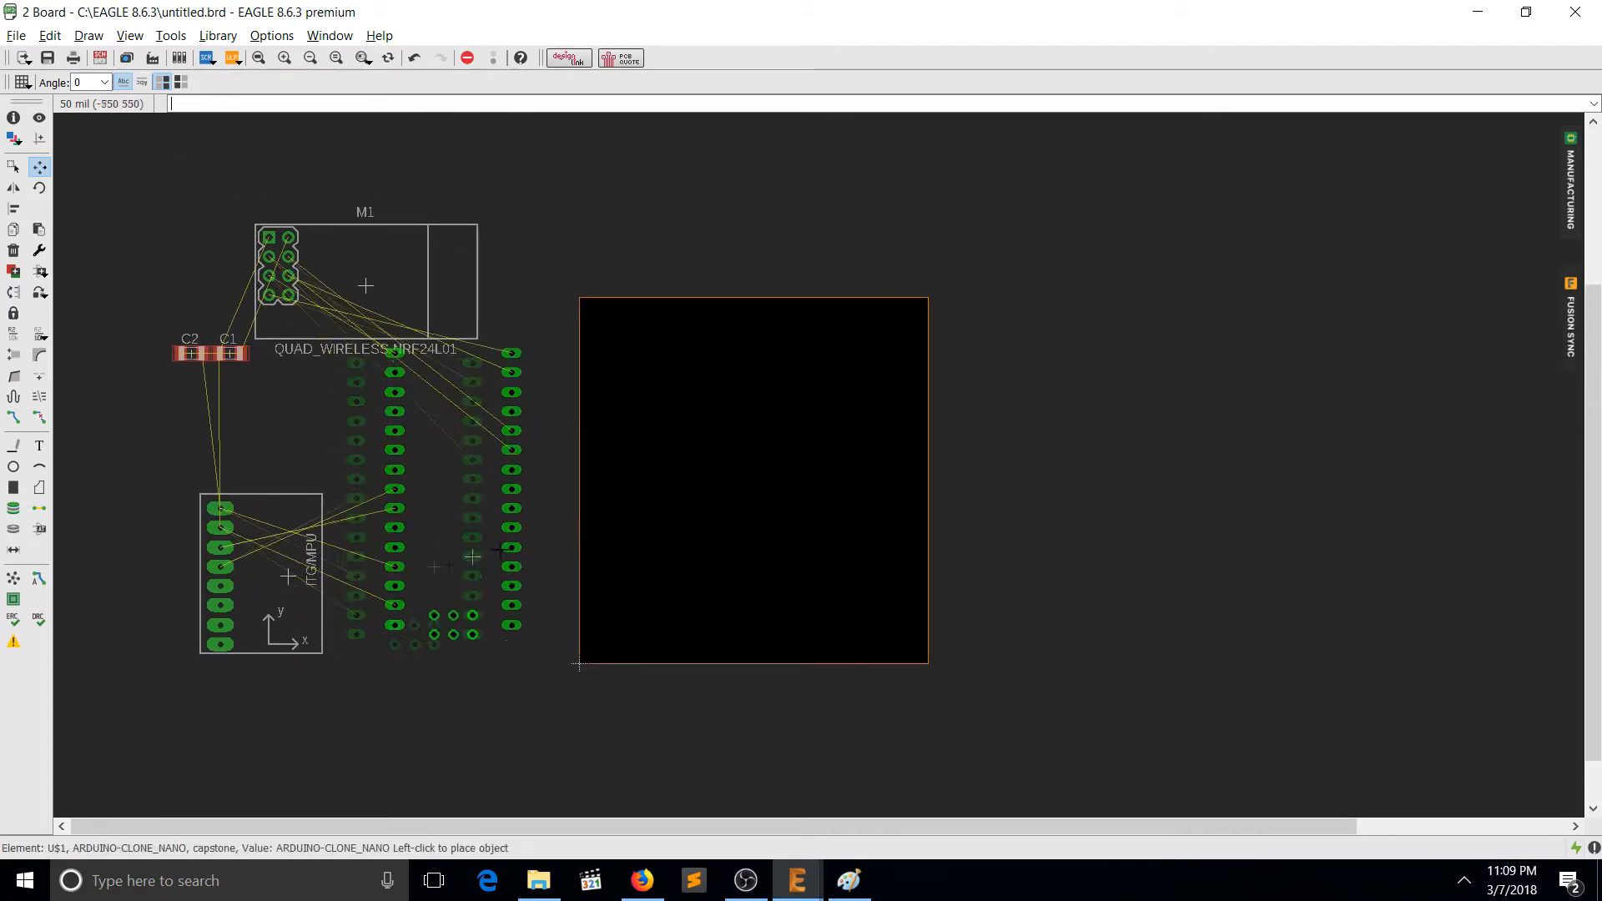
{"action": "left_click", "coordinate": [773, 547]}
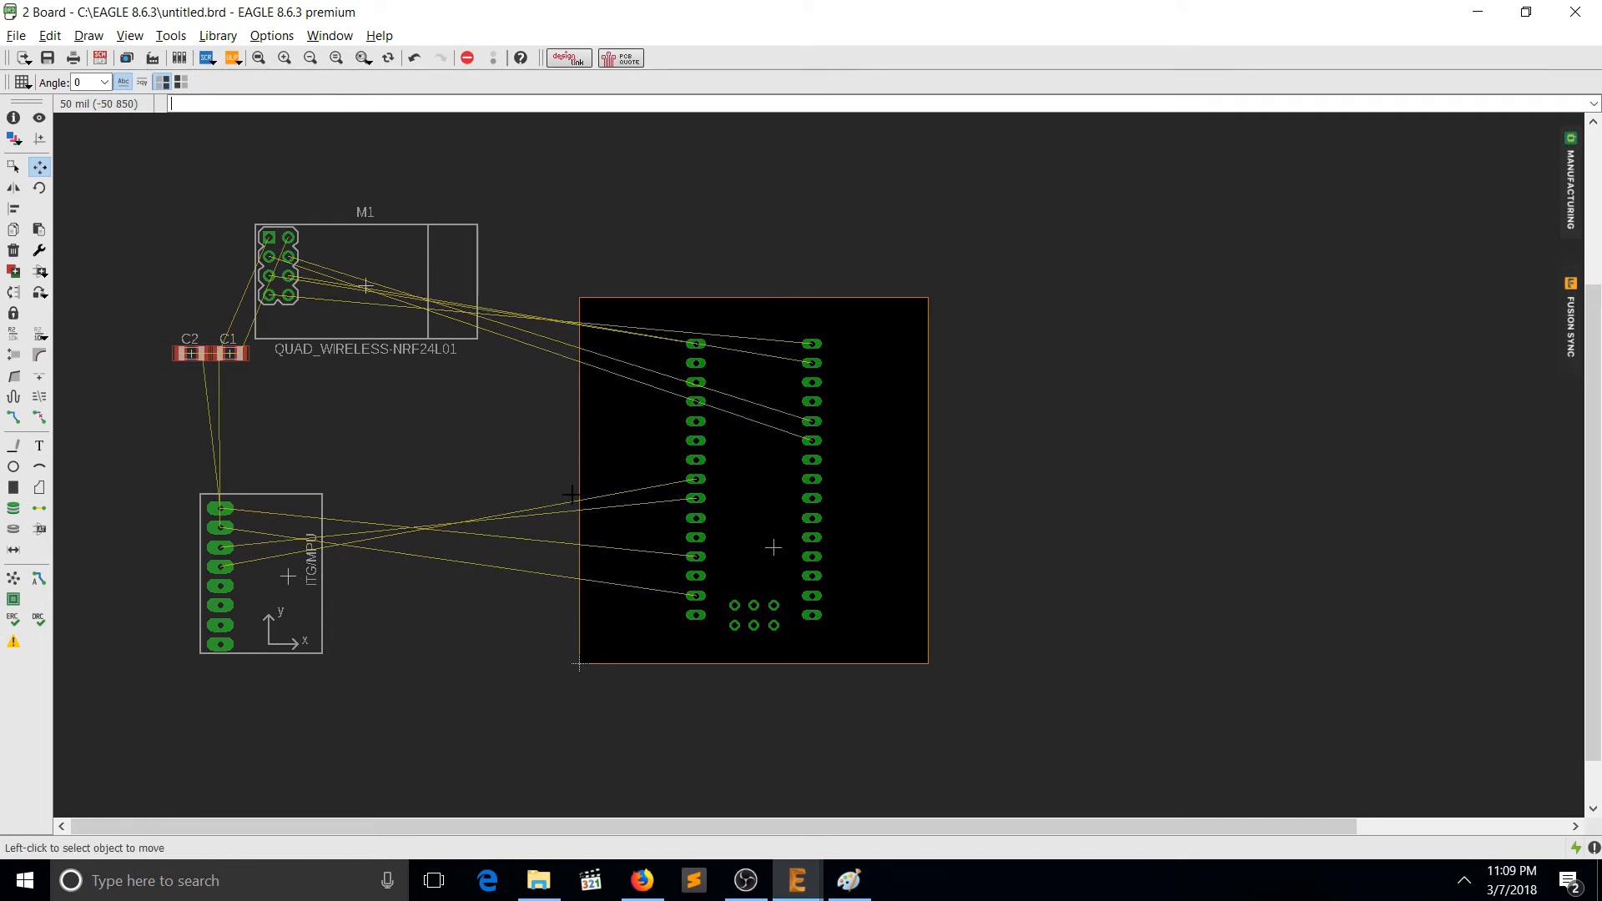
Place the NRF24L01 module over the board's right edge and the GY-521 sensor, rotated 180 degrees, over its left edge.
{"action": "left_click", "coordinate": [379, 286]}
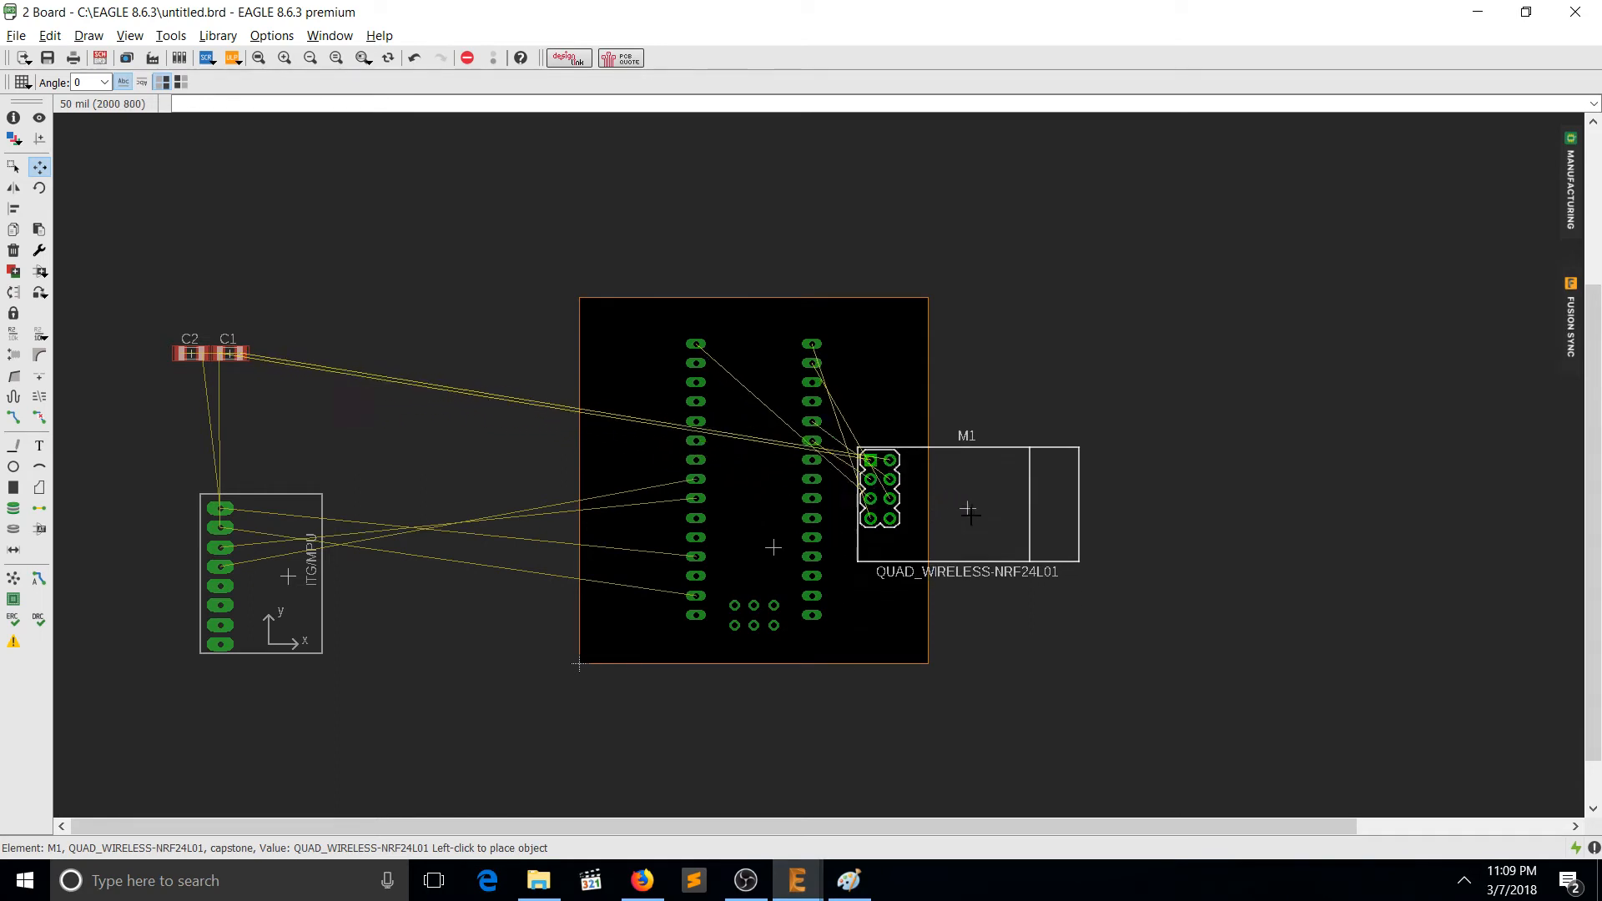
{"action": "left_click", "coordinate": [957, 556]}
{"action": "left_click", "coordinate": [287, 577]}
{"action": "right_click", "coordinate": [634, 509]}
{"action": "right_click", "coordinate": [576, 451]}
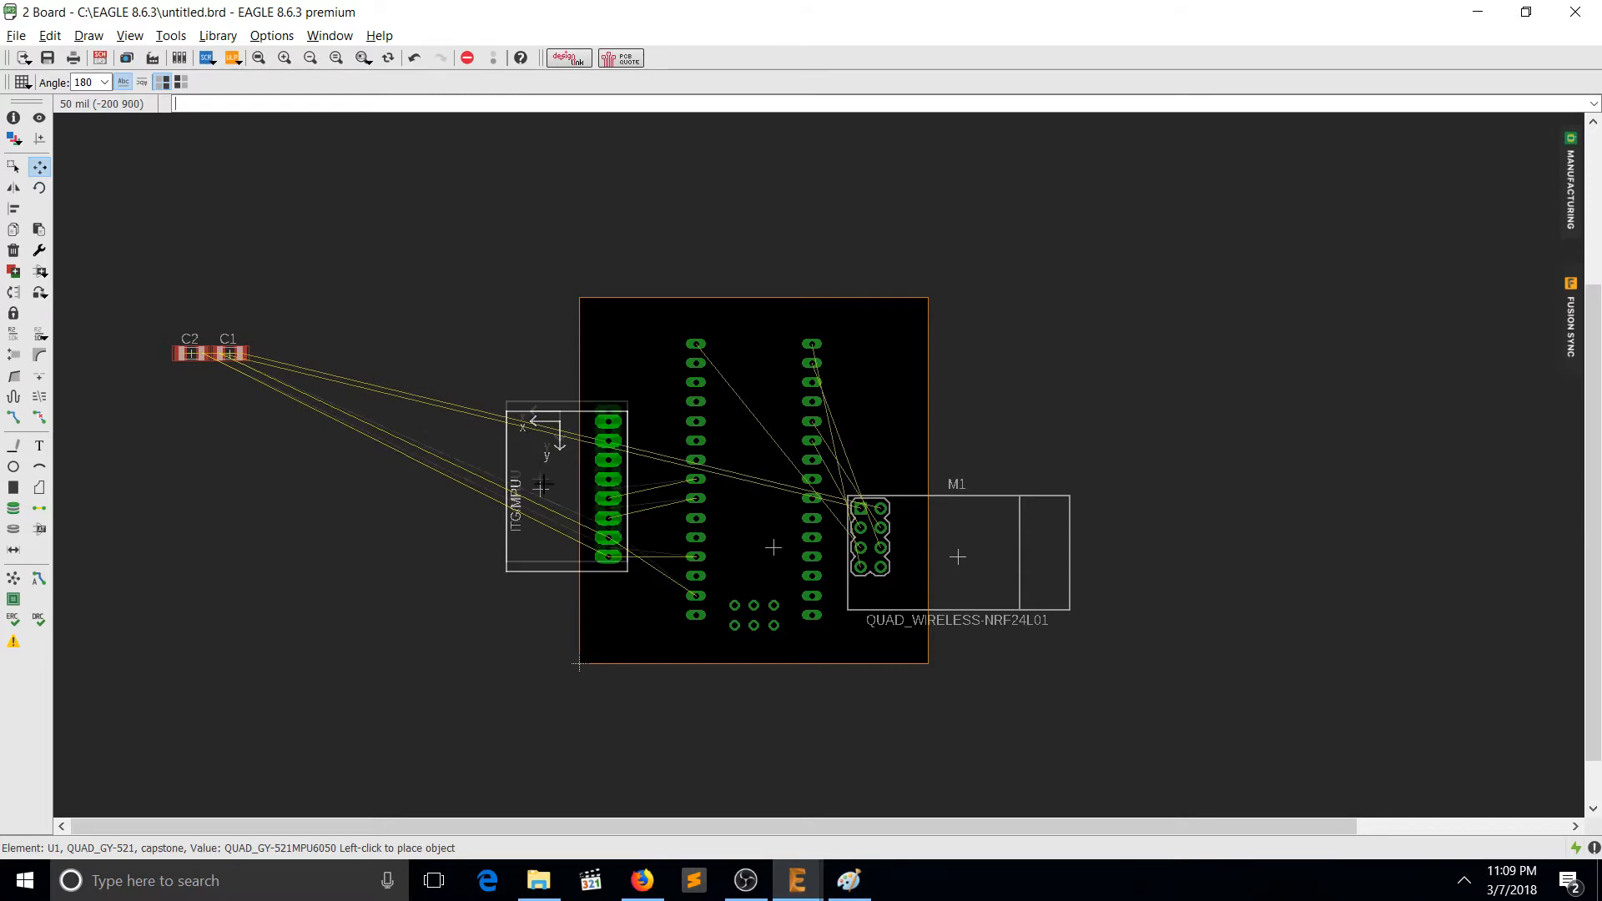
{"action": "left_click", "coordinate": [549, 470]}
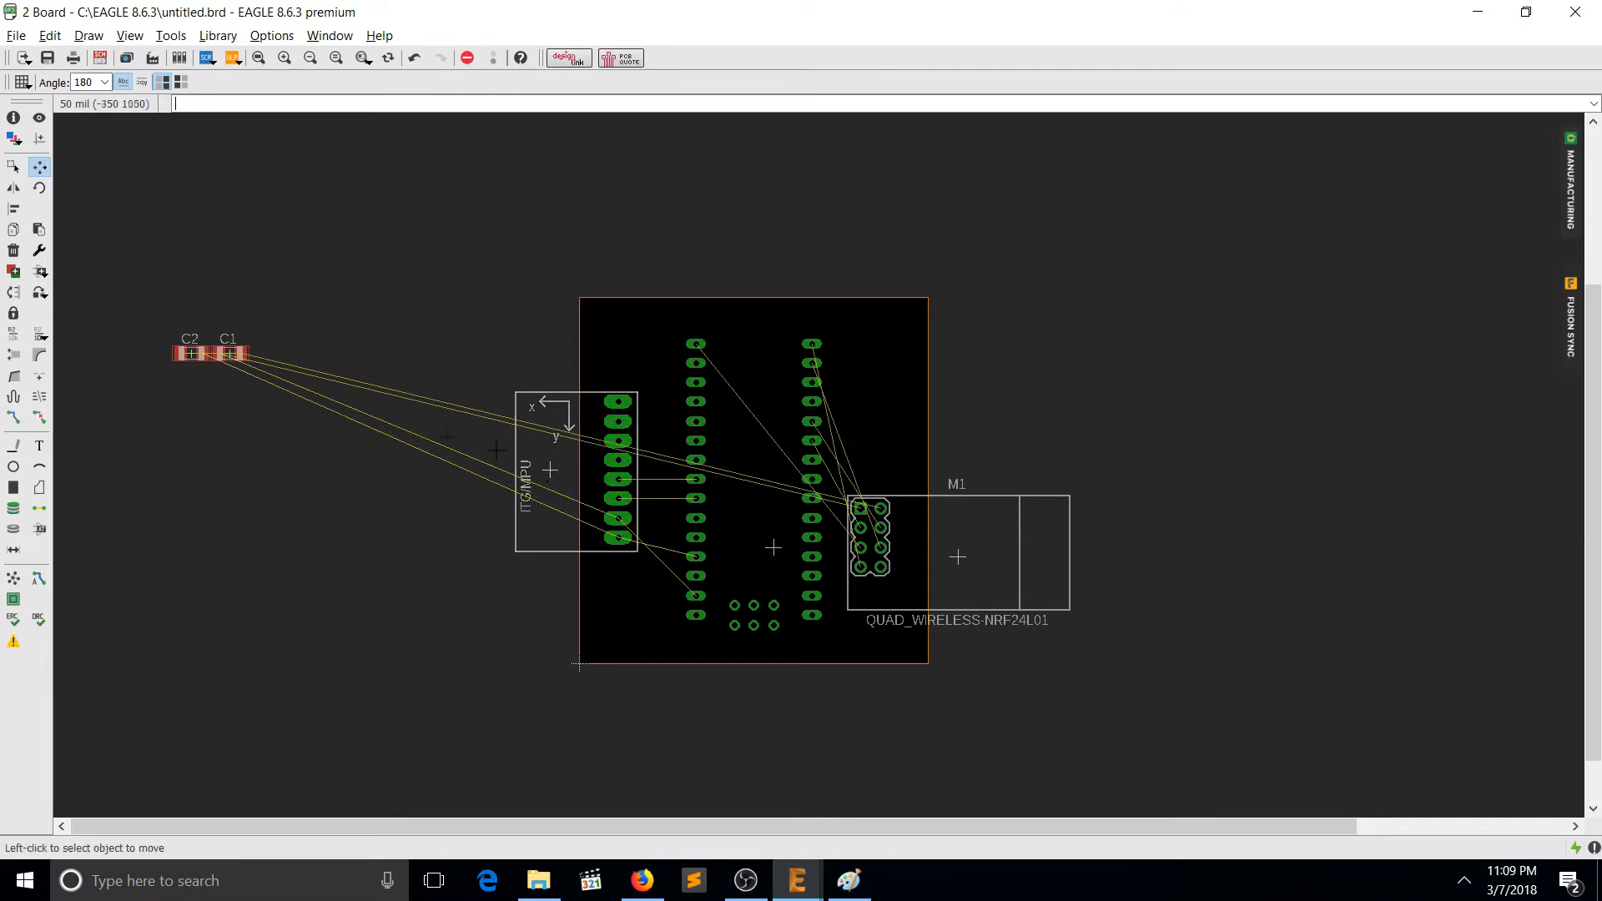
Place capacitor C1 just above the NRF24L01 module's pin header and capacitor C2 directly above C1.
{"action": "left_click", "coordinate": [230, 353]}
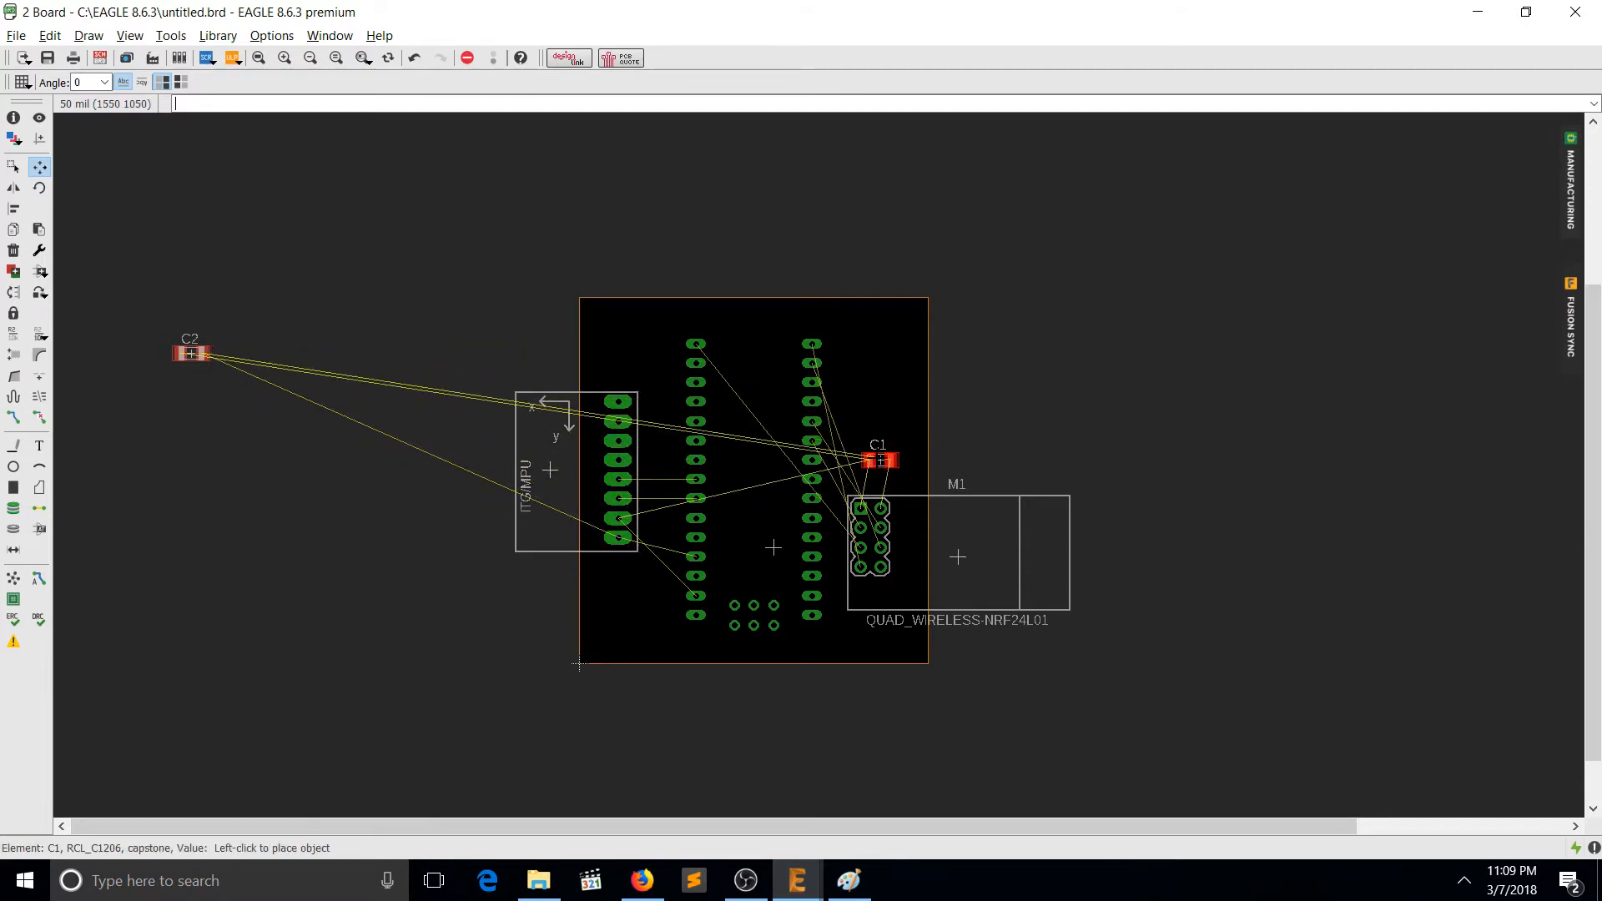
{"action": "left_click", "coordinate": [868, 458]}
{"action": "scroll", "coordinate": [876, 451], "scroll_direction": "up", "scroll_amount": 2}
{"action": "scroll", "coordinate": [835, 482], "scroll_direction": "down", "scroll_amount": 3}
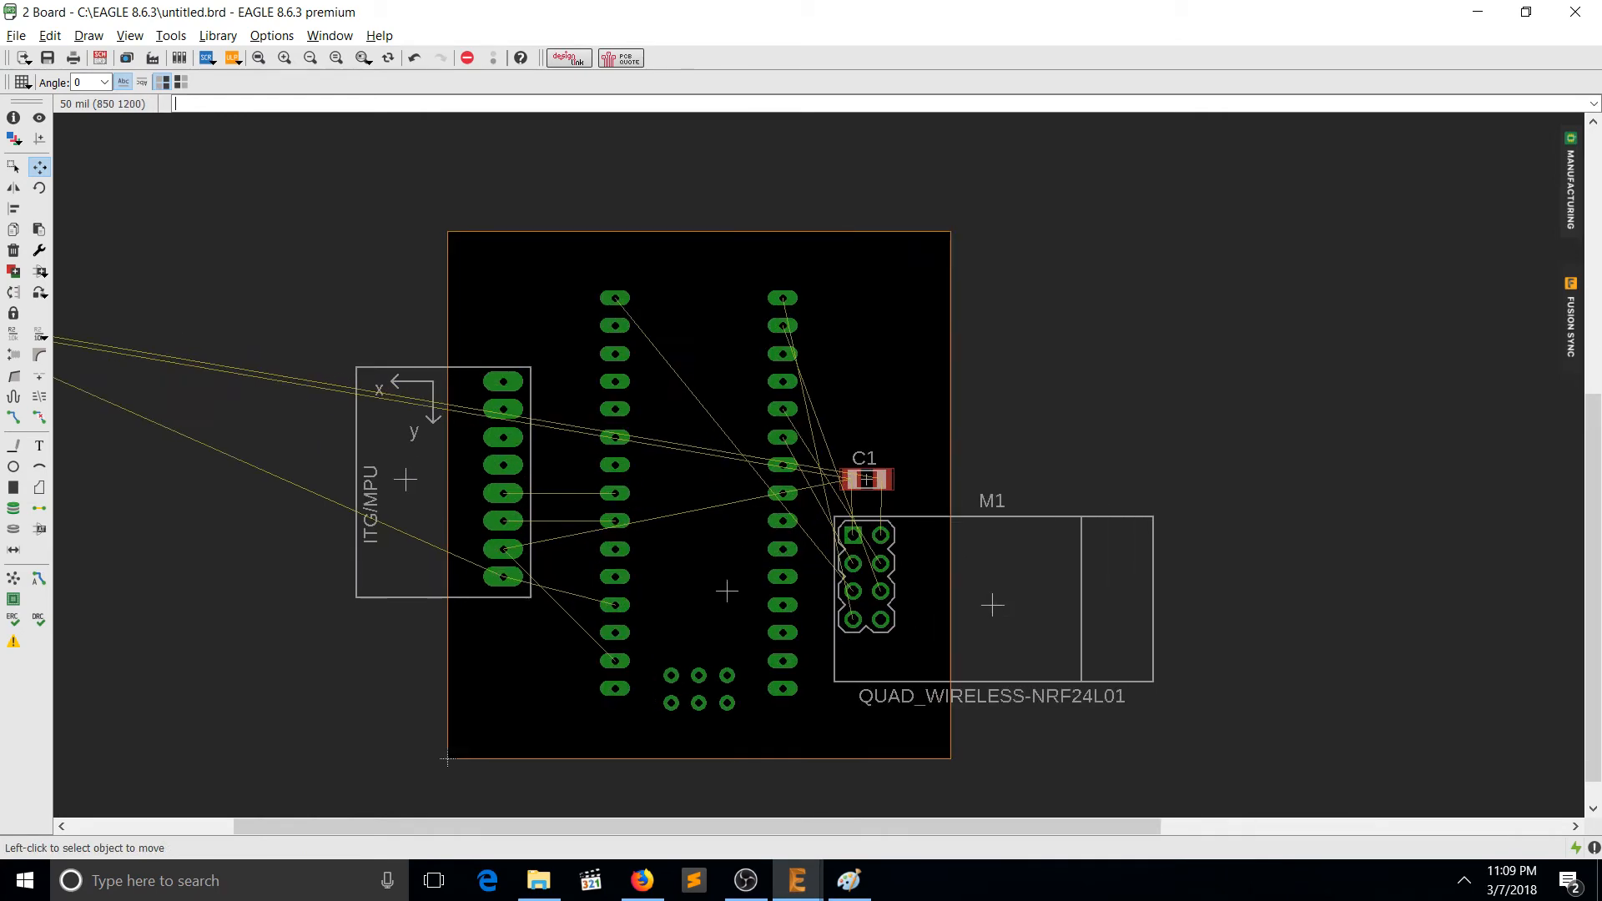
{"action": "left_click", "coordinate": [136, 326]}
{"action": "scroll", "coordinate": [1118, 409], "scroll_direction": "up", "scroll_amount": 3}
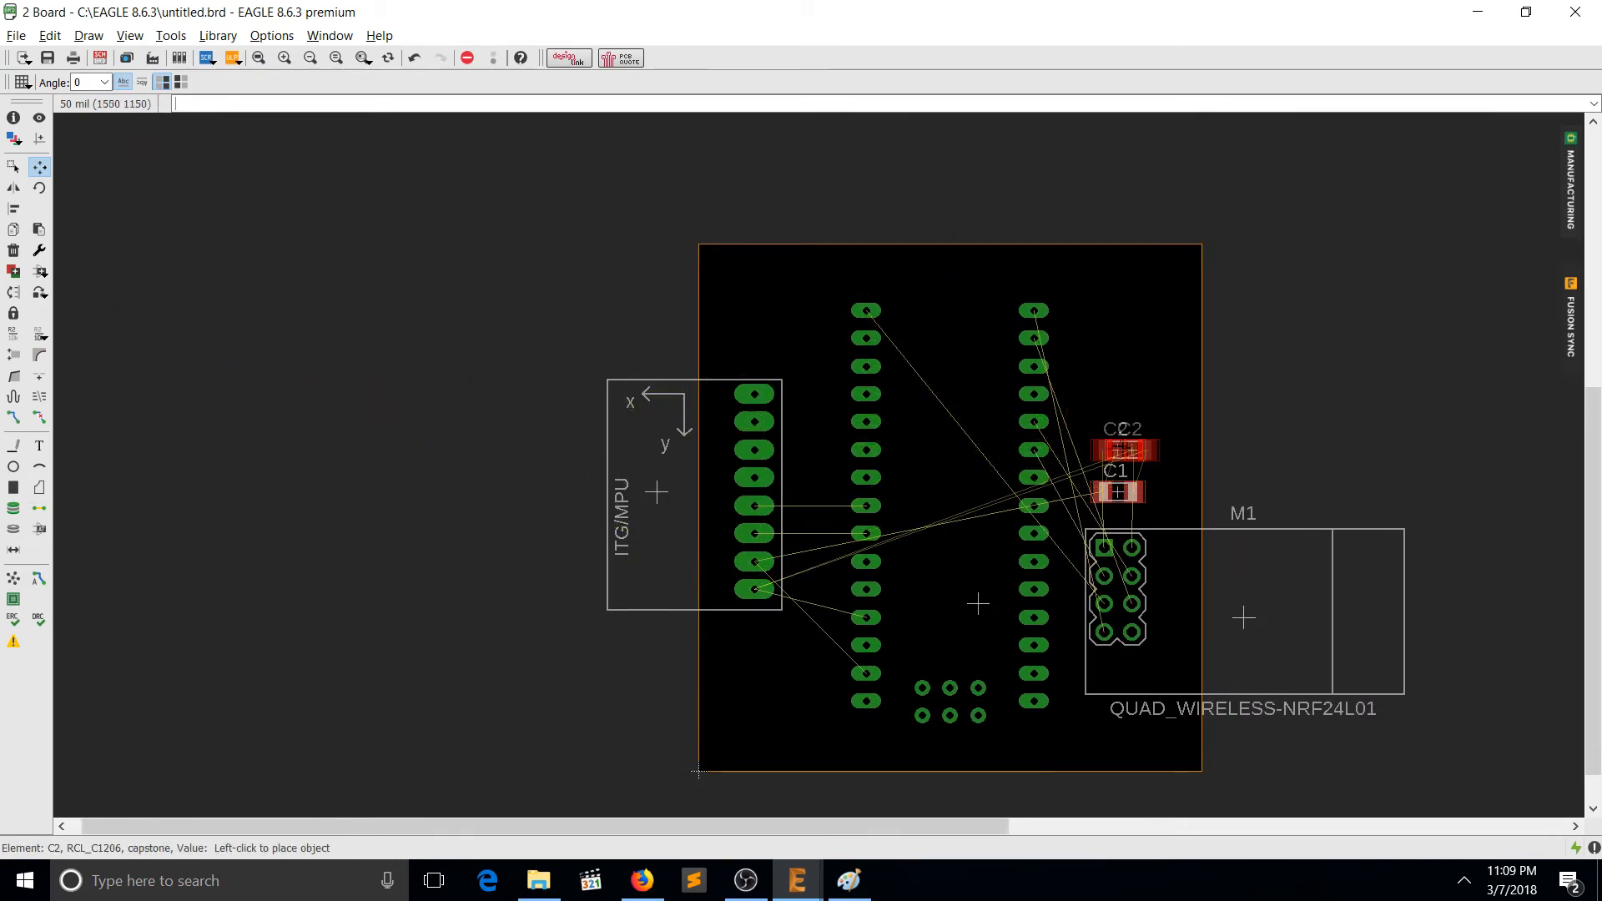
{"action": "left_click", "coordinate": [1117, 450]}
Nudge capacitors C1 and C2 slightly down, closer to the NRF24L01 module's pin header.
{"action": "left_click", "coordinate": [1118, 492]}
{"action": "left_click", "coordinate": [1118, 506]}
{"action": "left_click", "coordinate": [1118, 451]}
{"action": "left_click", "coordinate": [1118, 463]}
Smash capacitors C2 and C1 to detach their name and value texts from the parts.
{"action": "middle_click_drag", "start_coordinate": [1118, 464], "coordinate": [1028, 426]}
{"action": "scroll", "coordinate": [1028, 426], "scroll_direction": "up", "scroll_amount": 3}
{"action": "scroll", "coordinate": [1019, 549], "scroll_direction": "up", "scroll_amount": 3}
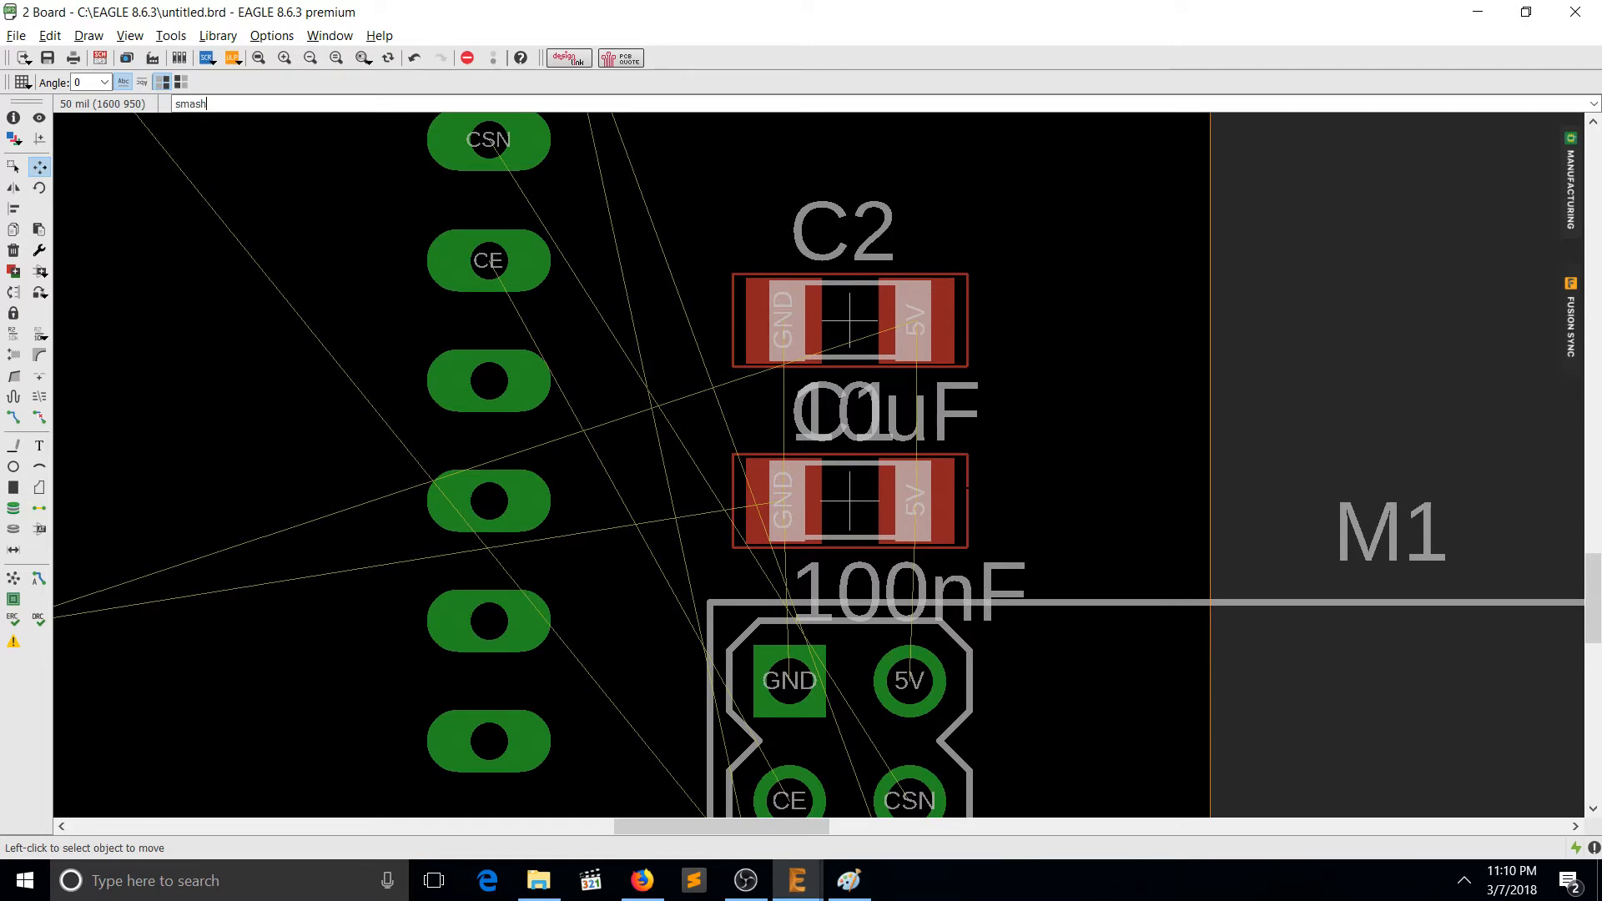
{"action": "key", "text": "Return"}
{"action": "left_click", "coordinate": [850, 319]}
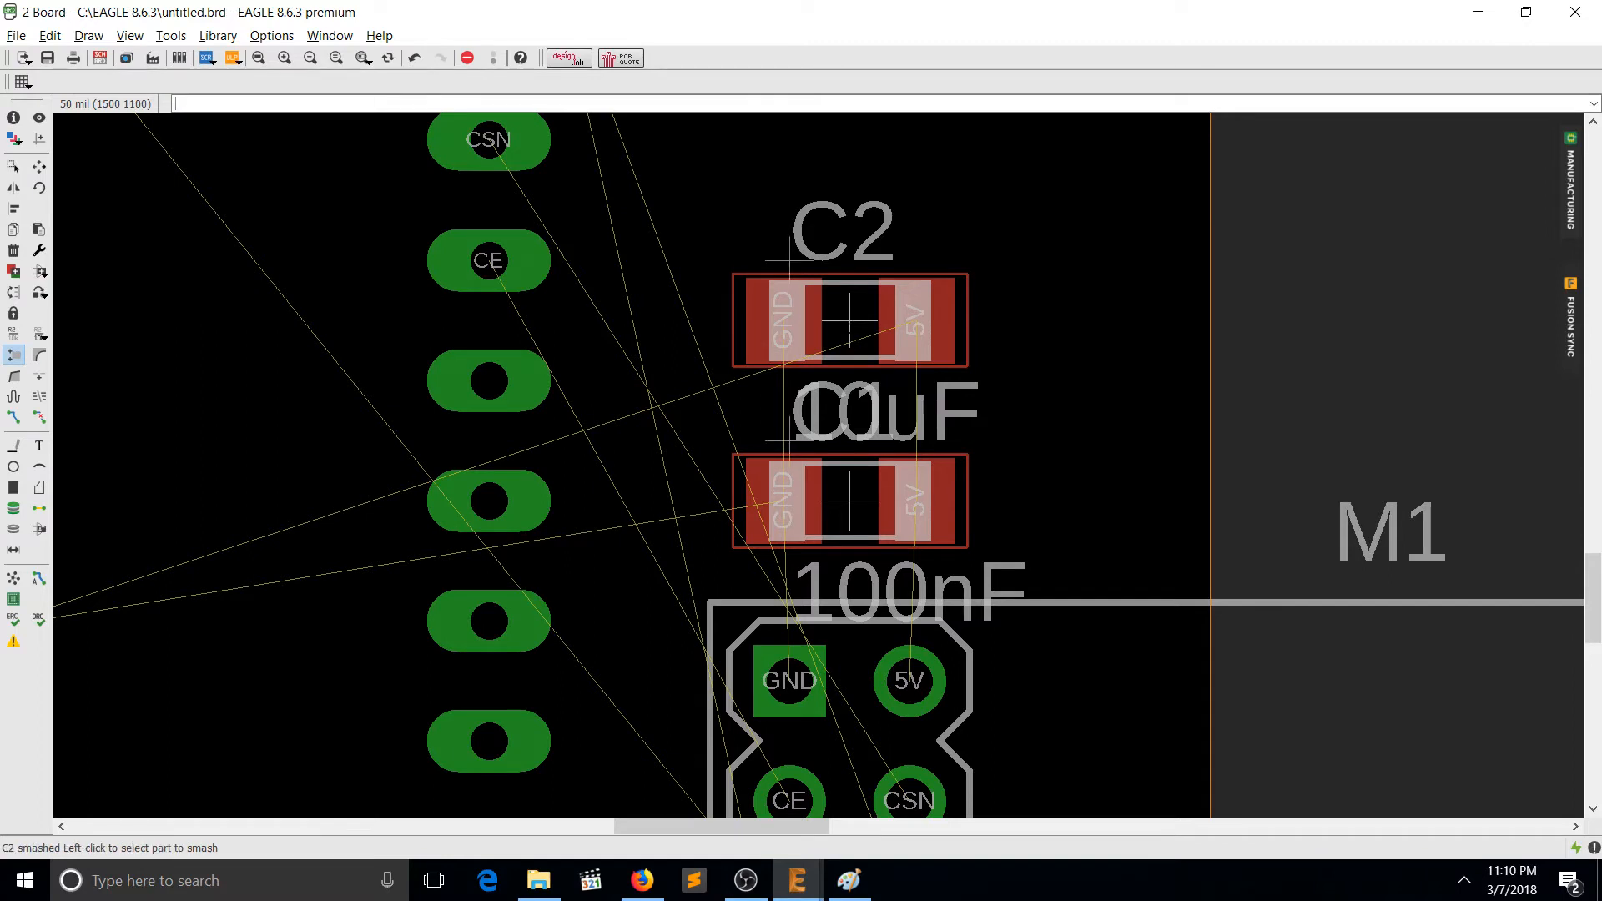
{"action": "left_click", "coordinate": [850, 501]}
Move the 10uF and 100nF value texts off the capacitors to the area outside the board's right edge.
{"action": "type", "text": "move"}
{"action": "key", "text": "Return"}
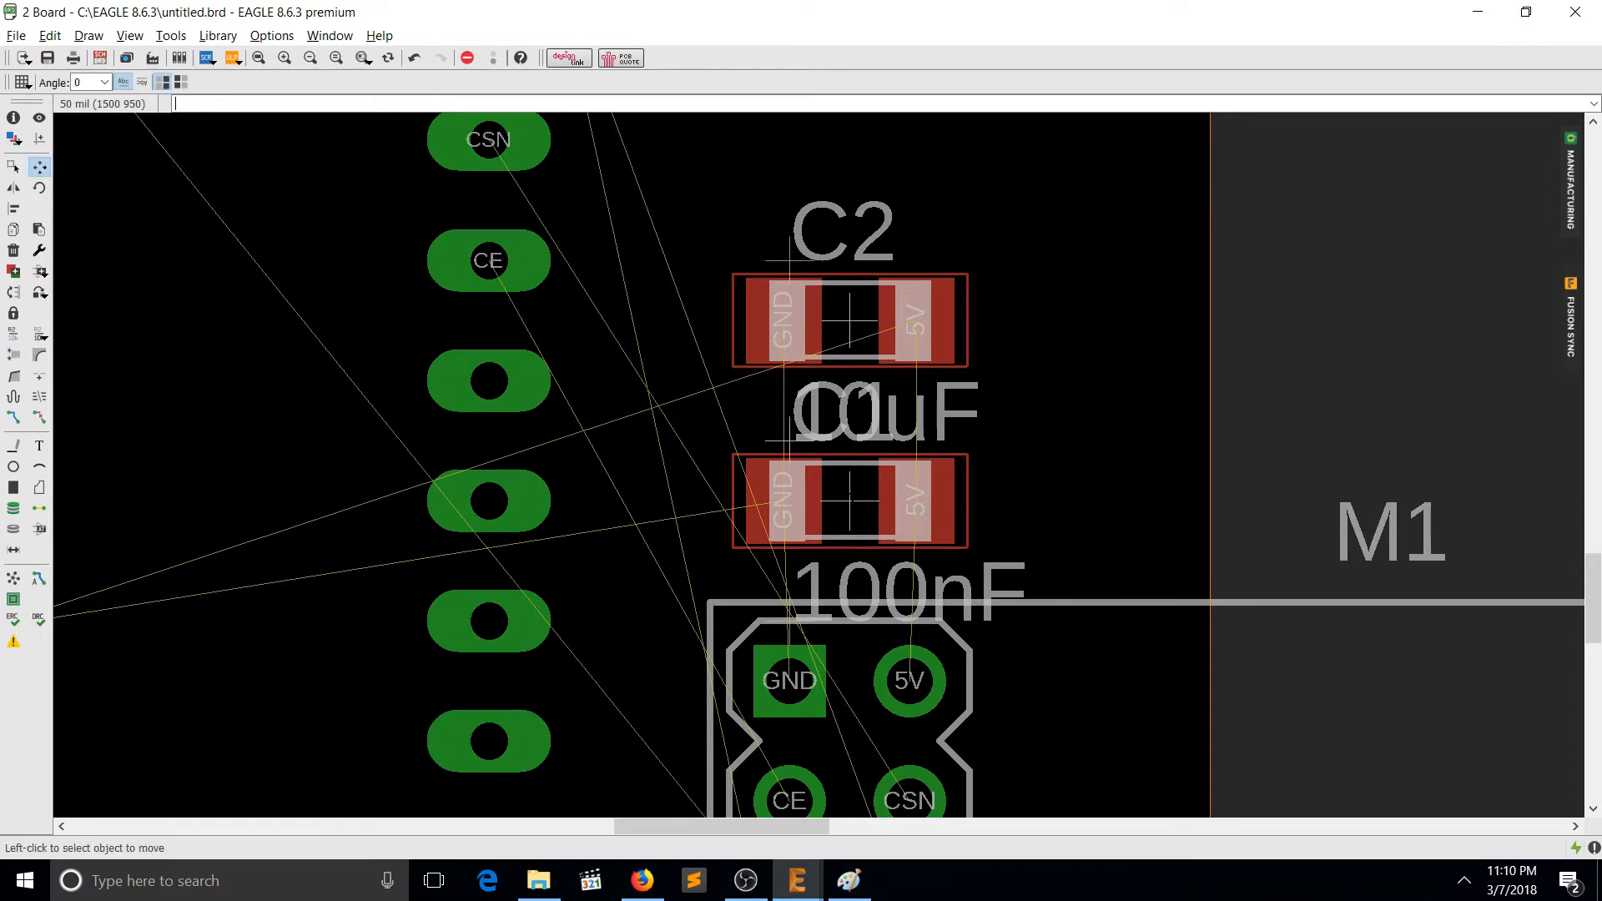
{"action": "left_click", "coordinate": [788, 441]}
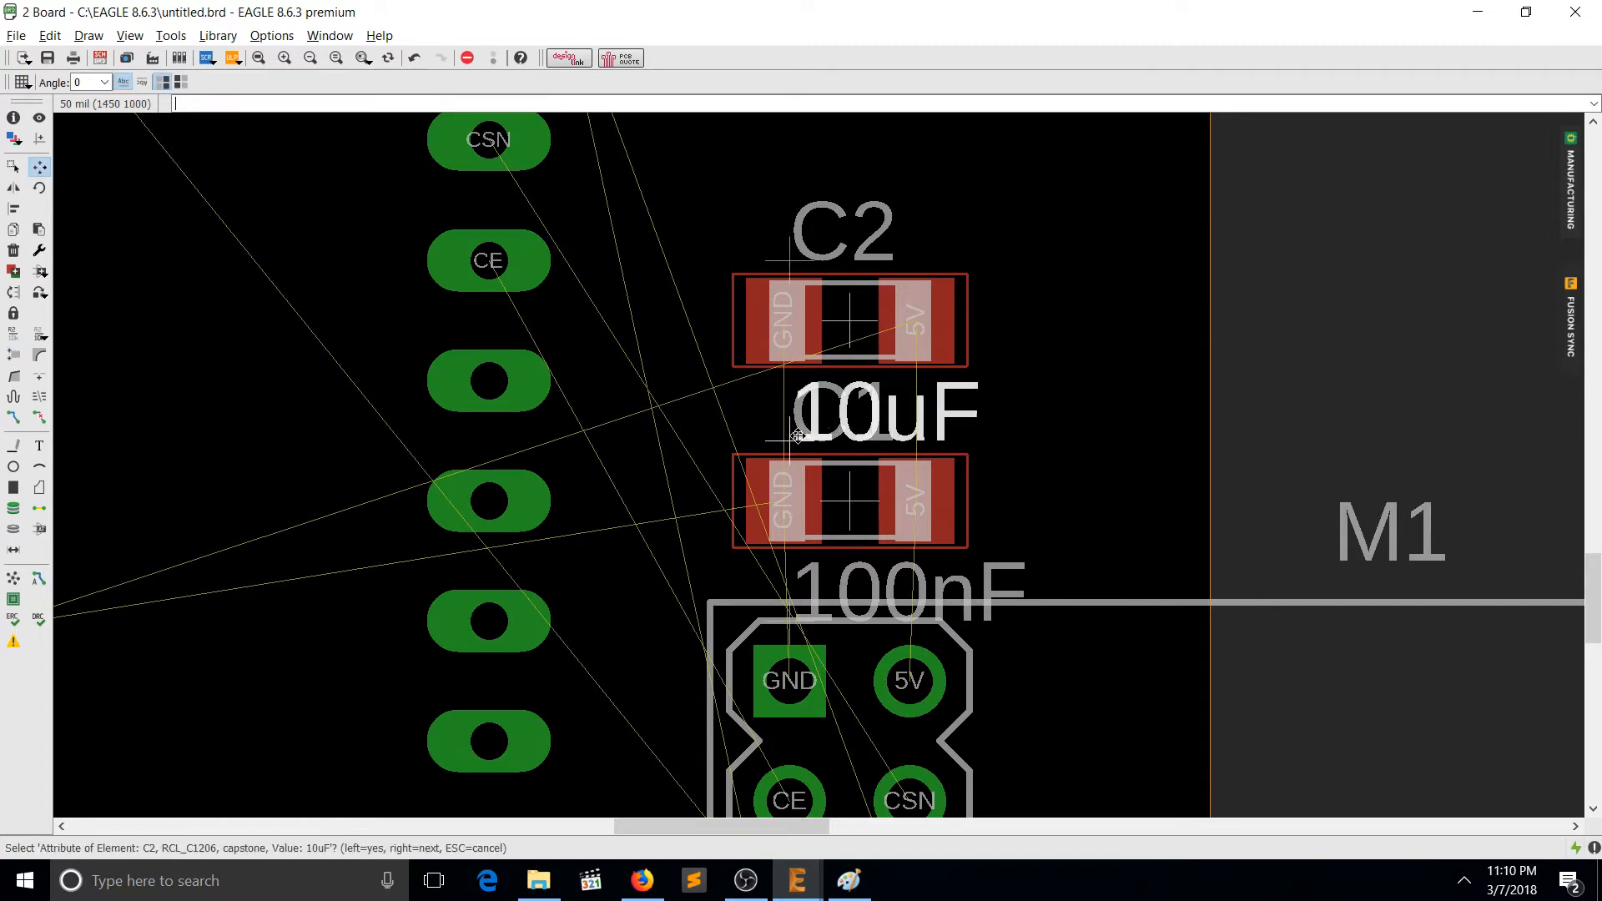
{"action": "left_click", "coordinate": [1269, 326]}
{"action": "left_click", "coordinate": [1271, 320]}
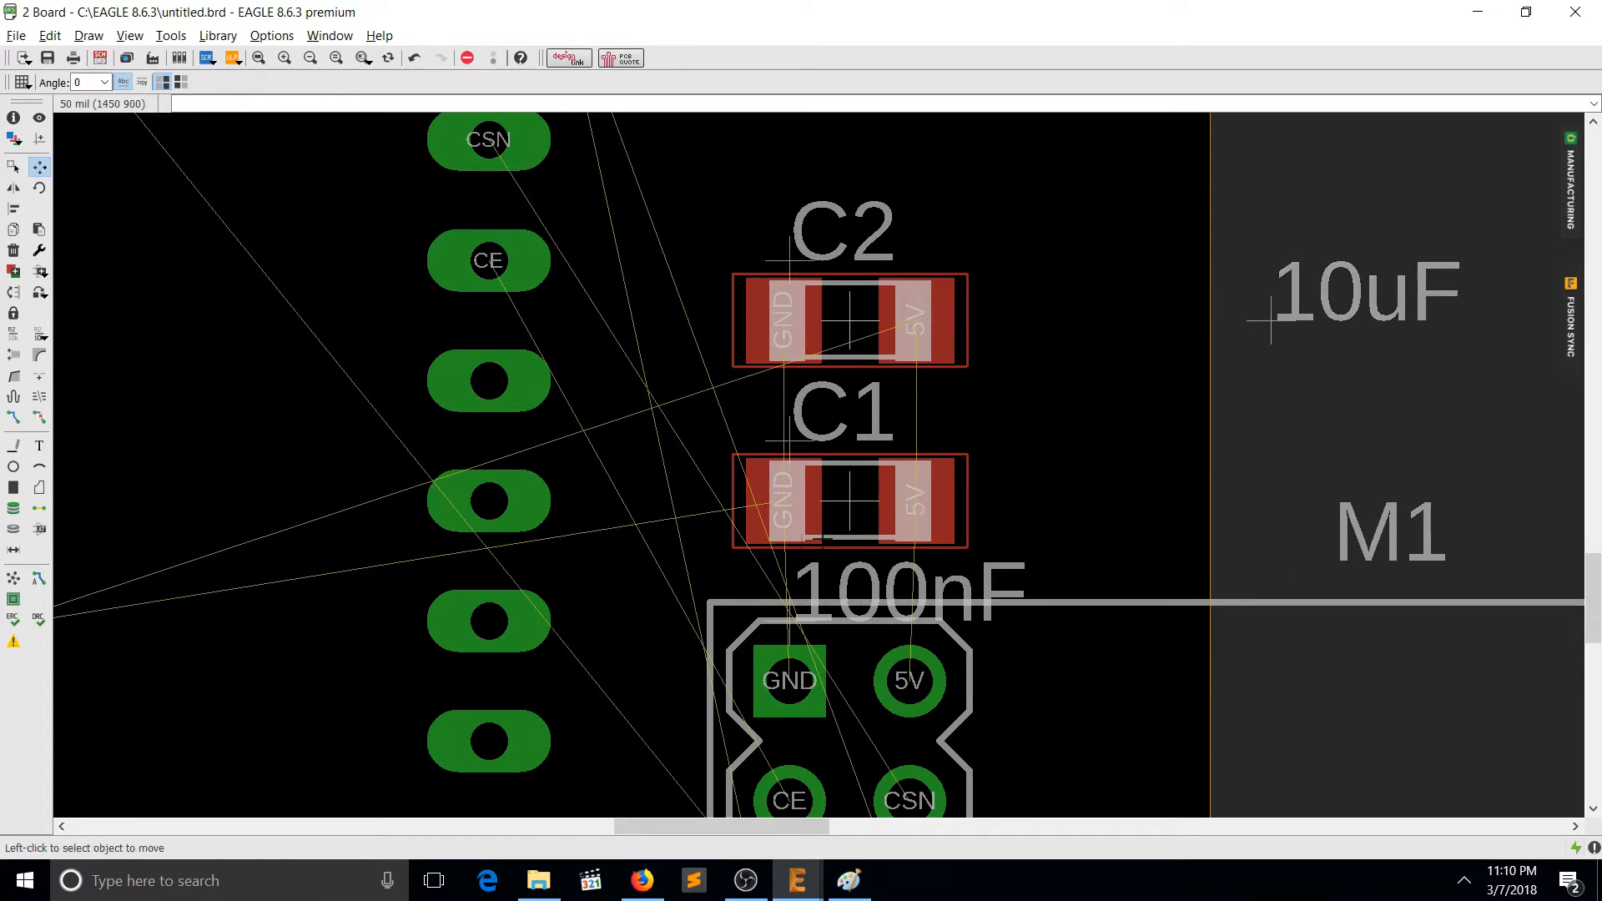
{"action": "left_click", "coordinate": [791, 628]}
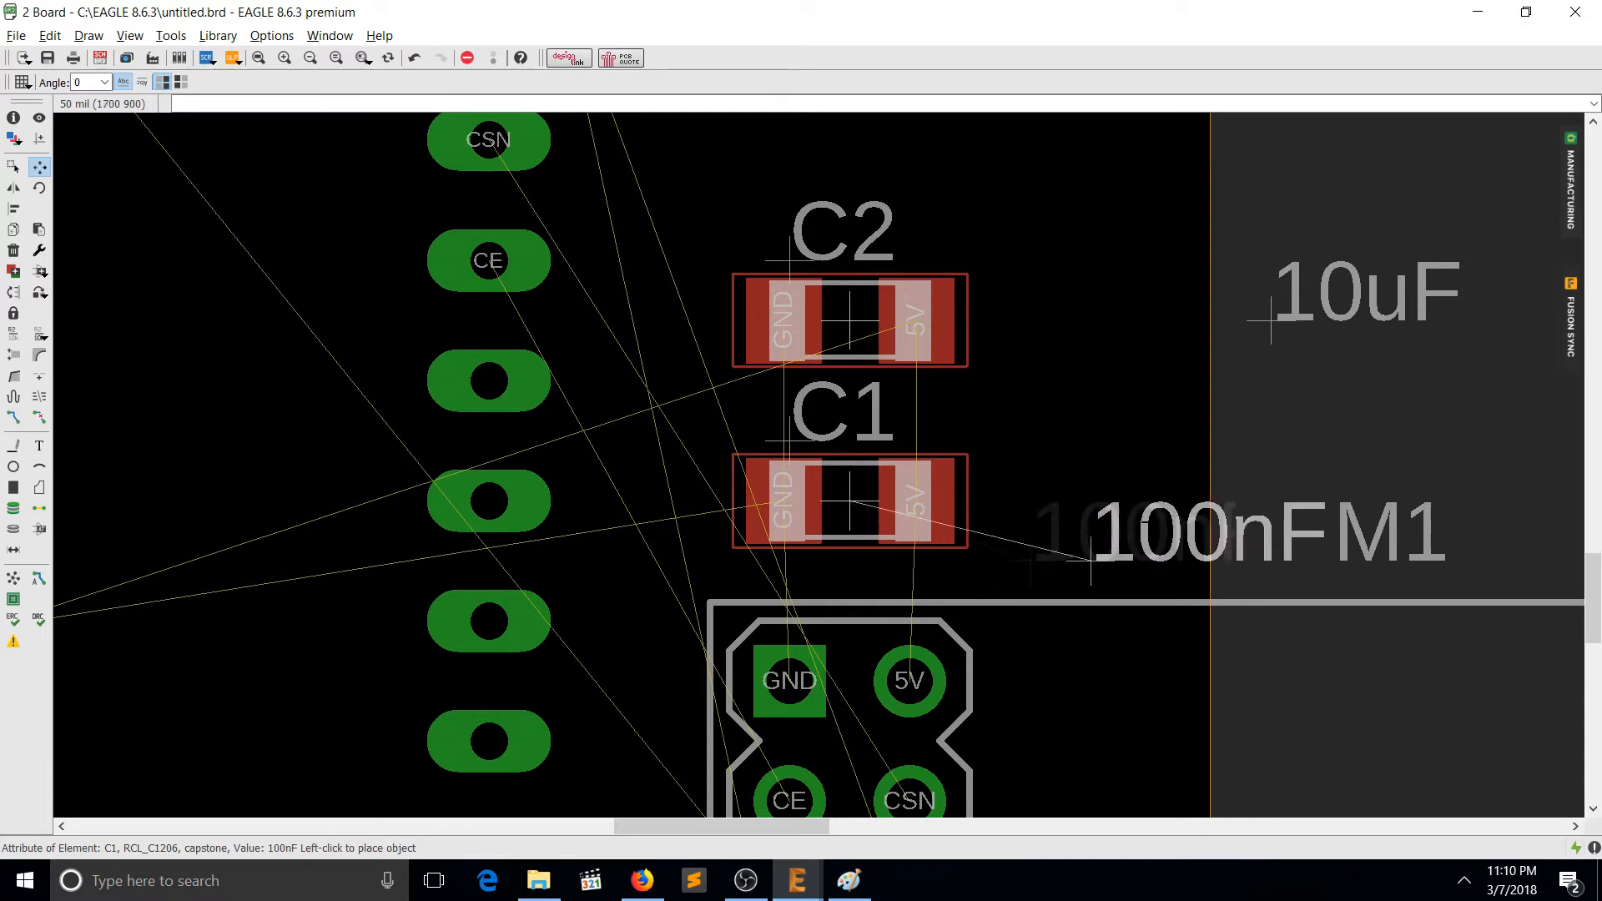
{"action": "left_click", "coordinate": [1270, 442]}
Move the C2 and C1 name texts beyond the board's right edge, above the capacitor value texts.
{"action": "left_click", "coordinate": [781, 329]}
{"action": "left_click", "coordinate": [1330, 200]}
{"action": "left_click", "coordinate": [788, 441]}
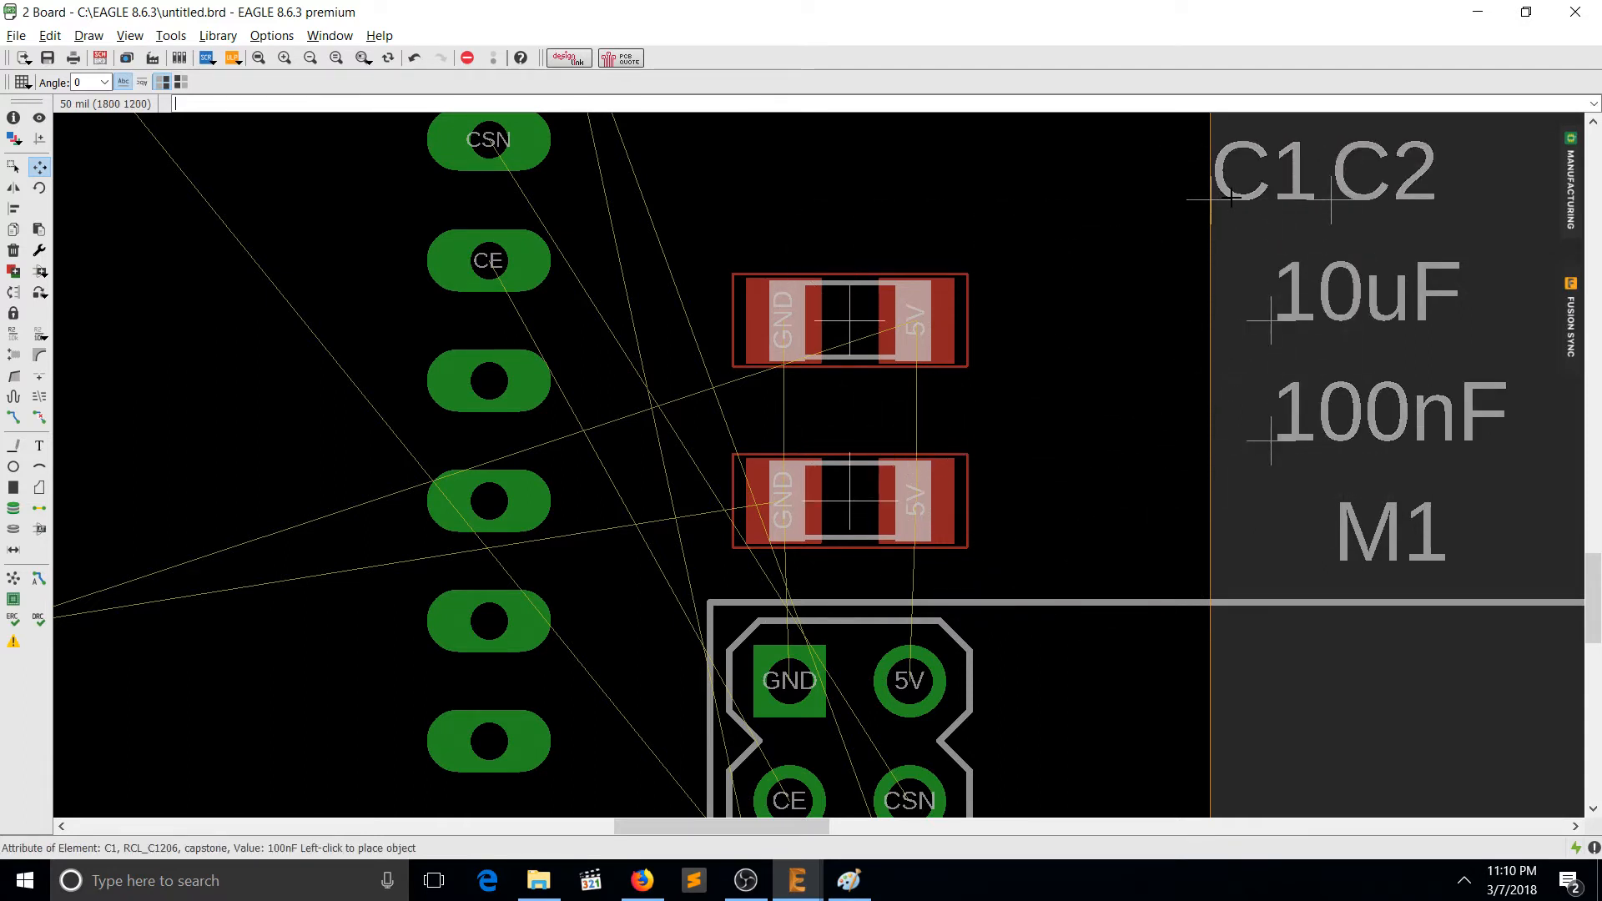
{"action": "left_click", "coordinate": [1231, 200]}
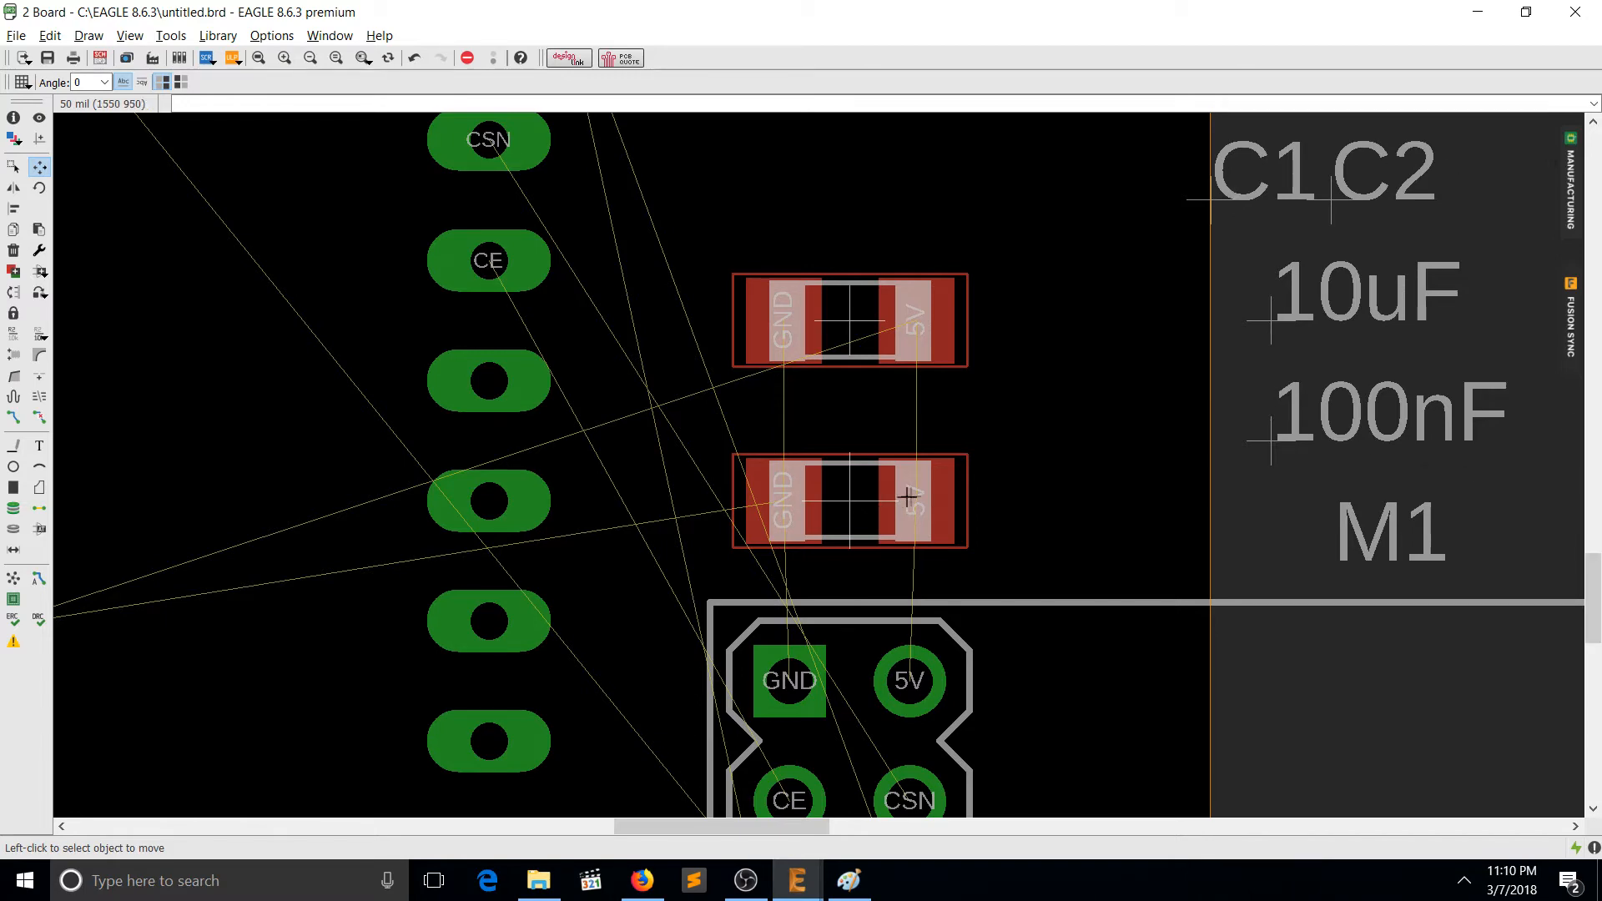
Draw a copper polygon with a width of 20 on the 1 Top layer along the whole board outline.
{"action": "scroll", "coordinate": [913, 493], "scroll_direction": "down", "scroll_amount": 2}
{"action": "scroll", "coordinate": [936, 381], "scroll_direction": "down", "scroll_amount": 4}
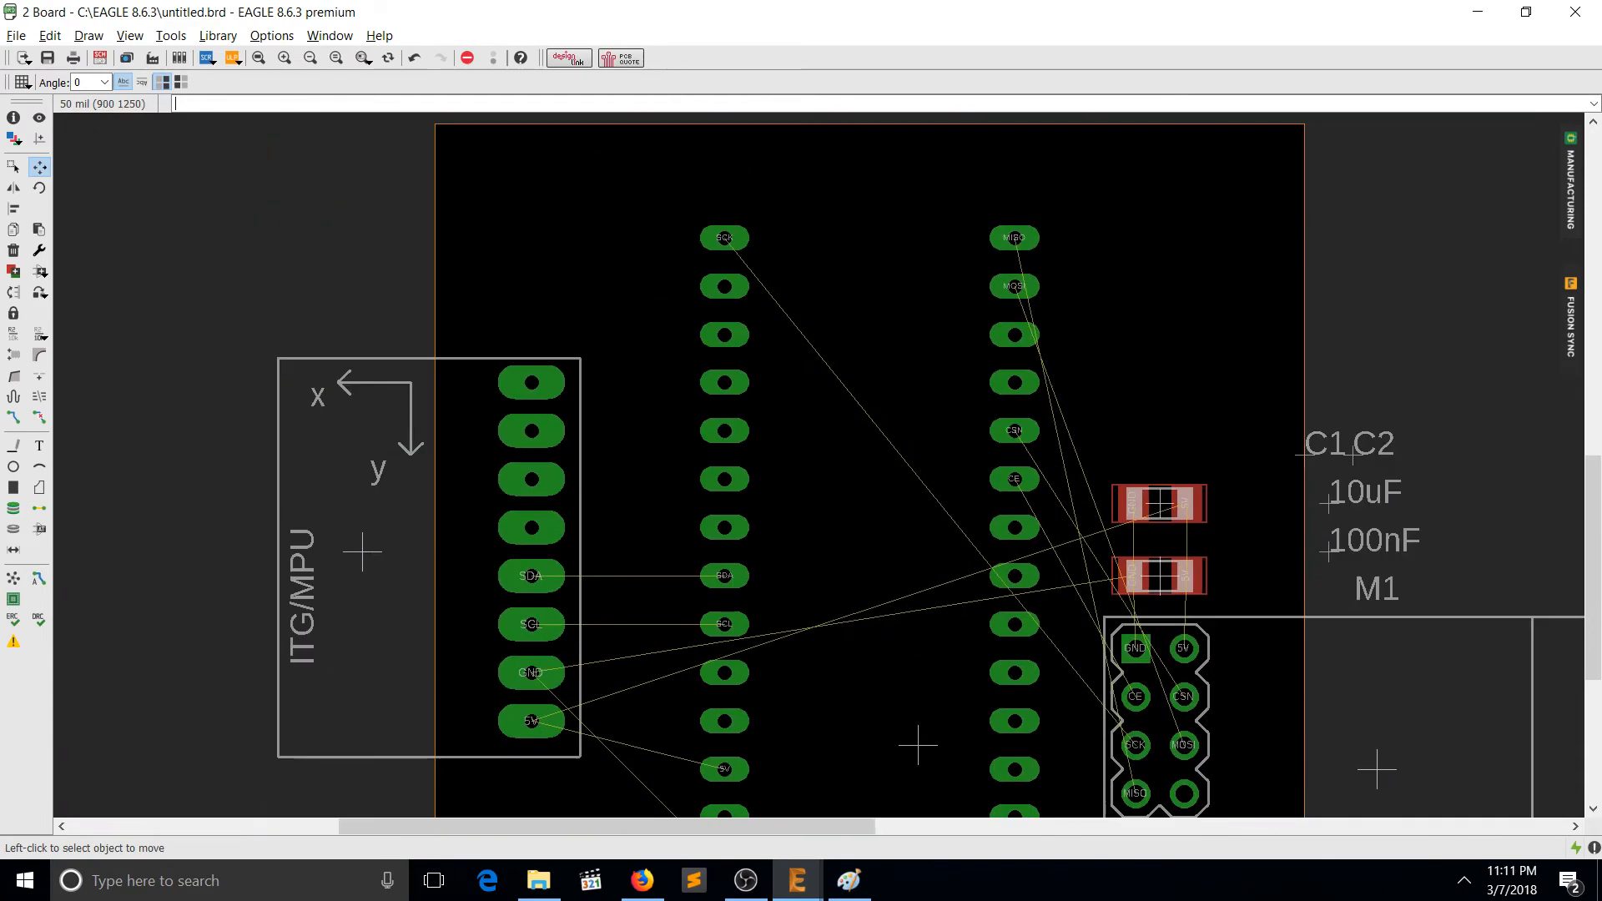
{"action": "middle_click_drag", "start_coordinate": [870, 492], "coordinate": [834, 570]}
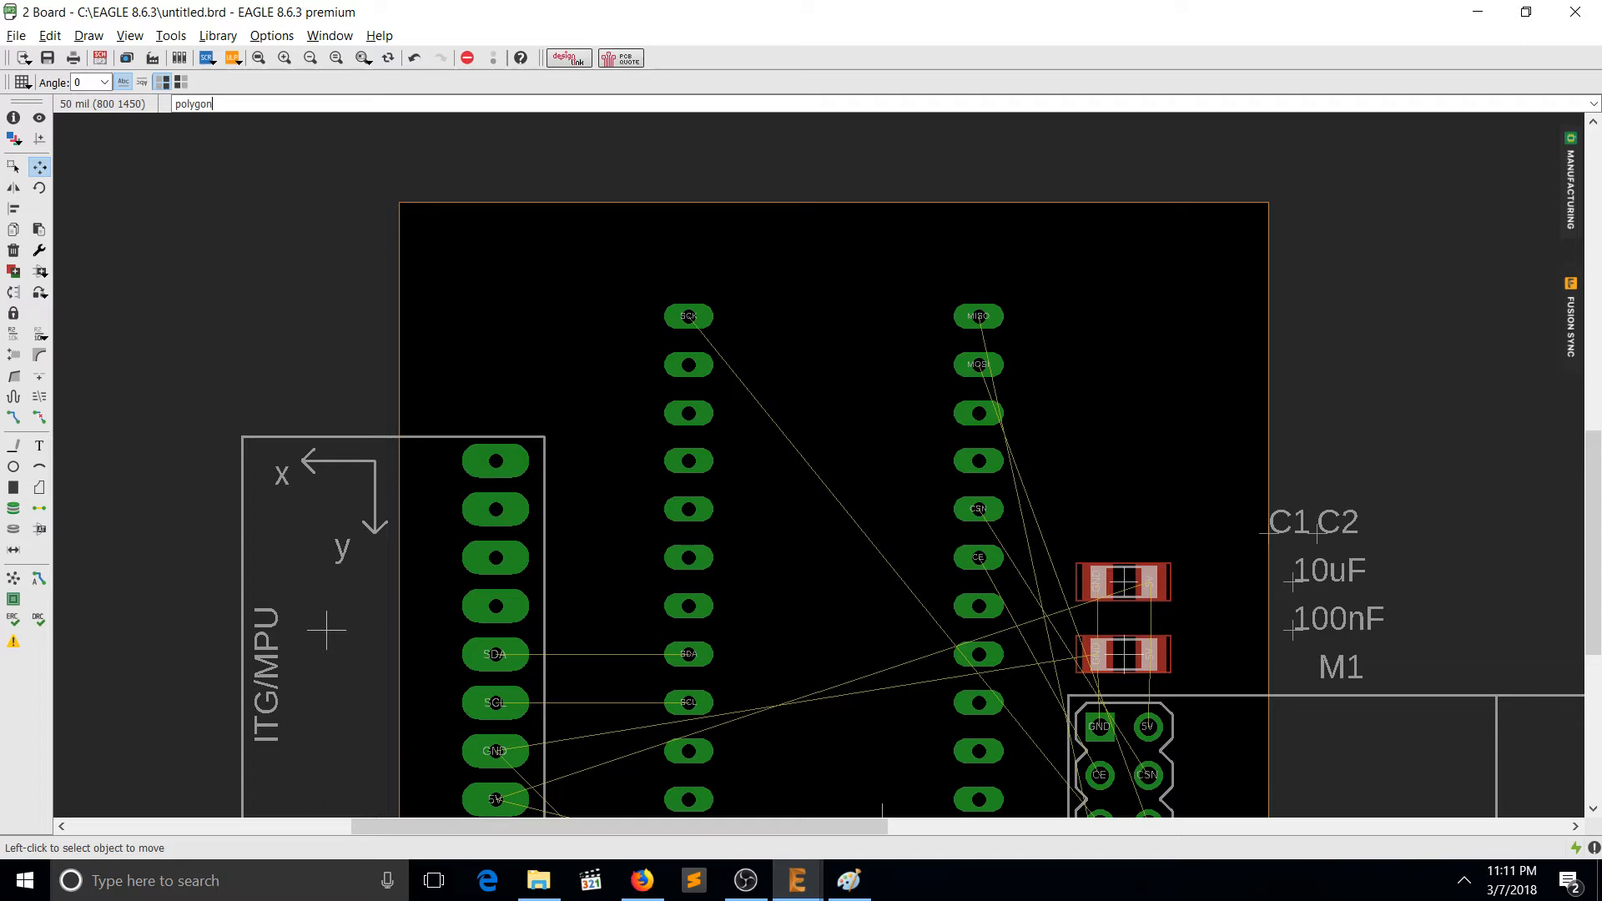
{"action": "key", "text": "Return"}
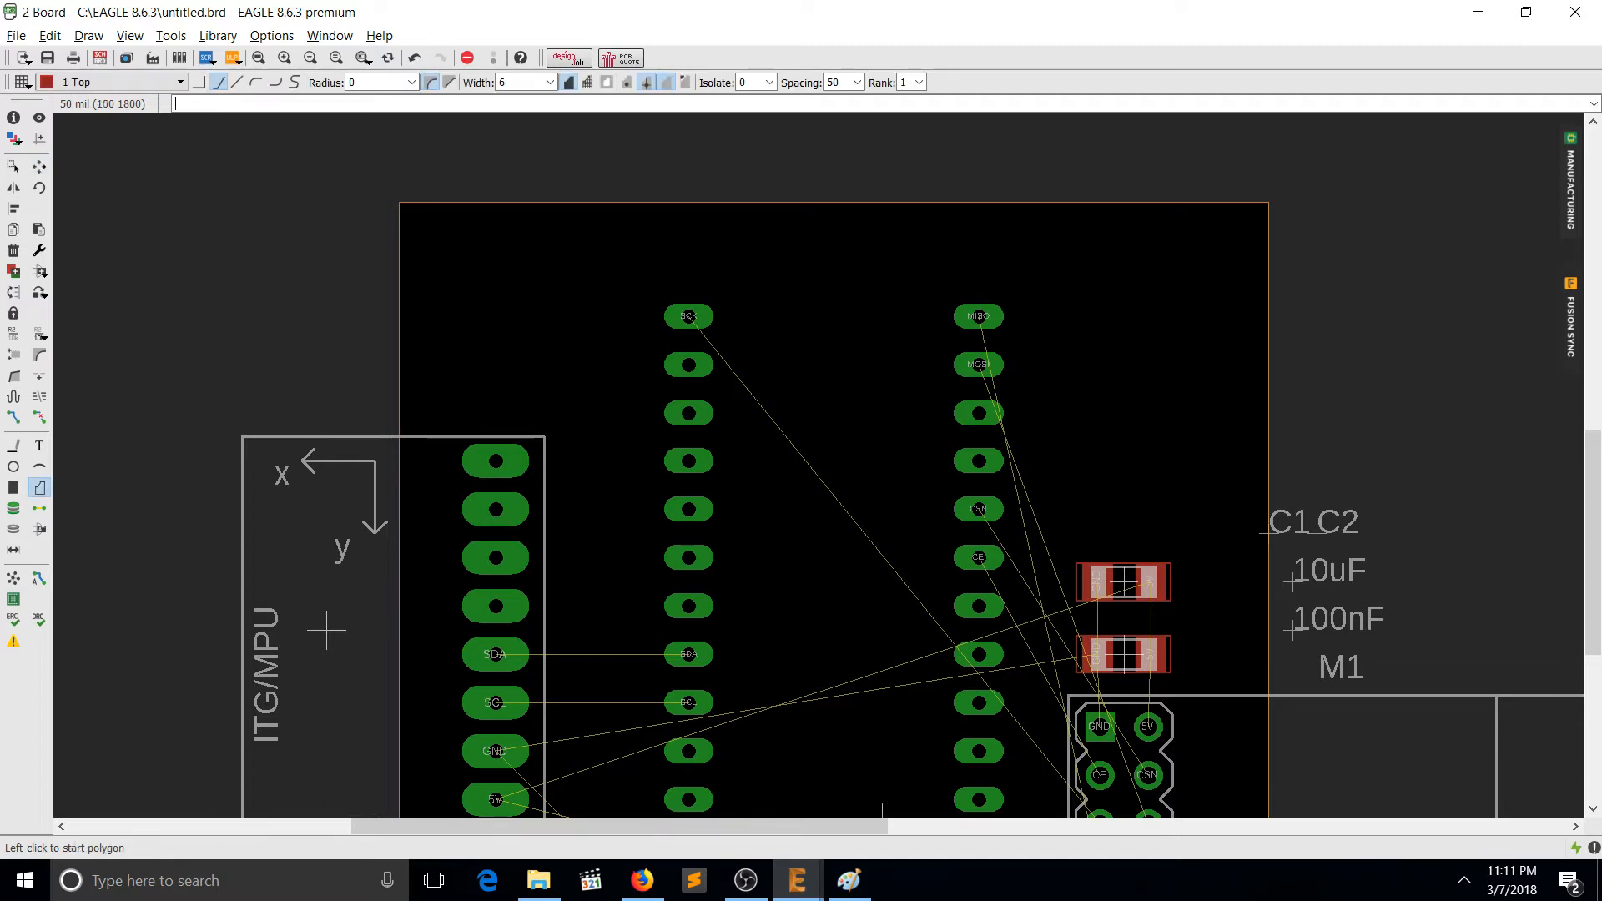
{"action": "left_click", "coordinate": [400, 200]}
{"action": "key", "text": "Escape"}
{"action": "left_click", "coordinate": [518, 81]}
{"action": "type", "text": "20"}
{"action": "key", "text": "Return"}
{"action": "left_click", "coordinate": [400, 200]}
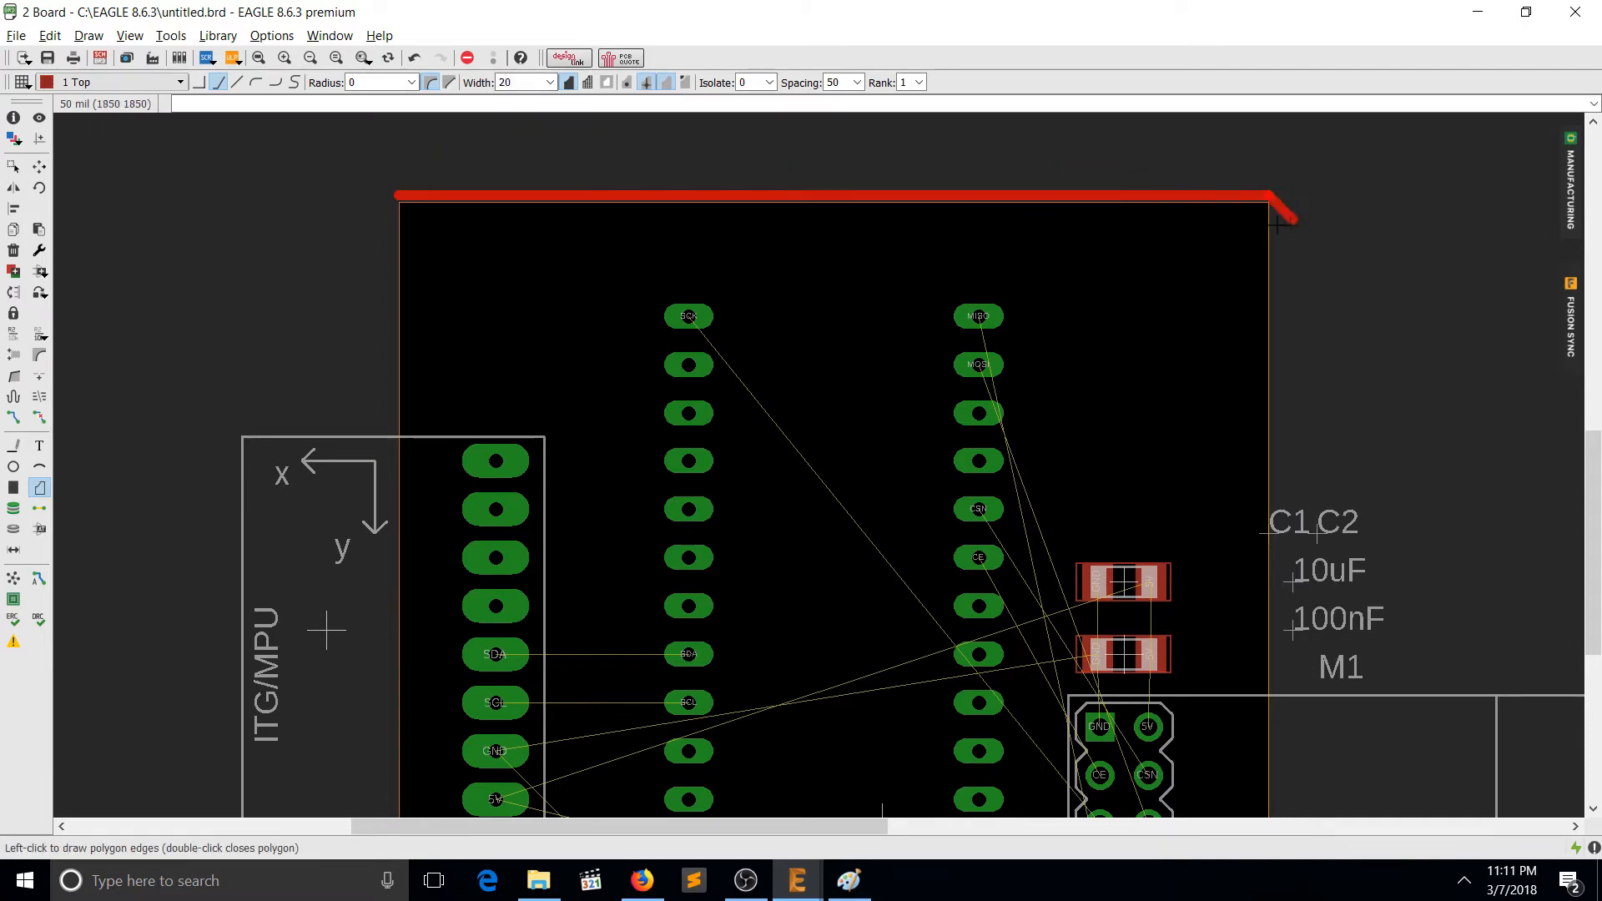
{"action": "left_click", "coordinate": [1261, 196]}
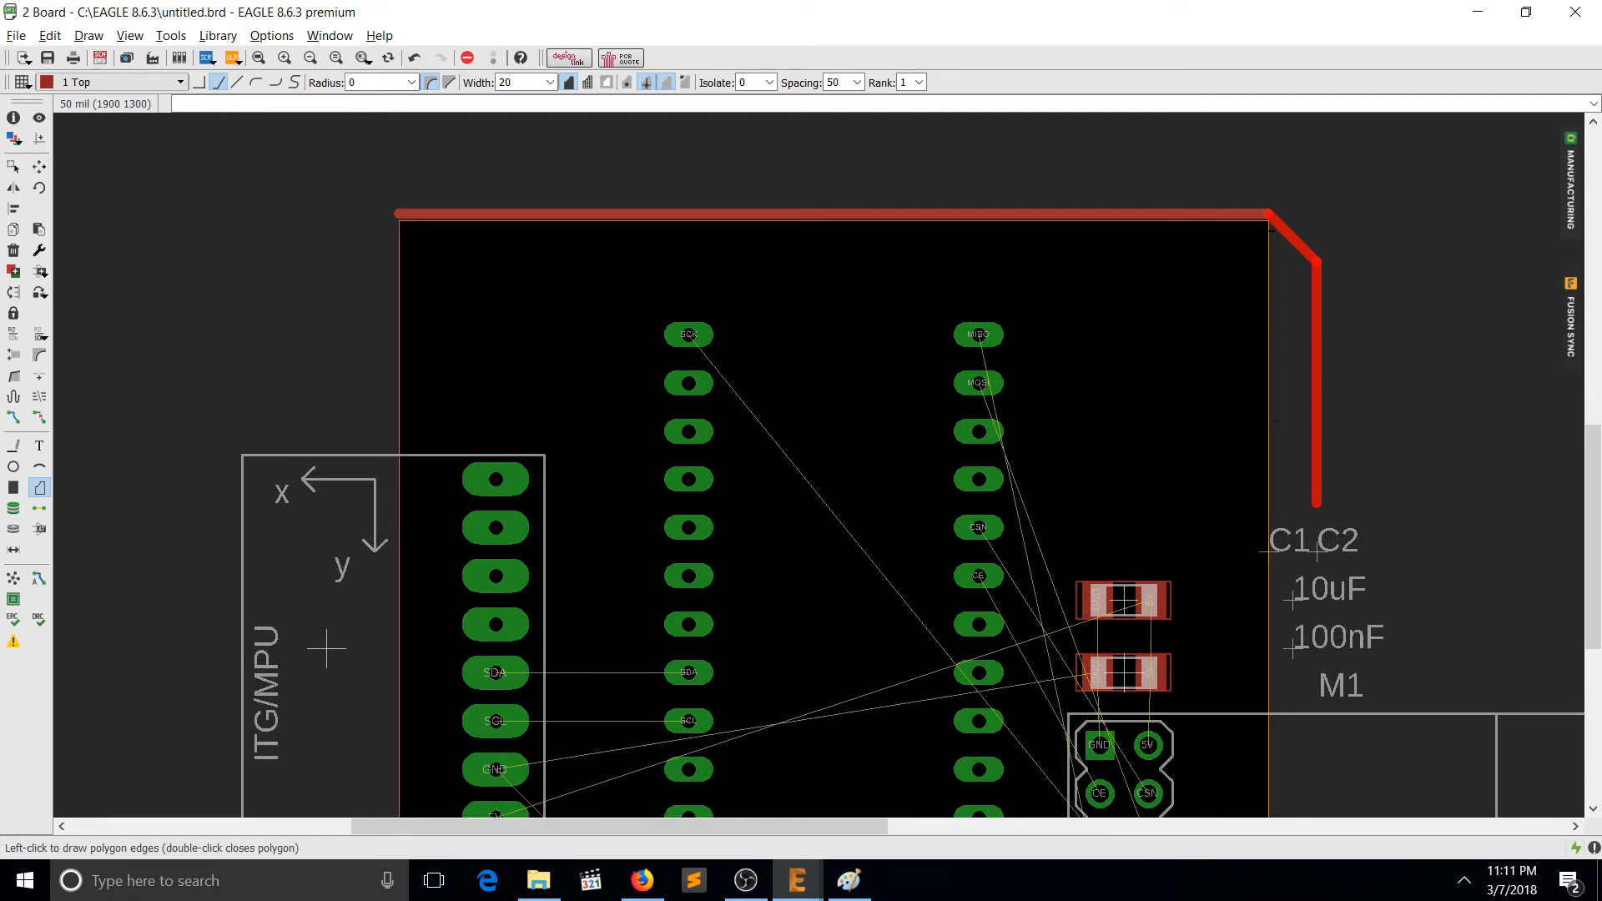
{"action": "left_click", "coordinate": [1214, 686]}
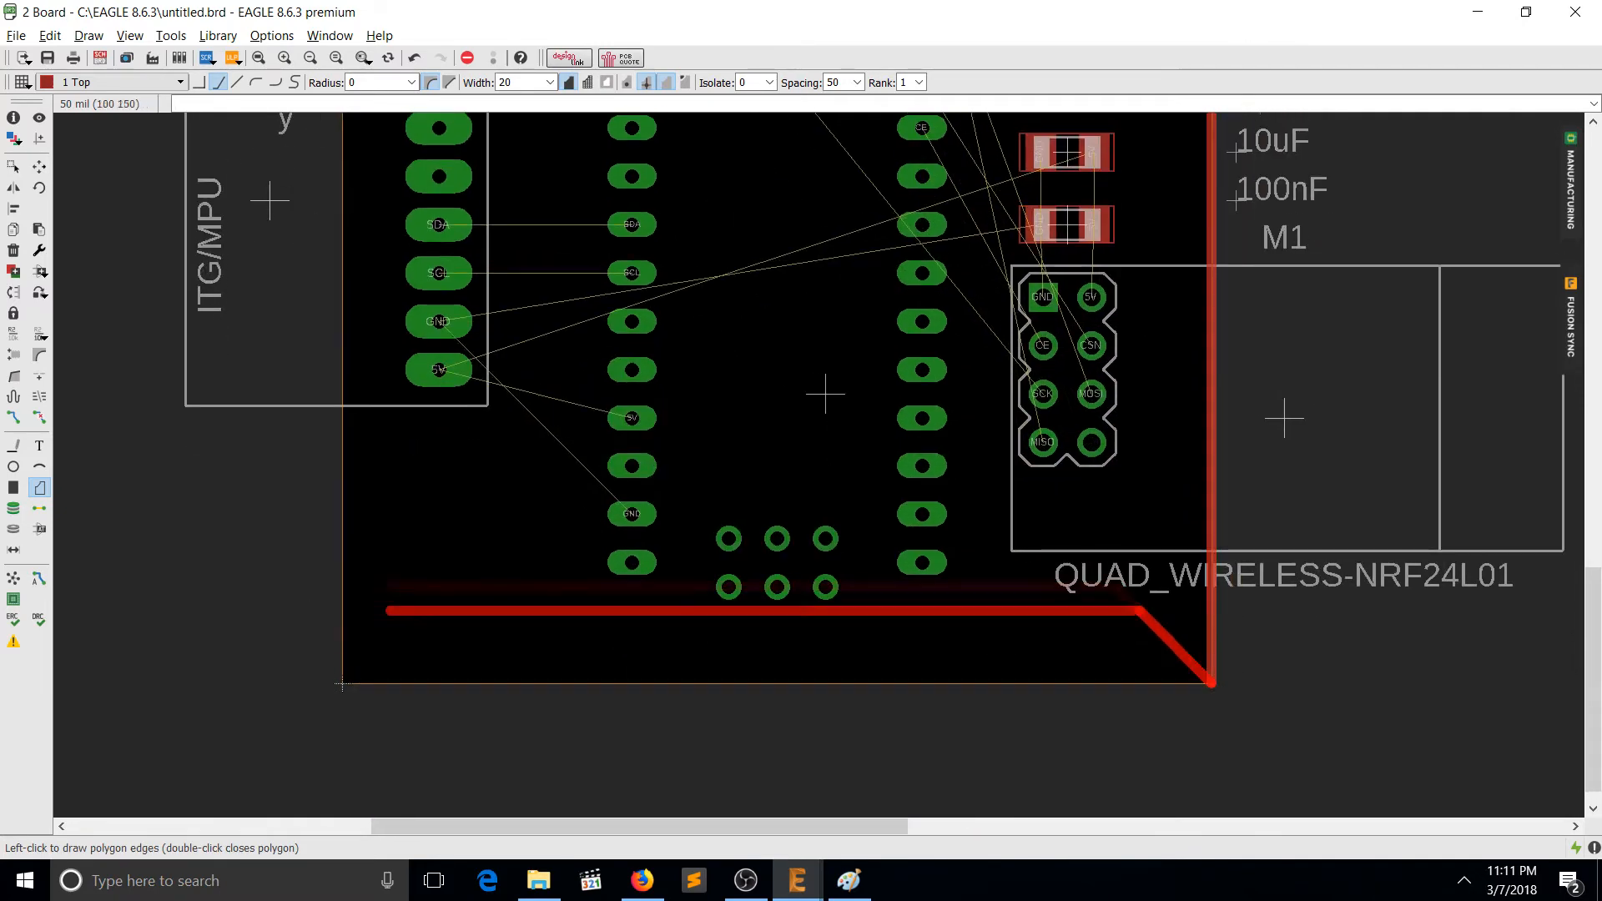
{"action": "left_click", "coordinate": [342, 684]}
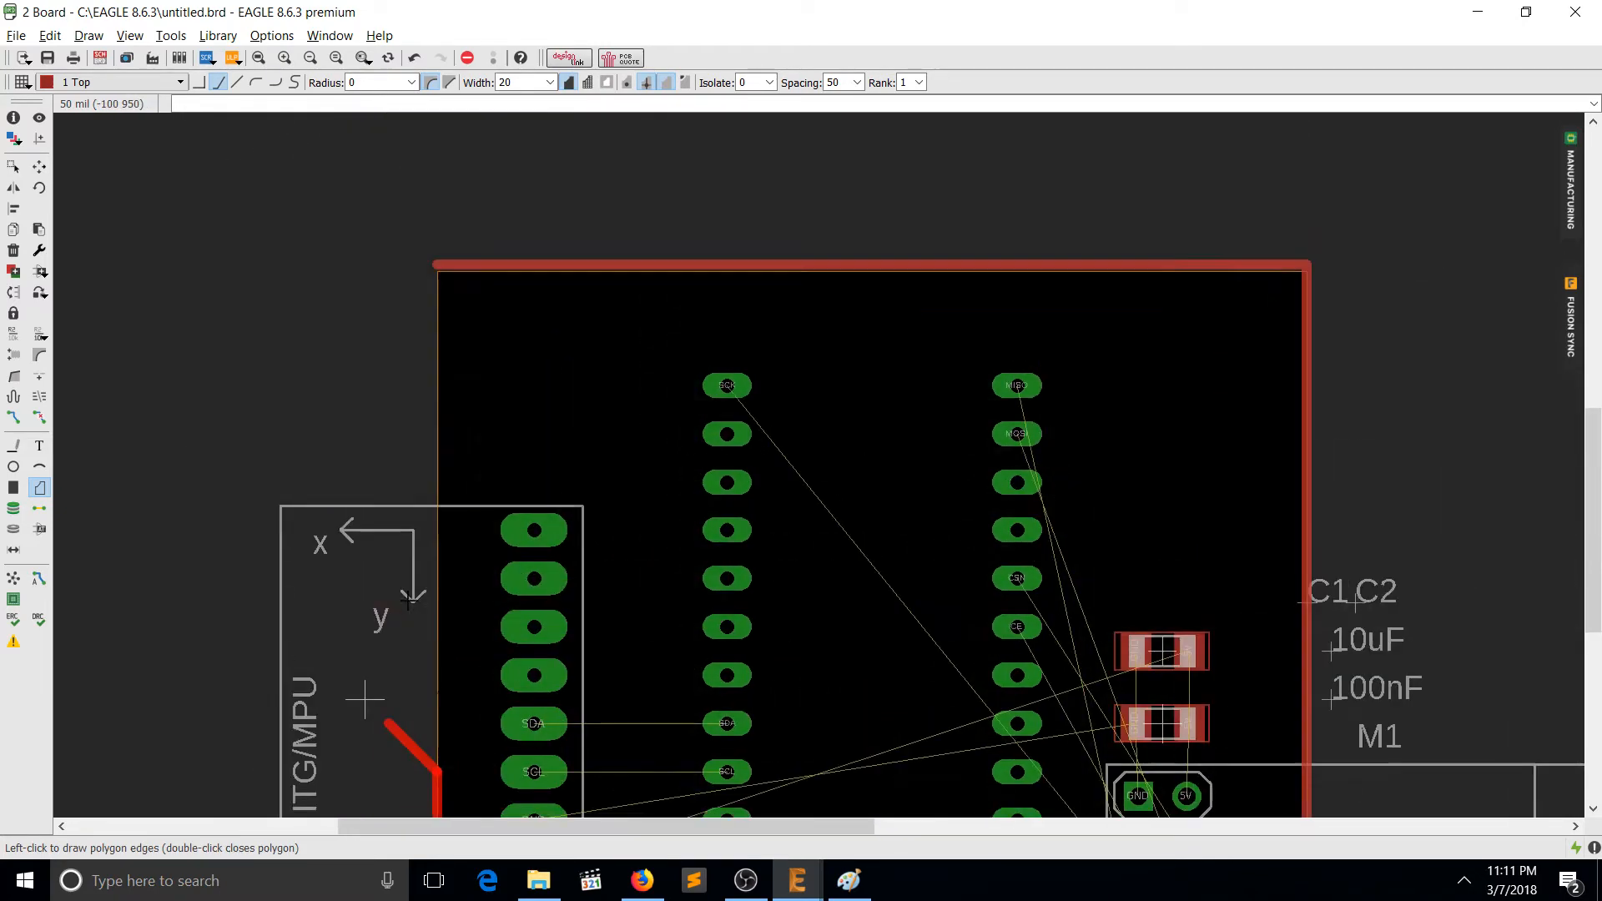
{"action": "double_click", "coordinate": [437, 259]}
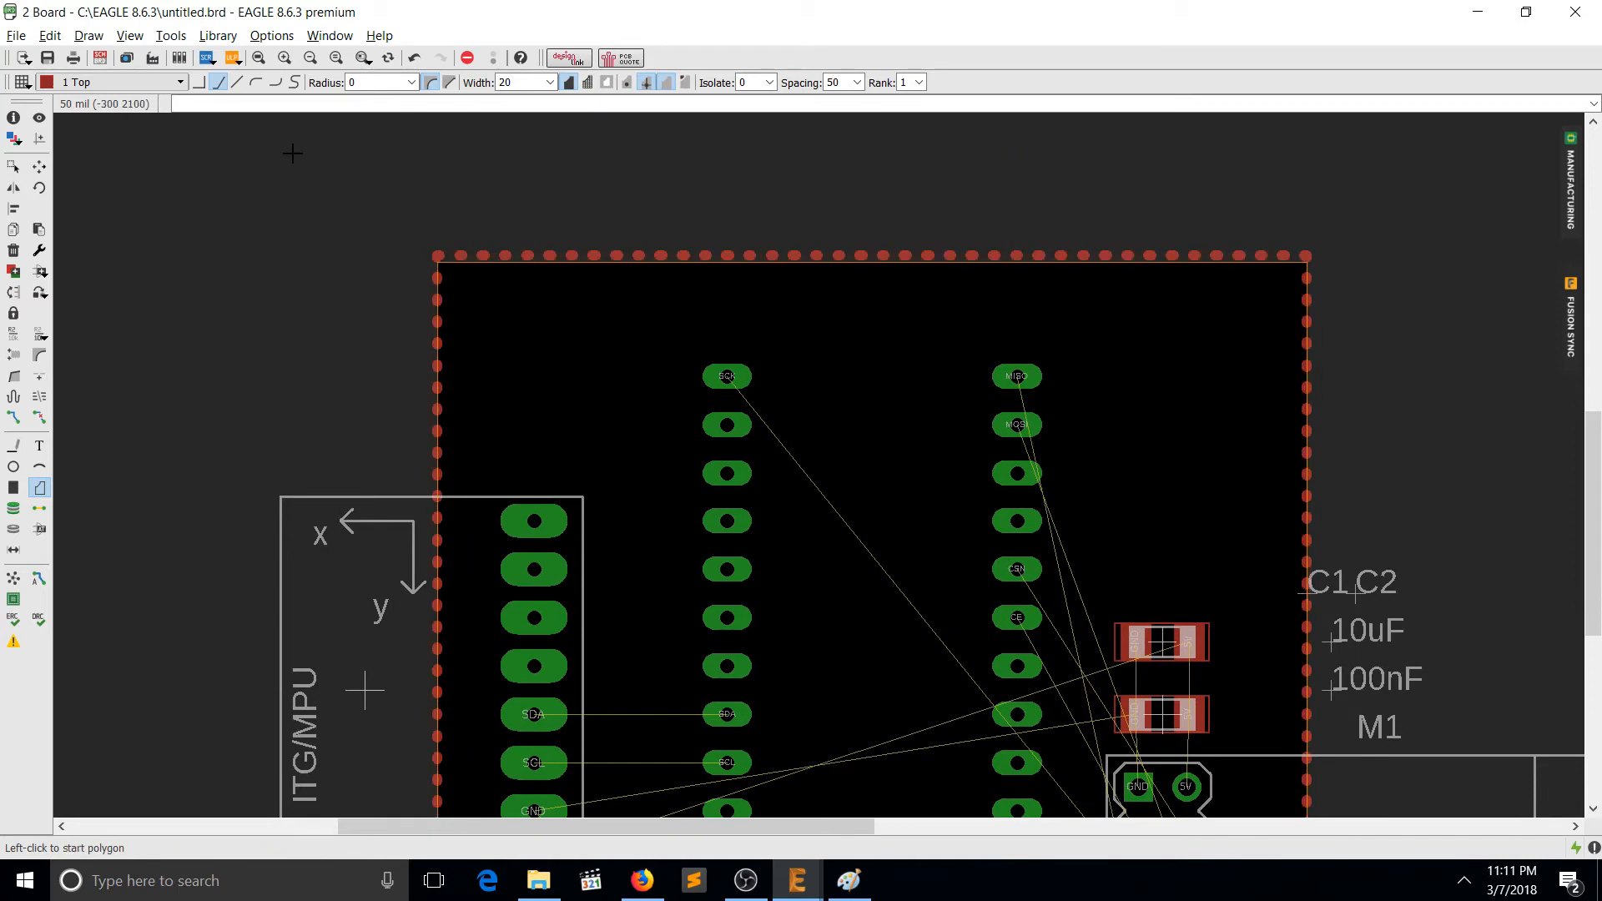
Draw a second copper polygon with a width of 20 around the board outline on the 16 Bottom layer.
{"action": "left_click", "coordinate": [171, 82]}
{"action": "left_click", "coordinate": [84, 111]}
{"action": "left_click", "coordinate": [436, 256]}
{"action": "left_click", "coordinate": [1306, 255]}
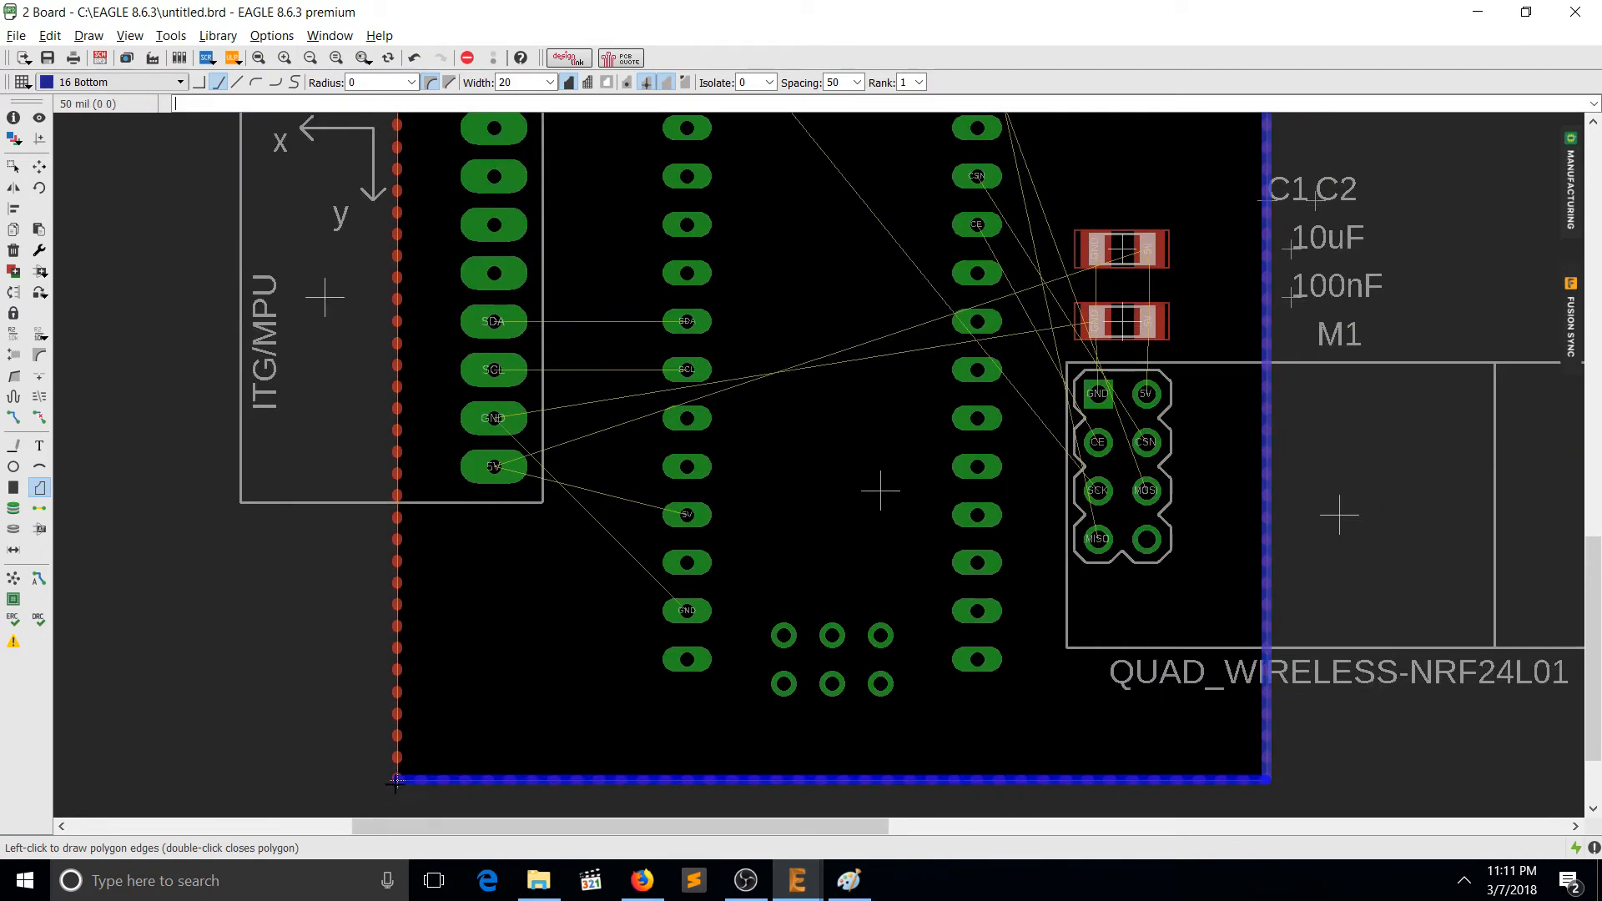
{"action": "left_click", "coordinate": [398, 781]}
{"action": "left_click", "coordinate": [435, 263]}
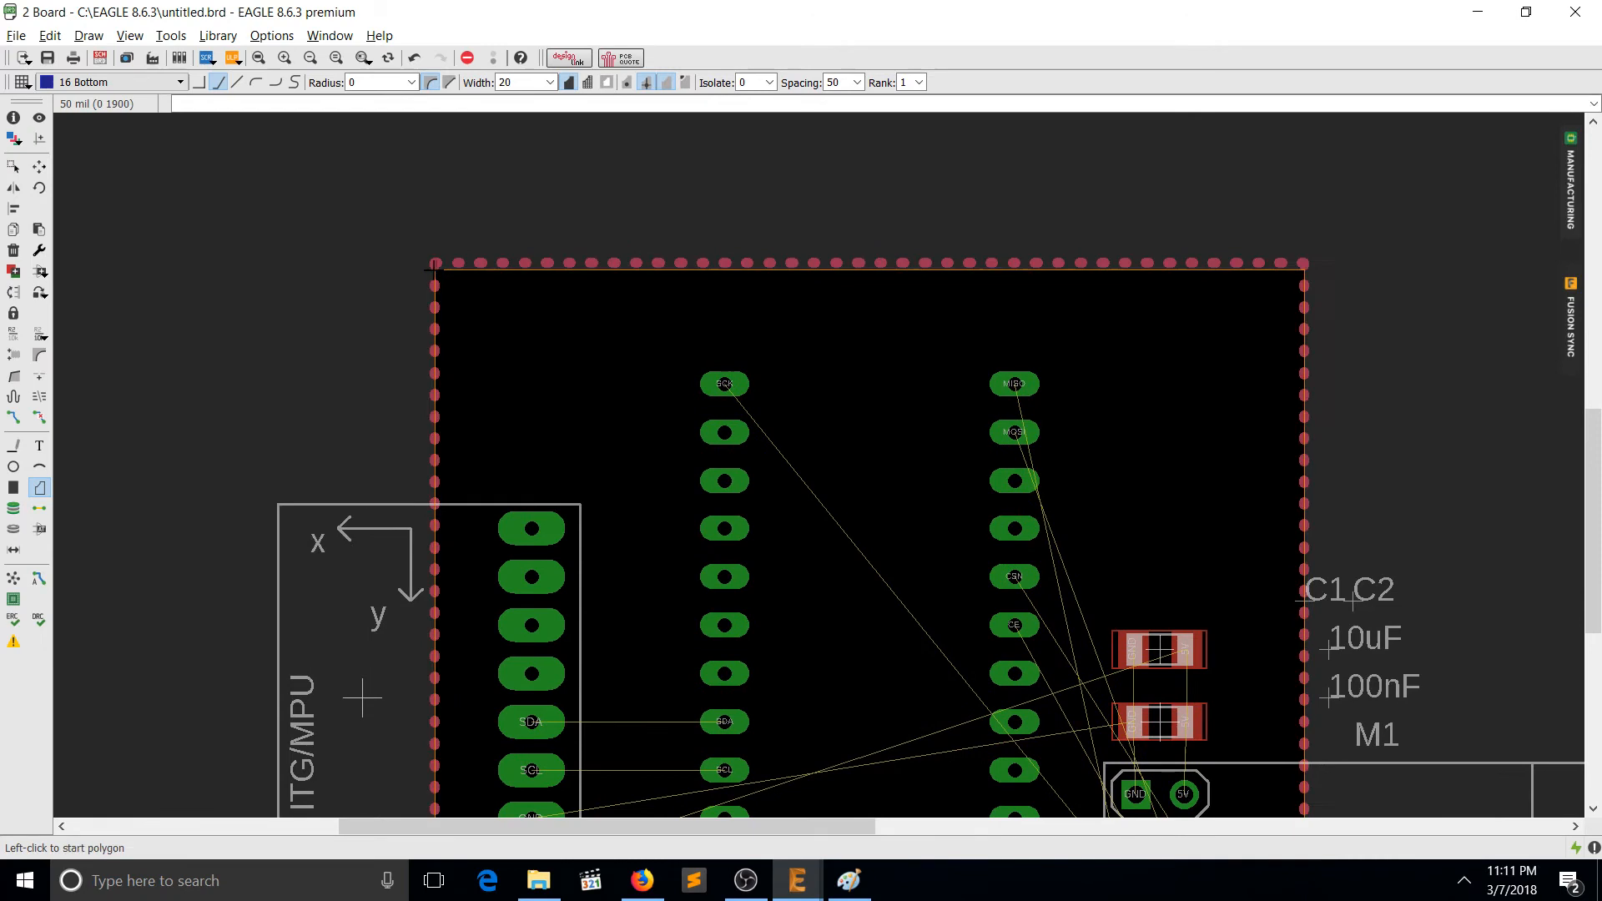
Rename the bottom-layer polygon's signal to GND for this polygon only.
{"action": "type", "text": "name"}
{"action": "key", "text": "Return"}
{"action": "left_click", "coordinate": [671, 257]}
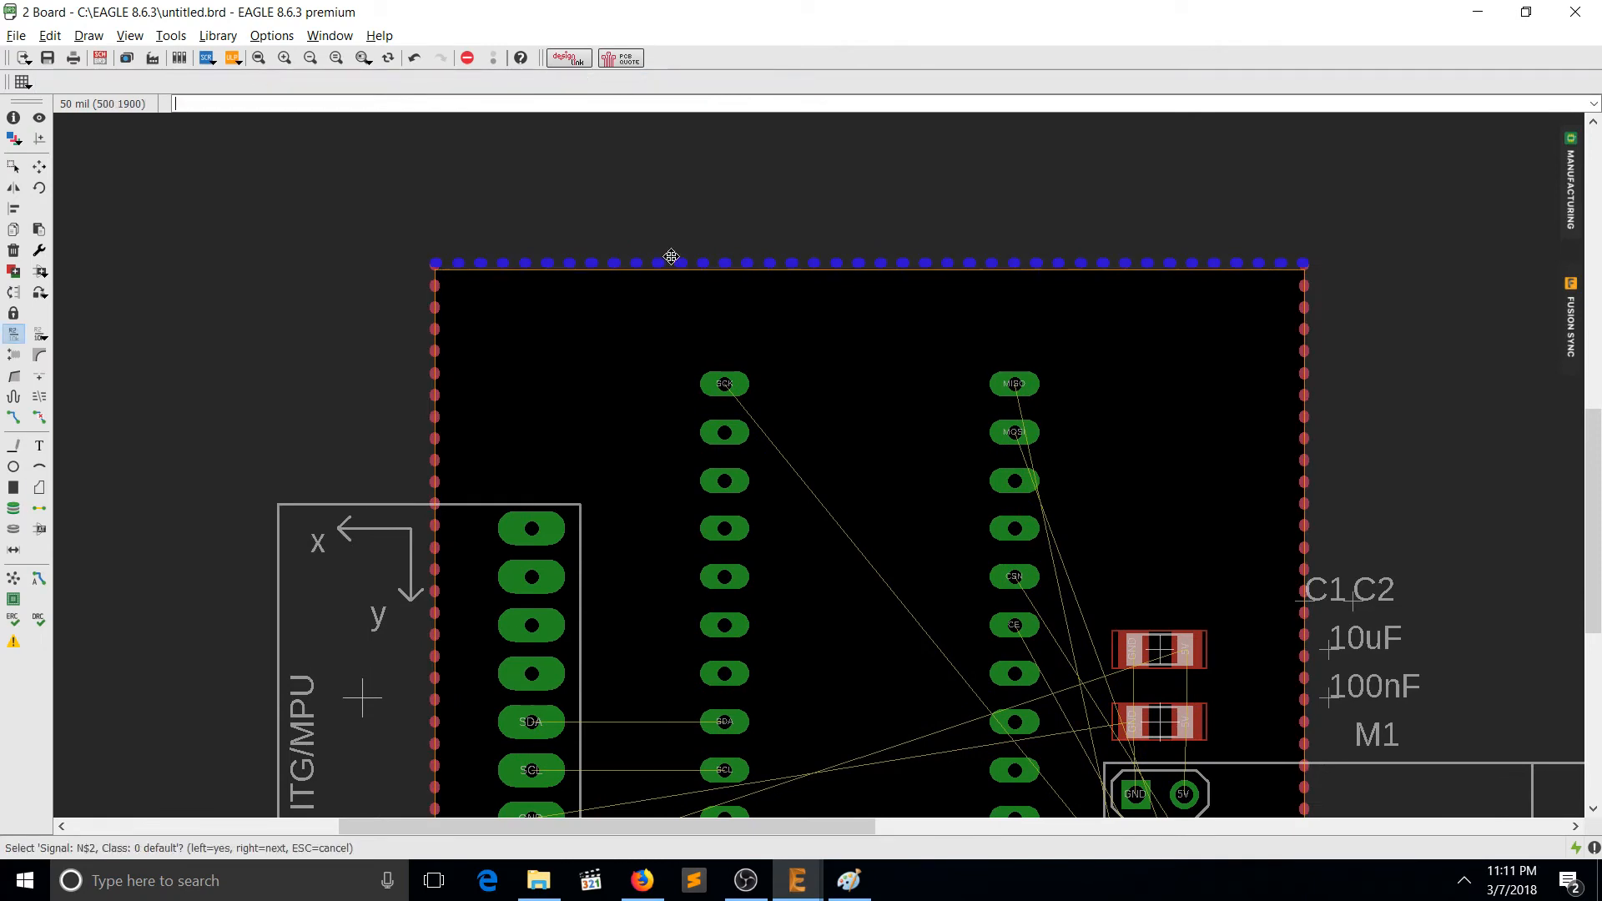
{"action": "type", "text": "GND"}
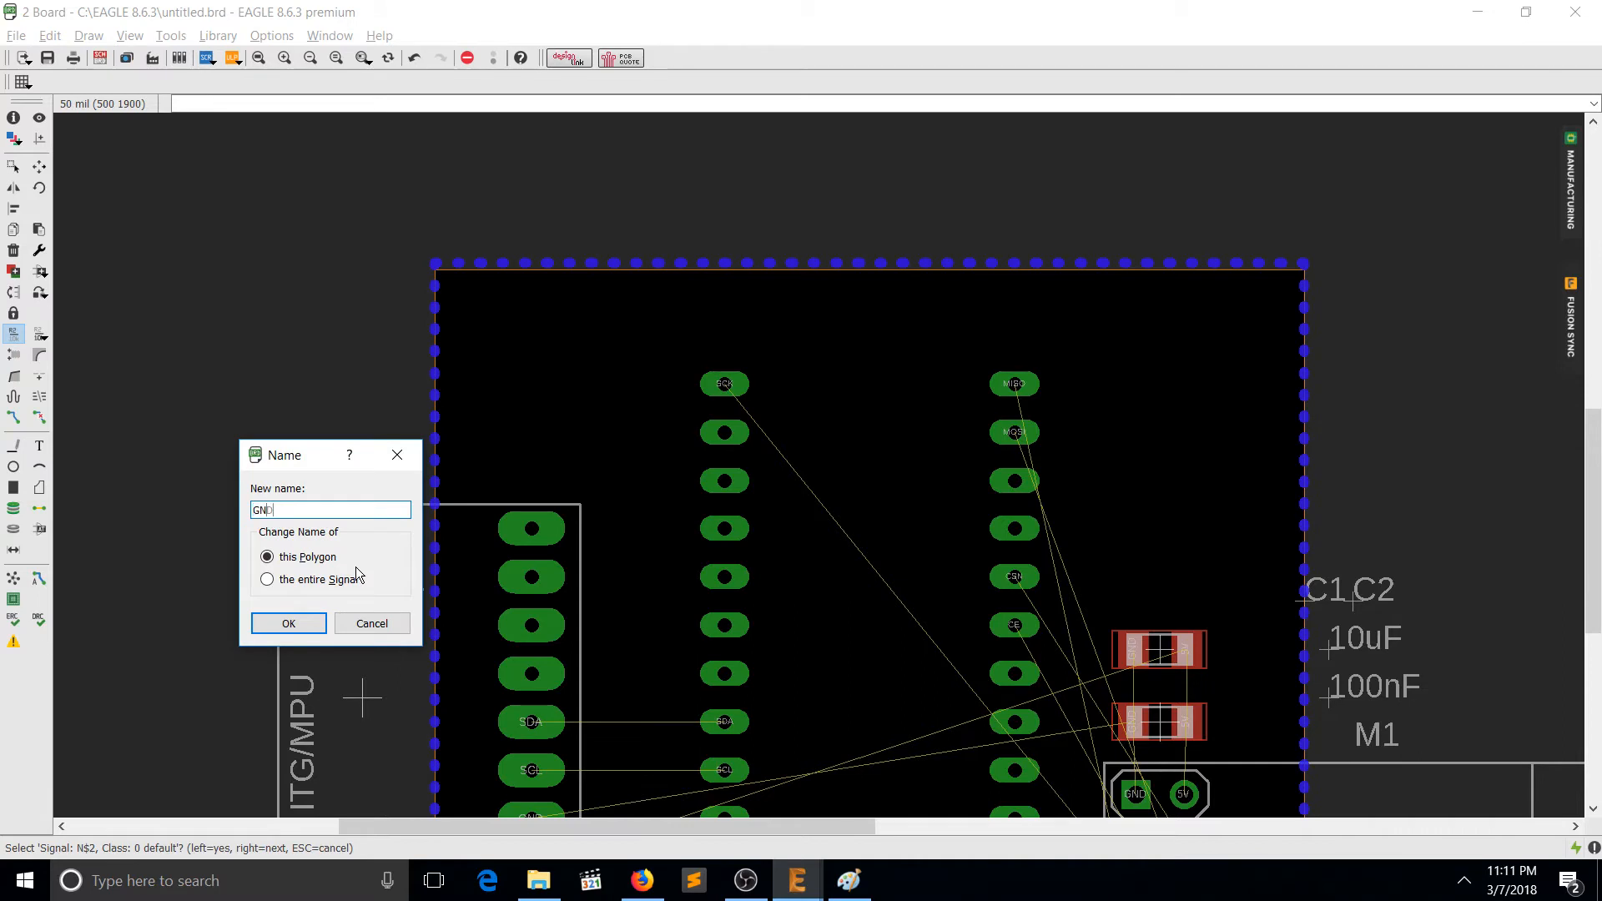
{"action": "key", "text": "Return"}
Rename the top-layer polygon's signal to 5V for this polygon only.
{"action": "left_click", "coordinate": [742, 262]}
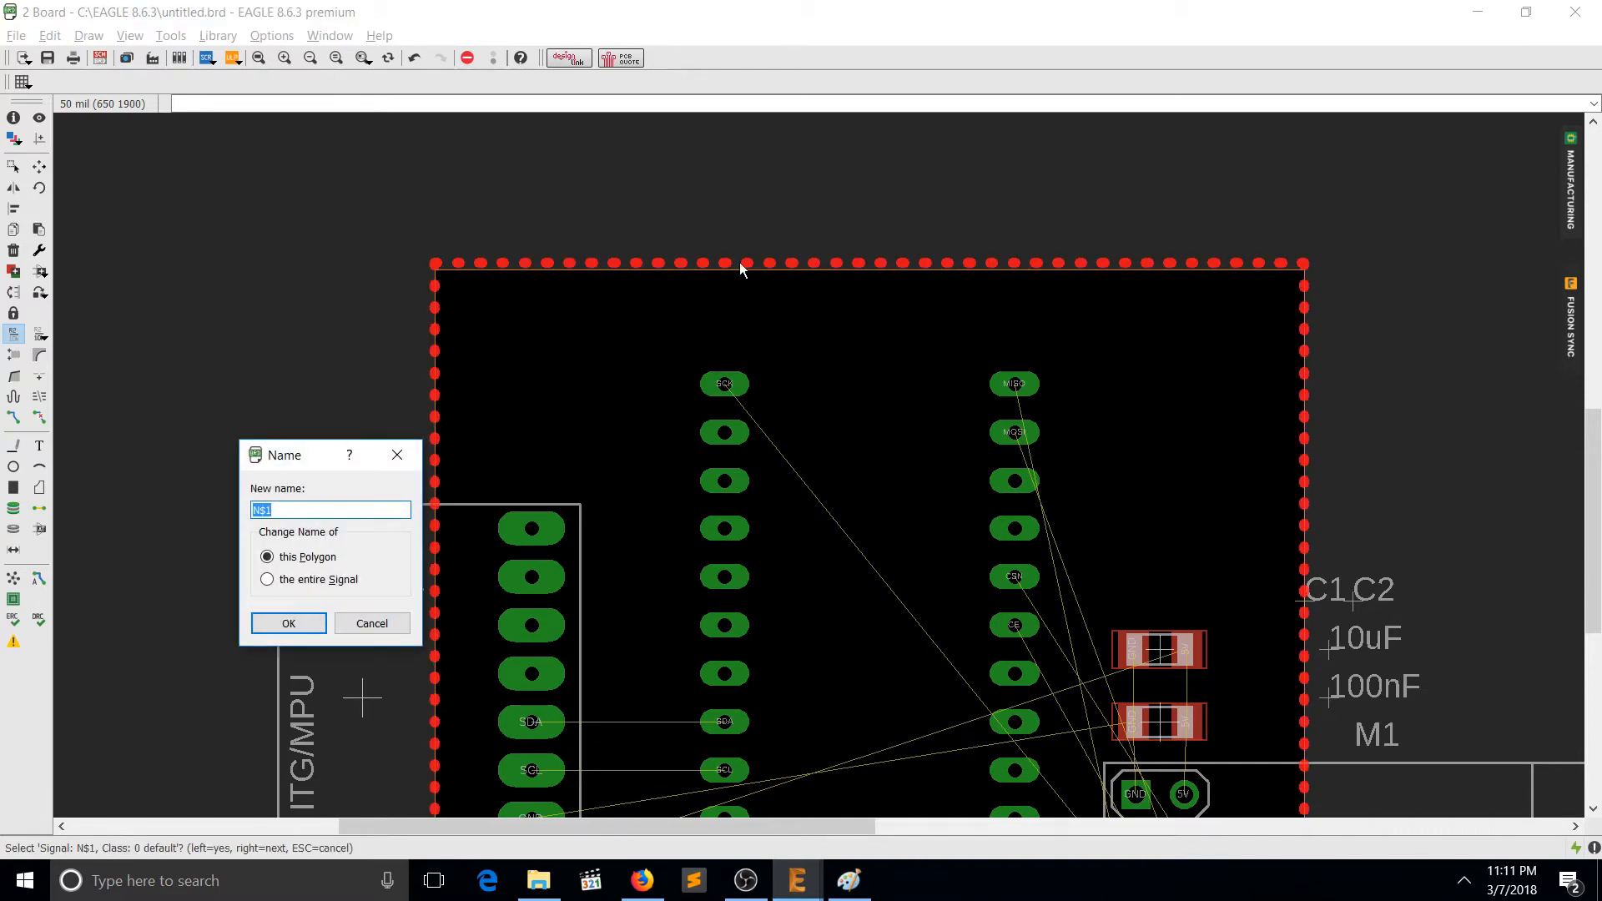
{"action": "type", "text": "5V"}
{"action": "key", "text": "Return"}
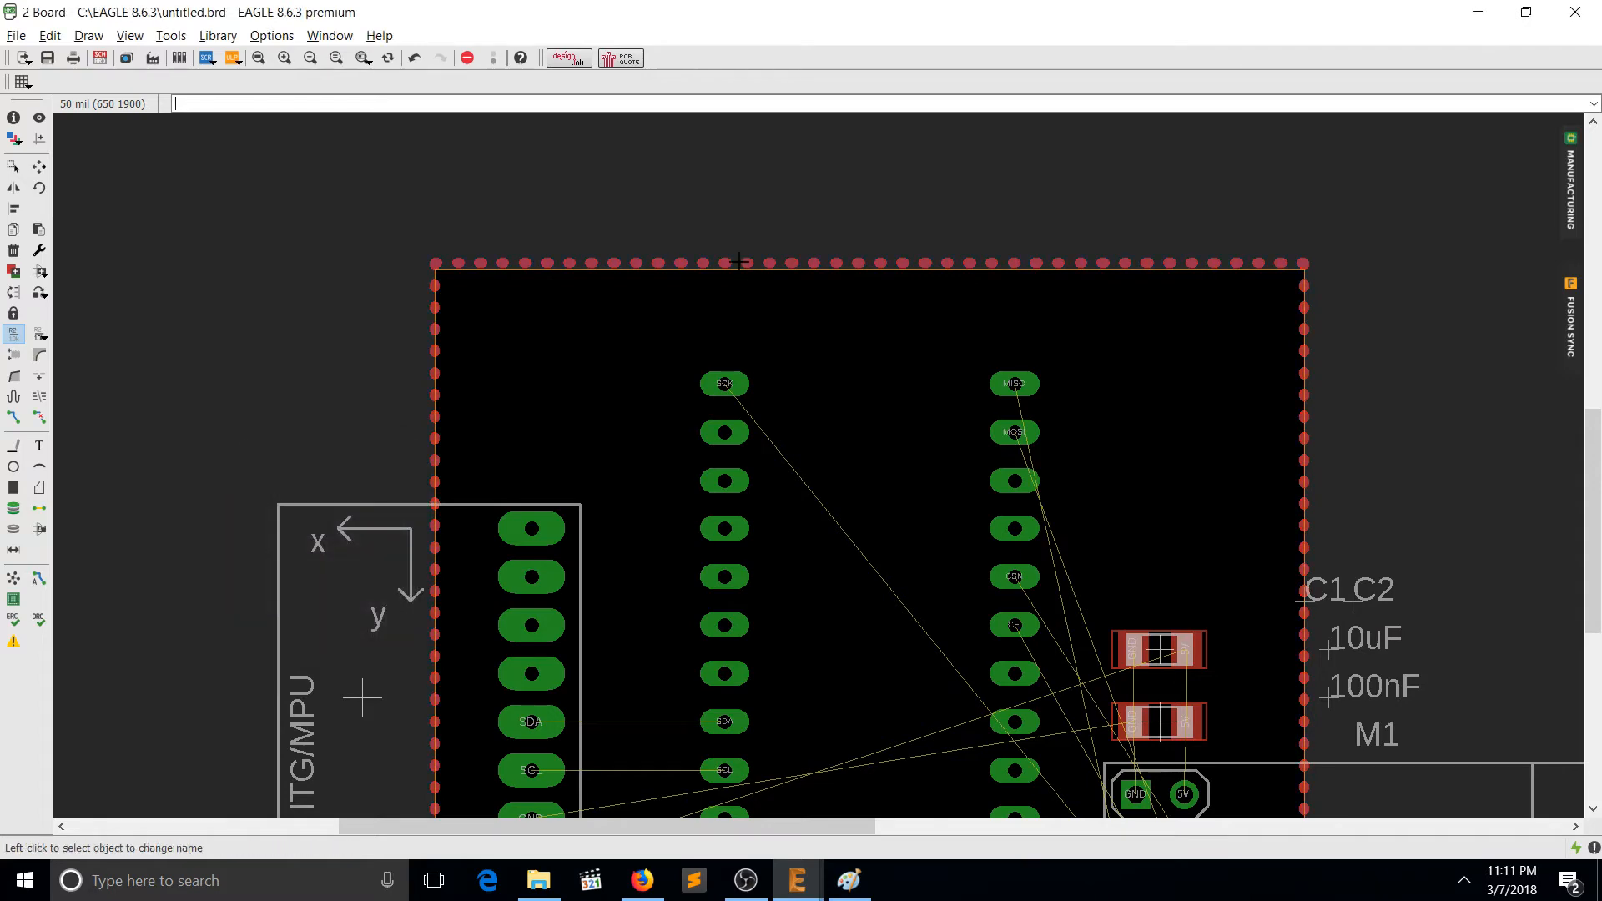
Run ratsnest to fill the 5V and GND polygons, and rip up the fills with RIP @.
{"action": "scroll", "coordinate": [884, 621], "scroll_direction": "down", "scroll_amount": 3}
{"action": "type", "text": "ratsnest"}
{"action": "key", "text": "Return"}
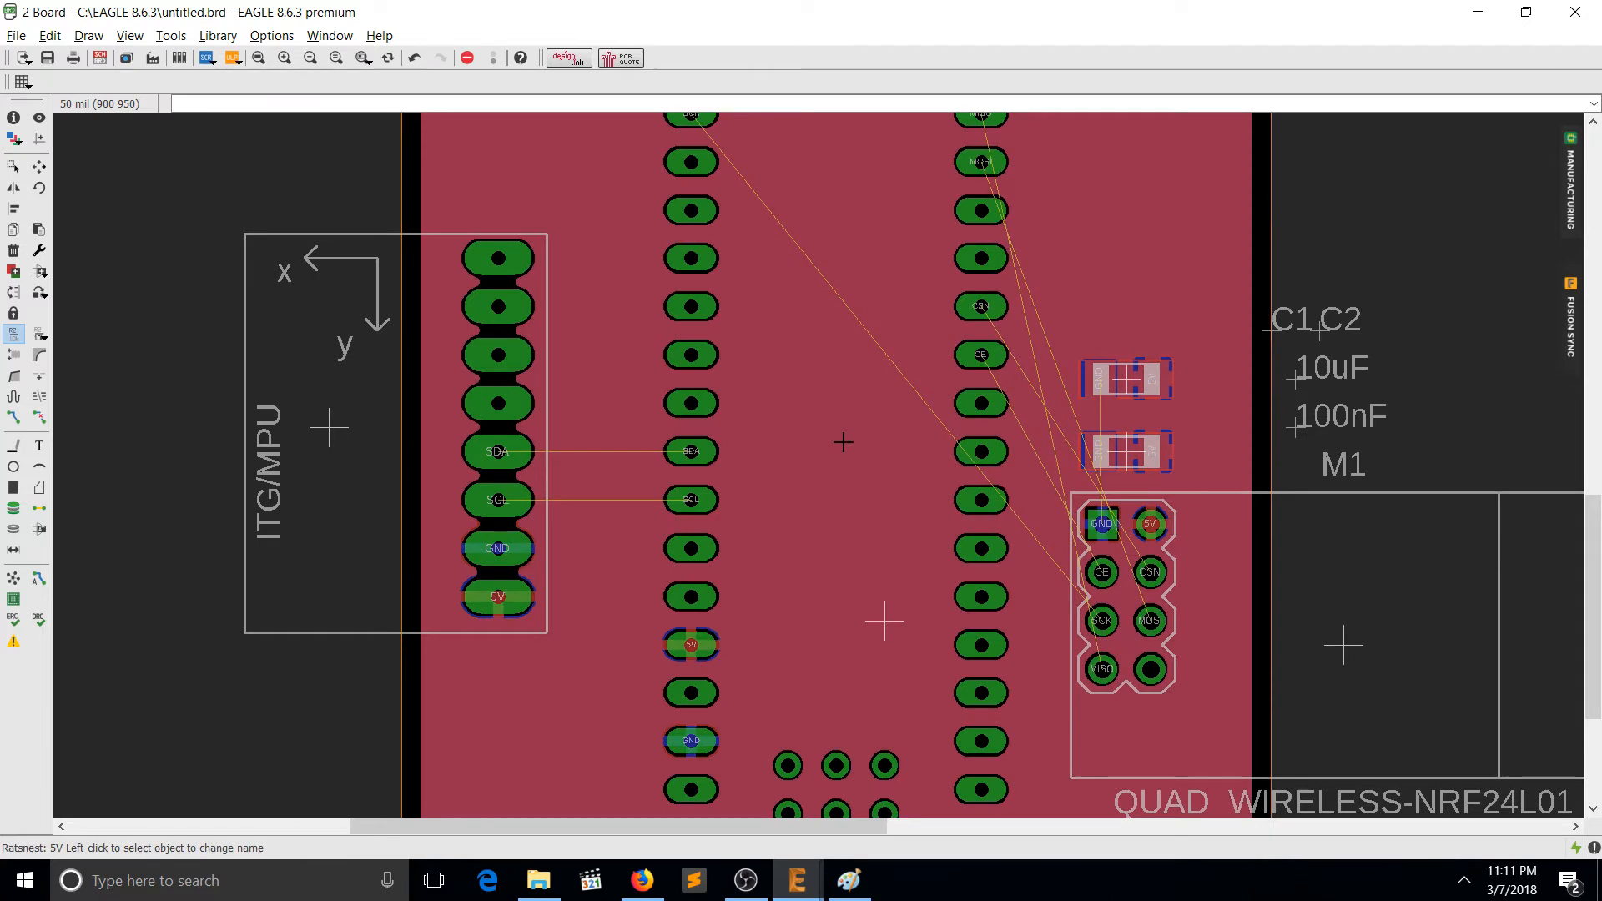
{"action": "type", "text": "RIP @"}
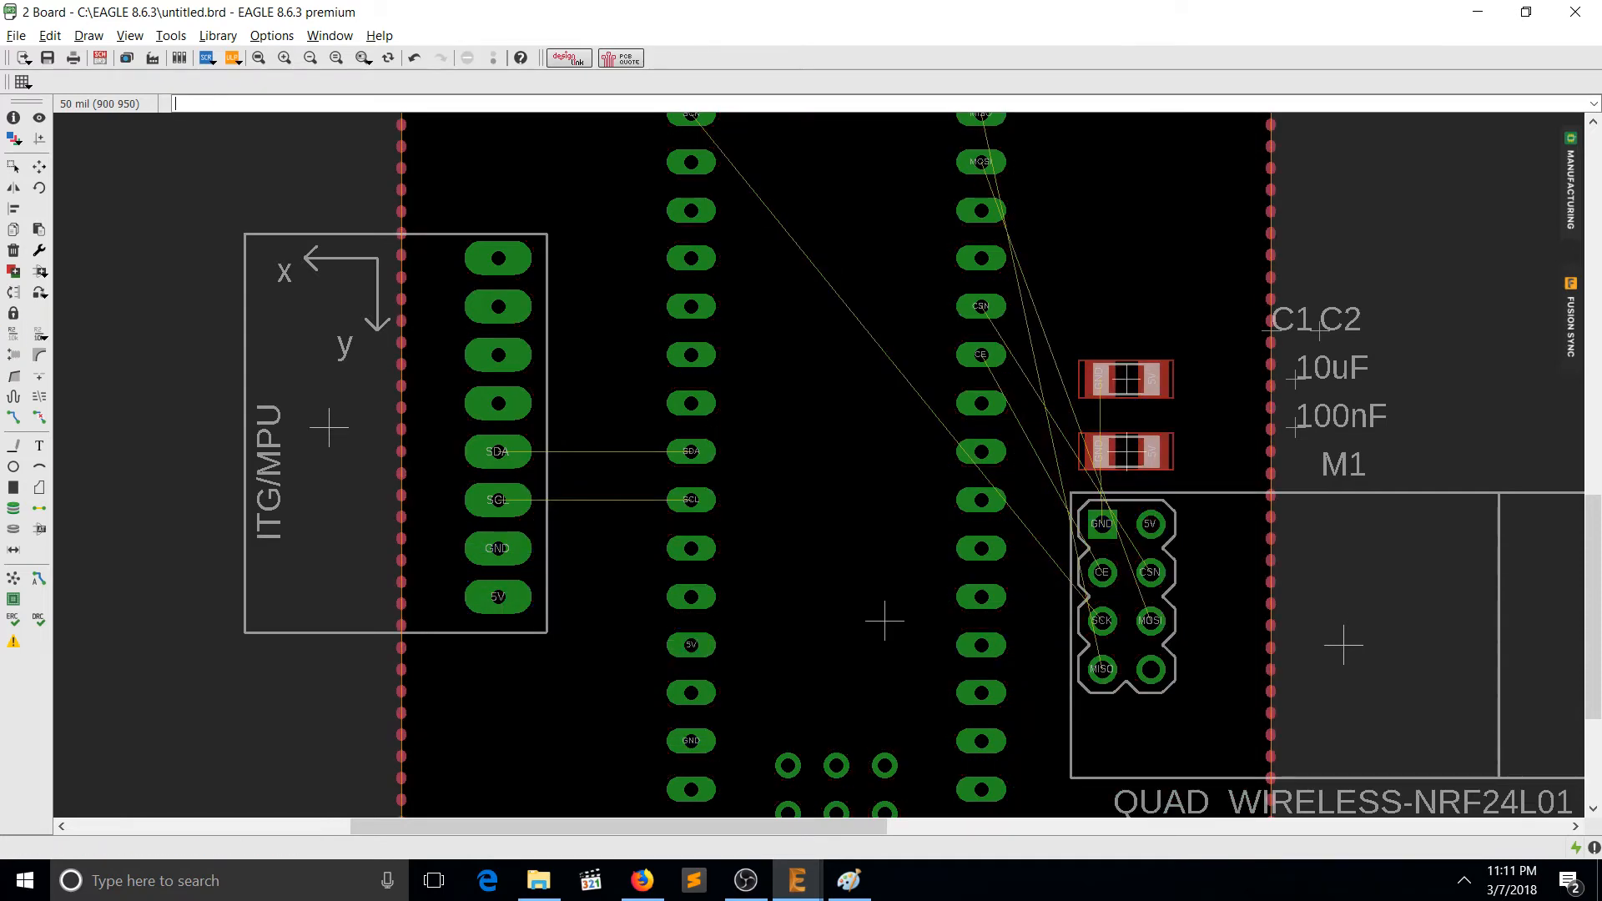
Examine the remaining airwires between the Nano, the capacitors, the NRF24L01 header and the GY-521 pads.
{"action": "key", "text": "ctrl+g"}
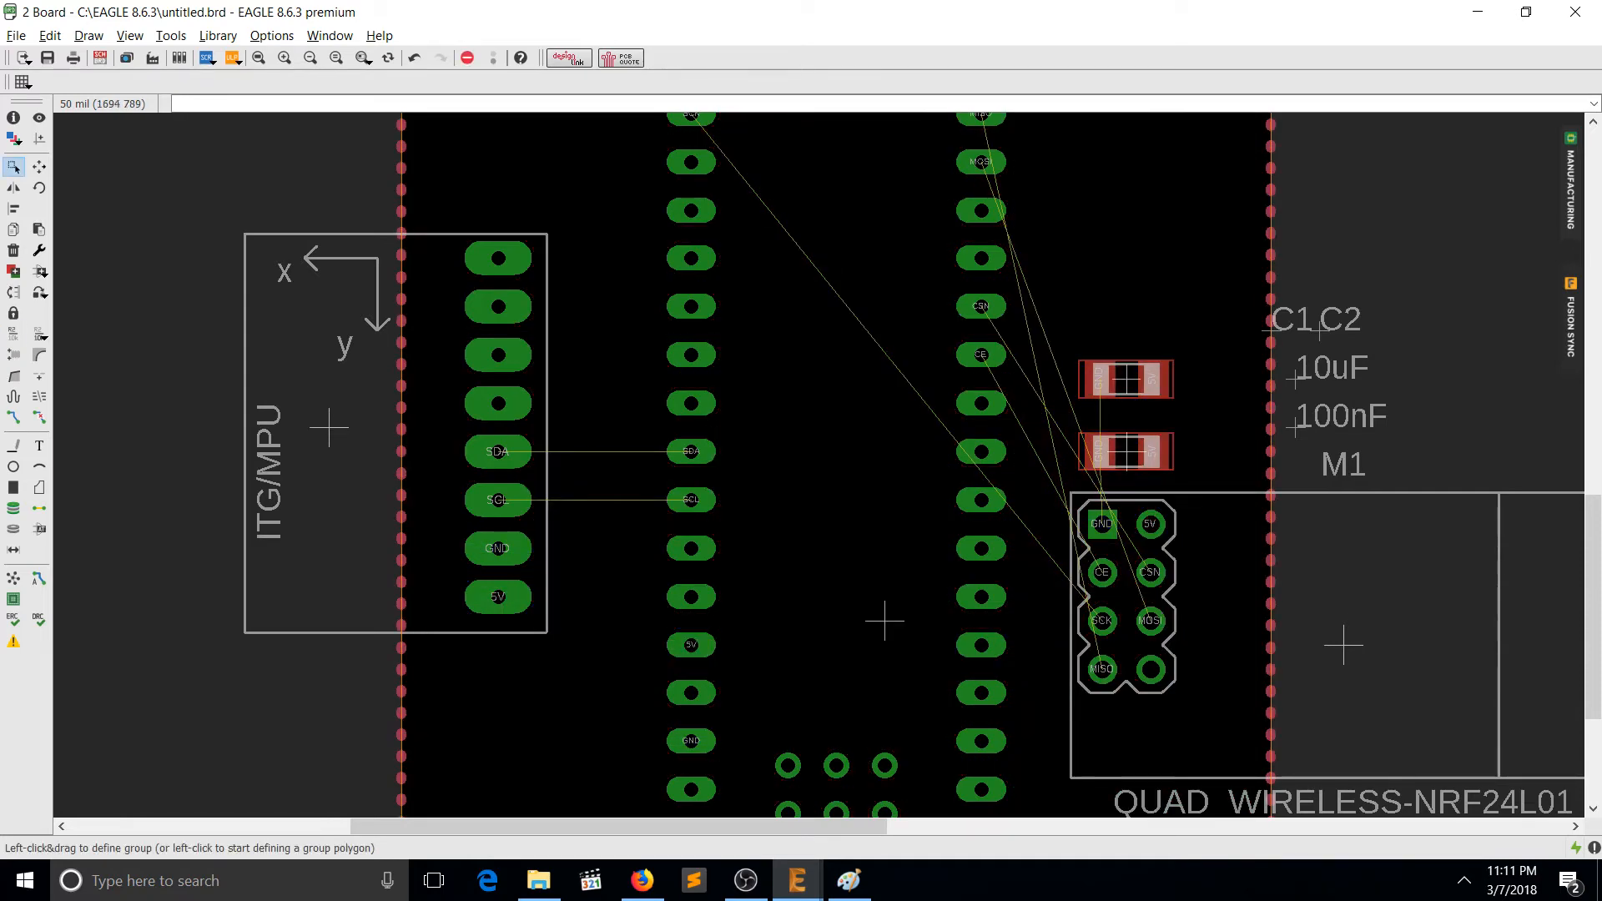
{"action": "scroll", "coordinate": [1268, 577], "scroll_direction": "up", "scroll_amount": 5}
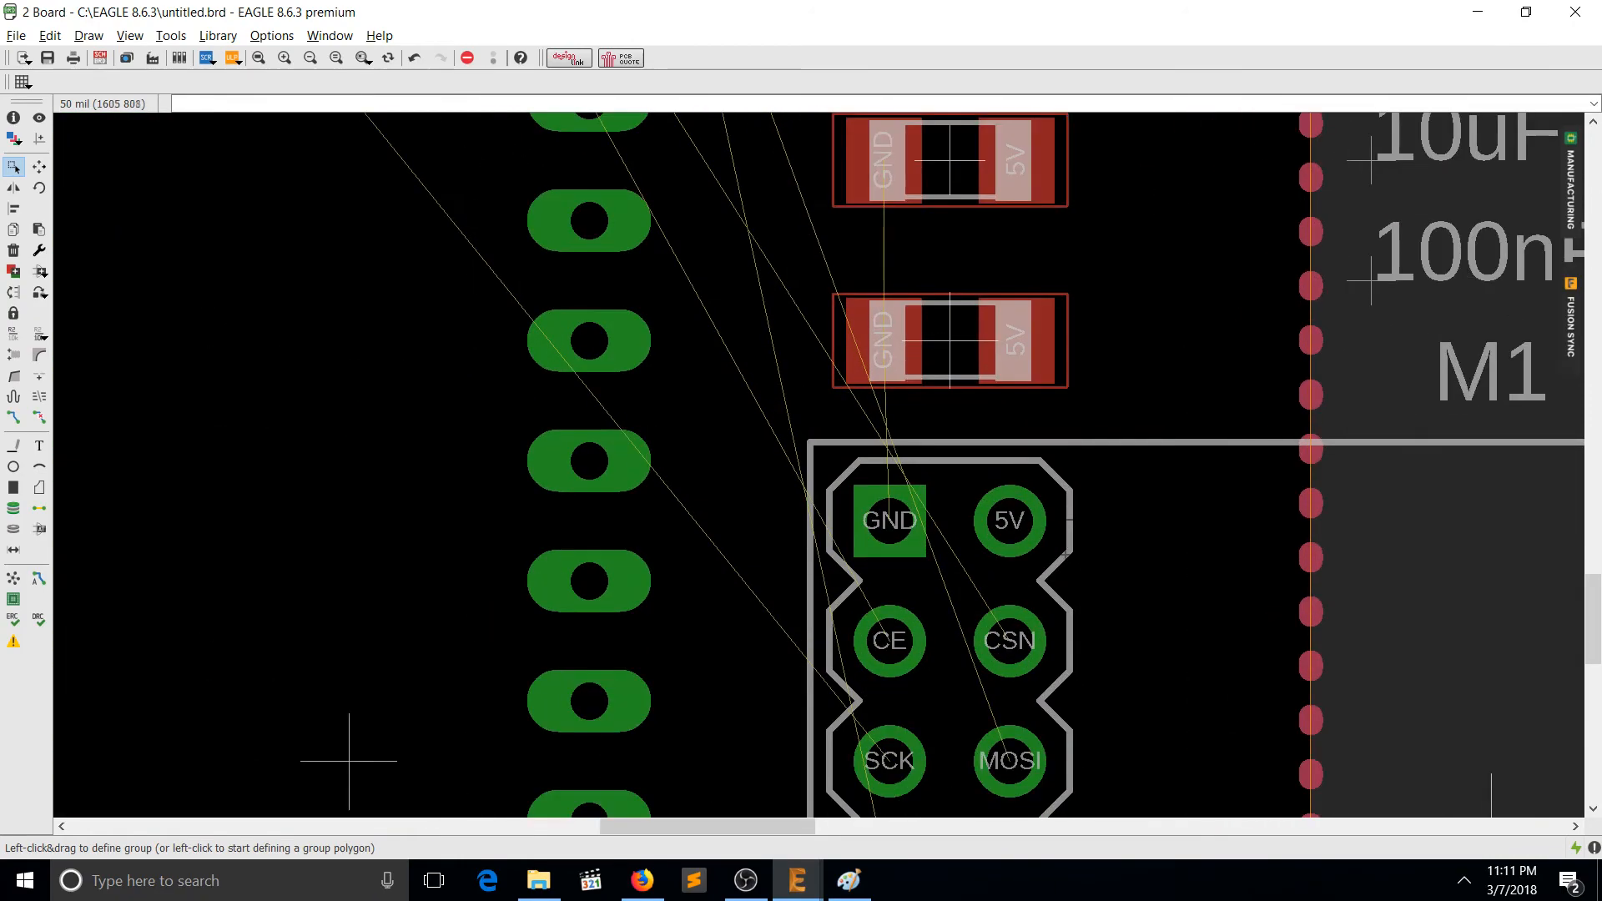
{"action": "scroll", "coordinate": [817, 465], "scroll_direction": "down", "scroll_amount": 3}
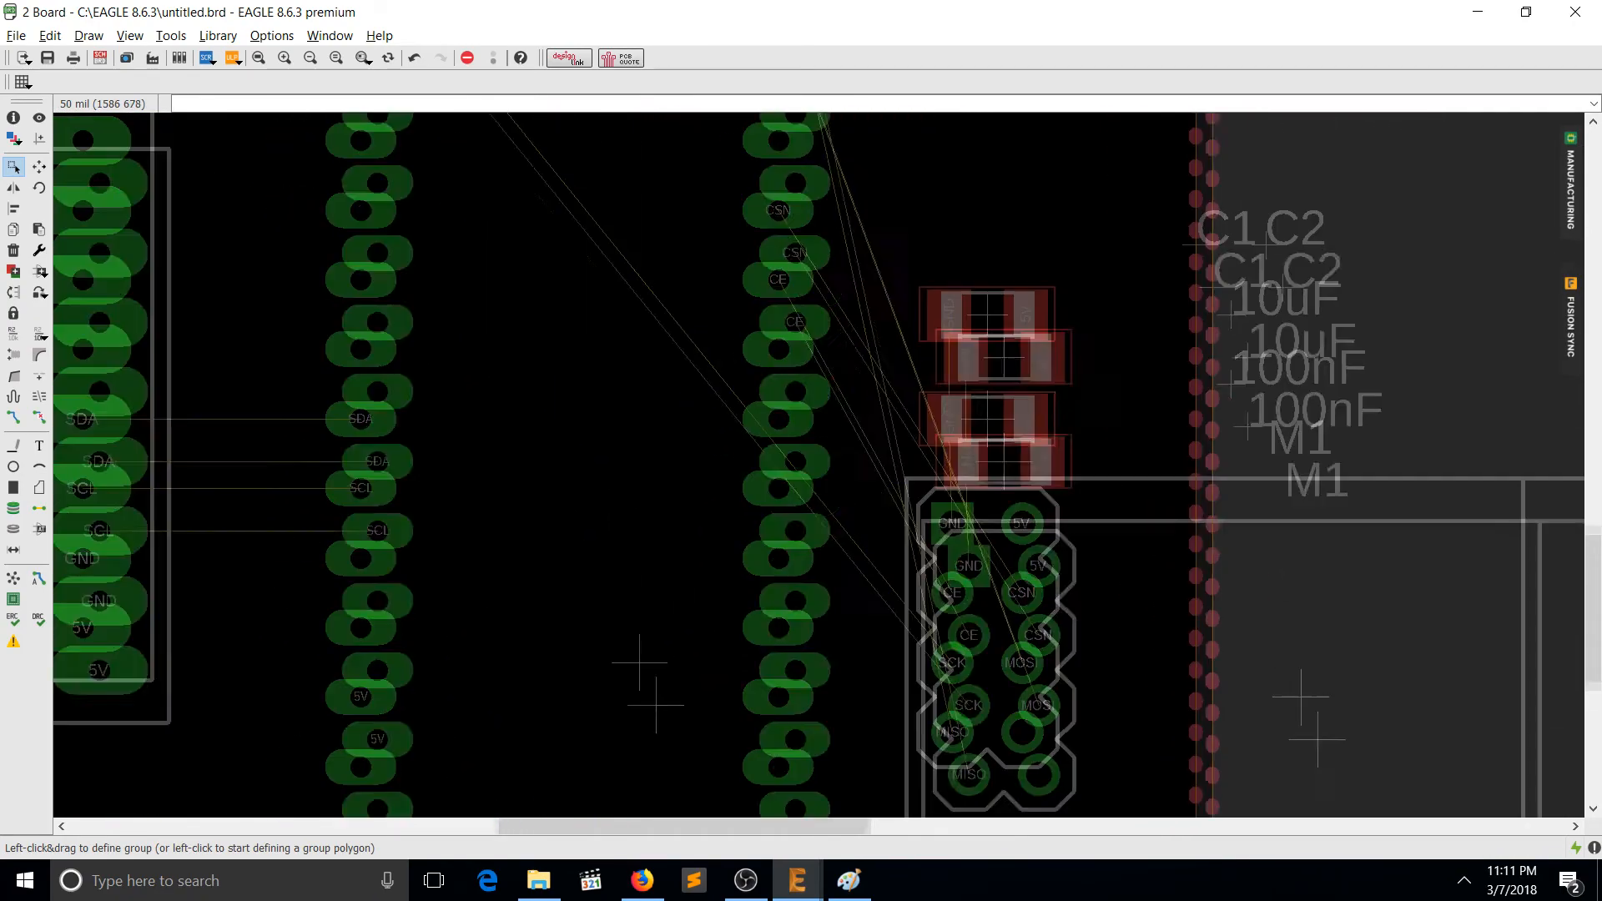
{"action": "scroll", "coordinate": [1064, 619], "scroll_direction": "down", "scroll_amount": 1}
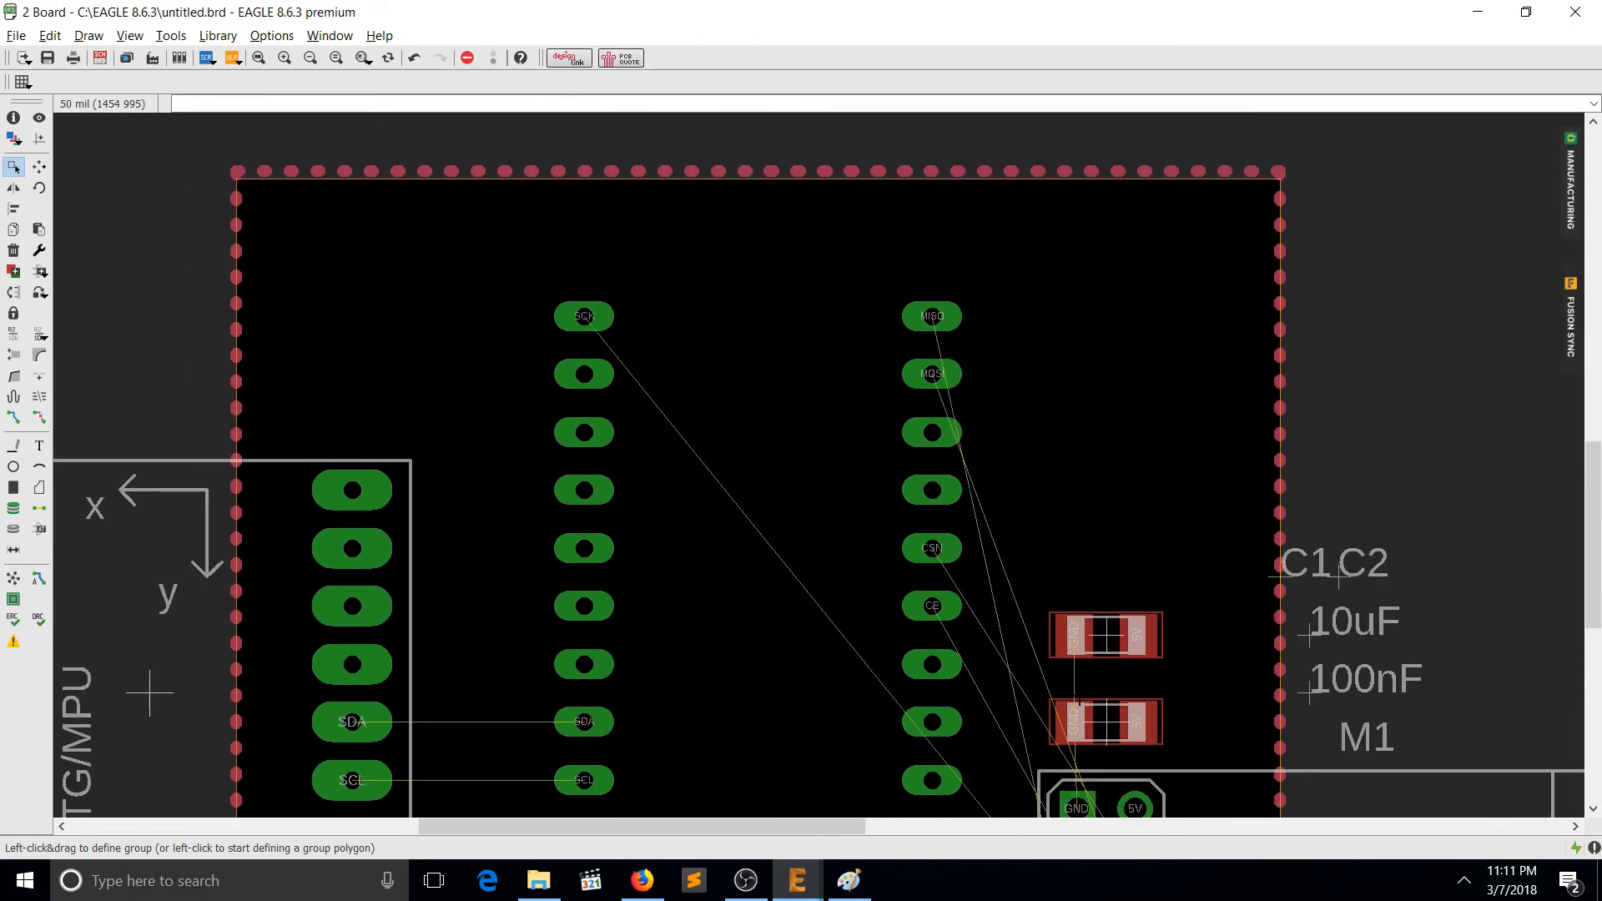
{"action": "middle_click_drag", "start_coordinate": [816, 813], "coordinate": [735, 595]}
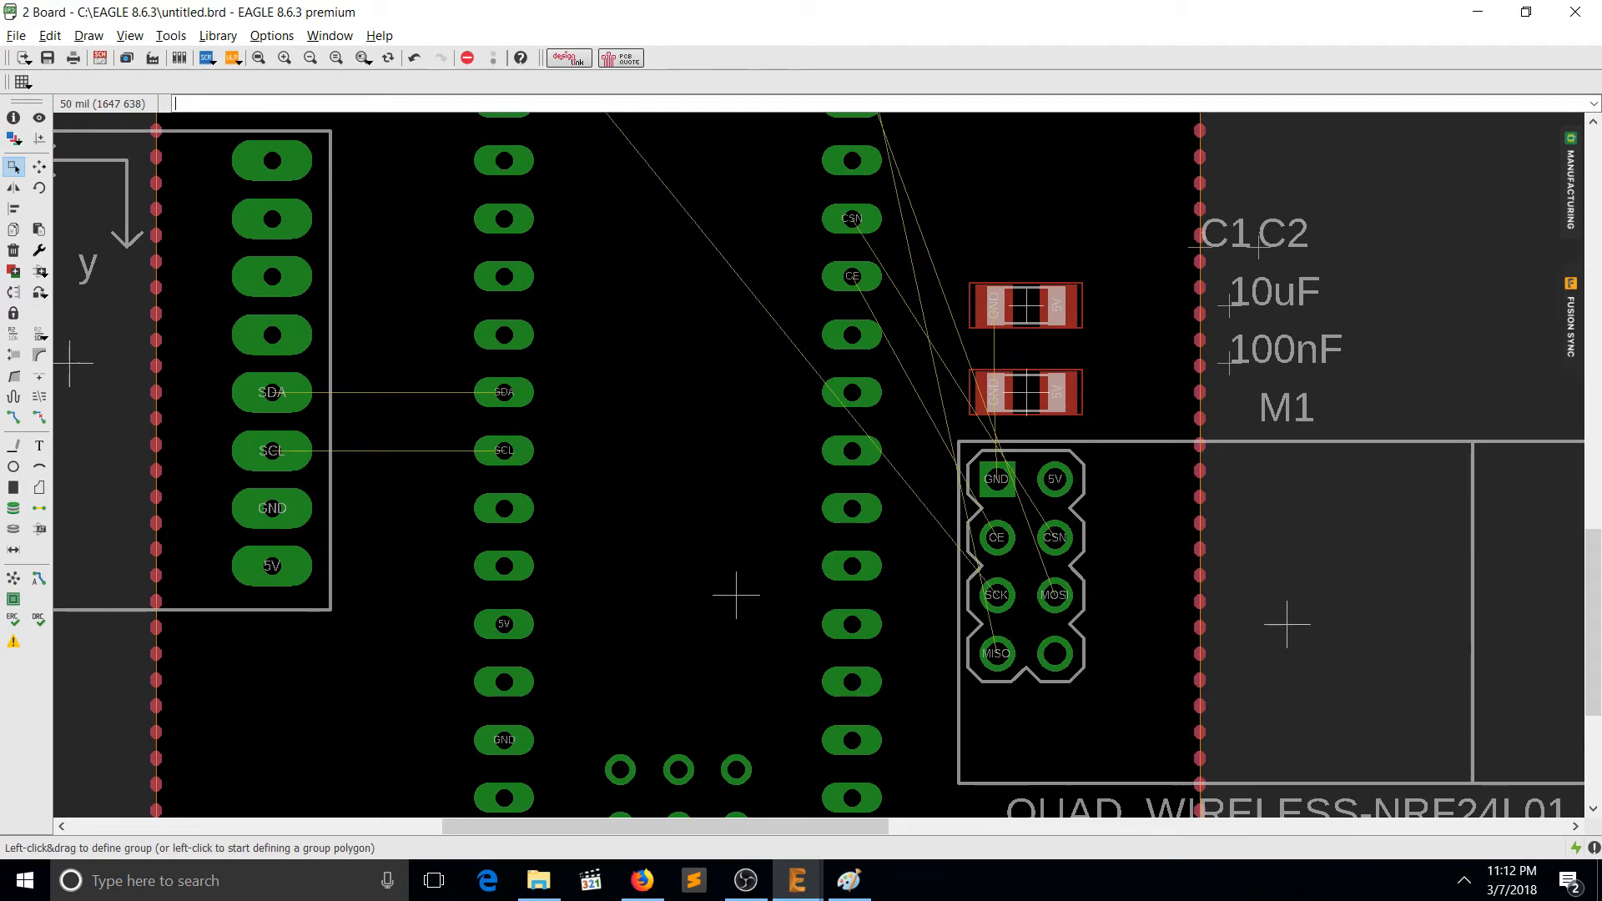
{"action": "middle_click_drag", "start_coordinate": [736, 595], "coordinate": [1062, 619]}
{"action": "scroll", "coordinate": [536, 589], "scroll_direction": "up", "scroll_amount": 1}
{"action": "scroll", "coordinate": [1243, 794], "scroll_direction": "down", "scroll_amount": 1}
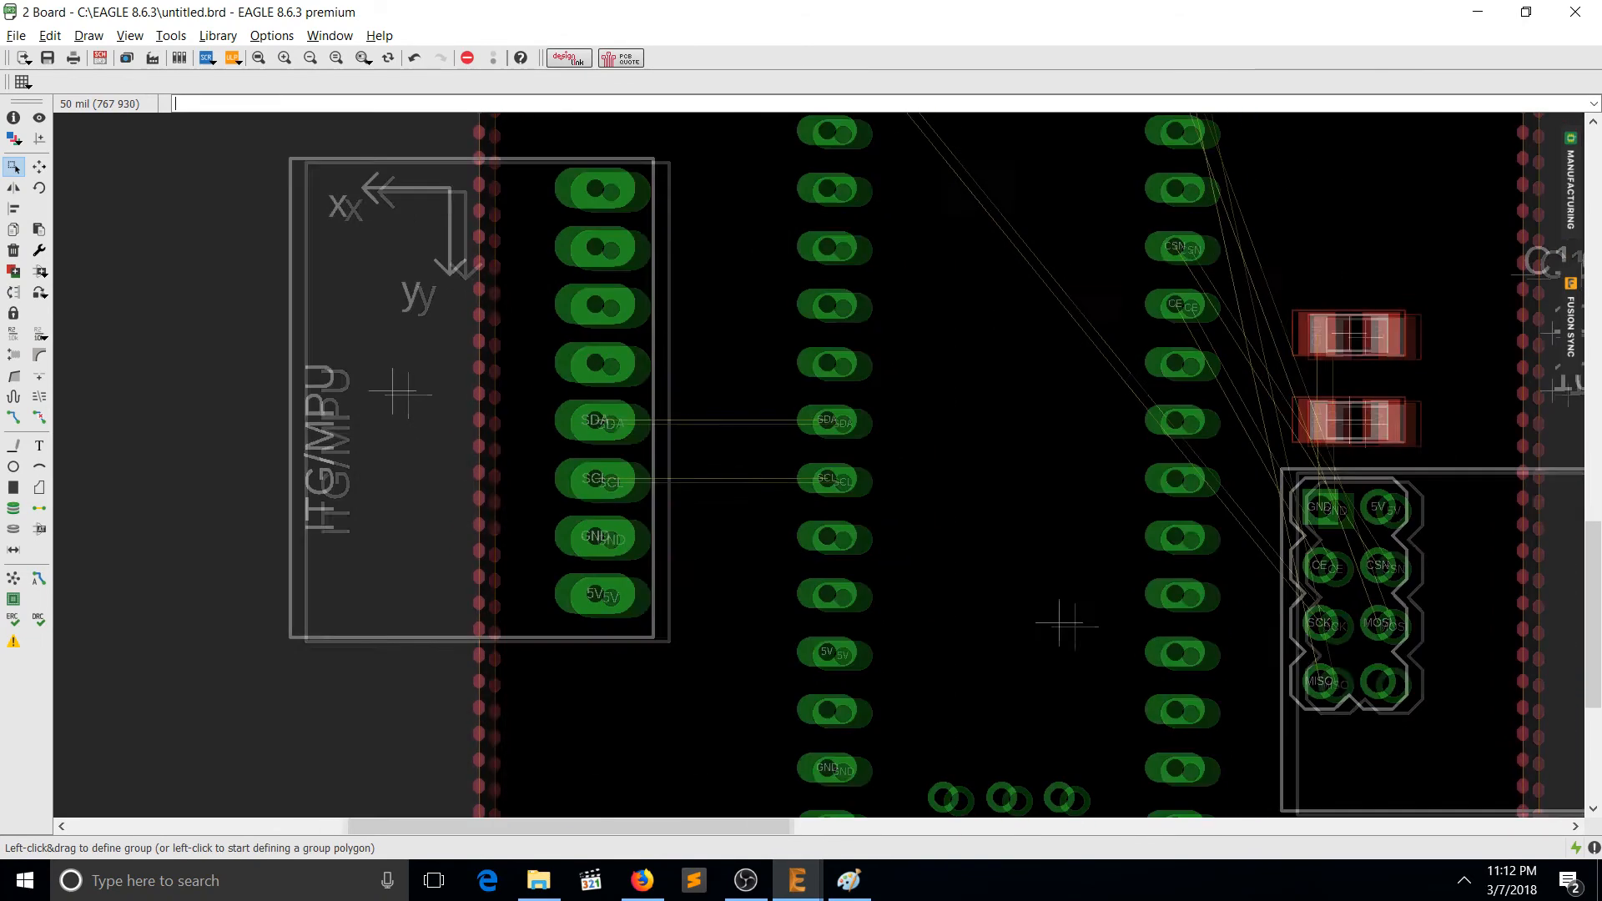
Route the SDA and SCL airwires from the GY-521 straight to the Nano on the 1 Top layer with a width of 40.
{"action": "scroll", "coordinate": [1129, 664], "scroll_direction": "up", "scroll_amount": 2}
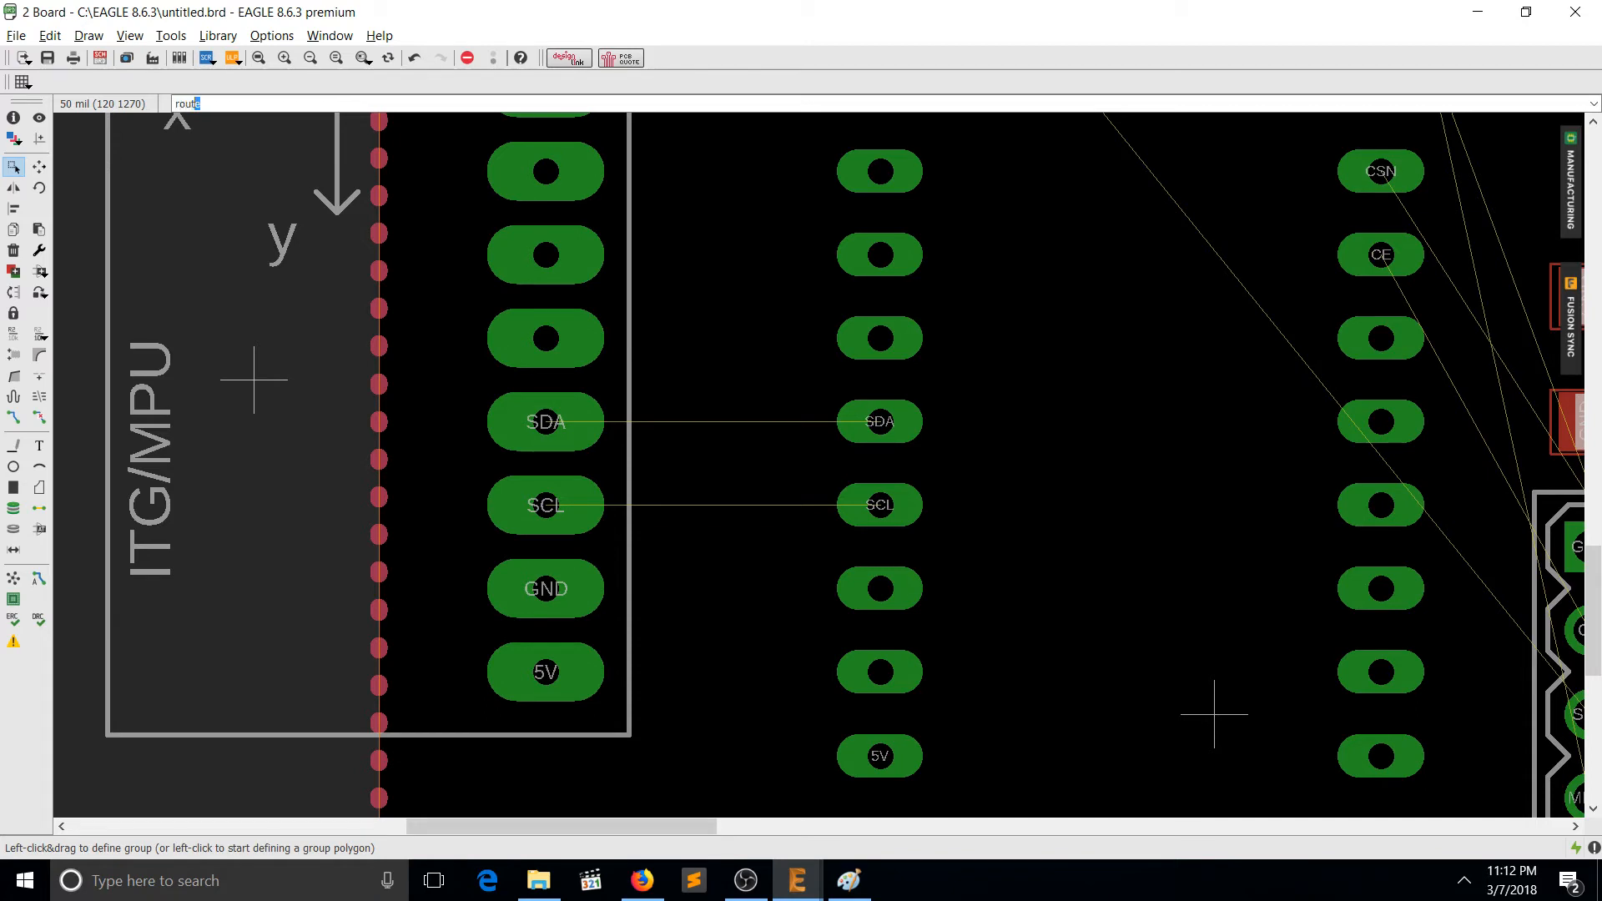
{"action": "key", "text": "Return"}
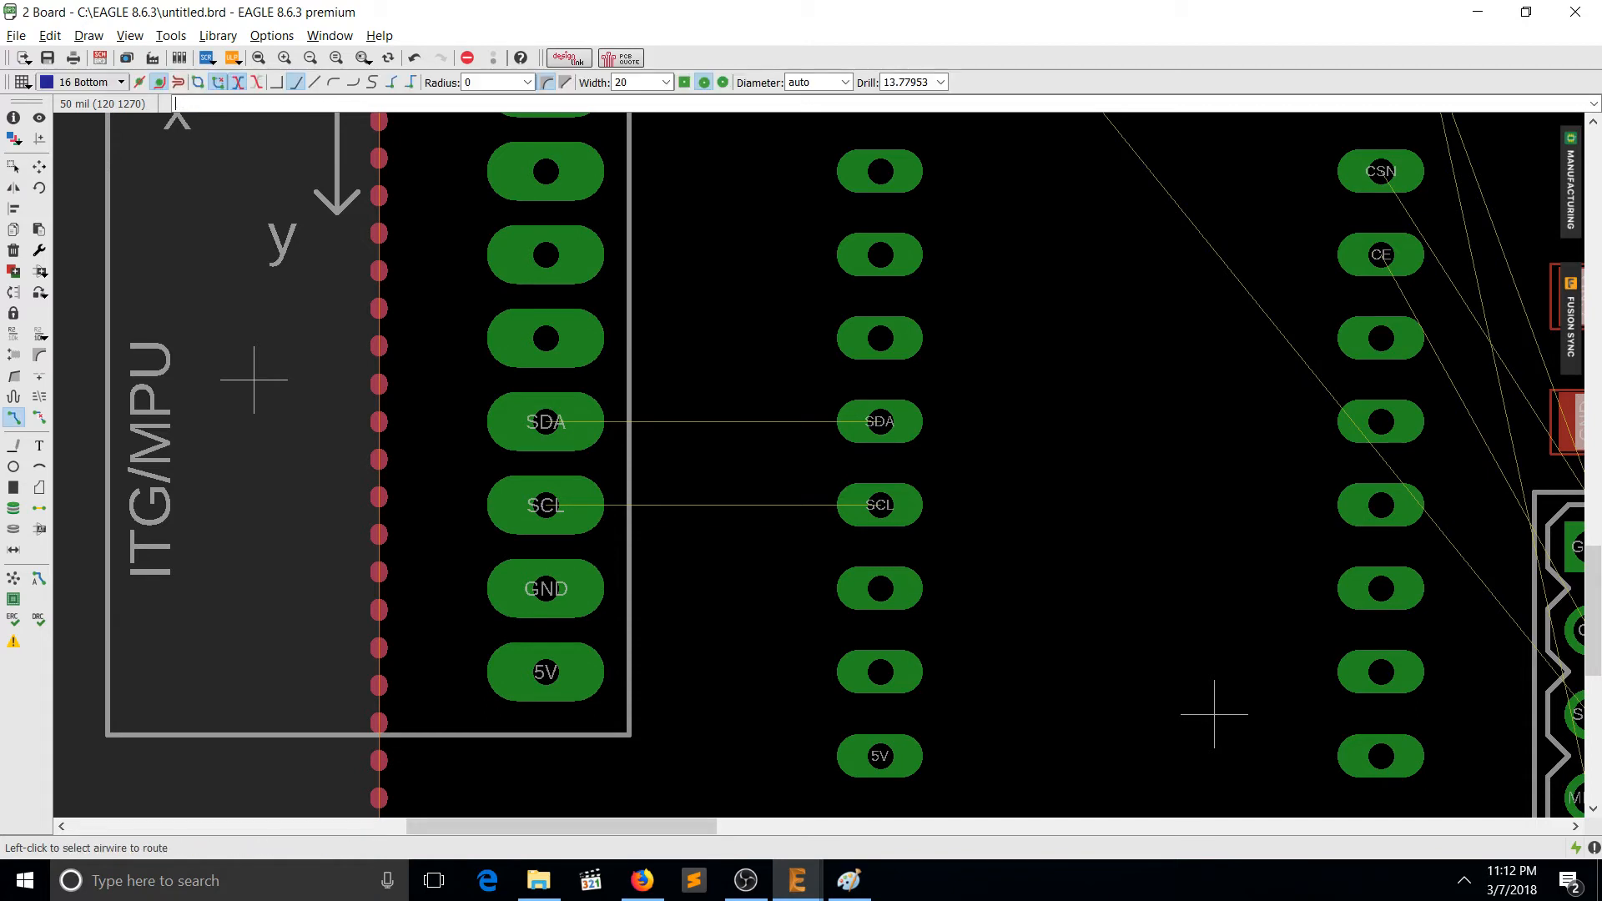
{"action": "left_click", "coordinate": [83, 82]}
{"action": "left_click", "coordinate": [67, 97]}
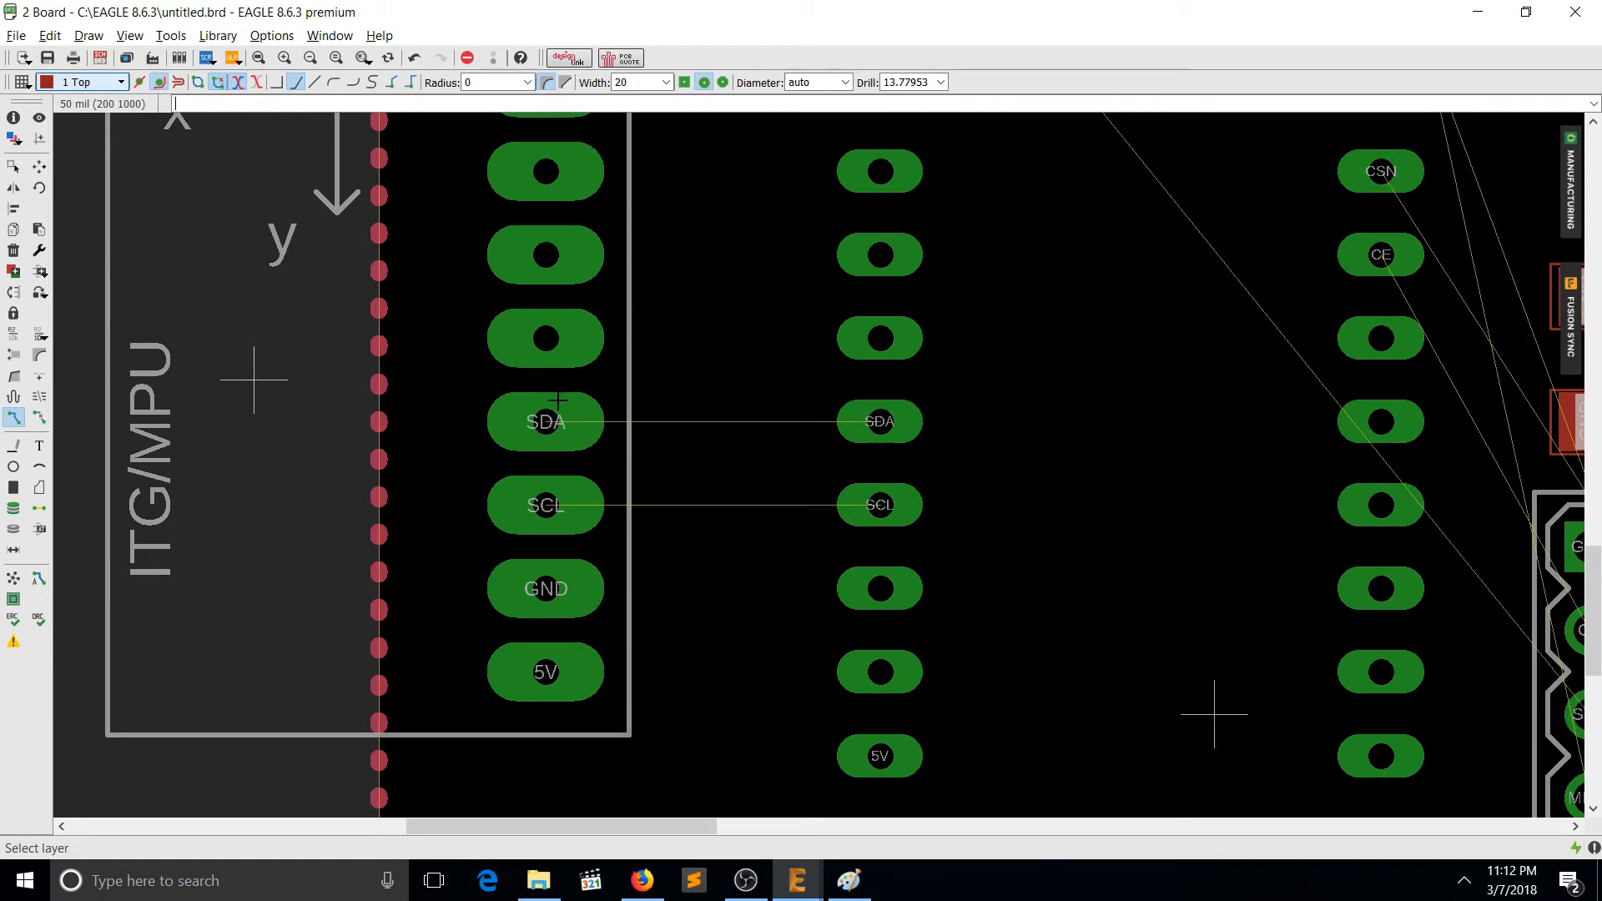
{"action": "left_click", "coordinate": [557, 402]}
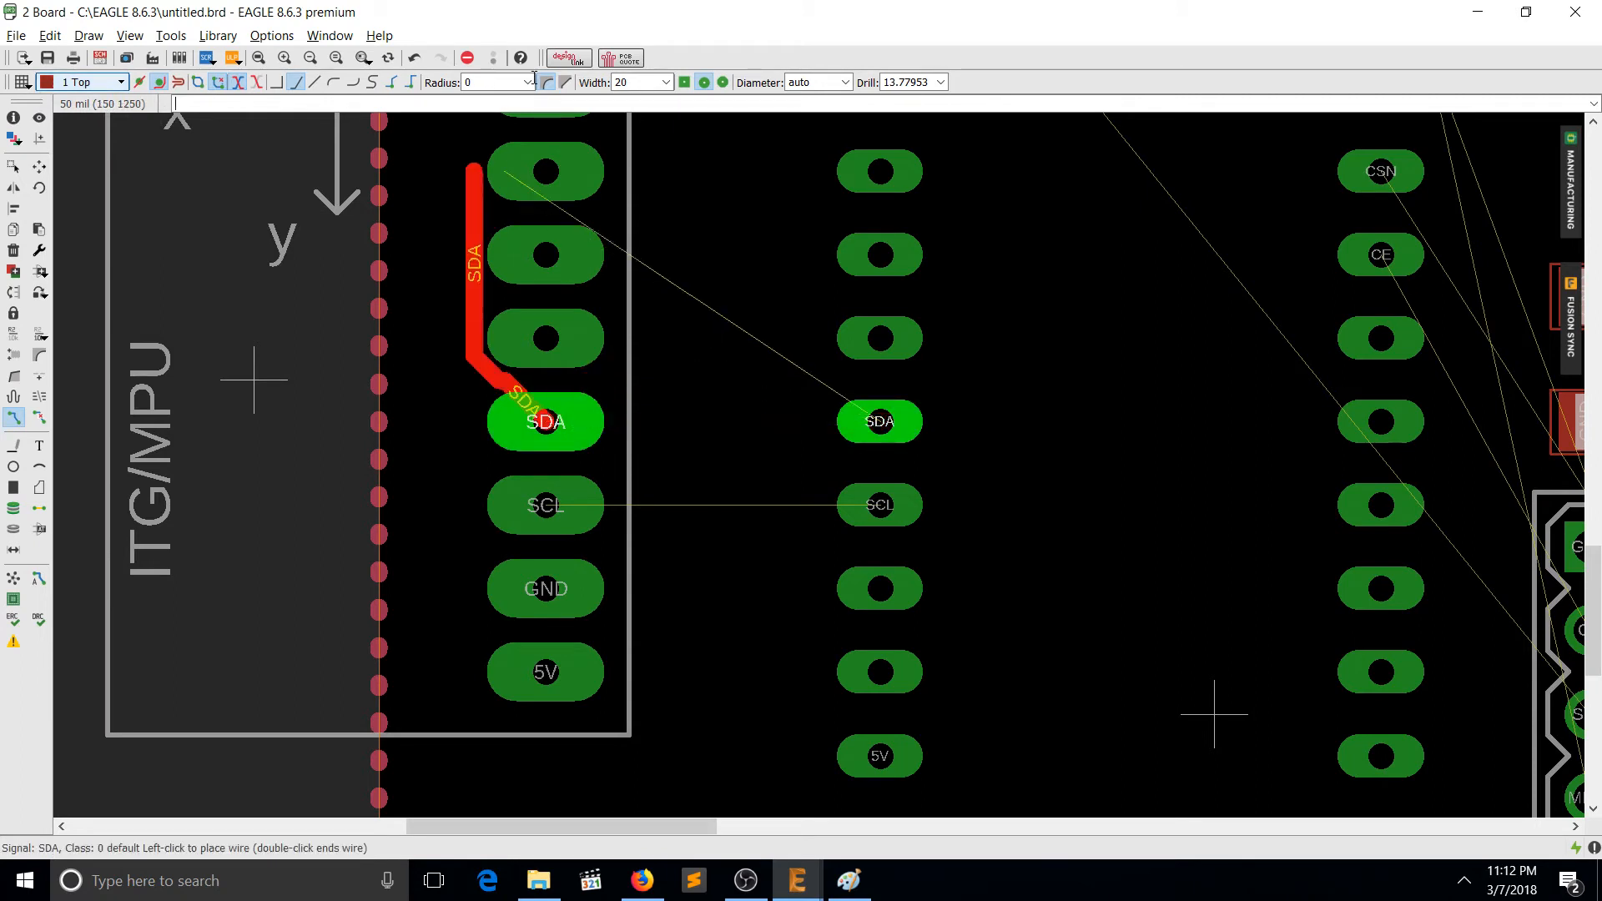
{"action": "double_click", "coordinate": [641, 81]}
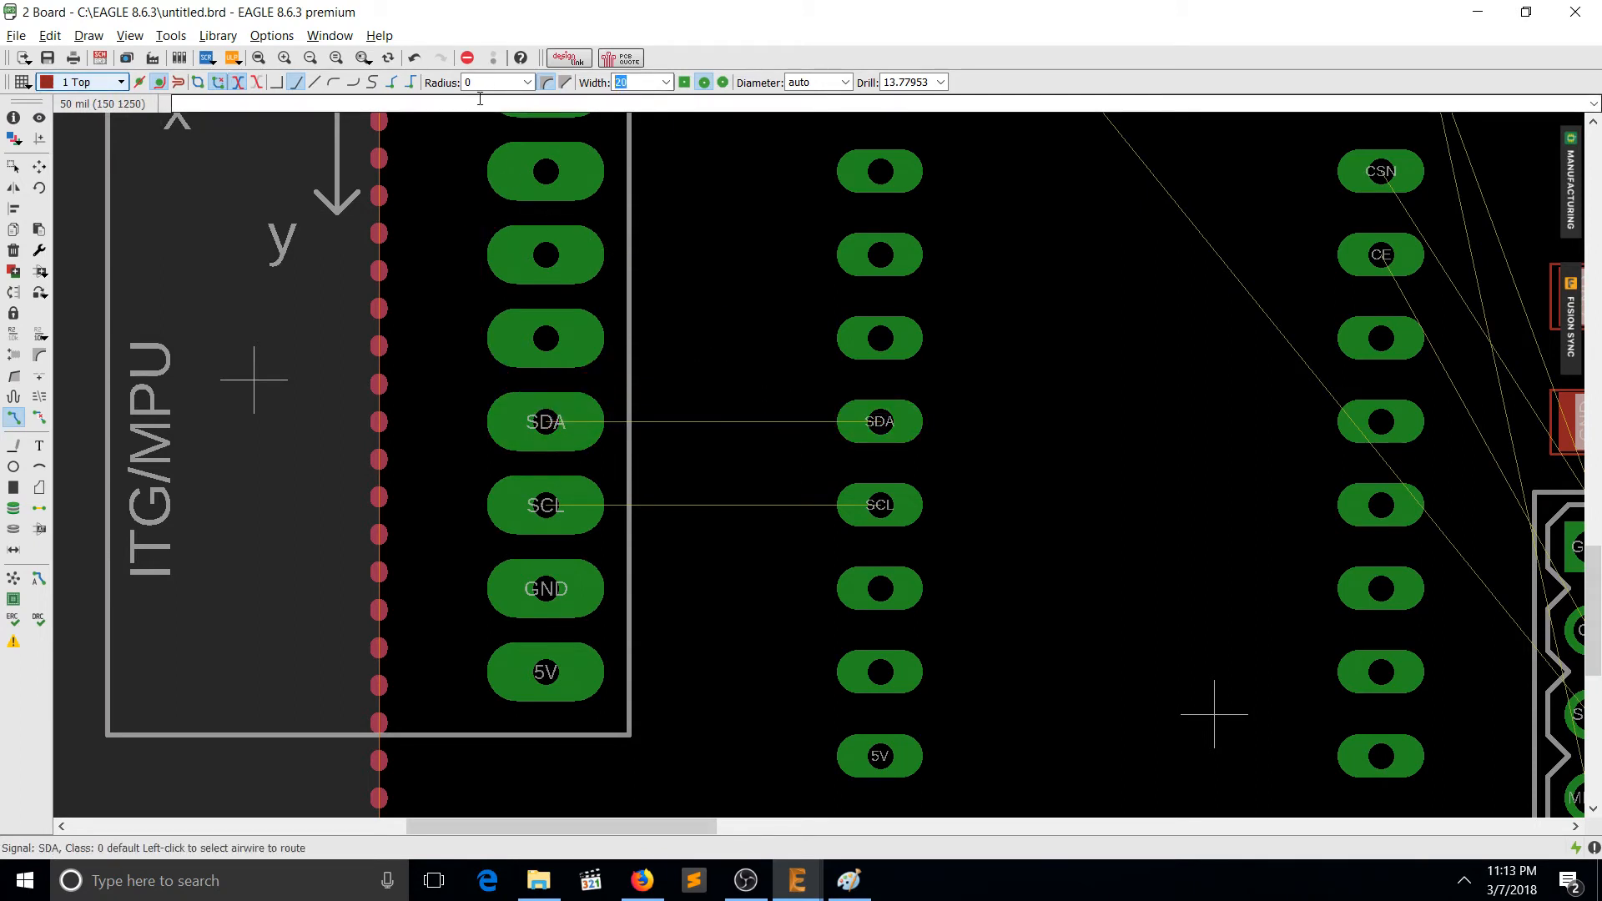
{"action": "left_click", "coordinate": [577, 422]}
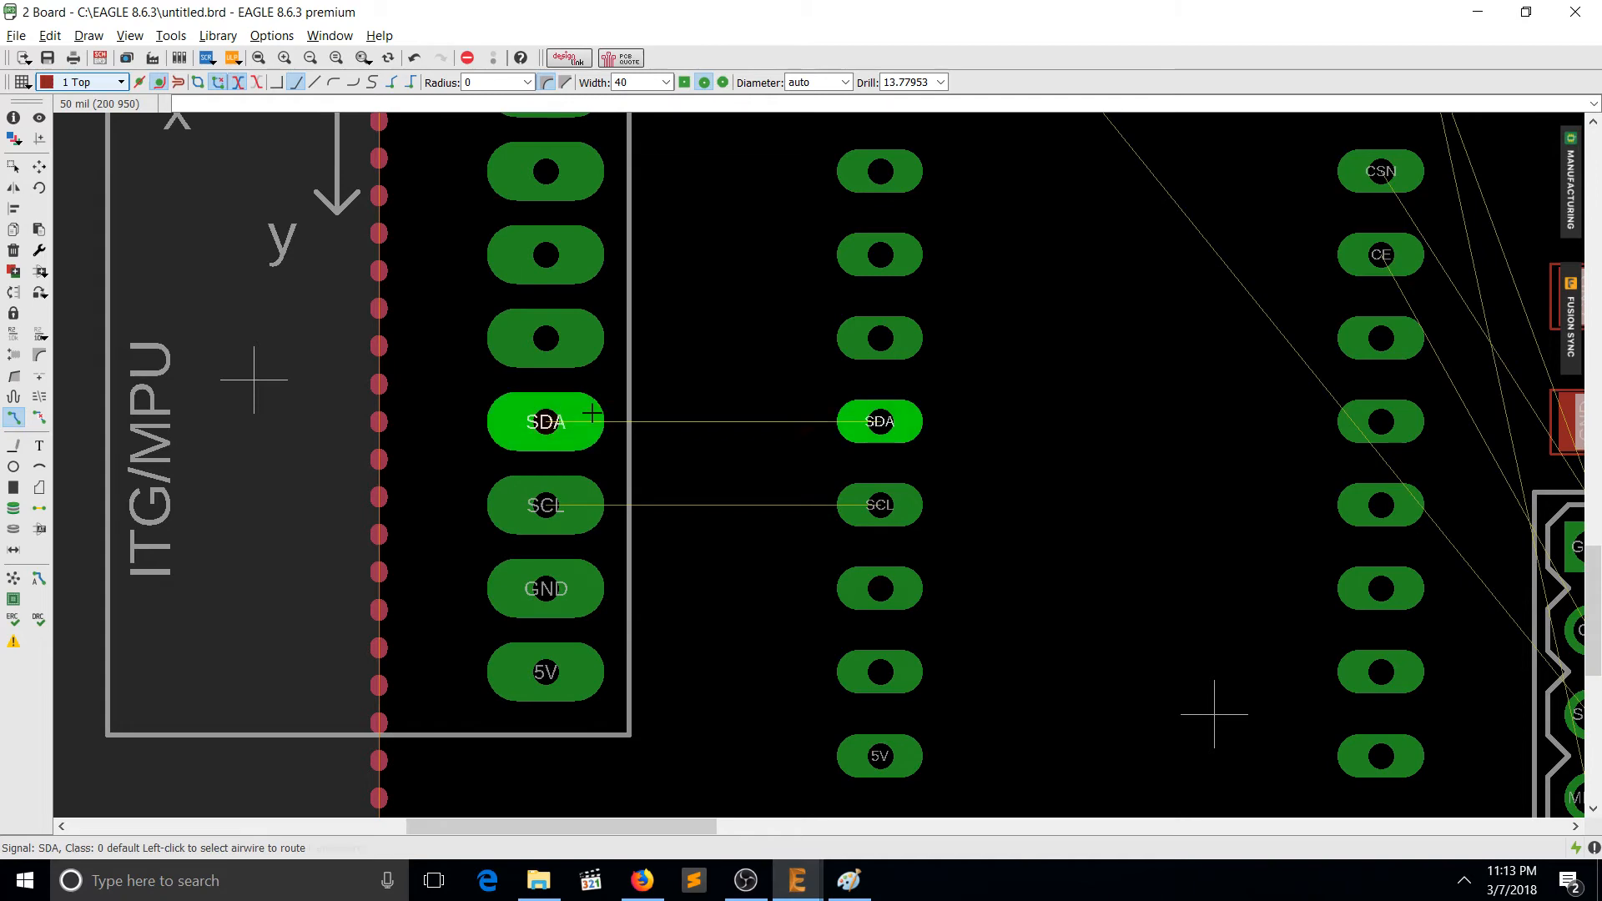
{"action": "left_click", "coordinate": [879, 421]}
{"action": "left_click", "coordinate": [579, 505]}
{"action": "left_click", "coordinate": [879, 505]}
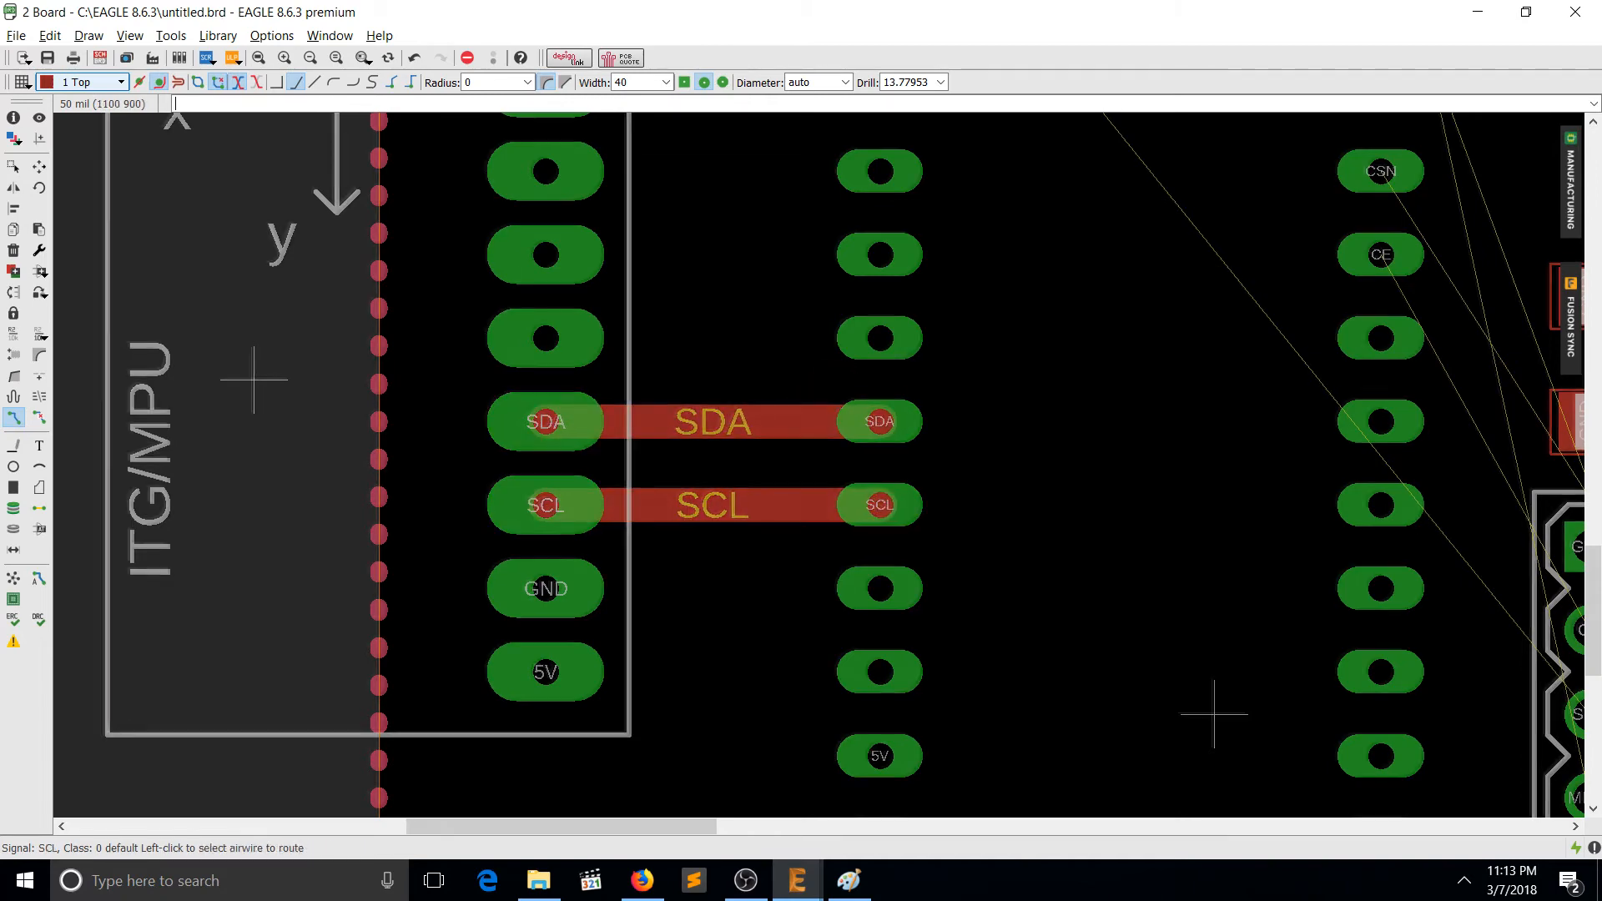
Route GND on the 1 Top layer from the NRF24L01 header's GND pad up through both capacitors' GND pads.
{"action": "middle_click_drag", "start_coordinate": [879, 505], "coordinate": [307, 459]}
{"action": "middle_click_drag", "start_coordinate": [725, 453], "coordinate": [528, 495]}
{"action": "left_click", "coordinate": [823, 542]}
{"action": "left_click", "coordinate": [821, 417]}
{"action": "left_click", "coordinate": [821, 417]}
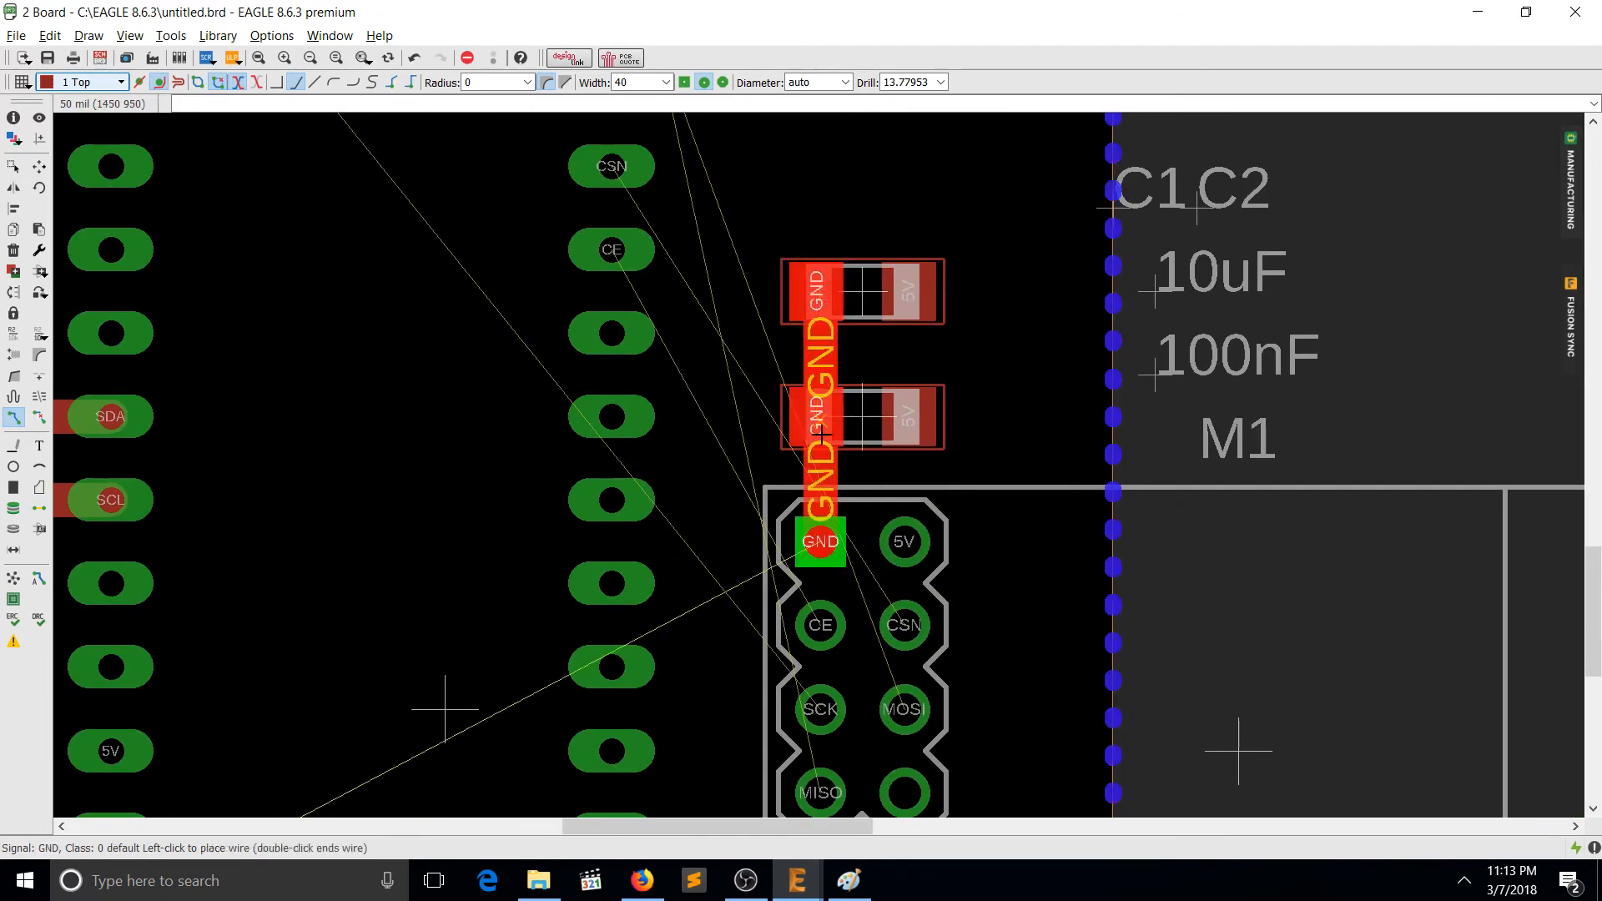
{"action": "left_click", "coordinate": [822, 294]}
Refill the copper polygons with RATS to check the GND connection, and restore their outlines with RIP @;.
{"action": "middle_click_drag", "start_coordinate": [903, 651], "coordinate": [924, 505]}
{"action": "middle_click_drag", "start_coordinate": [589, 709], "coordinate": [963, 512]}
{"action": "type", "text": "RATS"}
{"action": "key", "text": "Return"}
{"action": "type", "text": "RIP @;"}
{"action": "key", "text": "Return"}
Route CE on the 16 Bottom layer with a width of 40 from the Nano to the NRF24L01 header, passing between the Nano and the capacitors.
{"action": "middle_click_drag", "start_coordinate": [963, 183], "coordinate": [912, 759]}
{"action": "type", "text": "route"}
{"action": "middle_click_drag", "start_coordinate": [997, 530], "coordinate": [821, 366]}
{"action": "key", "text": "Return"}
{"action": "left_click", "coordinate": [117, 82]}
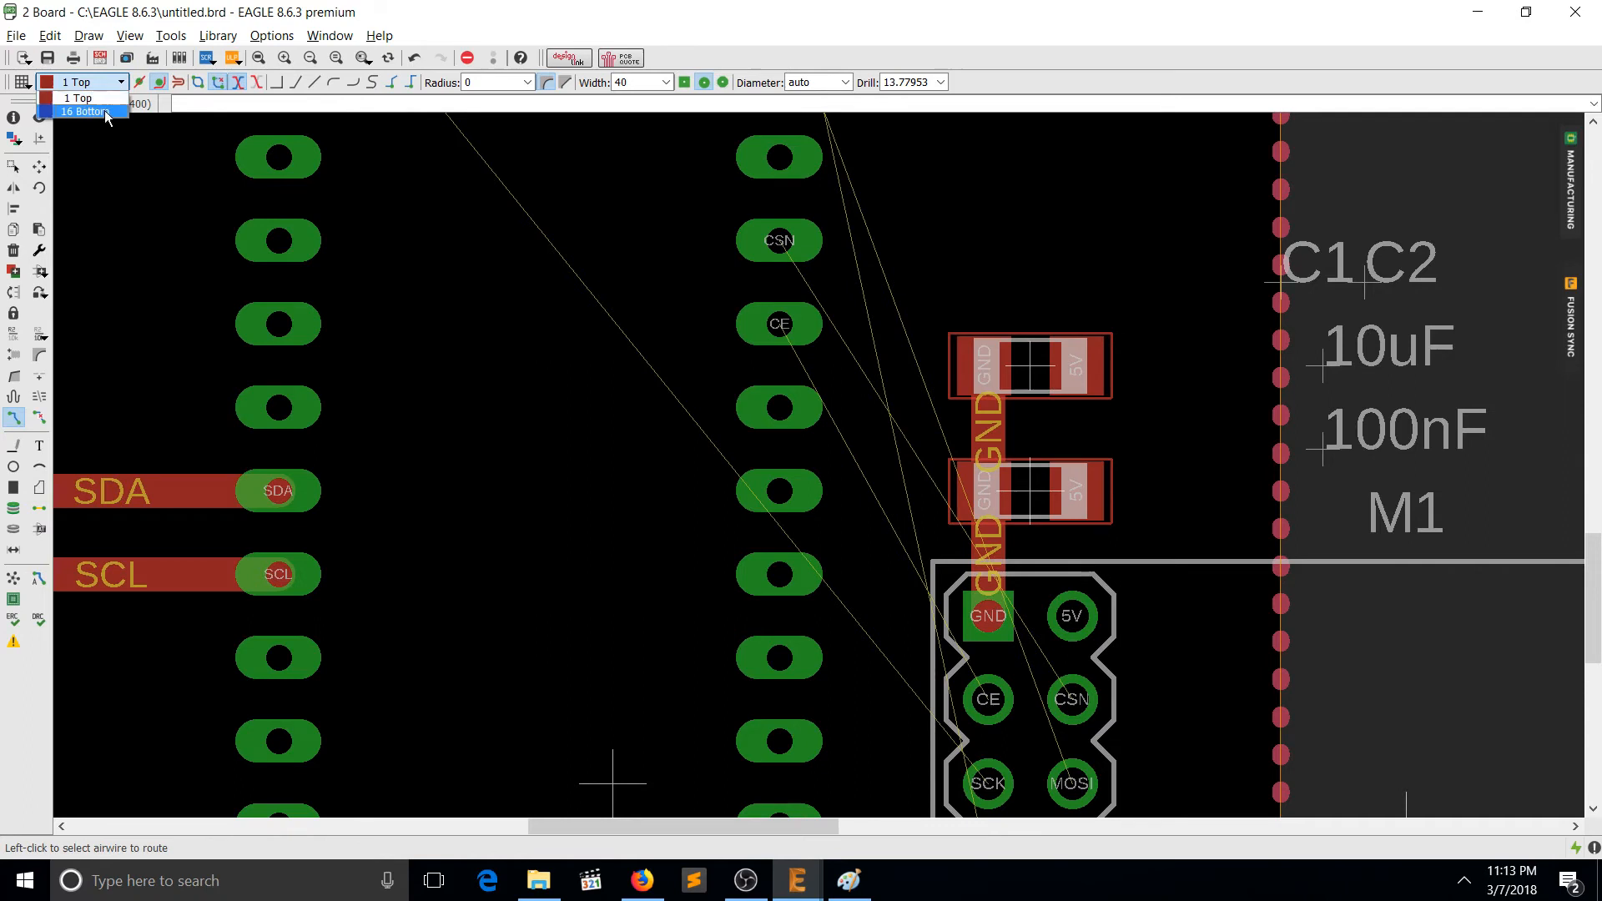
{"action": "left_click", "coordinate": [79, 110]}
{"action": "left_click", "coordinate": [793, 348]}
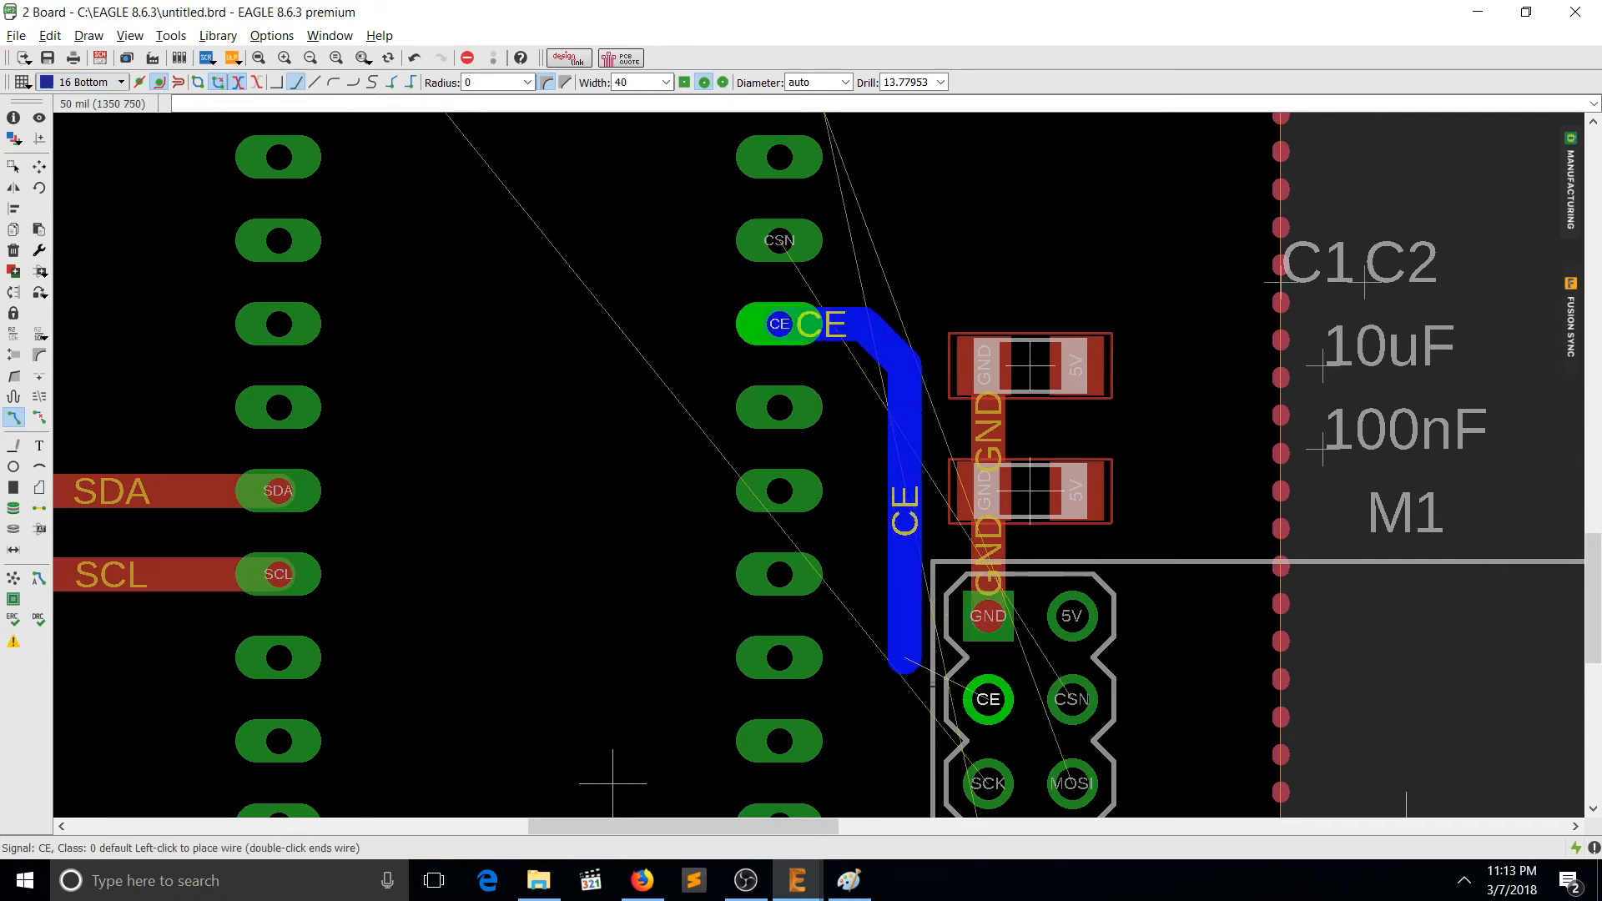
{"action": "left_click", "coordinate": [987, 699]}
Route CSN on the 1 Top layer from the Nano above and around the capacitors' 5V side to the NRF24L01 header.
{"action": "type", "text": "ro"}
{"action": "left_click", "coordinate": [116, 82]}
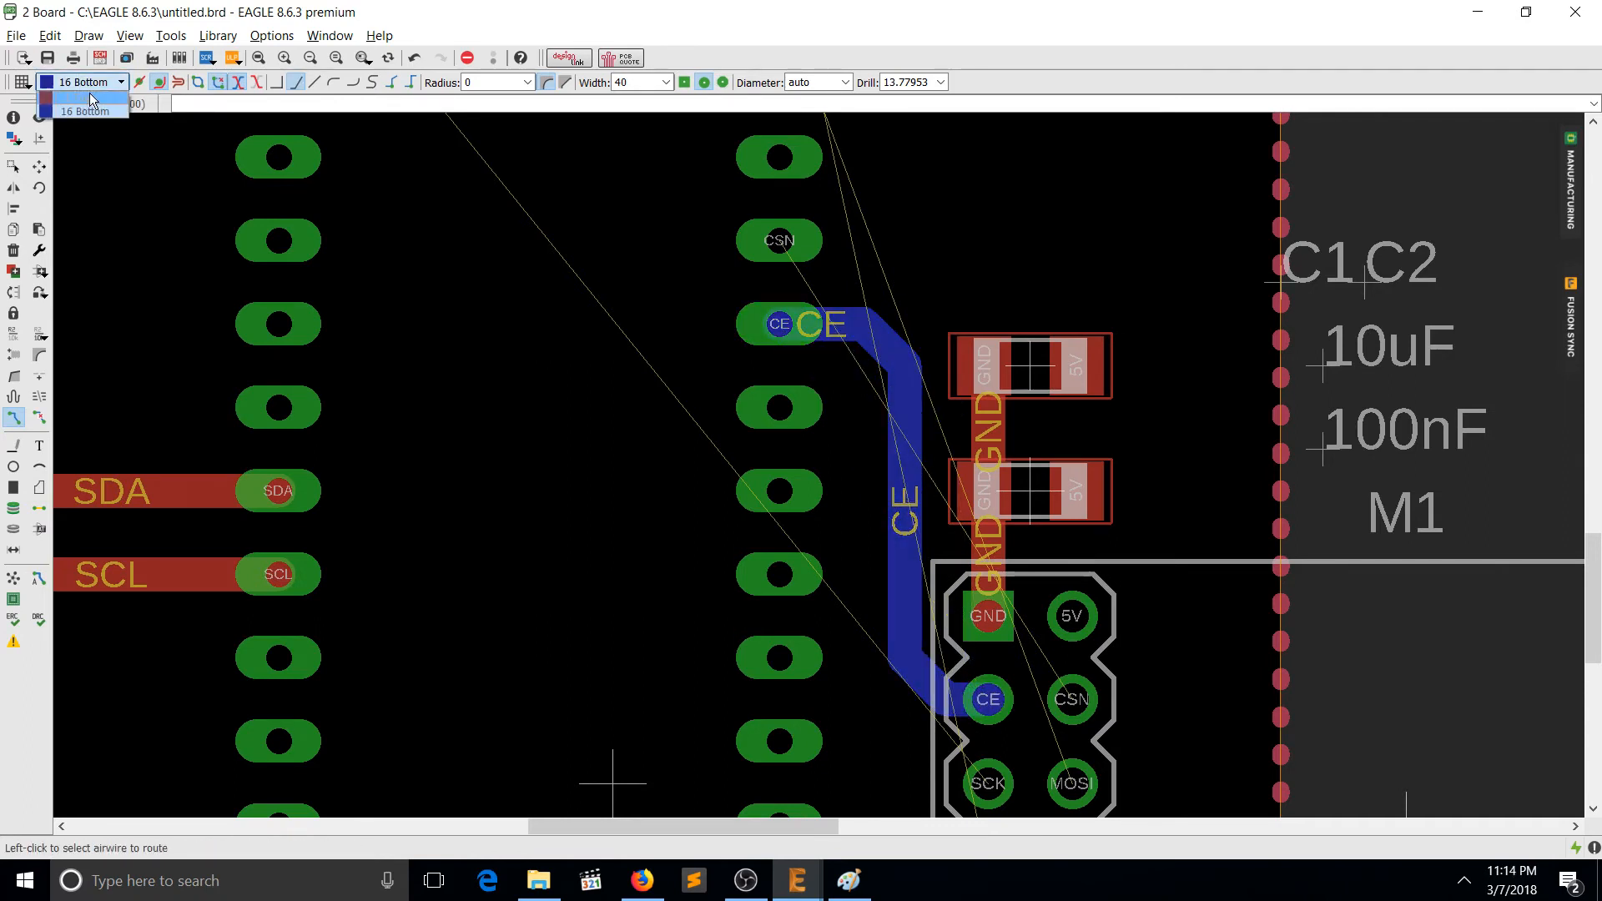
{"action": "left_click", "coordinate": [79, 95]}
{"action": "left_click", "coordinate": [779, 240]}
{"action": "mouse_move", "coordinate": [908, 673]}
{"action": "middle_mouse_down"}
{"action": "mouse_move", "coordinate": [859, 447]}
{"action": "mouse_move", "coordinate": [887, 679]}
{"action": "middle_mouse_up"}
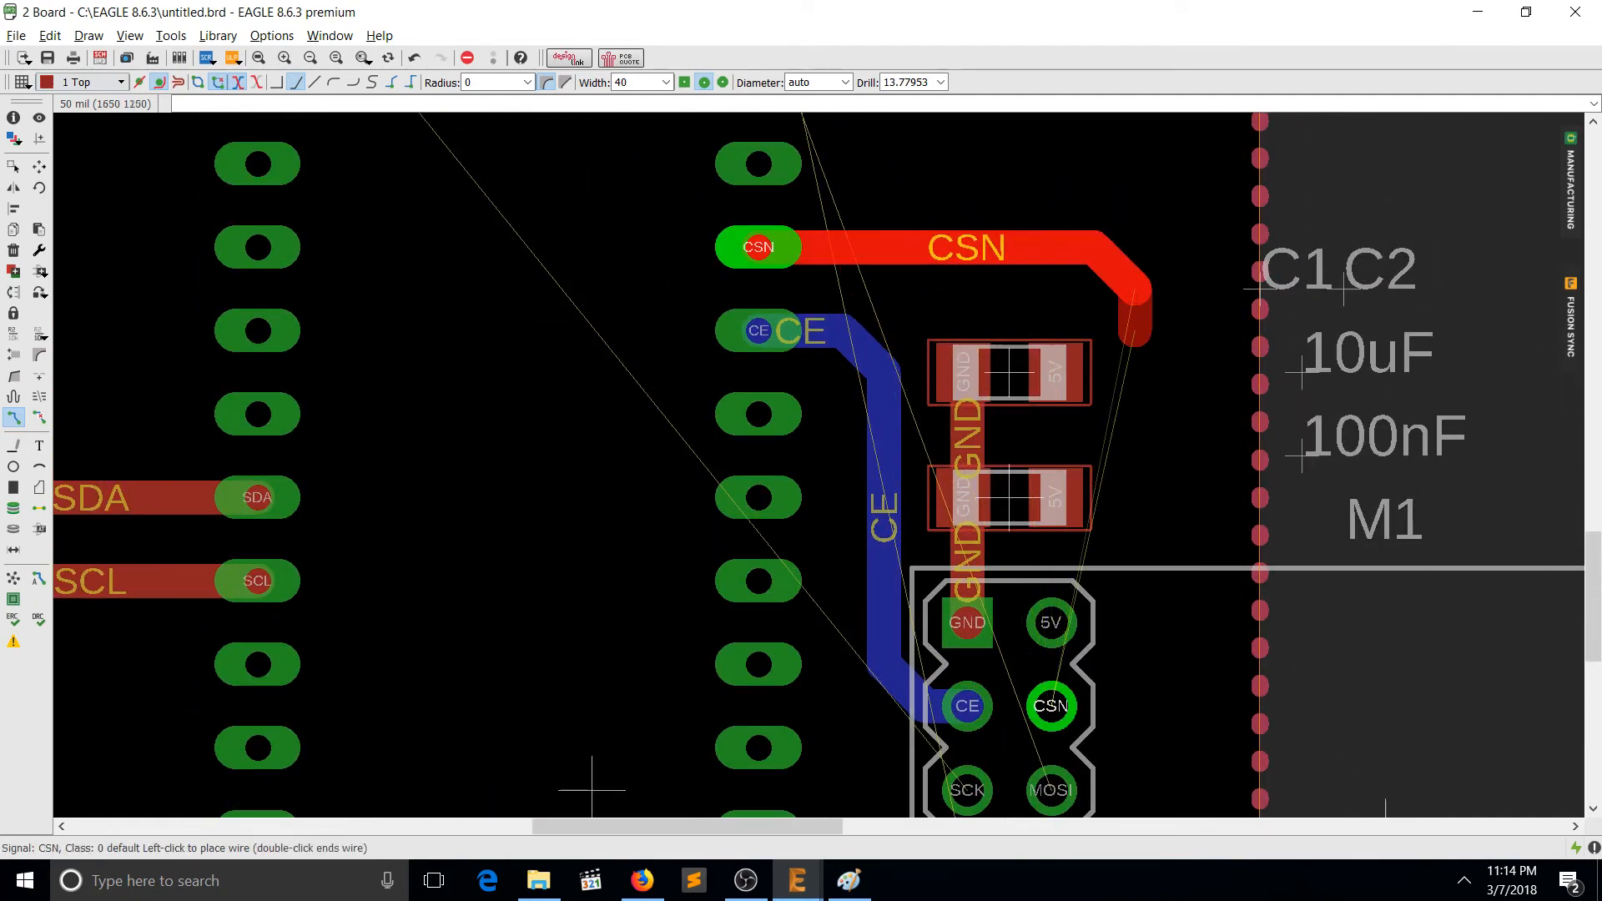
{"action": "left_click", "coordinate": [1136, 676]}
{"action": "middle_click_drag", "start_coordinate": [1050, 708], "coordinate": [945, 348]}
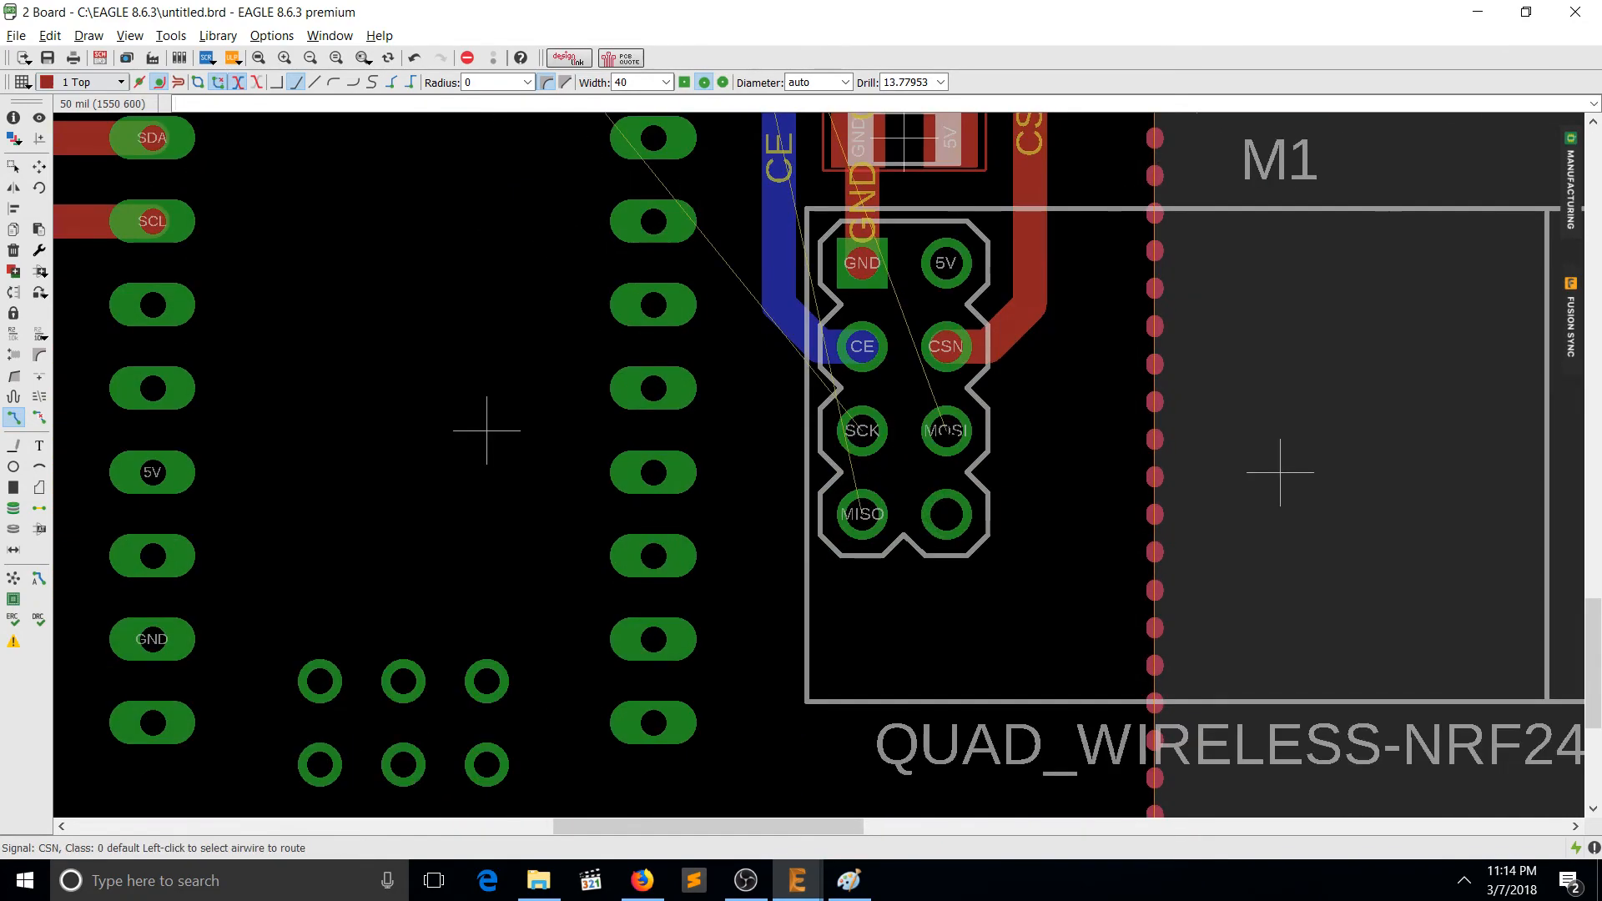
Route MOSI on the 1 Top layer with a width of 40 from the NRF24L01 header around the outside of the CSN trace to the Nano.
{"action": "left_click", "coordinate": [946, 431]}
{"action": "middle_click_drag", "start_coordinate": [1102, 267], "coordinate": [1145, 625]}
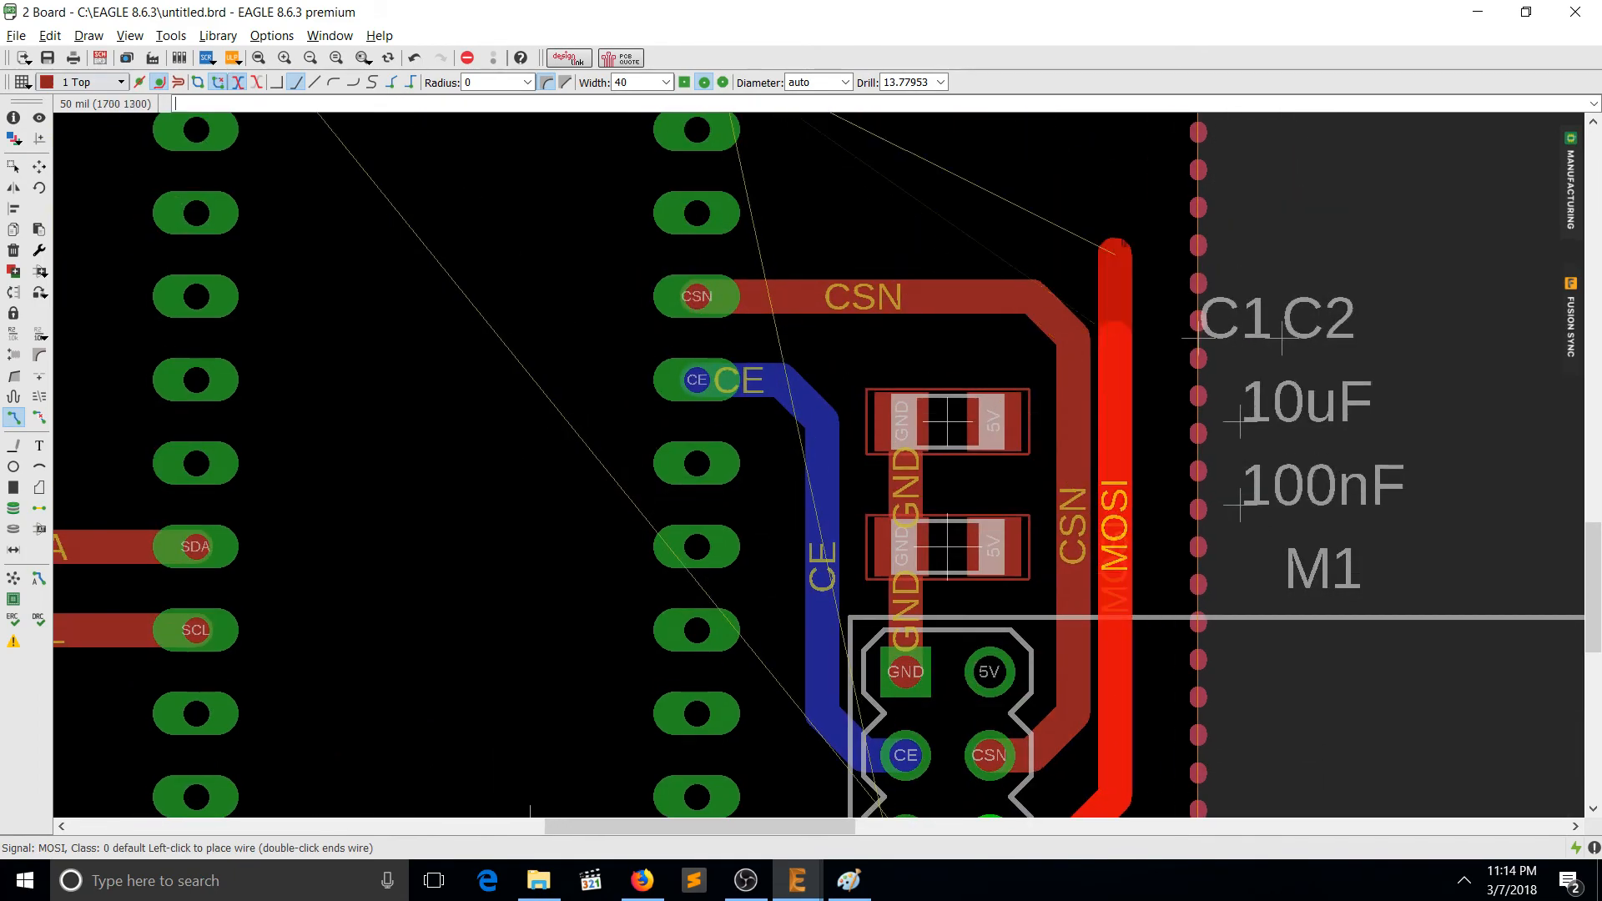
{"action": "left_click", "coordinate": [1144, 222]}
{"action": "middle_click_drag", "start_coordinate": [1118, 138], "coordinate": [1144, 467]}
{"action": "left_click", "coordinate": [724, 379]}
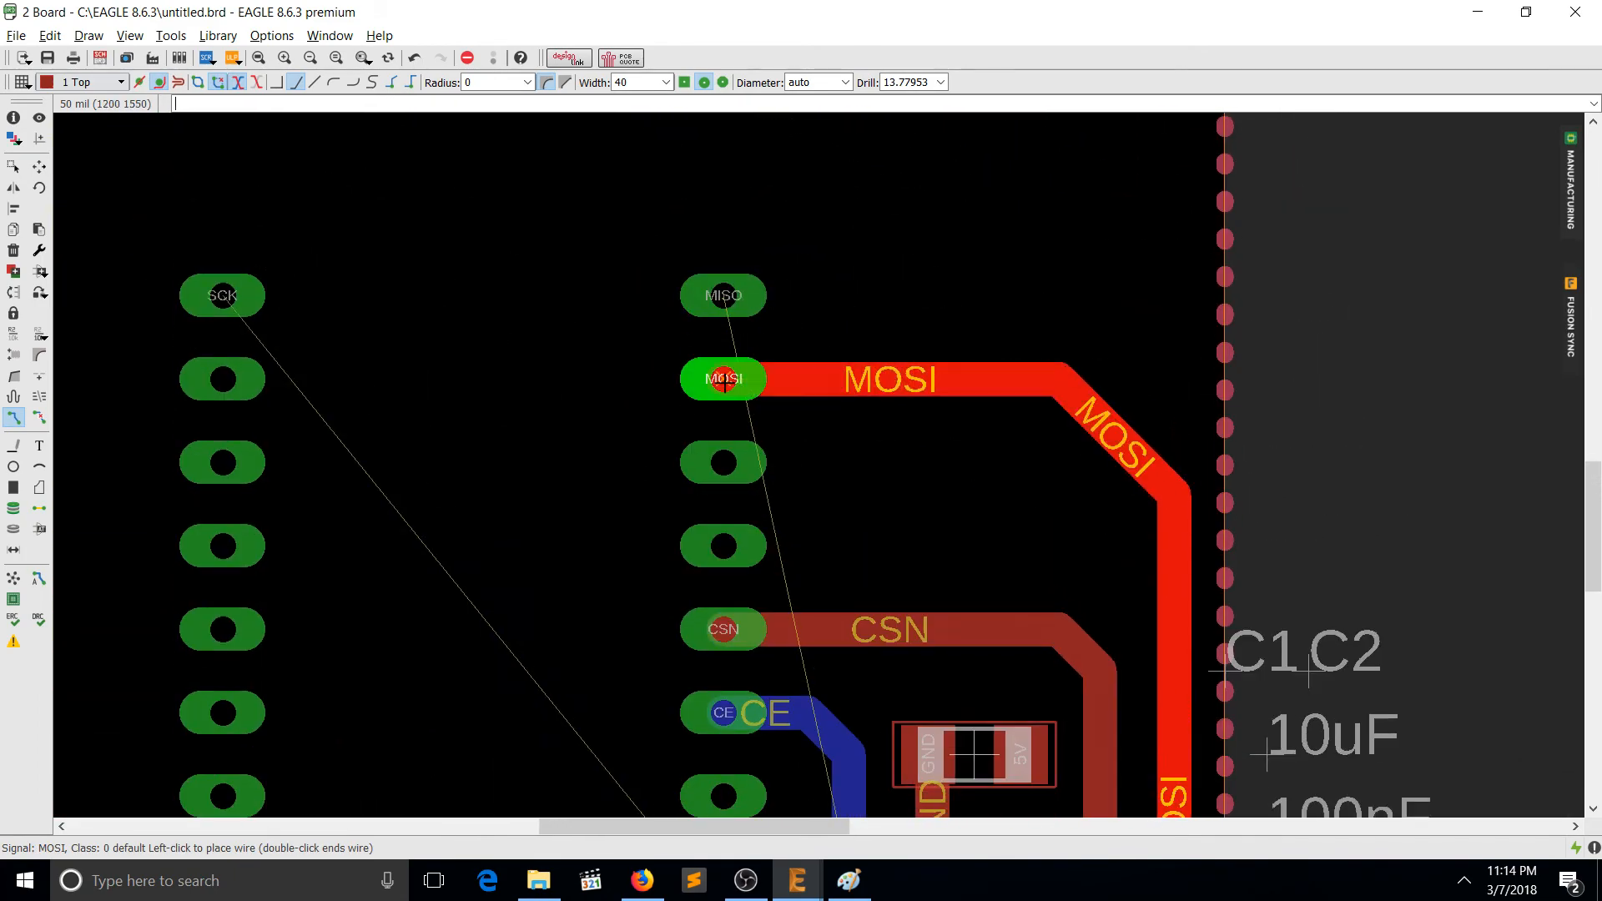
Route MISO on the 1 Top layer with a width of 30 from the NRF24L01 header up between the Nano's pin rows to its MISO pad.
{"action": "middle_click_drag", "start_coordinate": [556, 801], "coordinate": [497, 252]}
{"action": "left_click", "coordinate": [867, 599]}
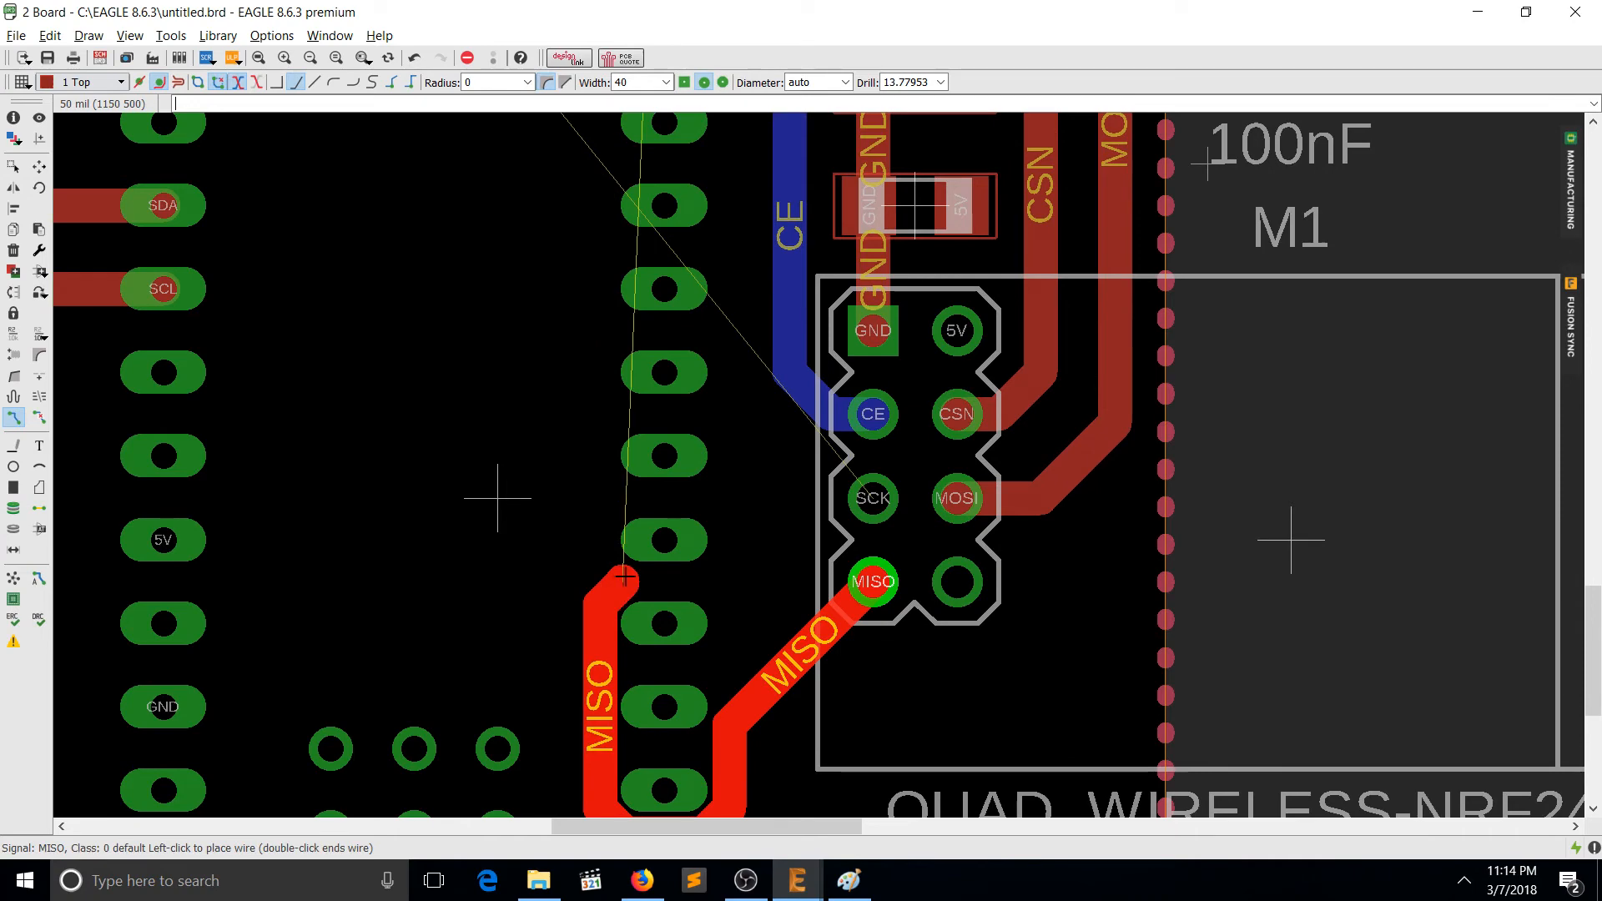
{"action": "scroll", "coordinate": [646, 82], "scroll_direction": "up", "scroll_amount": 1}
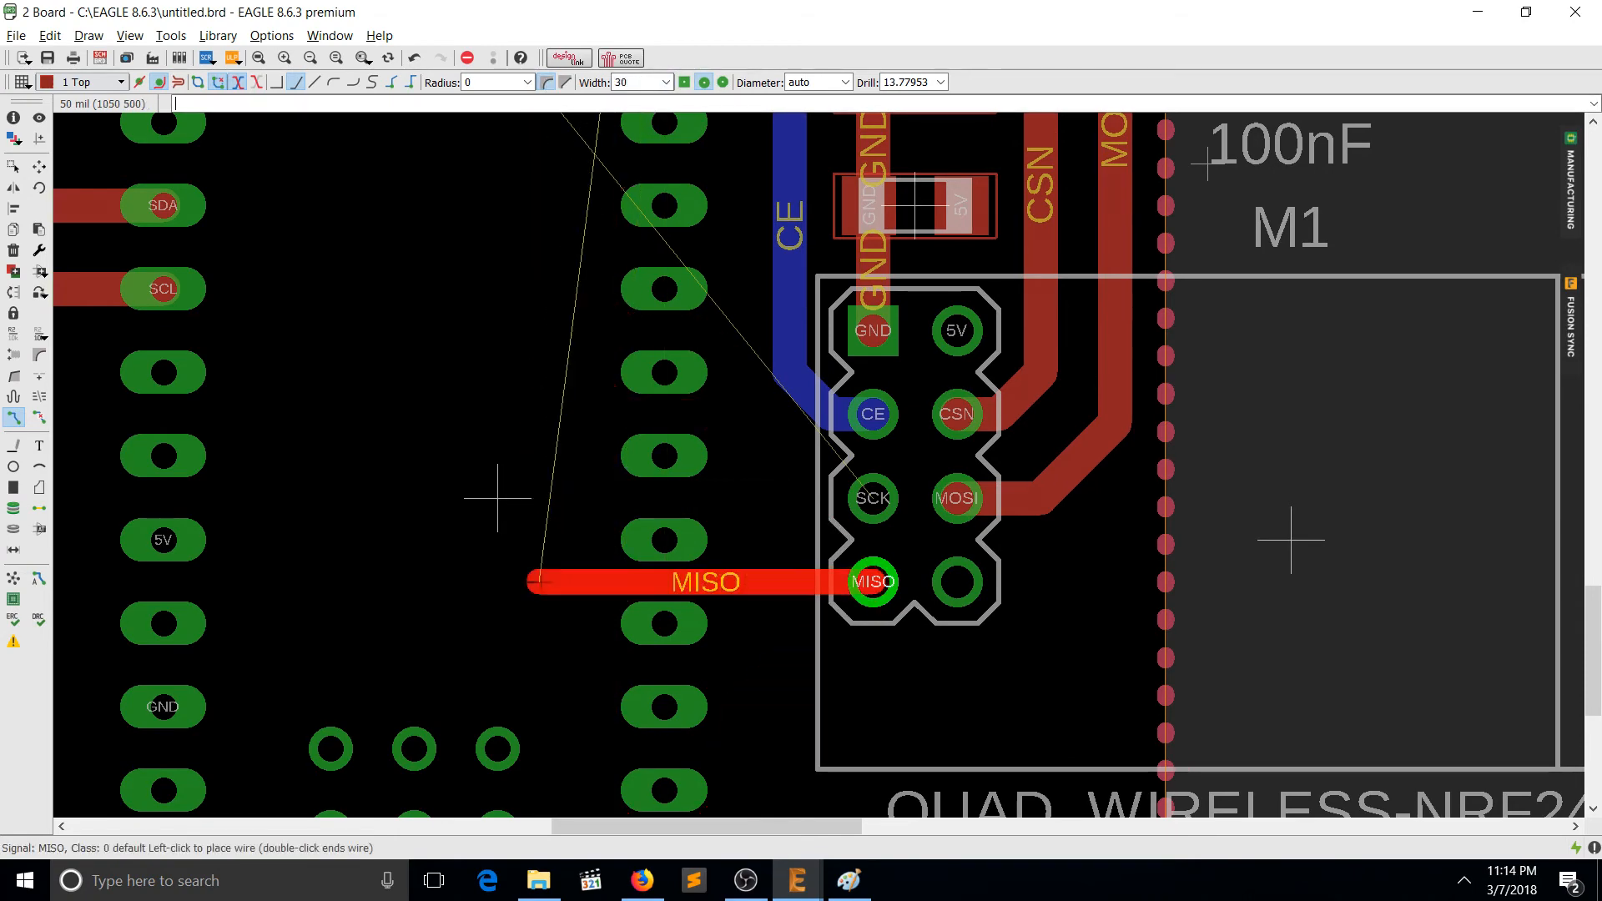
{"action": "left_click", "coordinate": [497, 498]}
{"action": "middle_click_drag", "start_coordinate": [500, 276], "coordinate": [550, 767]}
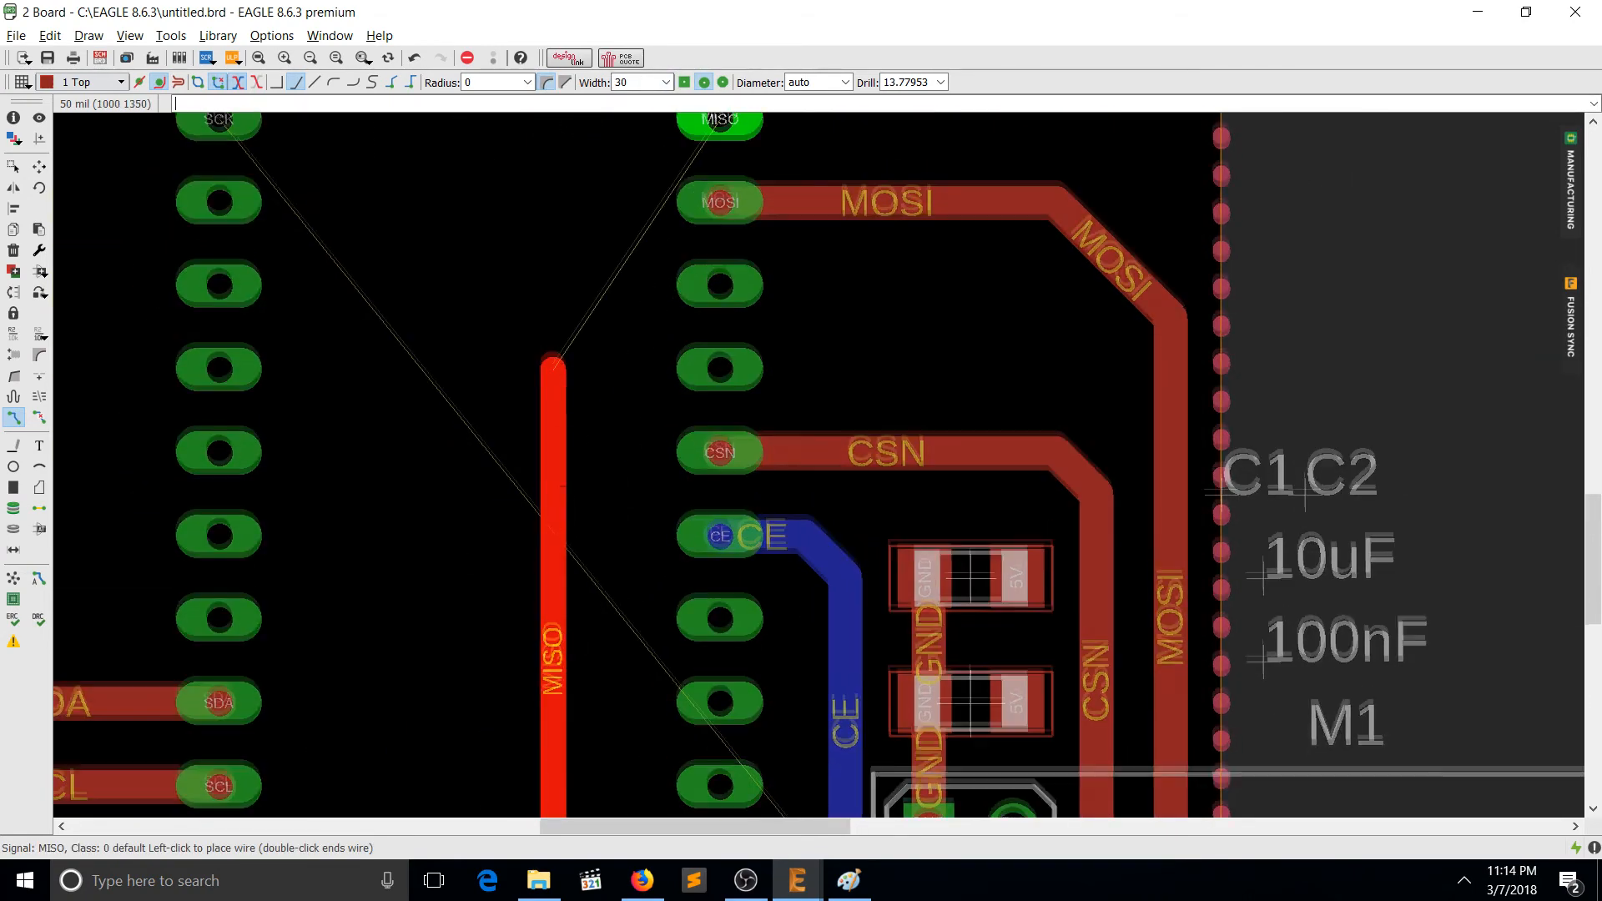
{"action": "middle_click_drag", "start_coordinate": [555, 359], "coordinate": [589, 665]}
{"action": "left_click", "coordinate": [750, 421]}
Route SCK on the 16 Bottom layer with a width of 30 from the Nano between its pin rows to the NRF24L01 header, and refill the copper polygons.
{"action": "middle_click", "coordinate": [249, 420]}
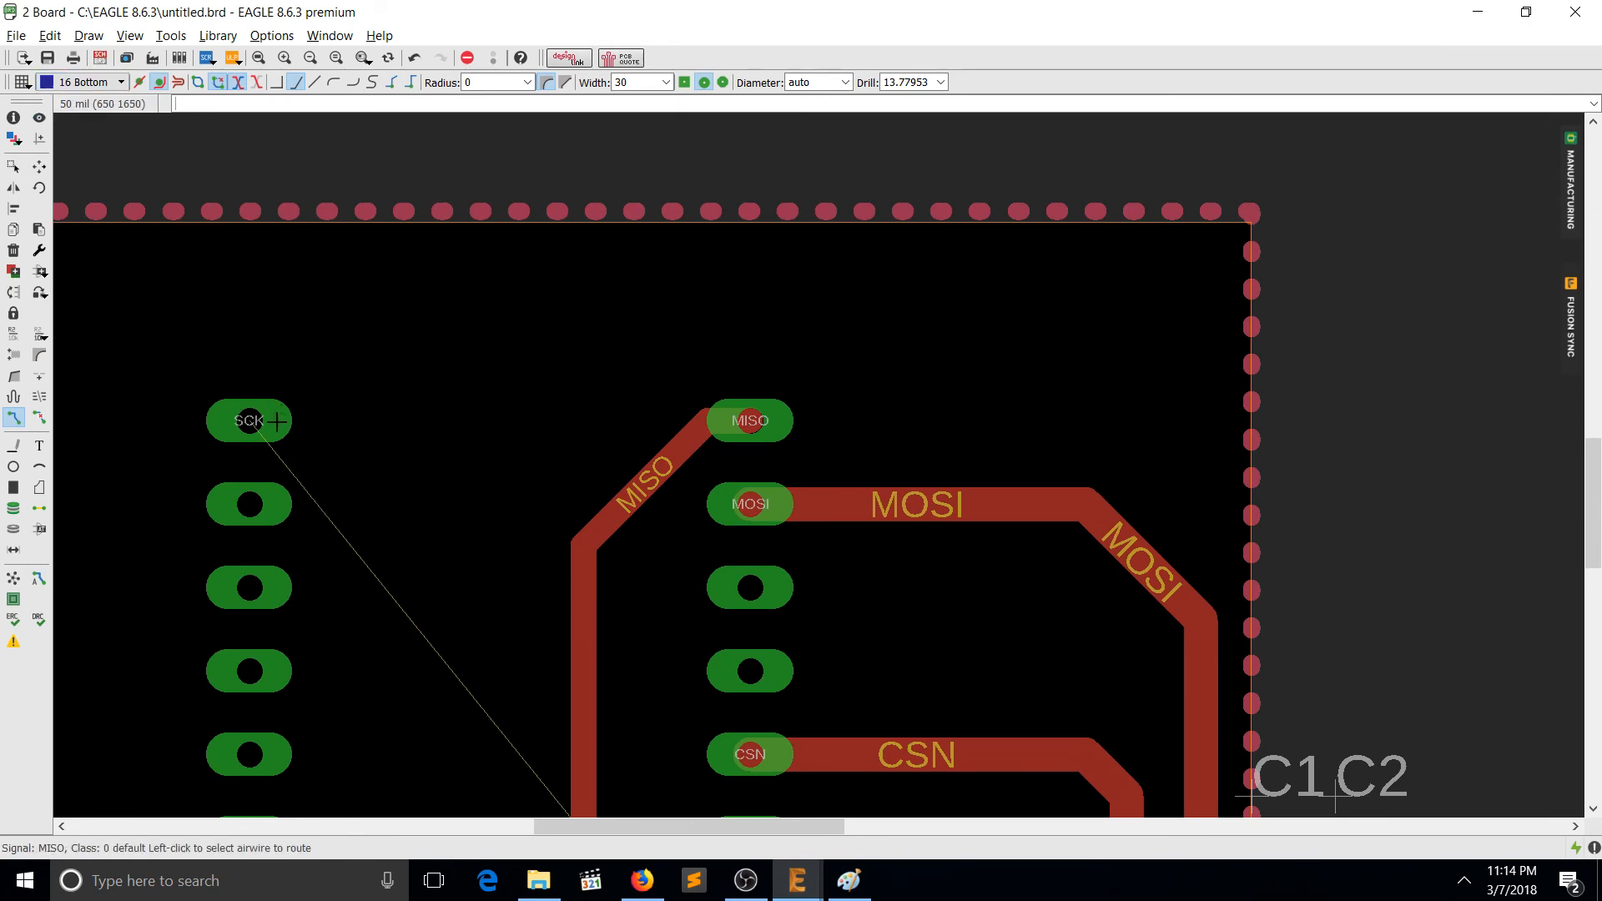
{"action": "left_click", "coordinate": [250, 421]}
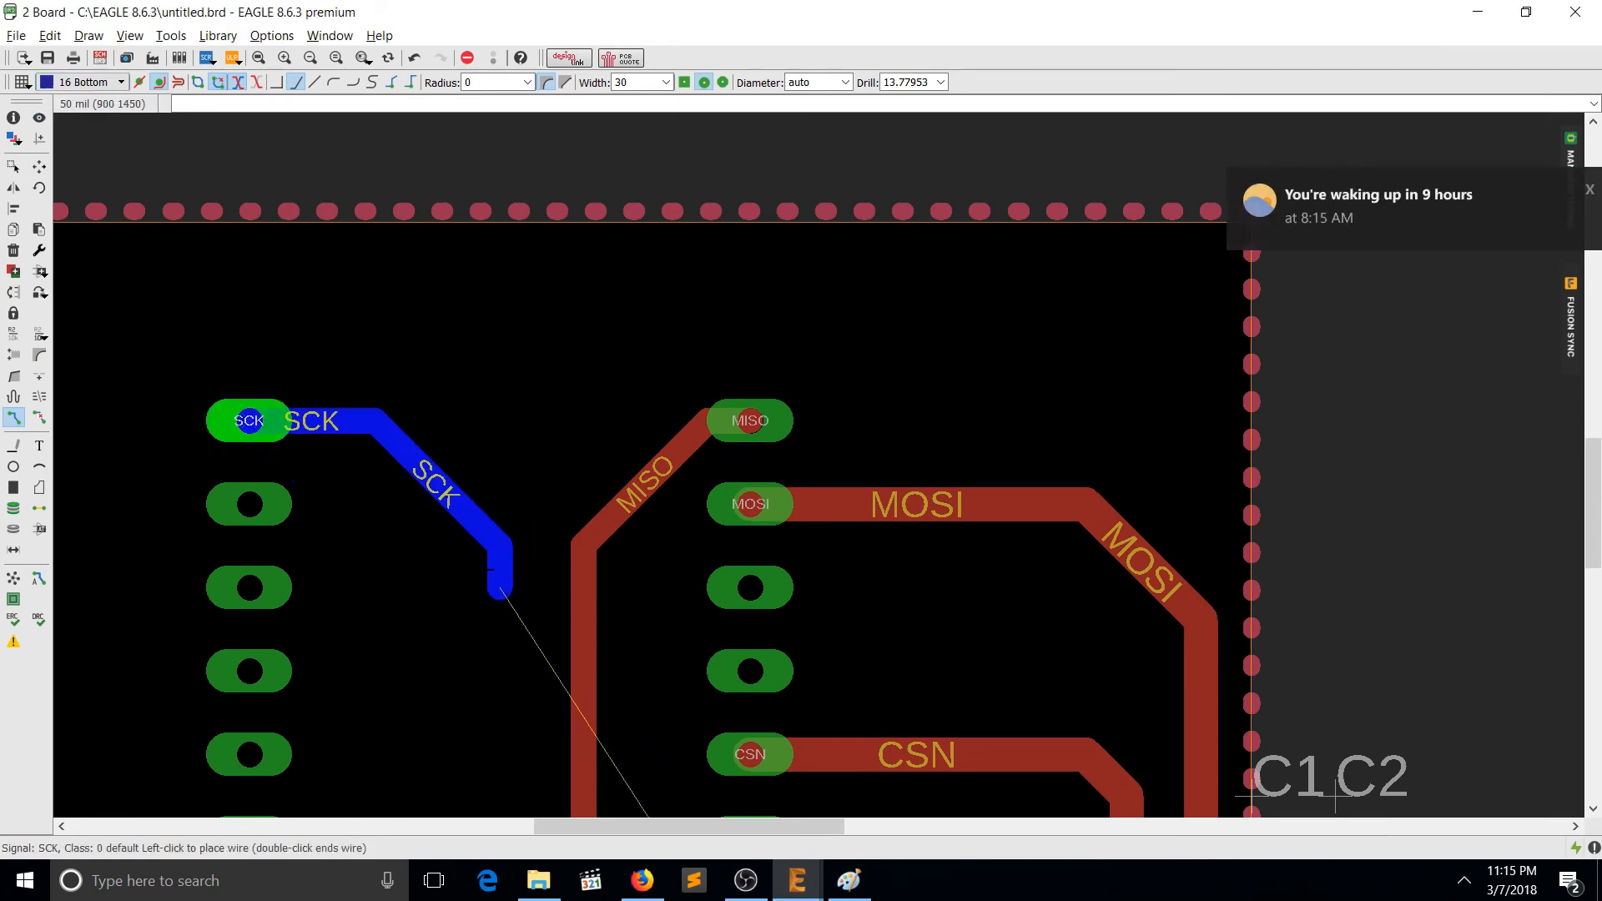
{"action": "left_click", "coordinate": [501, 538]}
{"action": "middle_click_drag", "start_coordinate": [501, 538], "coordinate": [441, 56]}
{"action": "middle_click_drag", "start_coordinate": [531, 733], "coordinate": [760, 415]}
{"action": "left_click", "coordinate": [886, 399]}
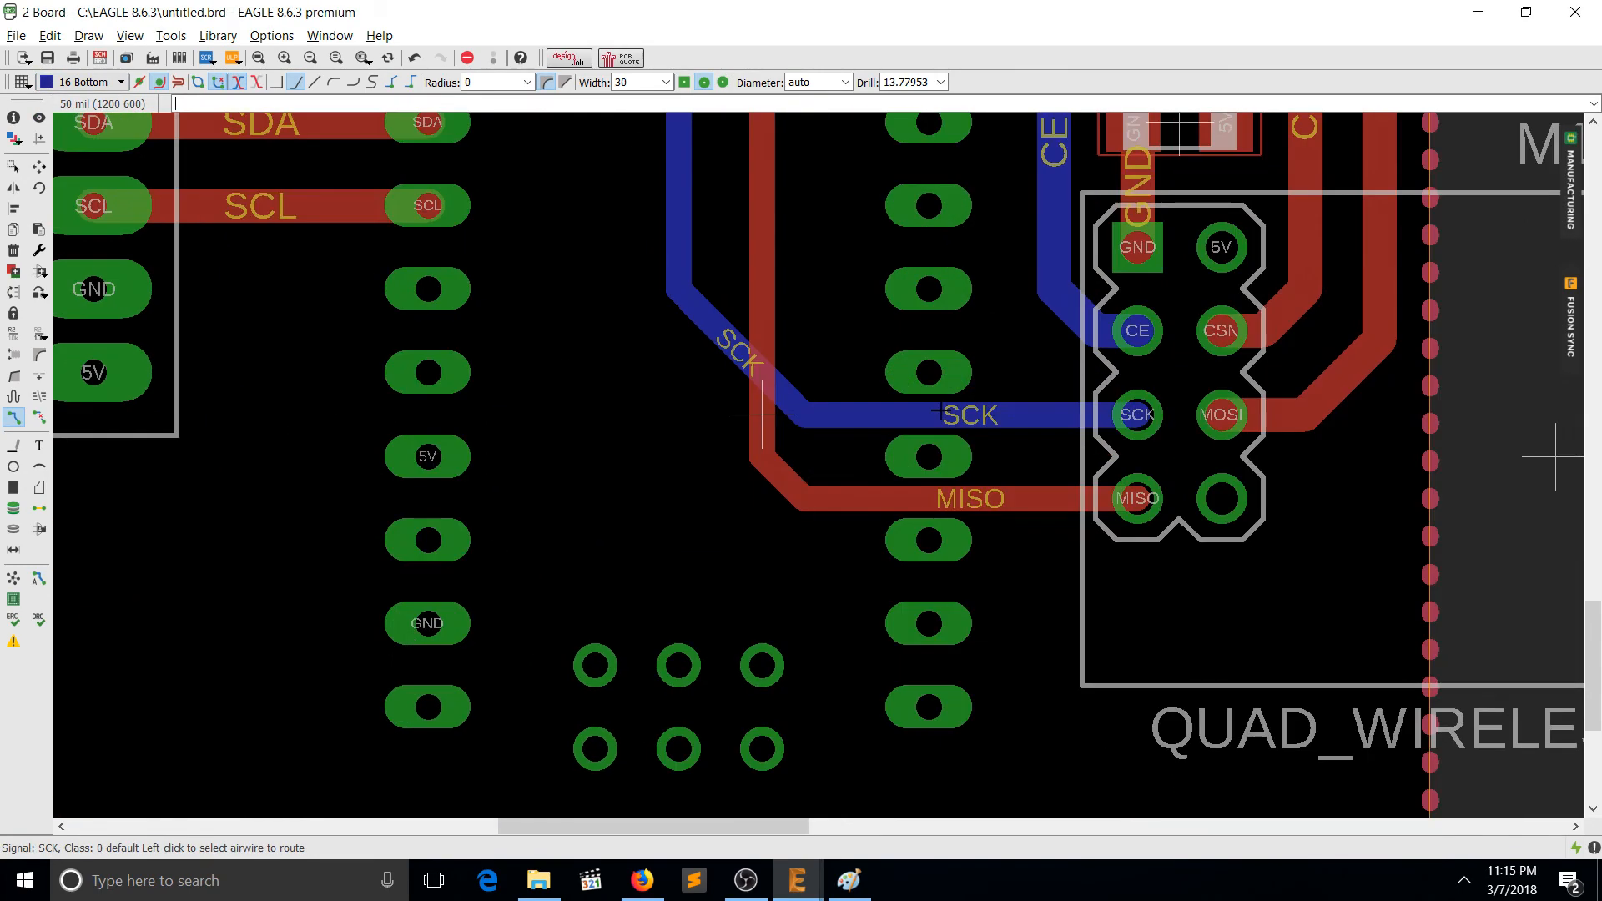
{"action": "scroll", "coordinate": [760, 414], "scroll_direction": "down", "scroll_amount": 5}
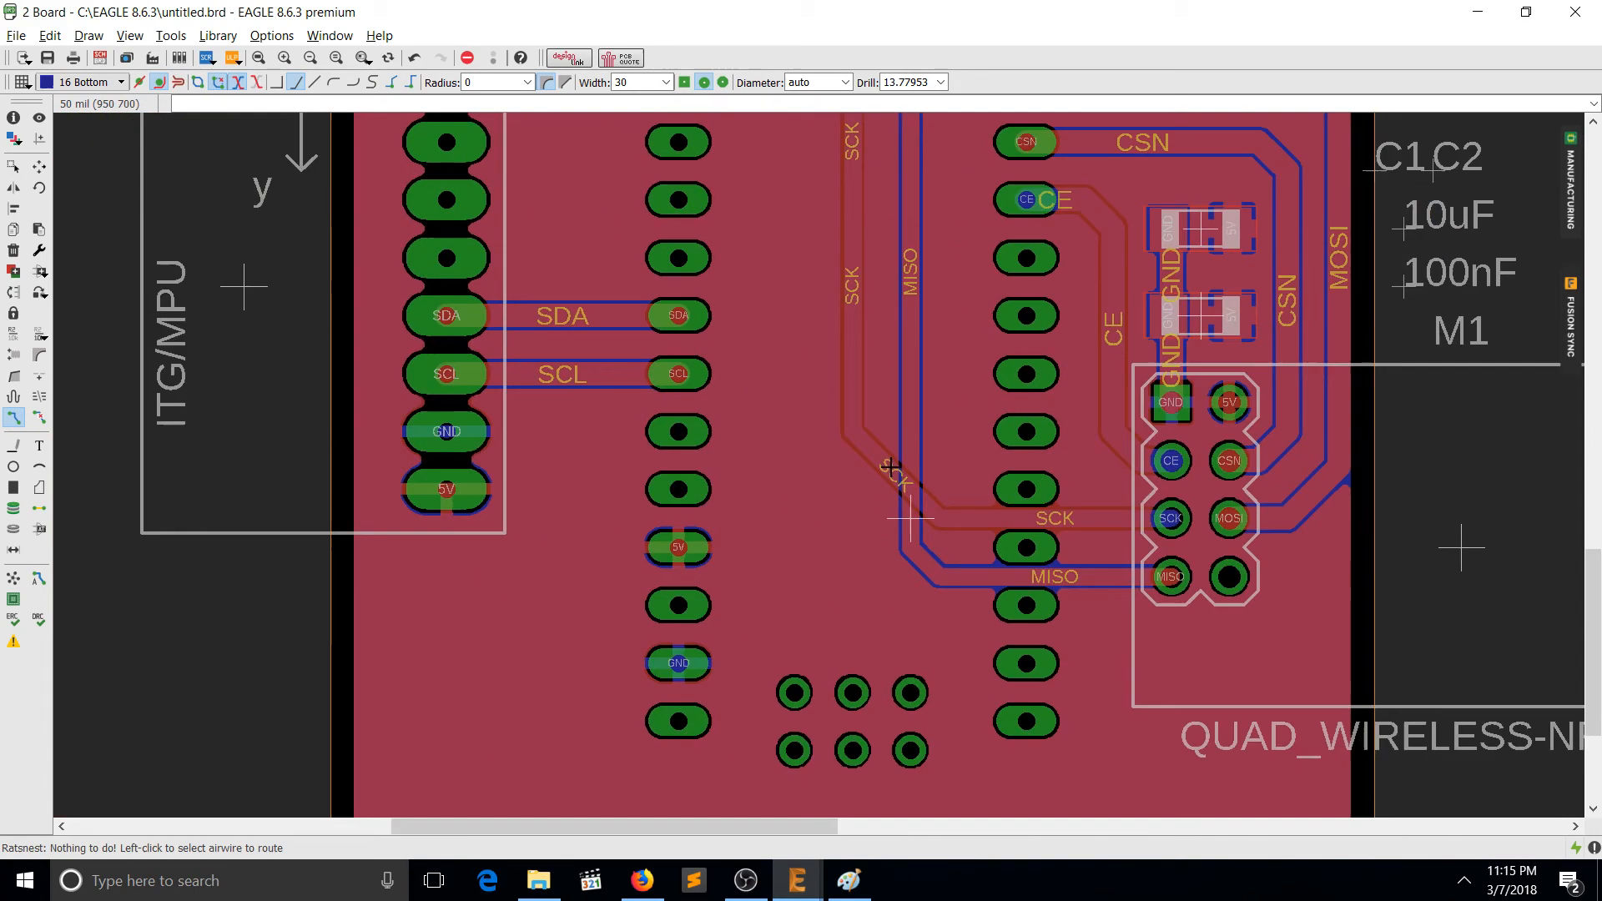
Place the text 10uF with size 70 on the 21 tPlace layer just above the upper capacitor.
{"action": "mouse_move", "coordinate": [932, 497]}
{"action": "middle_mouse_down"}
{"action": "mouse_move", "coordinate": [948, 529]}
{"action": "mouse_move", "coordinate": [915, 524]}
{"action": "middle_mouse_up"}
{"action": "type", "text": "text"}
{"action": "key", "text": "Return"}
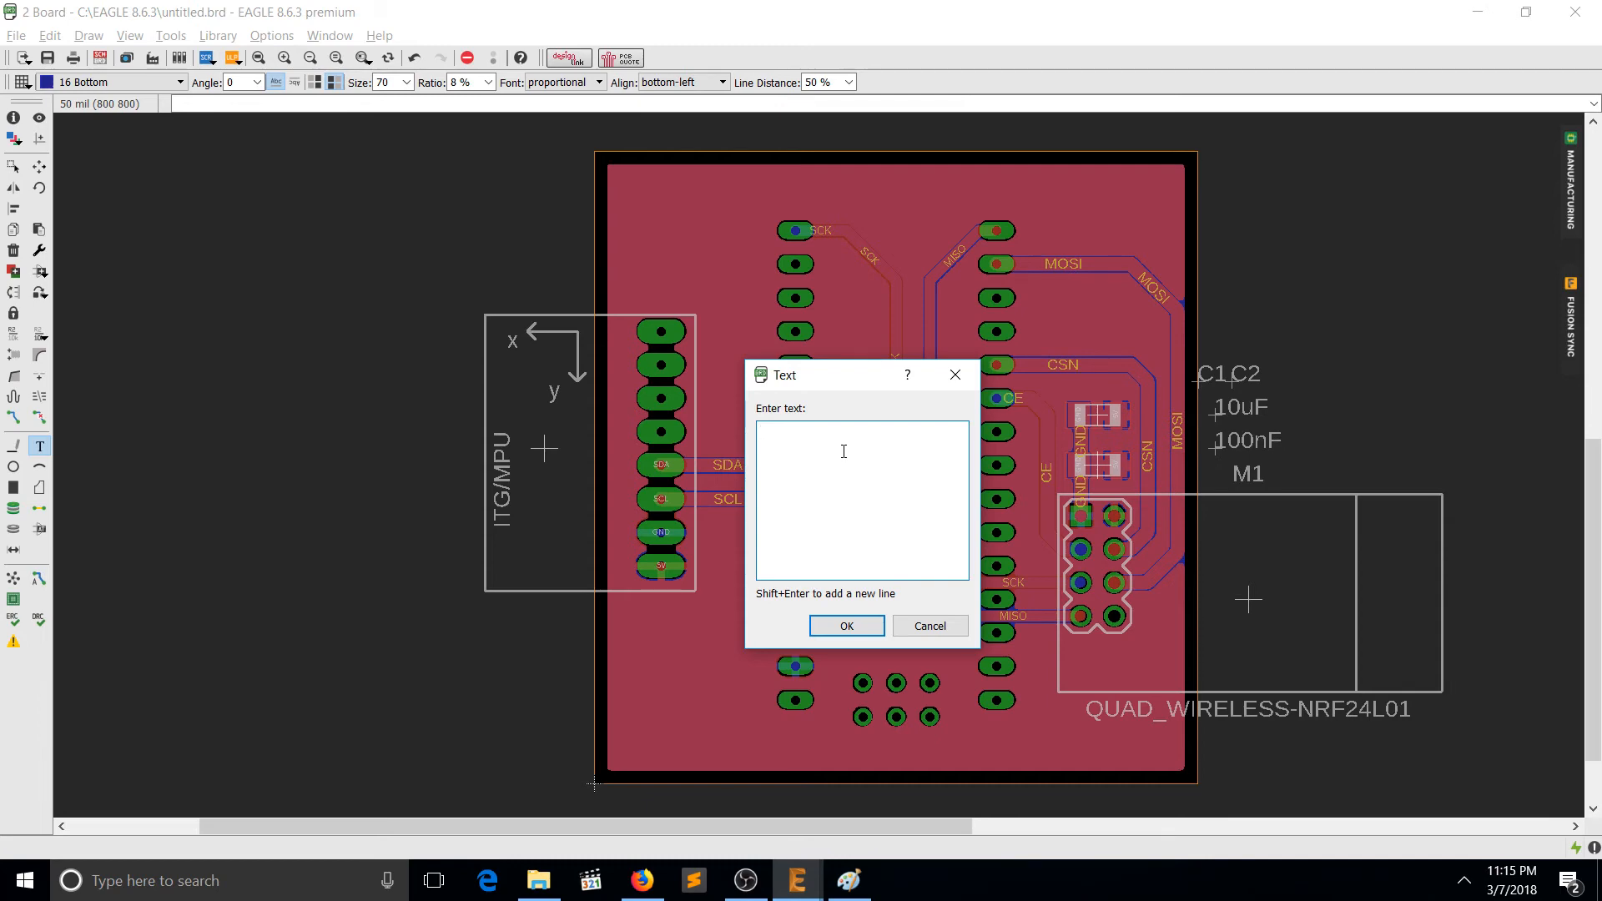
{"action": "type", "text": "F"}
{"action": "key", "text": "Return"}
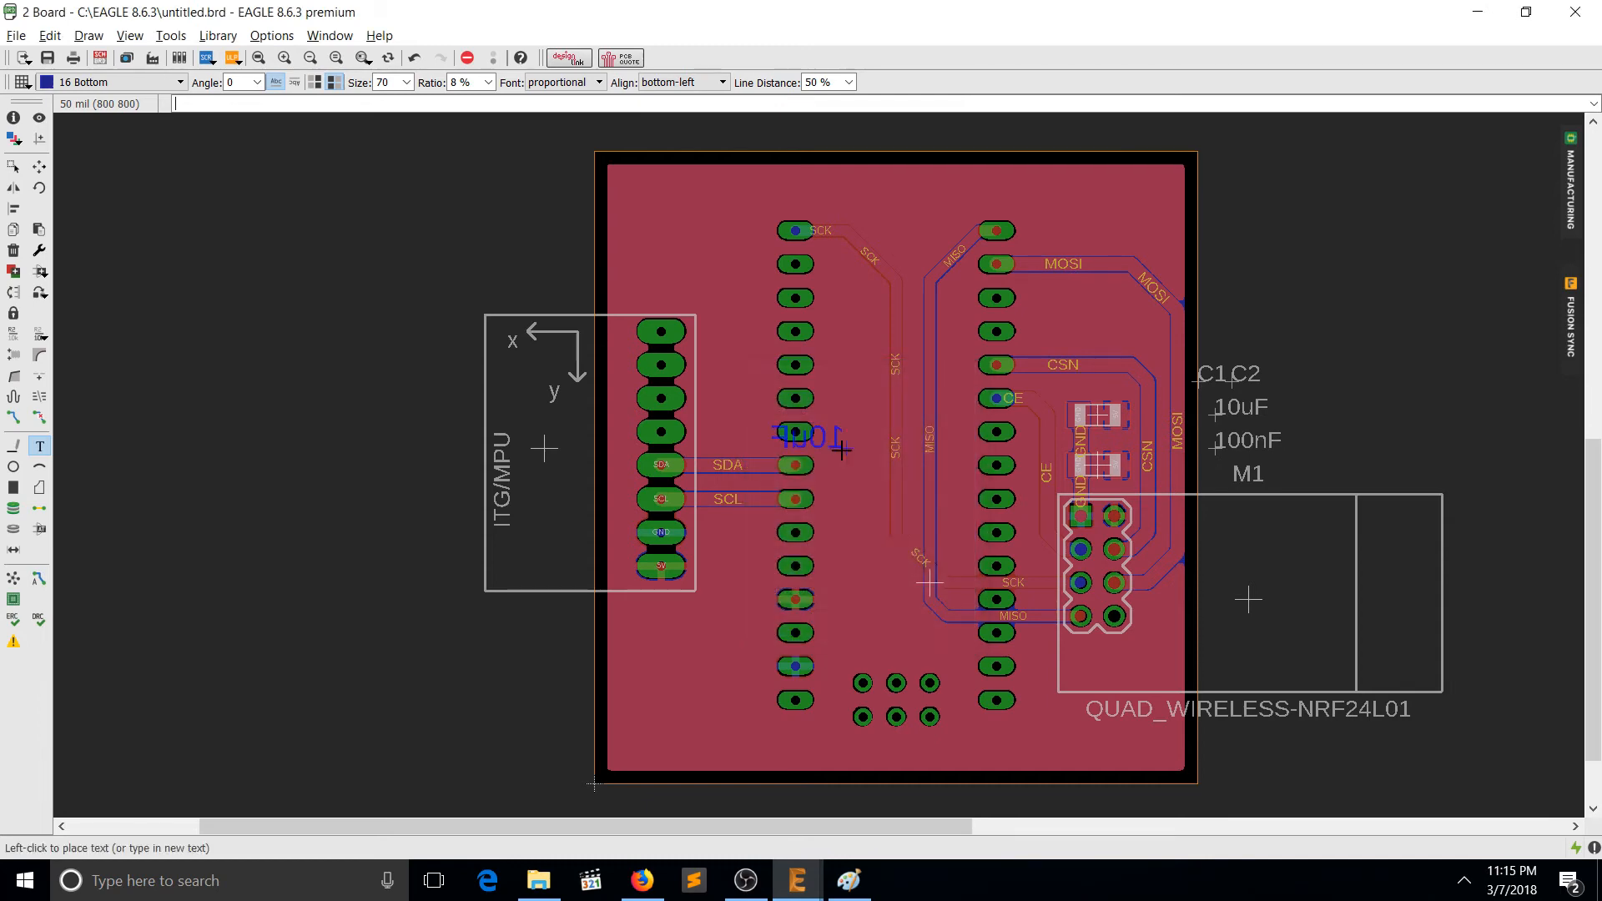
{"action": "scroll", "coordinate": [1095, 372], "scroll_direction": "up", "scroll_amount": 3}
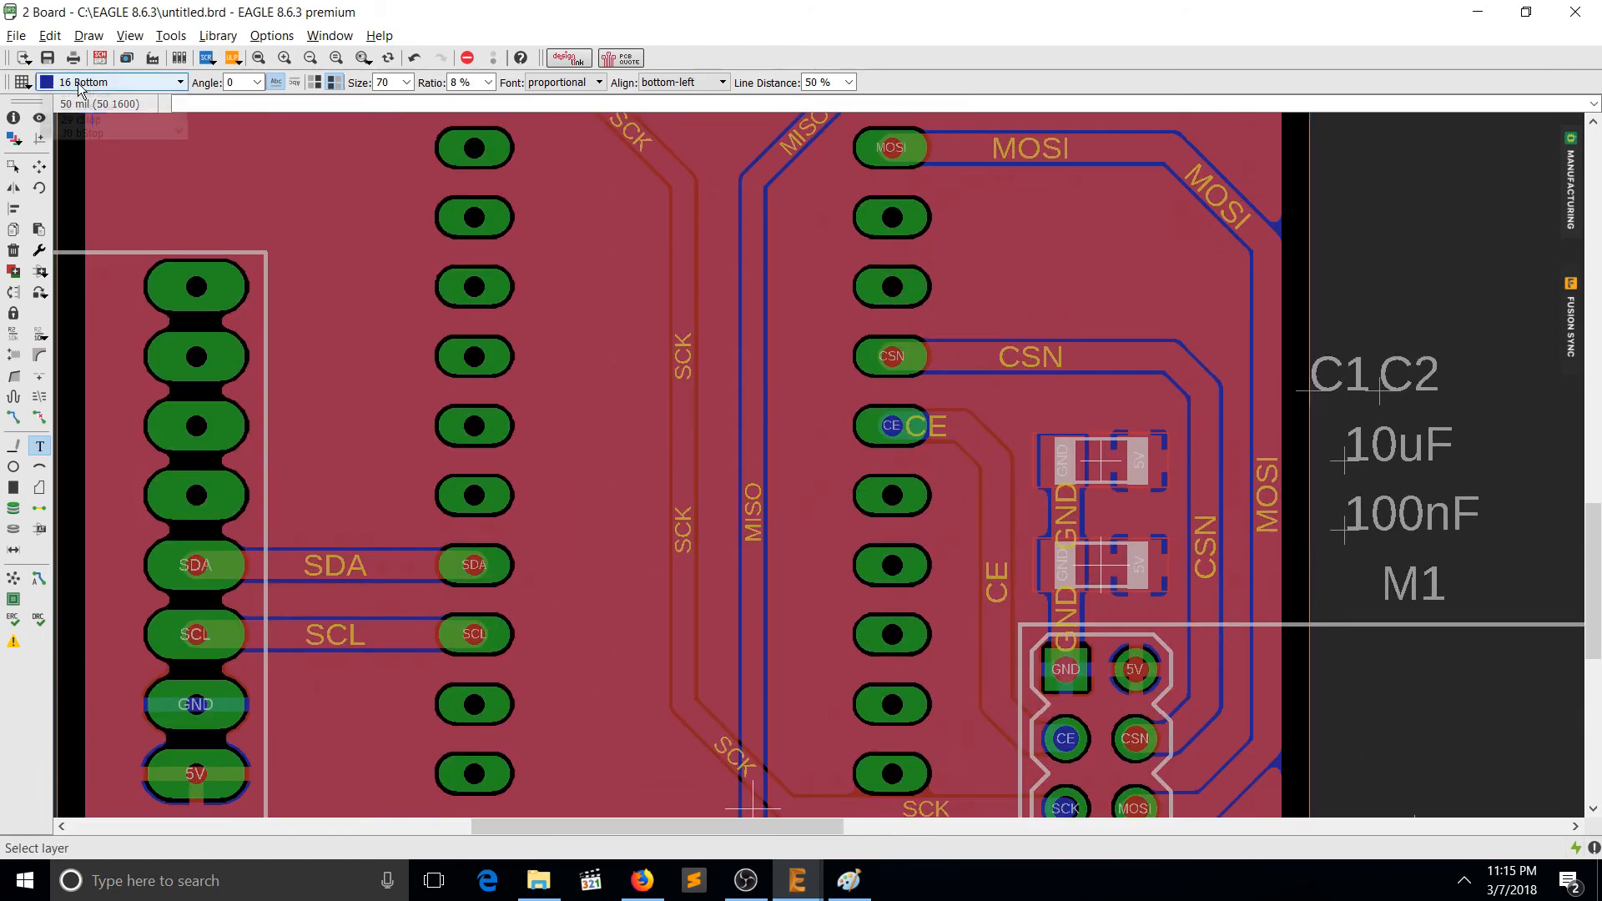
{"action": "left_click", "coordinate": [117, 82]}
{"action": "left_click", "coordinate": [122, 178]}
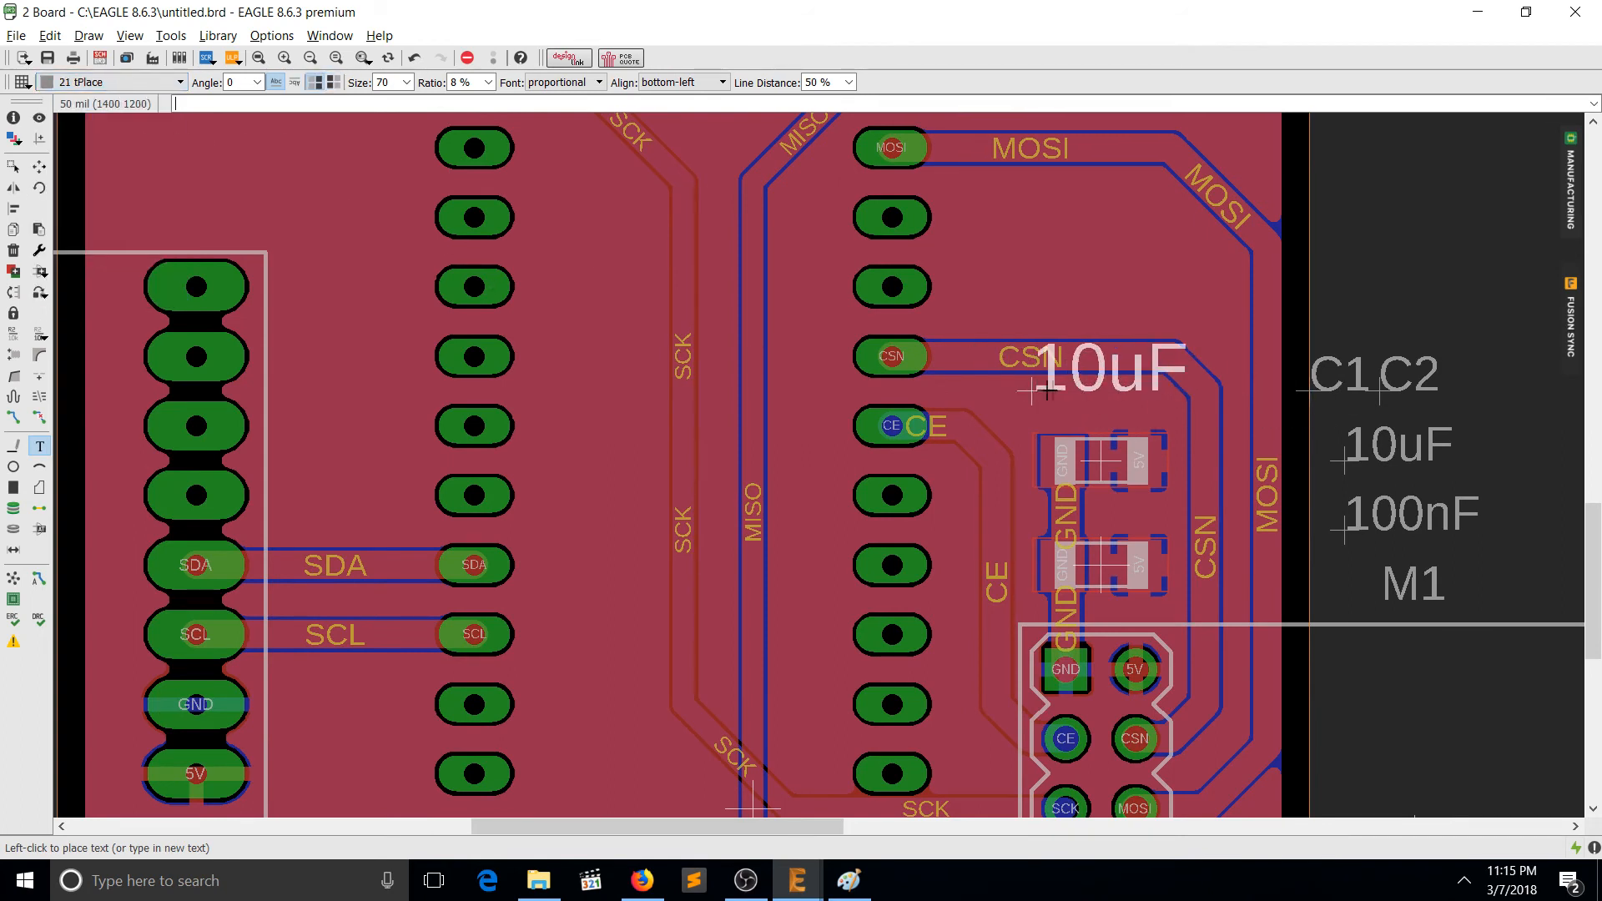
{"action": "left_click", "coordinate": [1028, 389]}
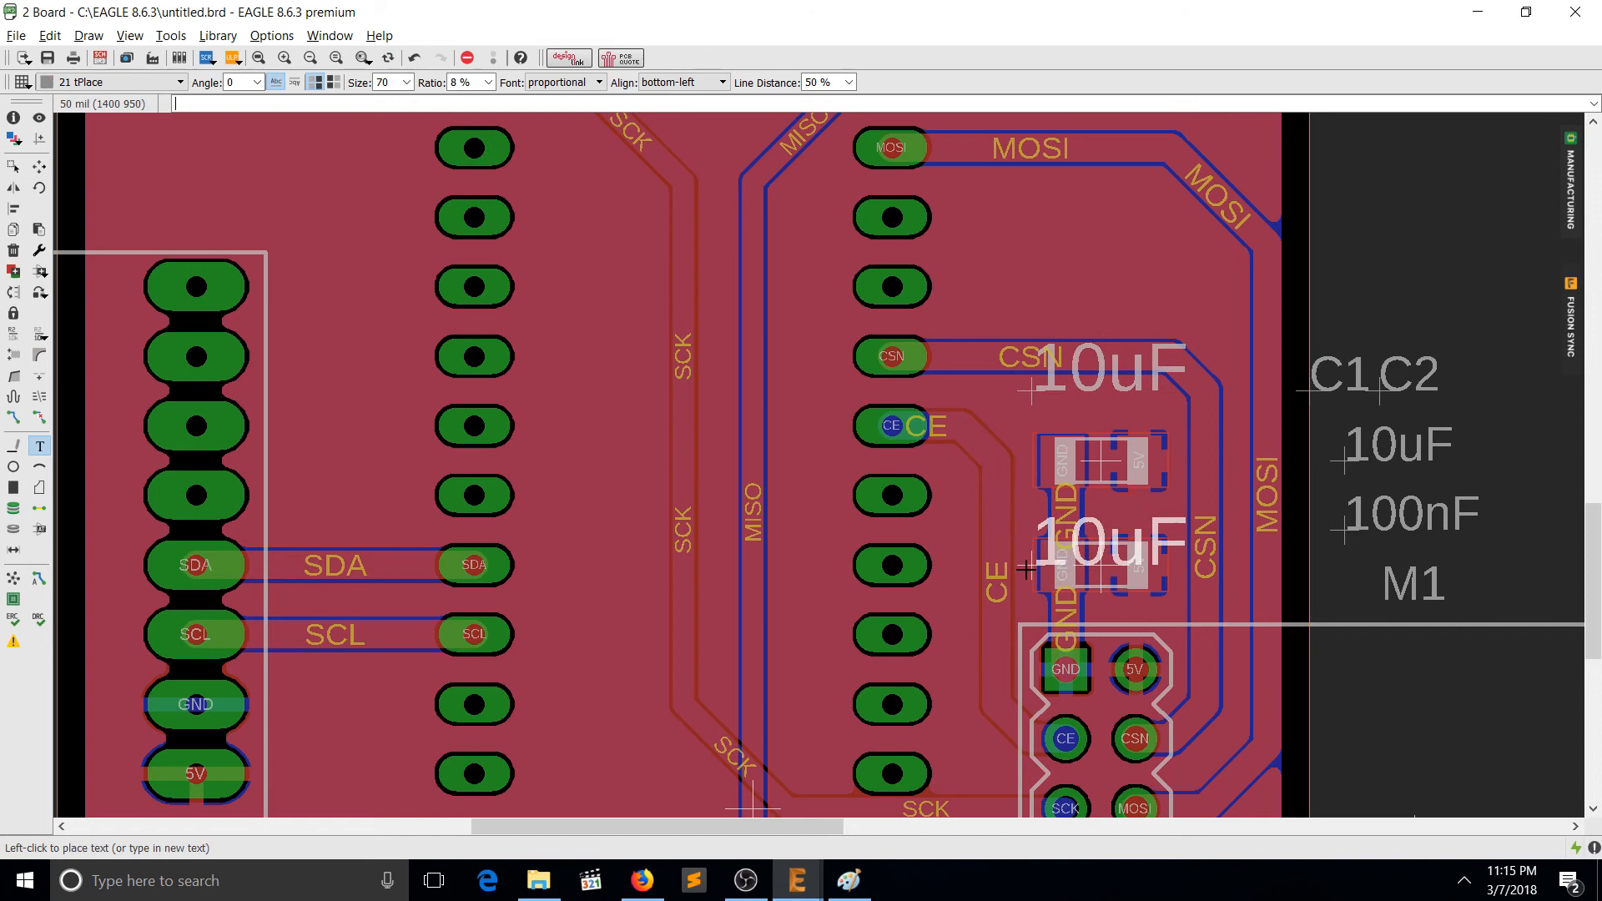
Place the text 100nF rotated to 270 on the 21 tPlace layer beside the capacitors' GND side.
{"action": "key", "text": "Escape"}
{"action": "type", "text": "100nF"}
{"action": "key", "text": "Return"}
{"action": "right_click", "coordinate": [1183, 538]}
{"action": "right_click", "coordinate": [1228, 570]}
{"action": "right_click", "coordinate": [1229, 570]}
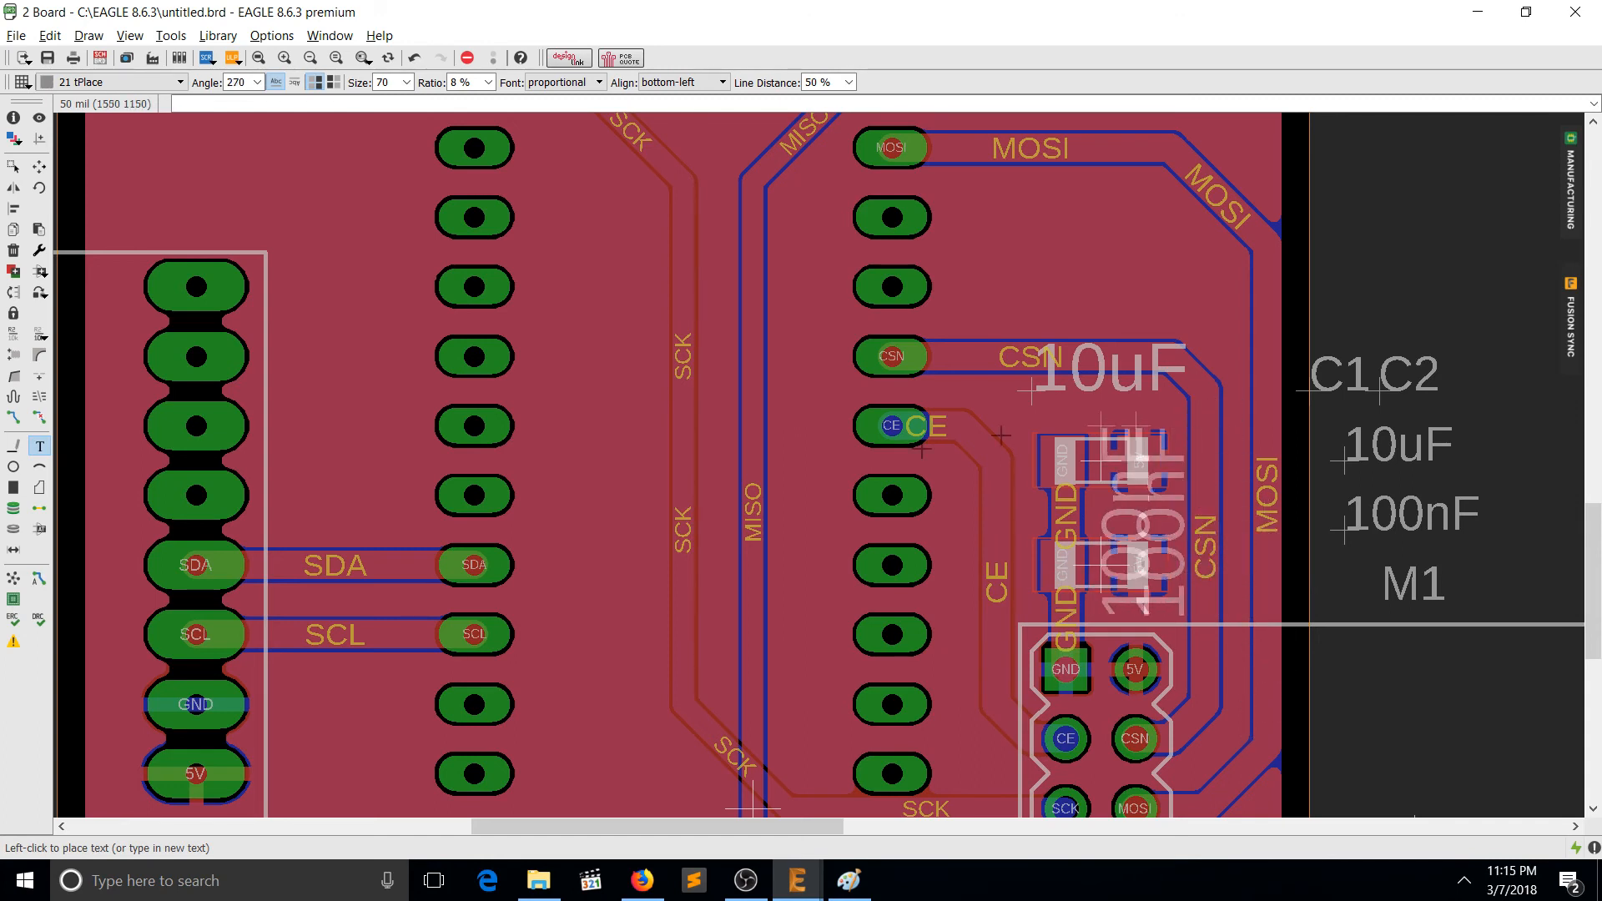
{"action": "left_click", "coordinate": [947, 414]}
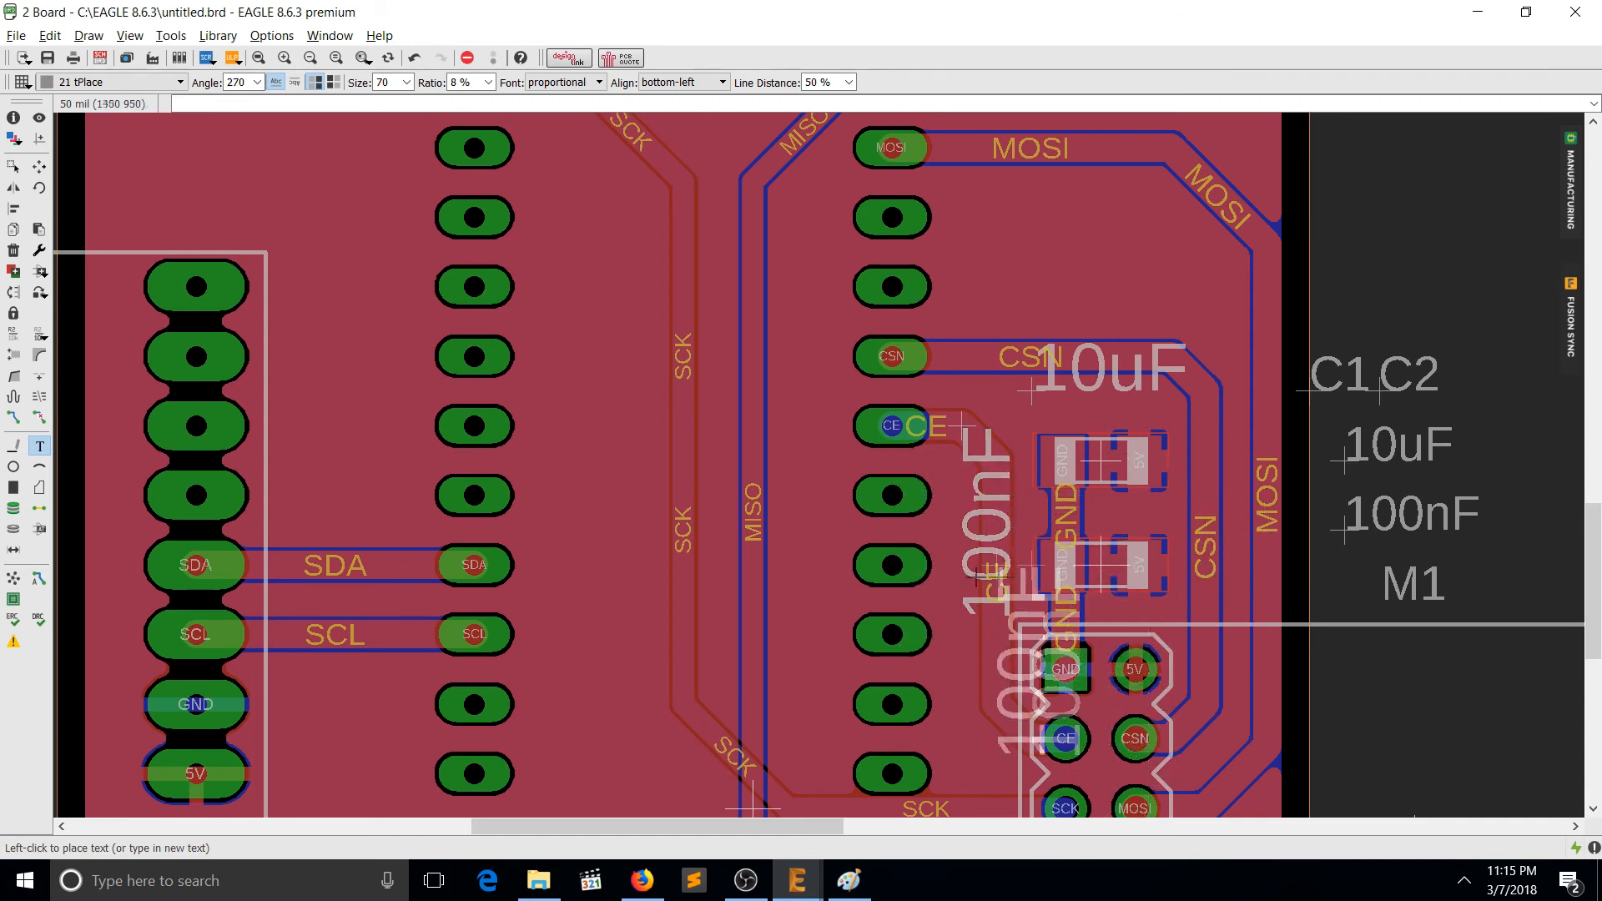
Place the designer's name as horizontal text on the 21 tPlace layer in the board's lower-left corner.
{"action": "left_click", "coordinate": [425, 442]}
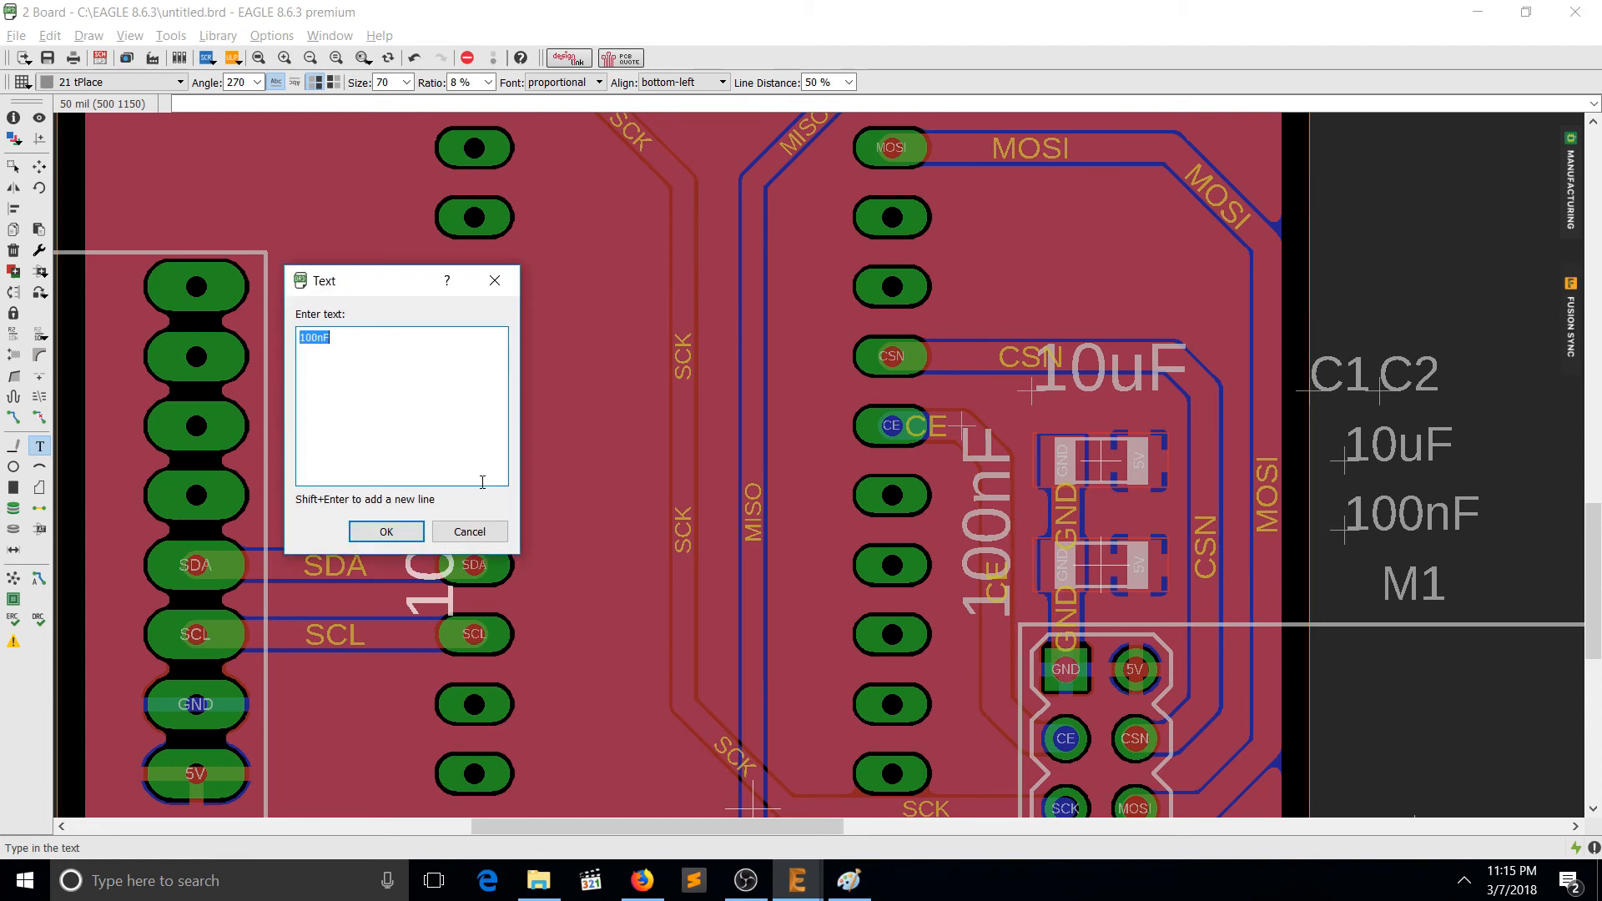
{"action": "left_click", "coordinate": [386, 531]}
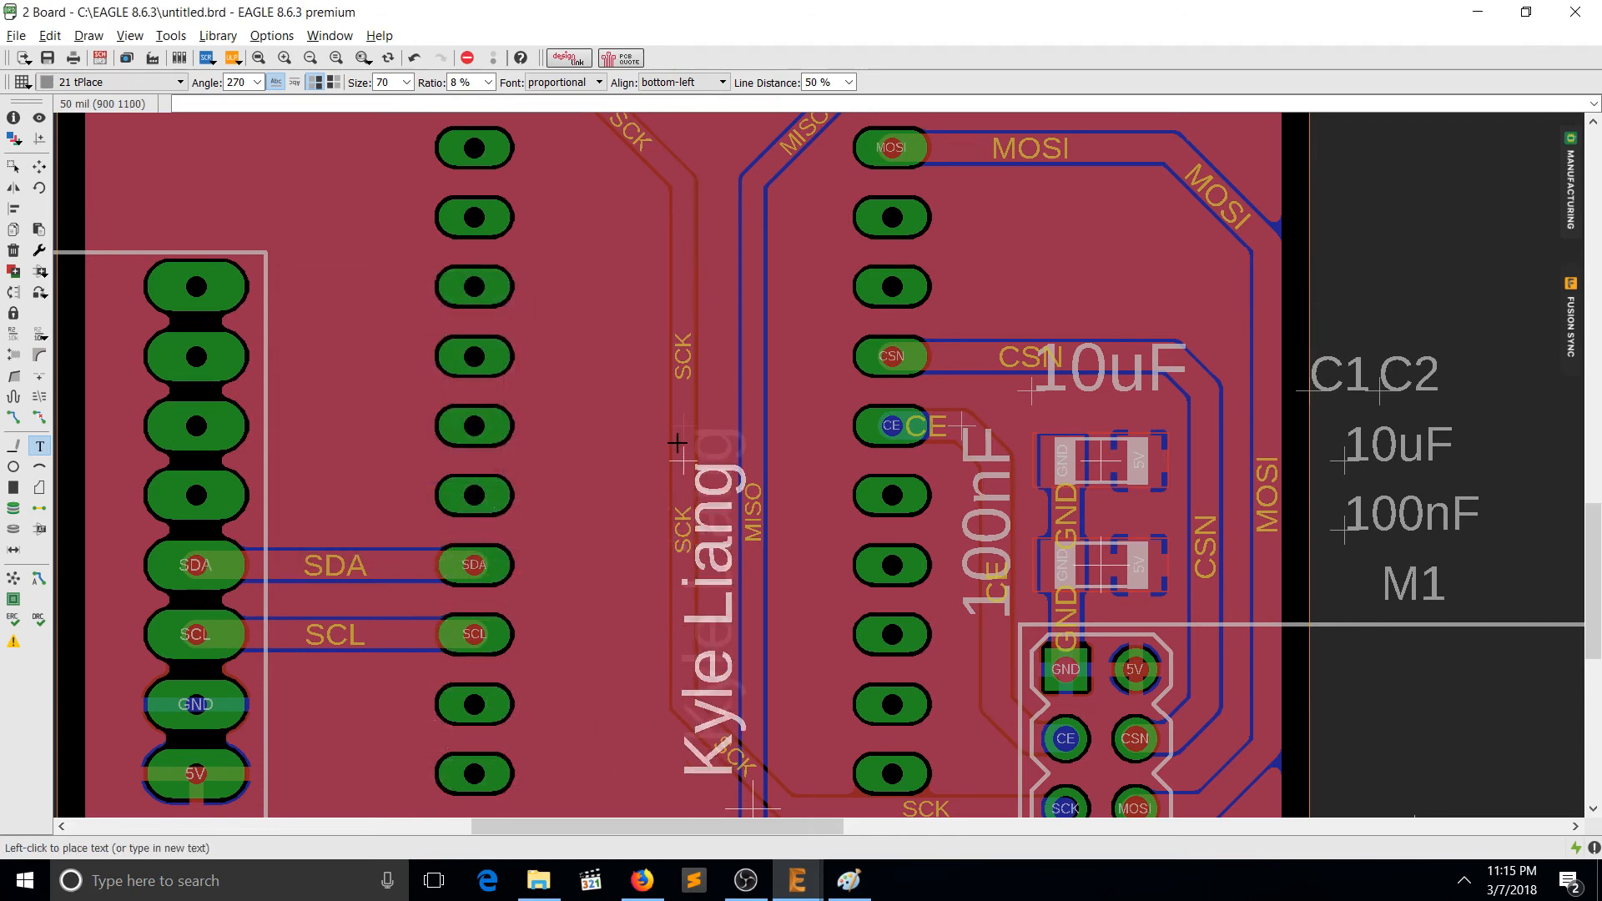
{"action": "scroll", "coordinate": [692, 618], "scroll_direction": "down", "scroll_amount": 2}
{"action": "scroll", "coordinate": [691, 617], "scroll_direction": "down", "scroll_amount": 3}
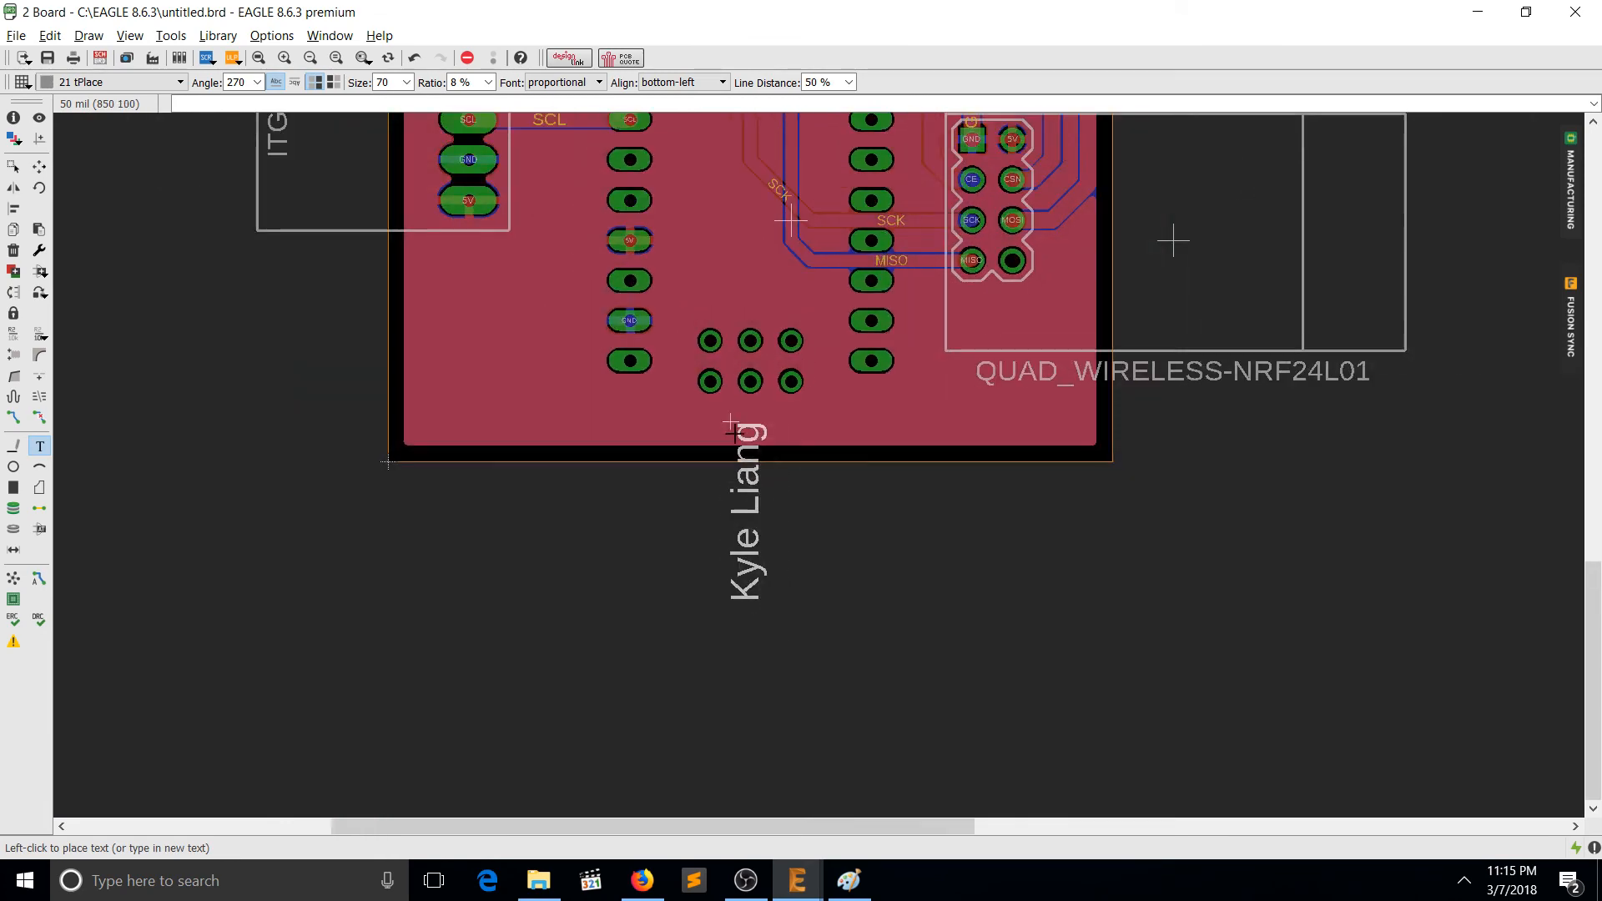
{"action": "right_click", "coordinate": [488, 357]}
{"action": "left_click", "coordinate": [424, 423]}
{"action": "middle_click_drag", "start_coordinate": [804, 325], "coordinate": [811, 504]}
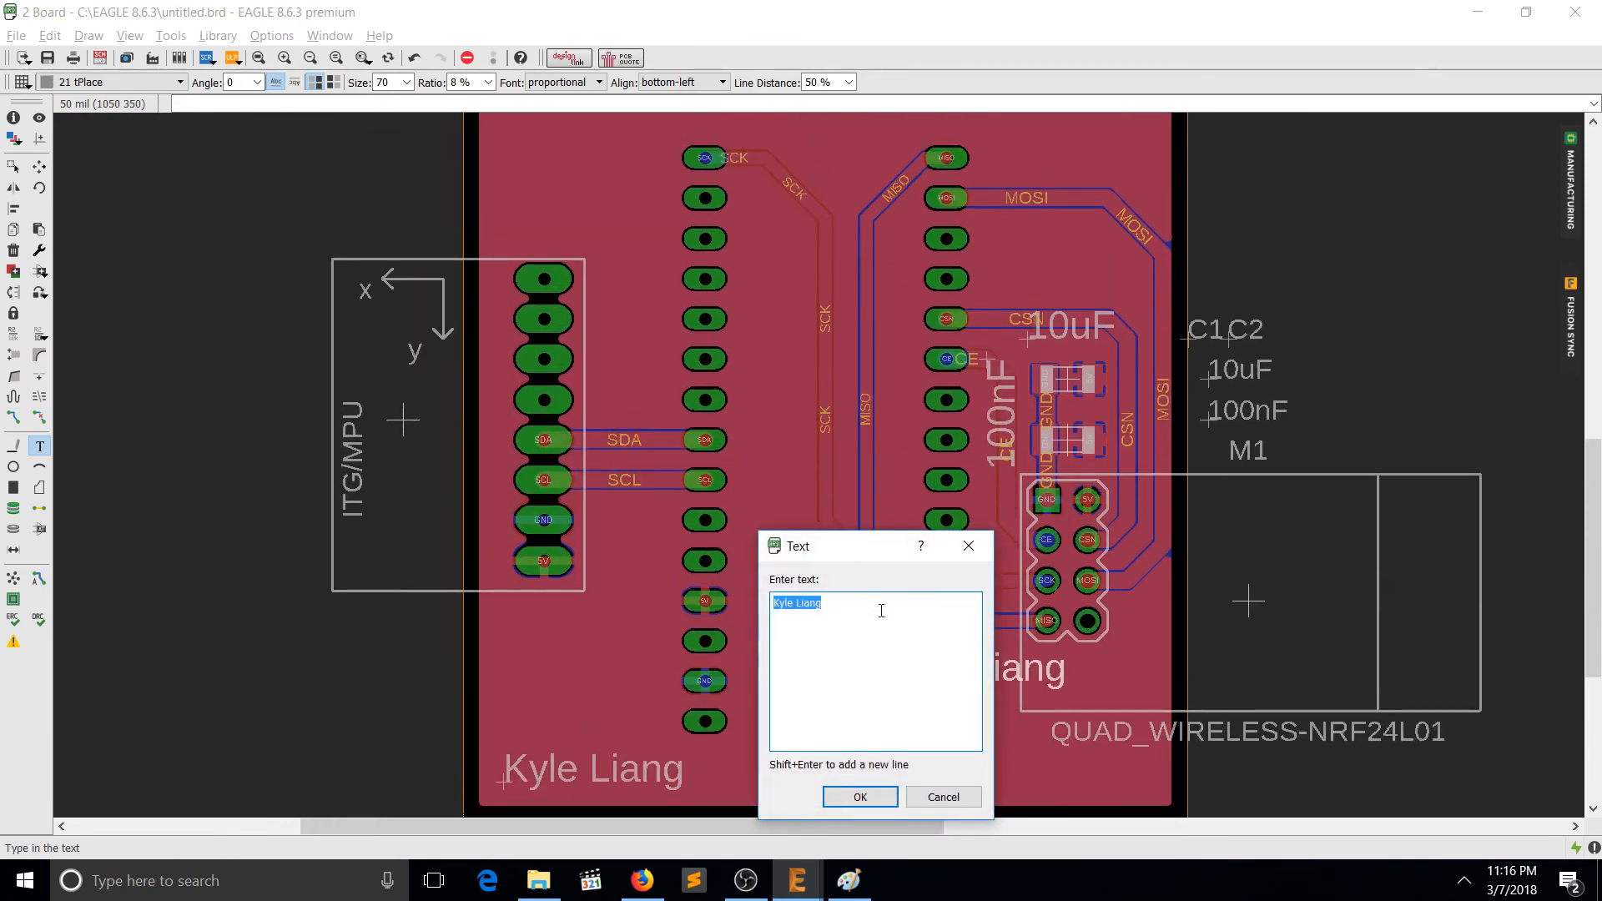
{"action": "left_click", "coordinate": [942, 797]}
Run DRC with the default rules, load the OSH Park design rules from oshpark.dru, and check the board again.
{"action": "left_click", "coordinate": [395, 105]}
{"action": "type", "text": "drc"}
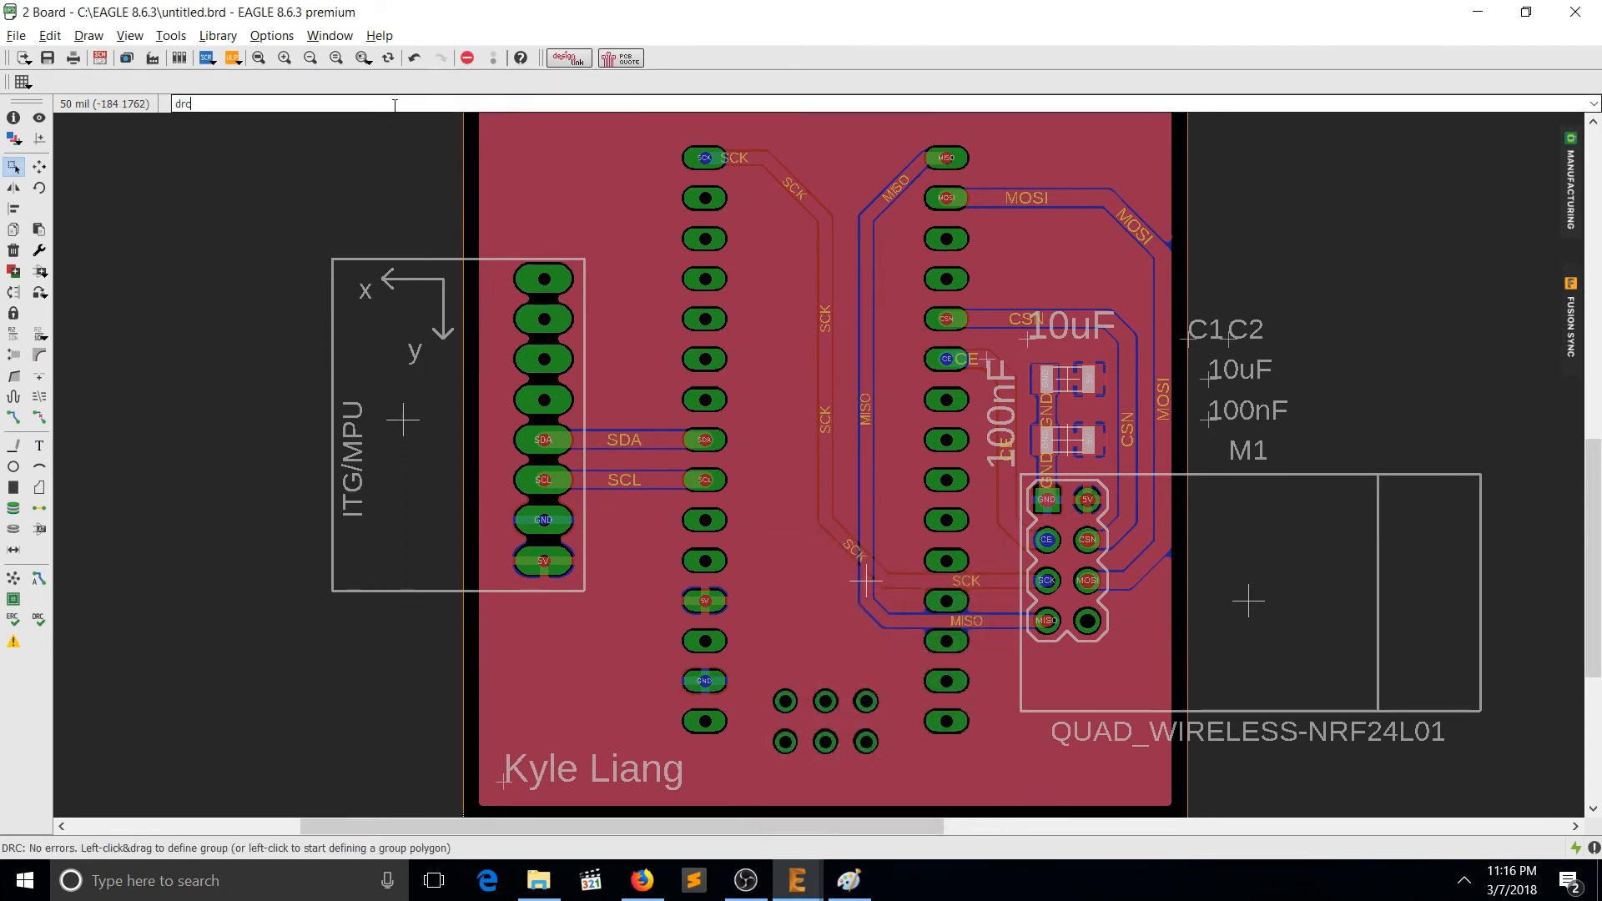
{"action": "type", "text": "drc"}
{"action": "key", "text": "Return"}
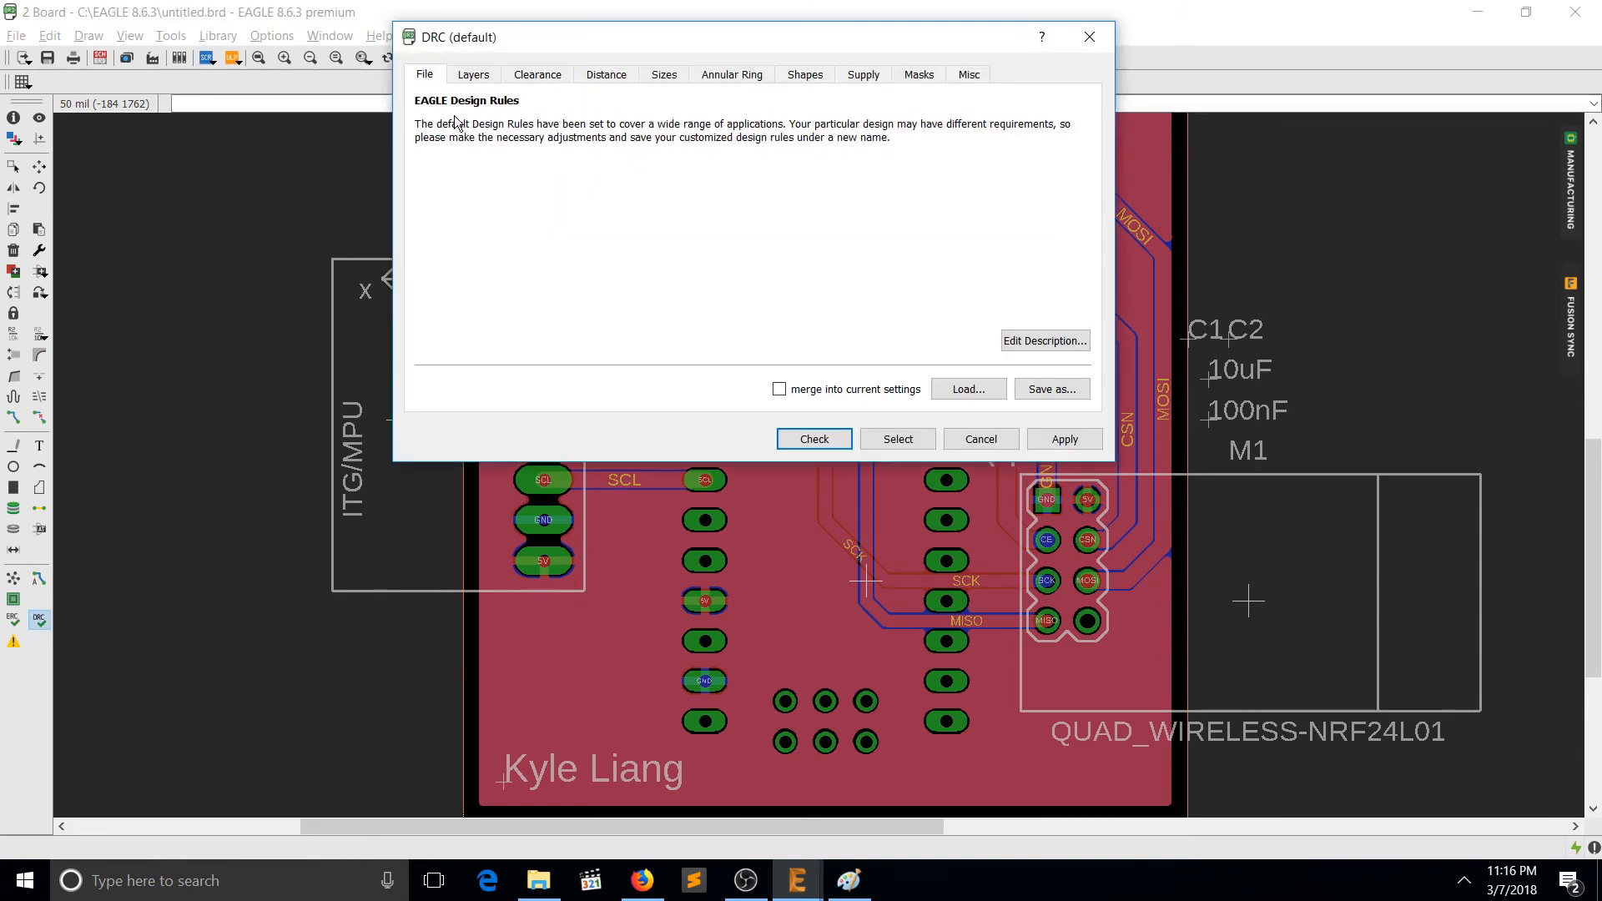
{"action": "left_click", "coordinate": [980, 398]}
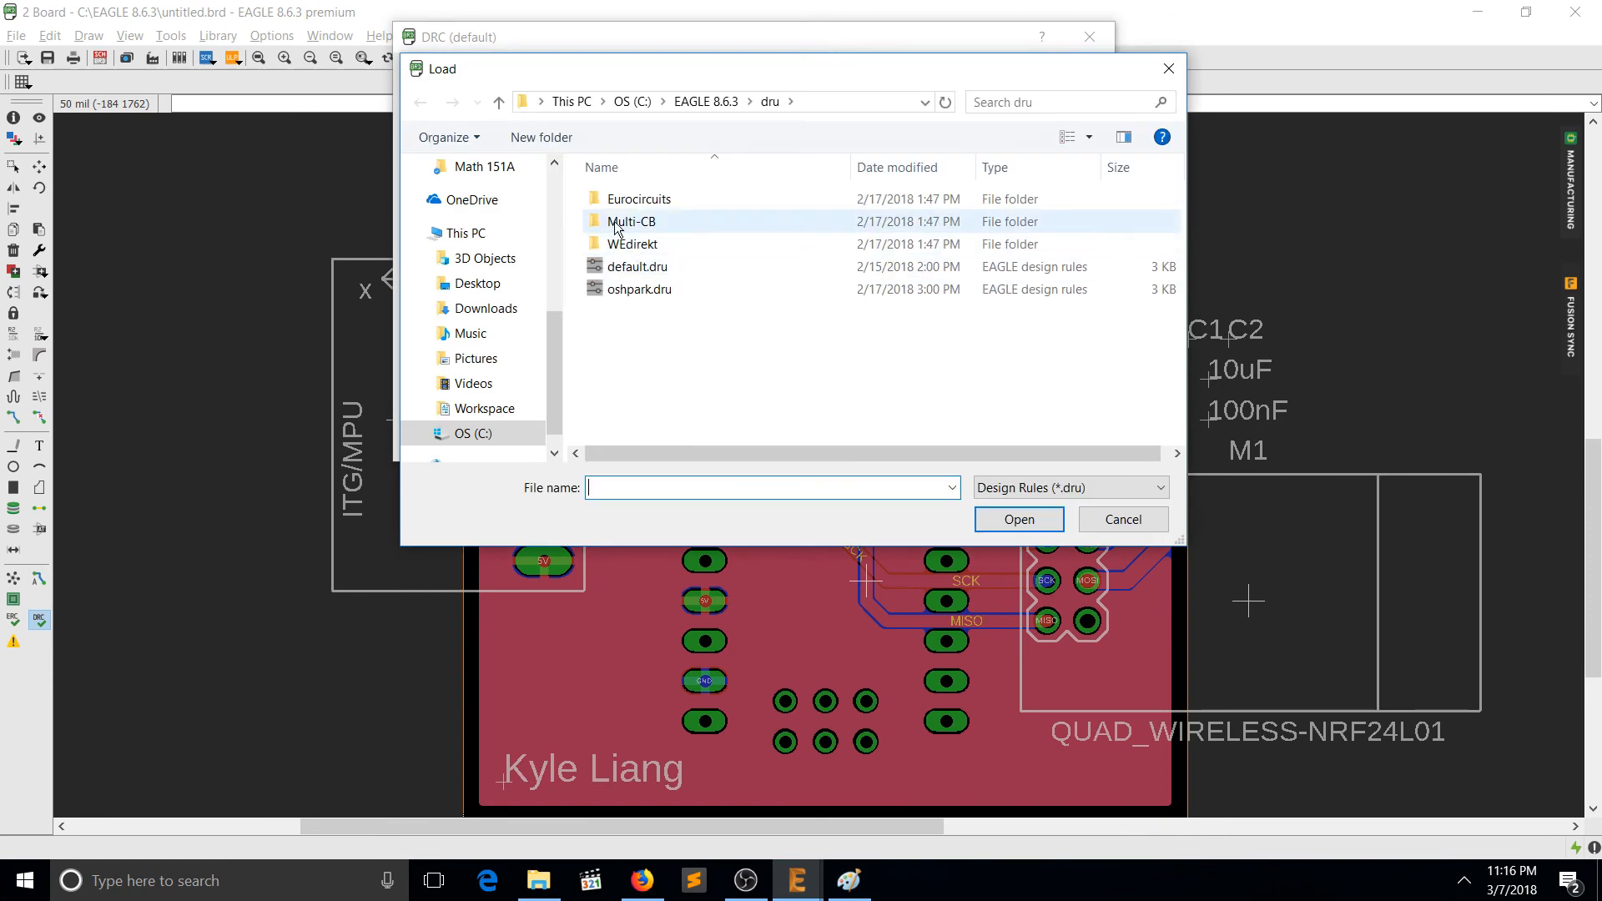
{"action": "left_click", "coordinate": [724, 284]}
{"action": "left_click", "coordinate": [1019, 519]}
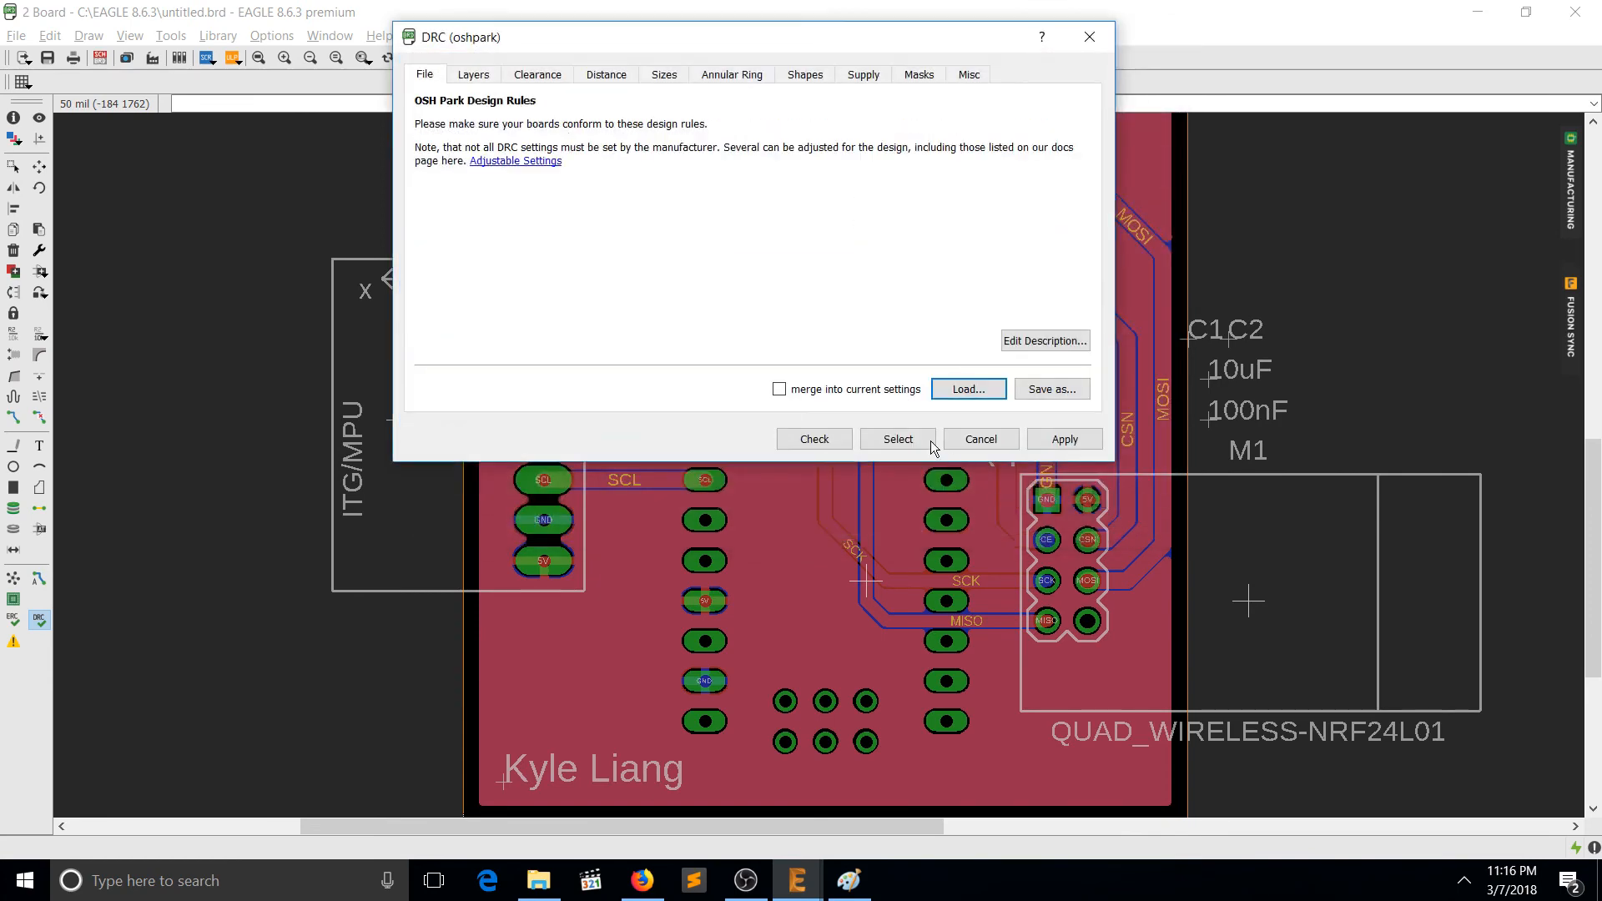
{"action": "left_click", "coordinate": [830, 444]}
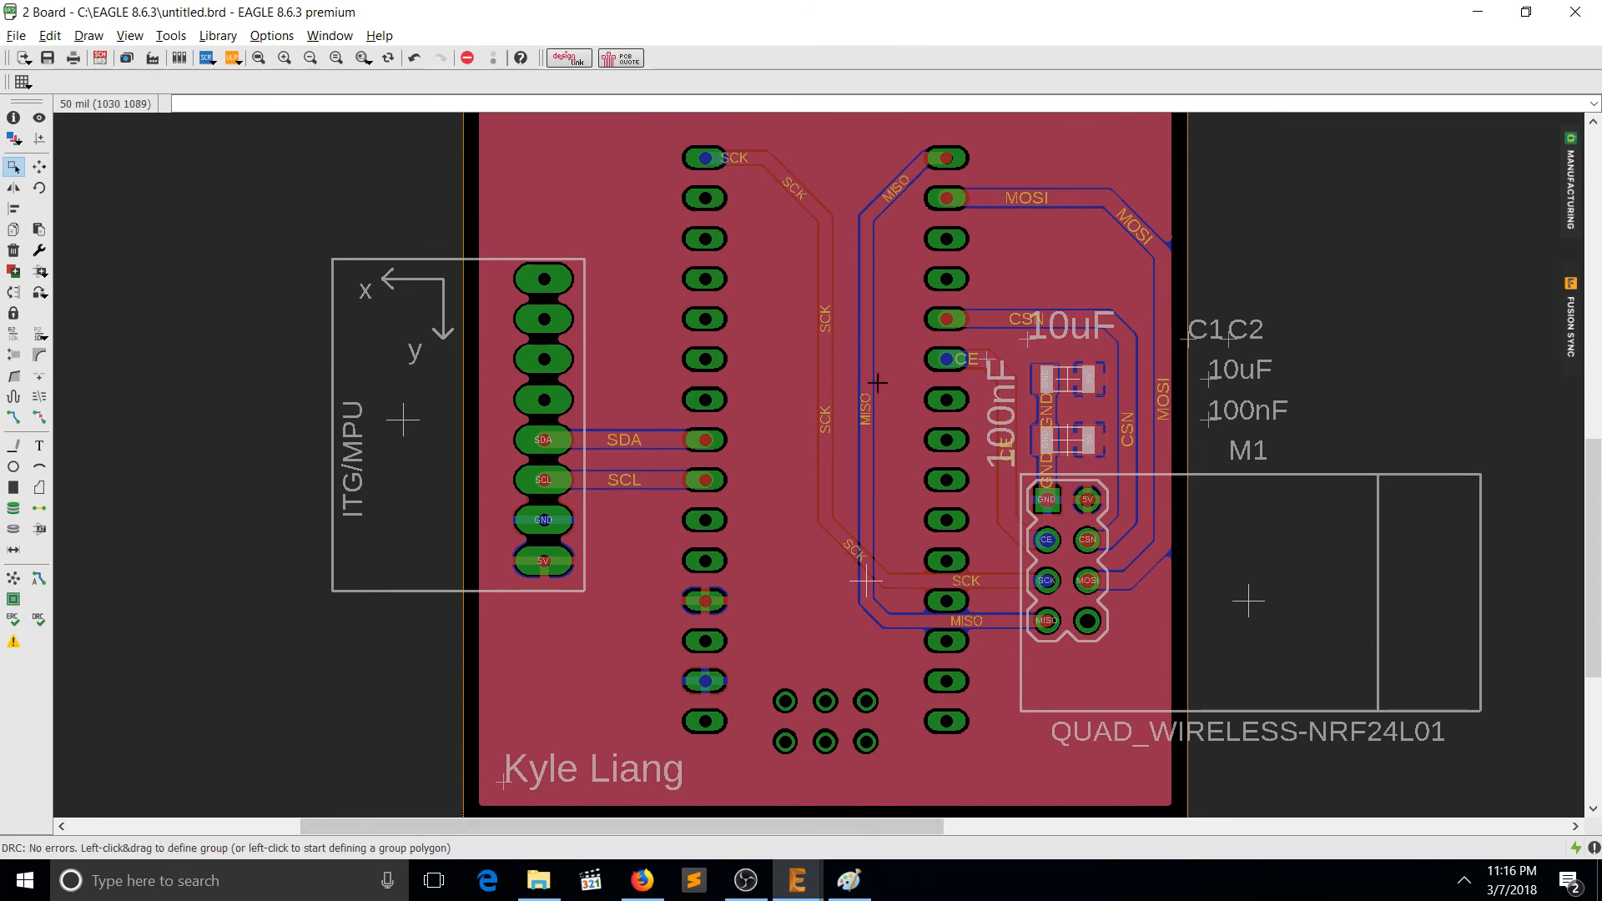
Save the board as test.brd in the Capstone2 folder and view its default two-layer job in the CAM Processor.
{"action": "middle_click_drag", "start_coordinate": [884, 277], "coordinate": [900, 340]}
{"action": "left_click", "coordinate": [14, 40]}
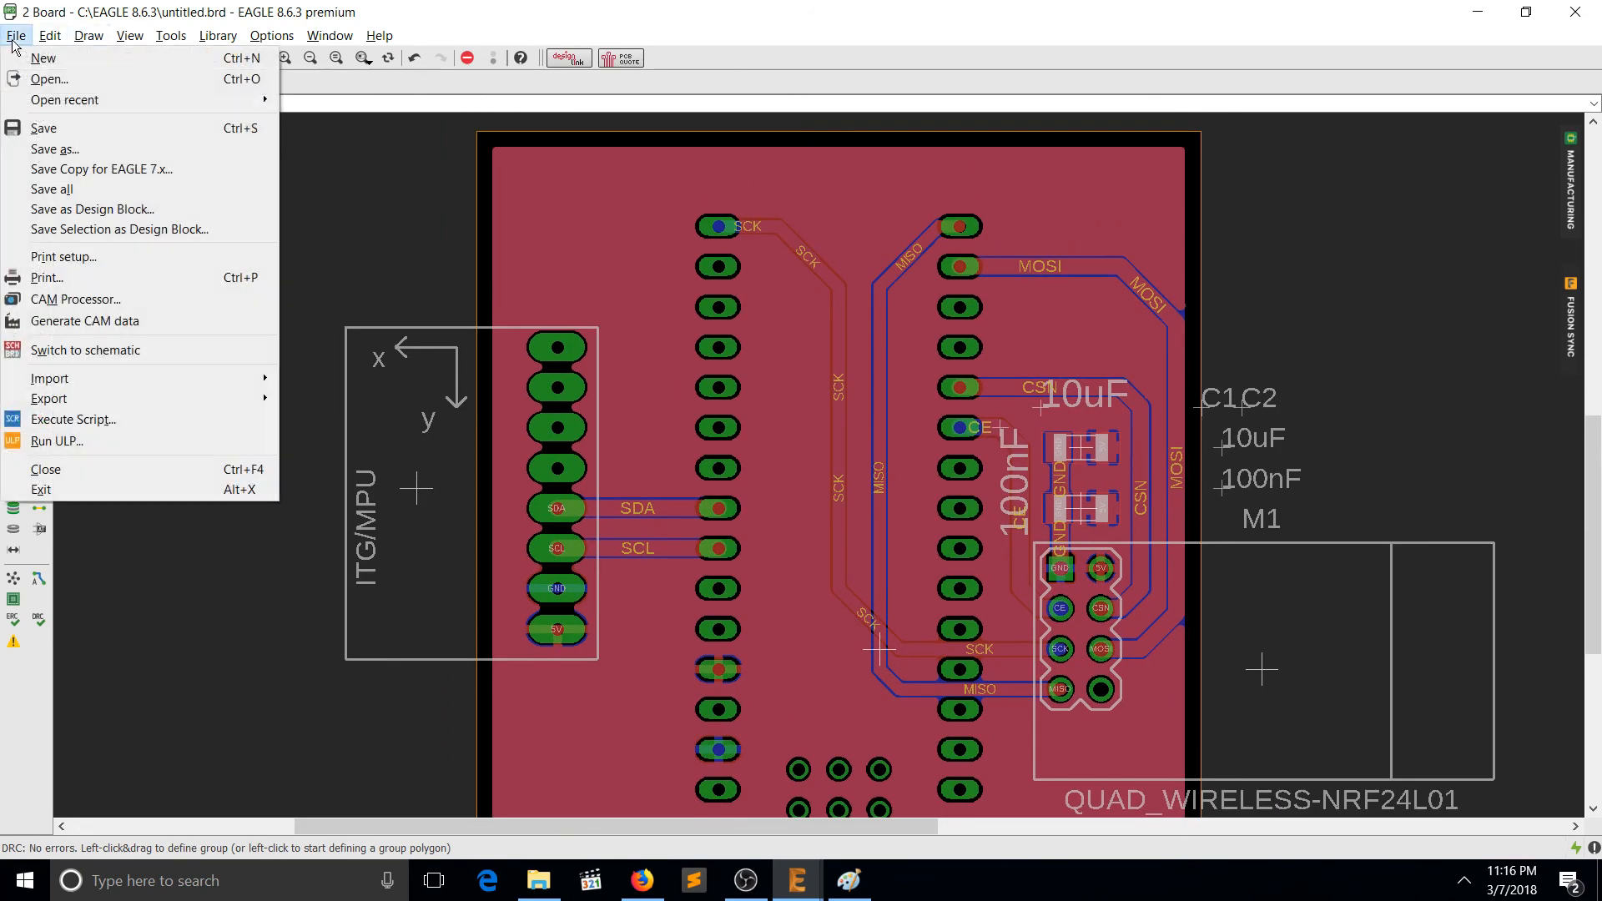
{"action": "left_click", "coordinate": [50, 300]}
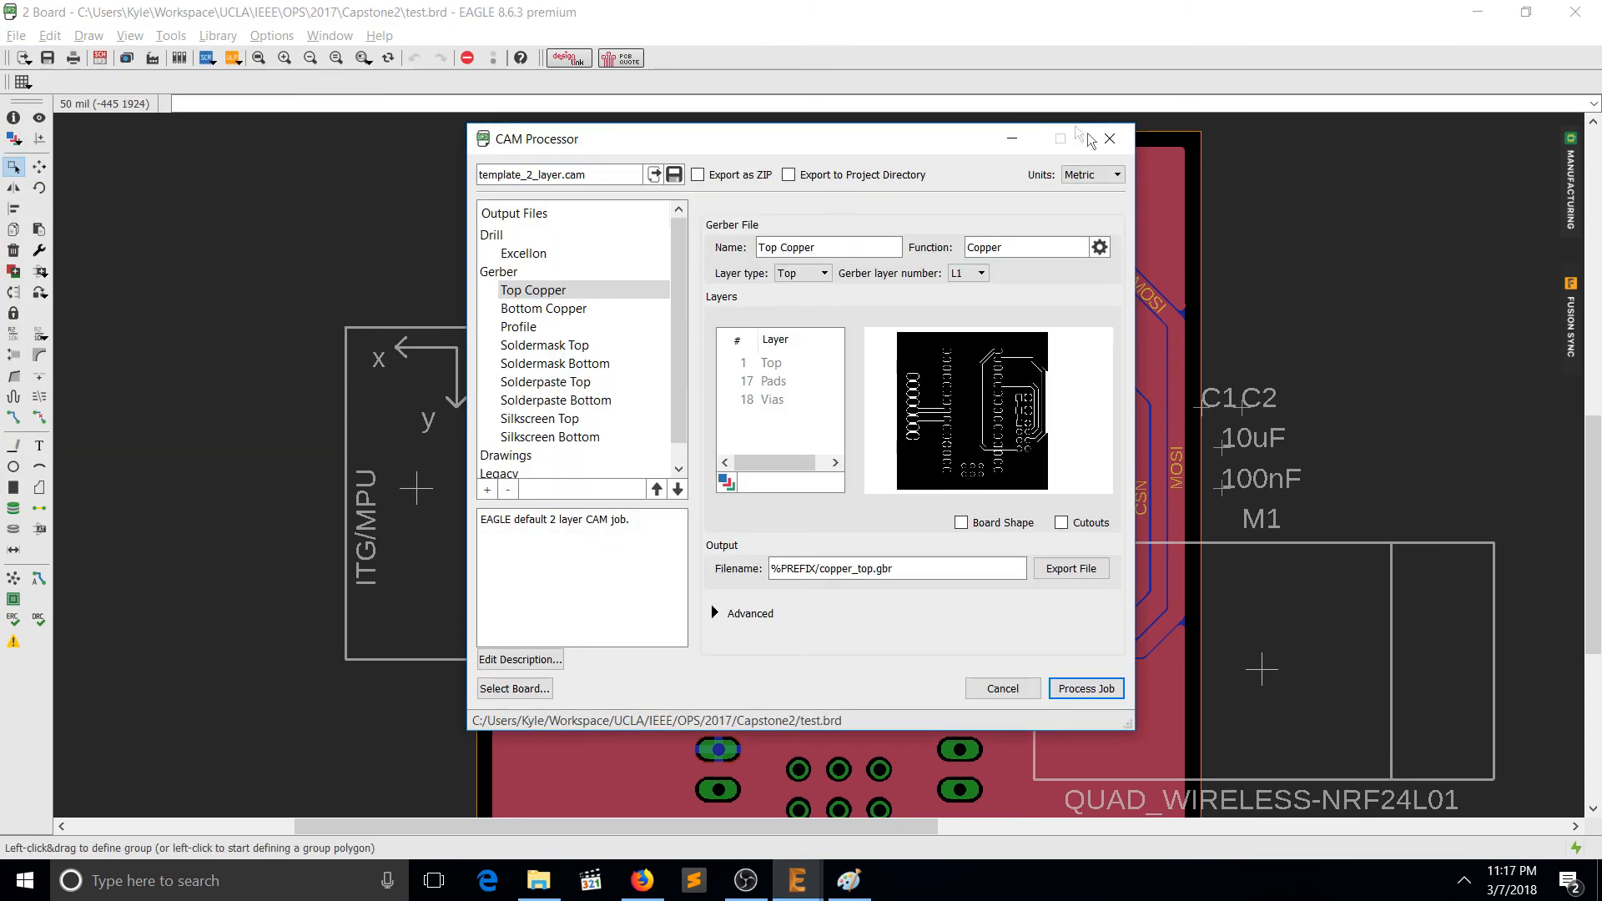
{"action": "left_click", "coordinate": [1109, 138]}
Reopen the CAM Processor for test.brd and load the oshpark_2layer.cam job file.
{"action": "left_click", "coordinate": [15, 35]}
{"action": "left_click", "coordinate": [814, 365]}
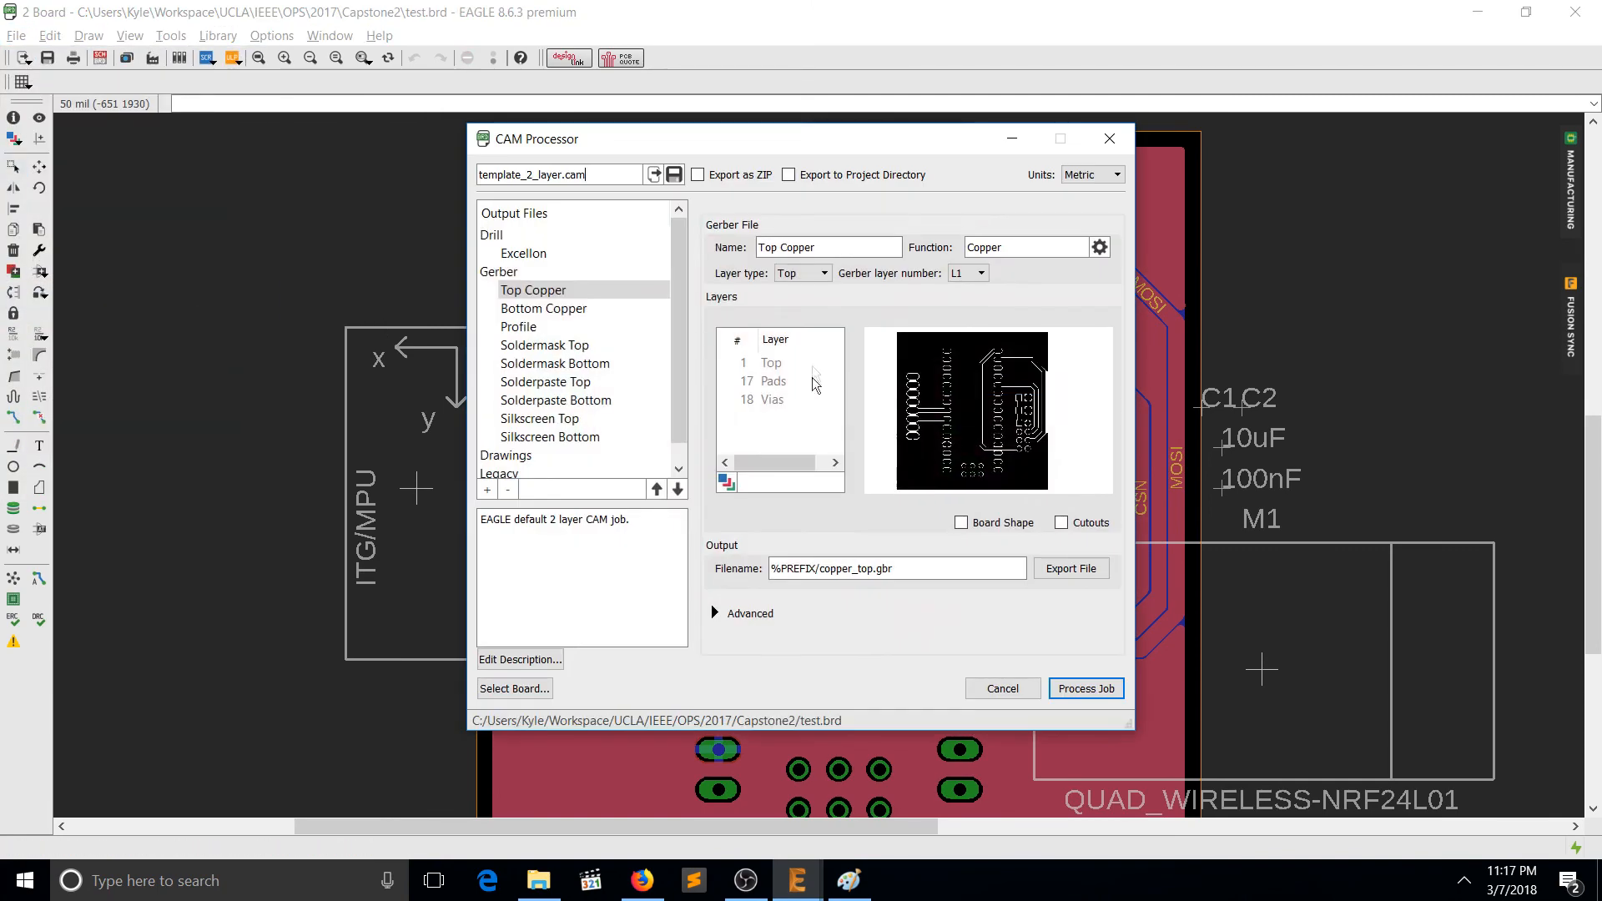
{"action": "left_click", "coordinate": [655, 174]}
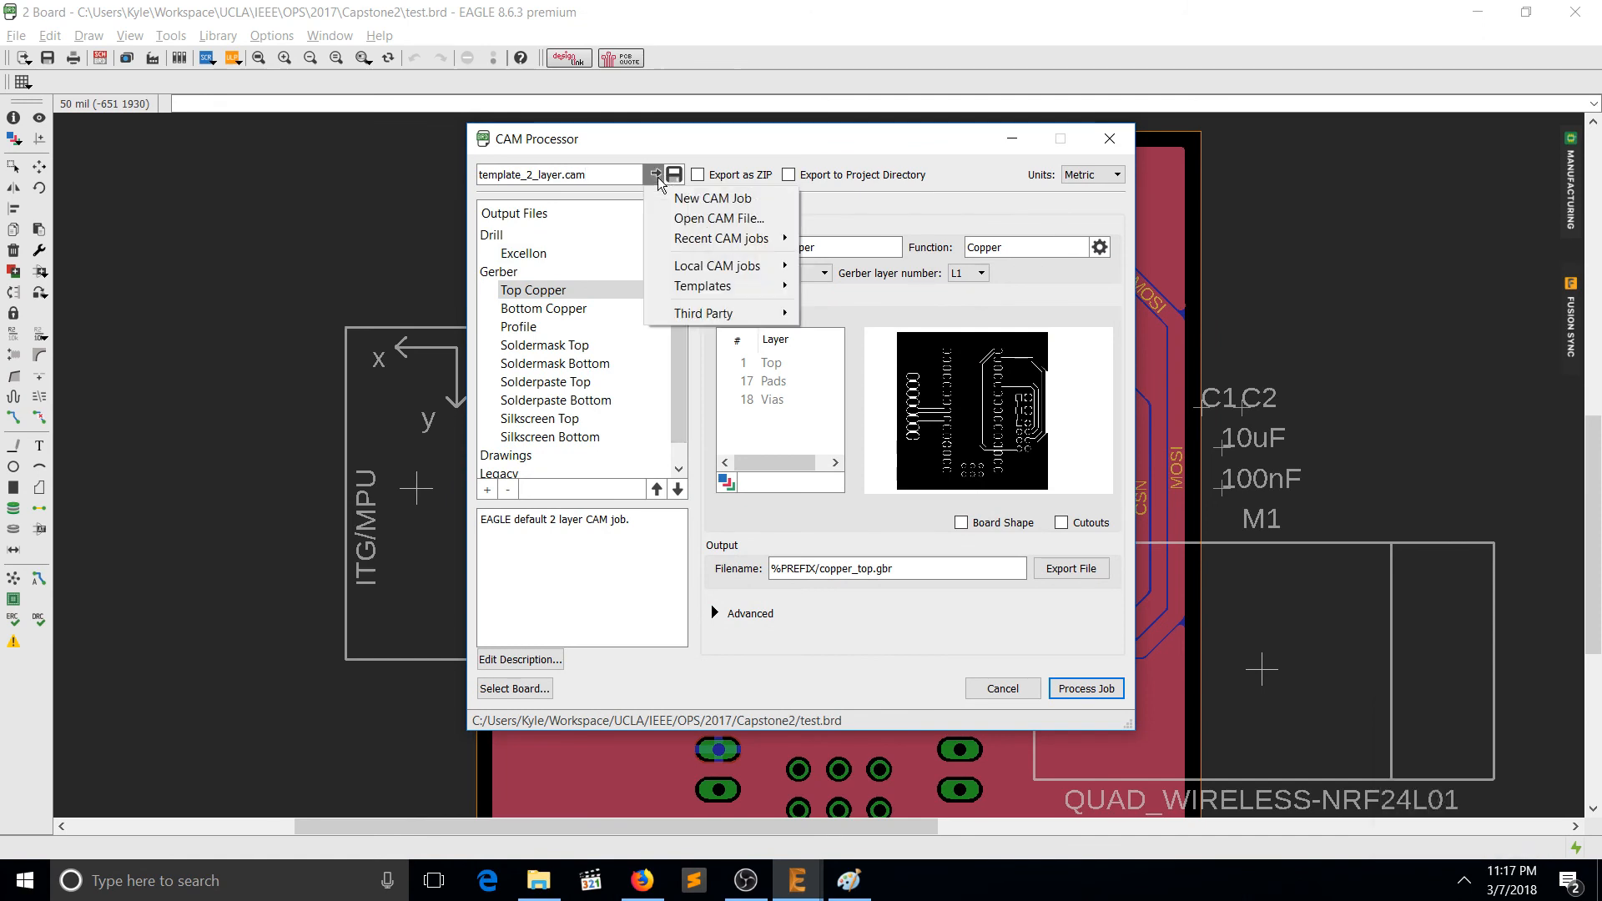
{"action": "left_click", "coordinate": [726, 220]}
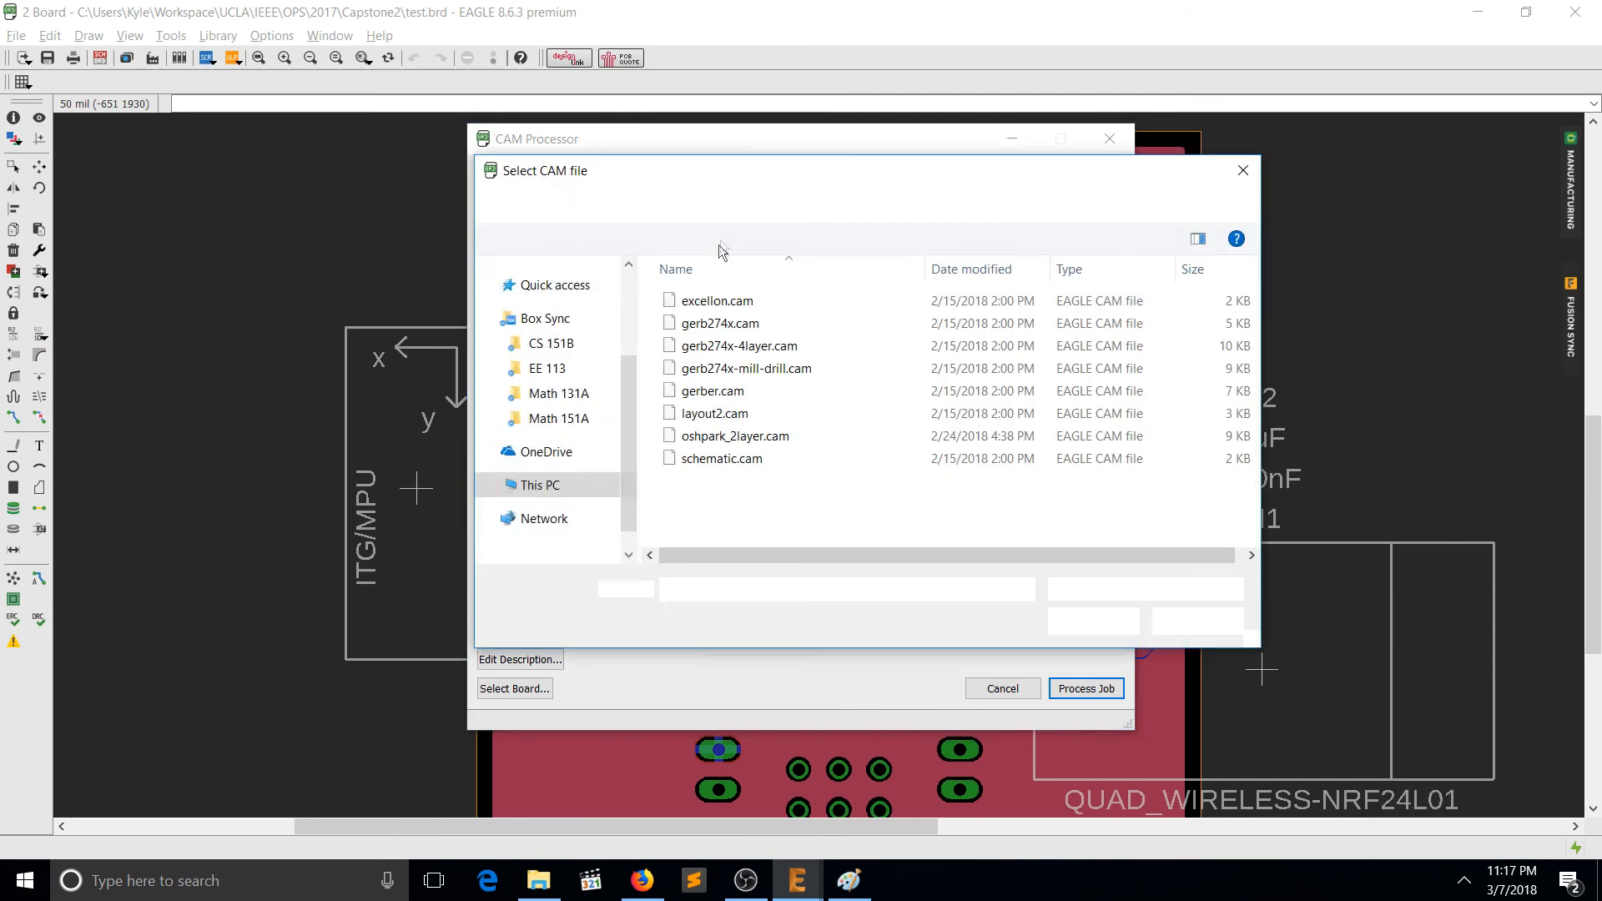
{"action": "left_click", "coordinate": [785, 440]}
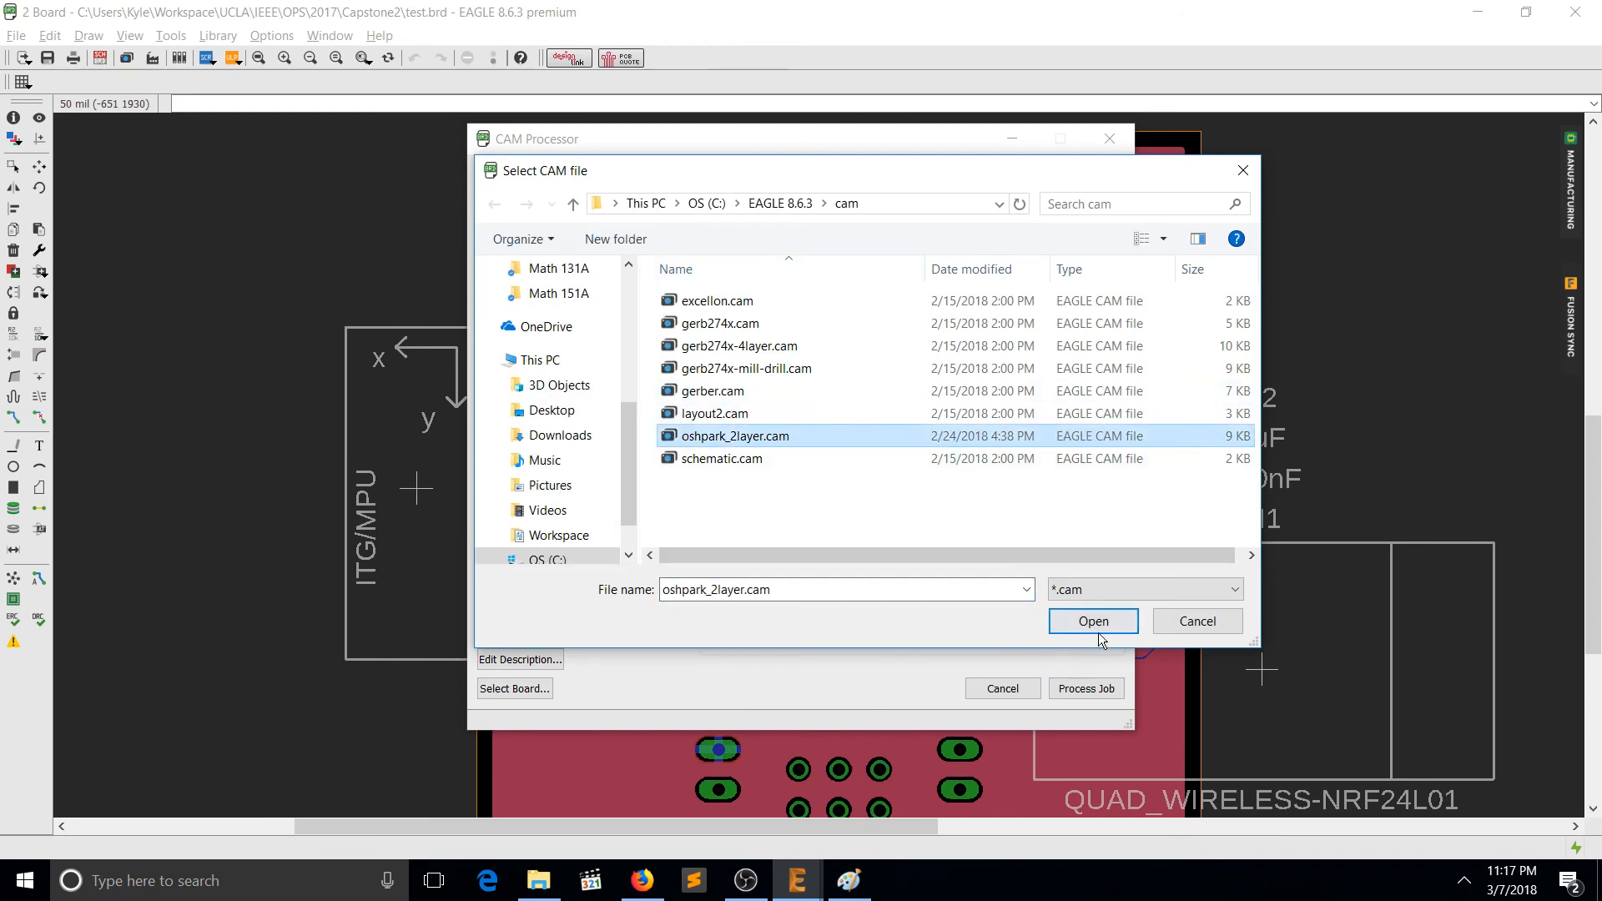
{"action": "left_click", "coordinate": [1098, 632]}
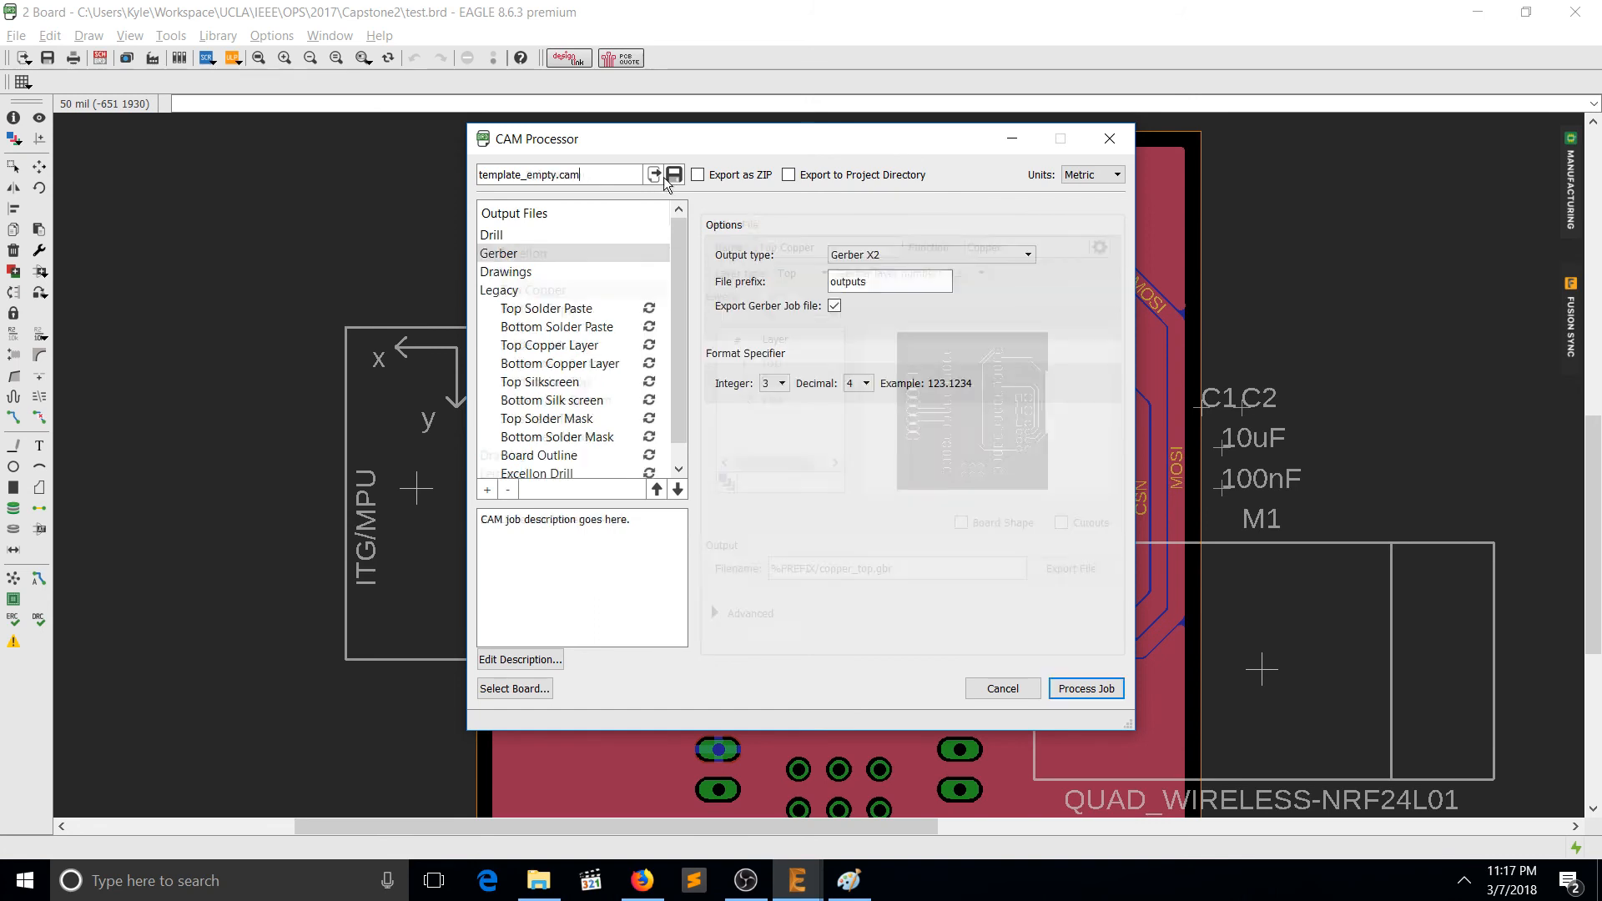
Process the CAM job into a new output folder named gerber inside Capstone2.
{"action": "left_click", "coordinate": [1104, 699]}
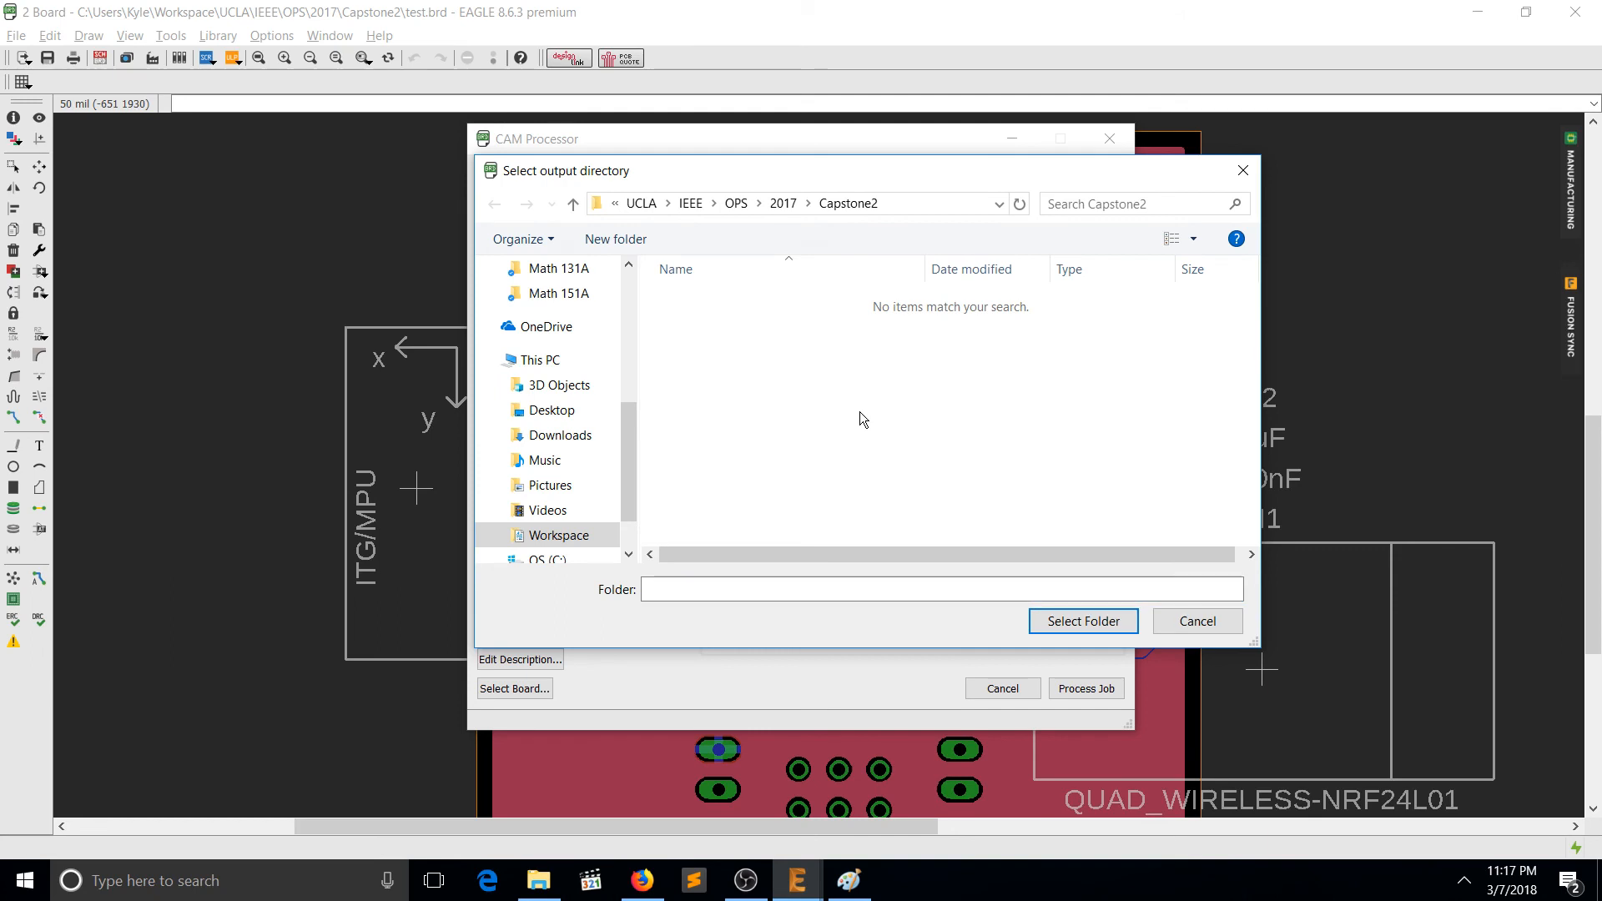
{"action": "key", "text": "ctrl+shift+n"}
{"action": "type", "text": "gerber"}
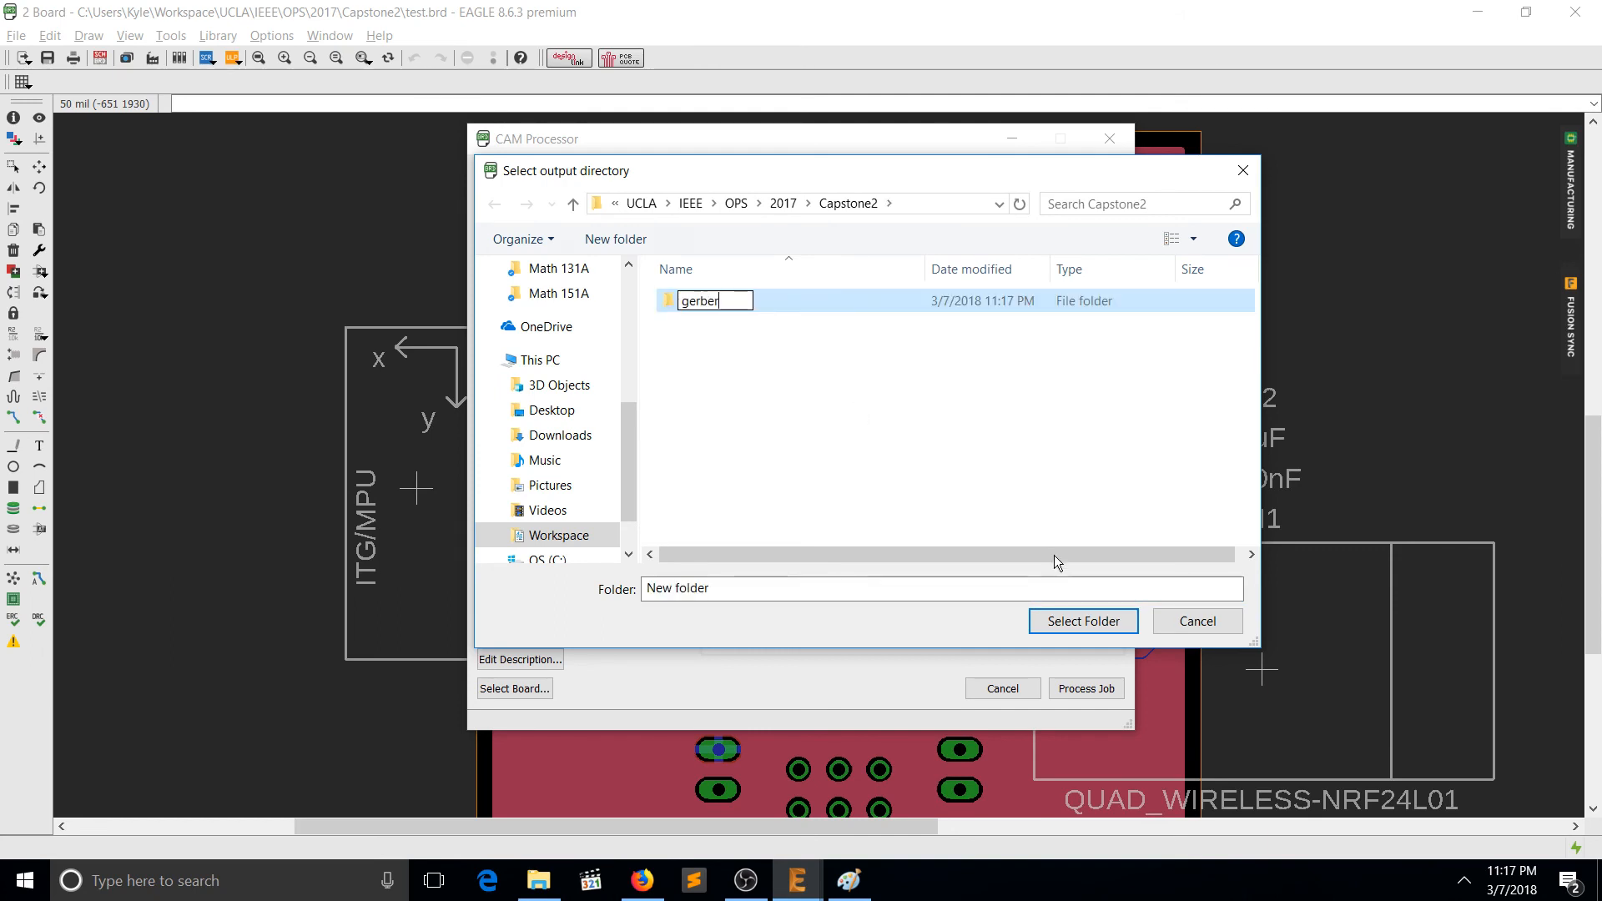
{"action": "key", "text": "Return"}
{"action": "left_click", "coordinate": [1082, 620]}
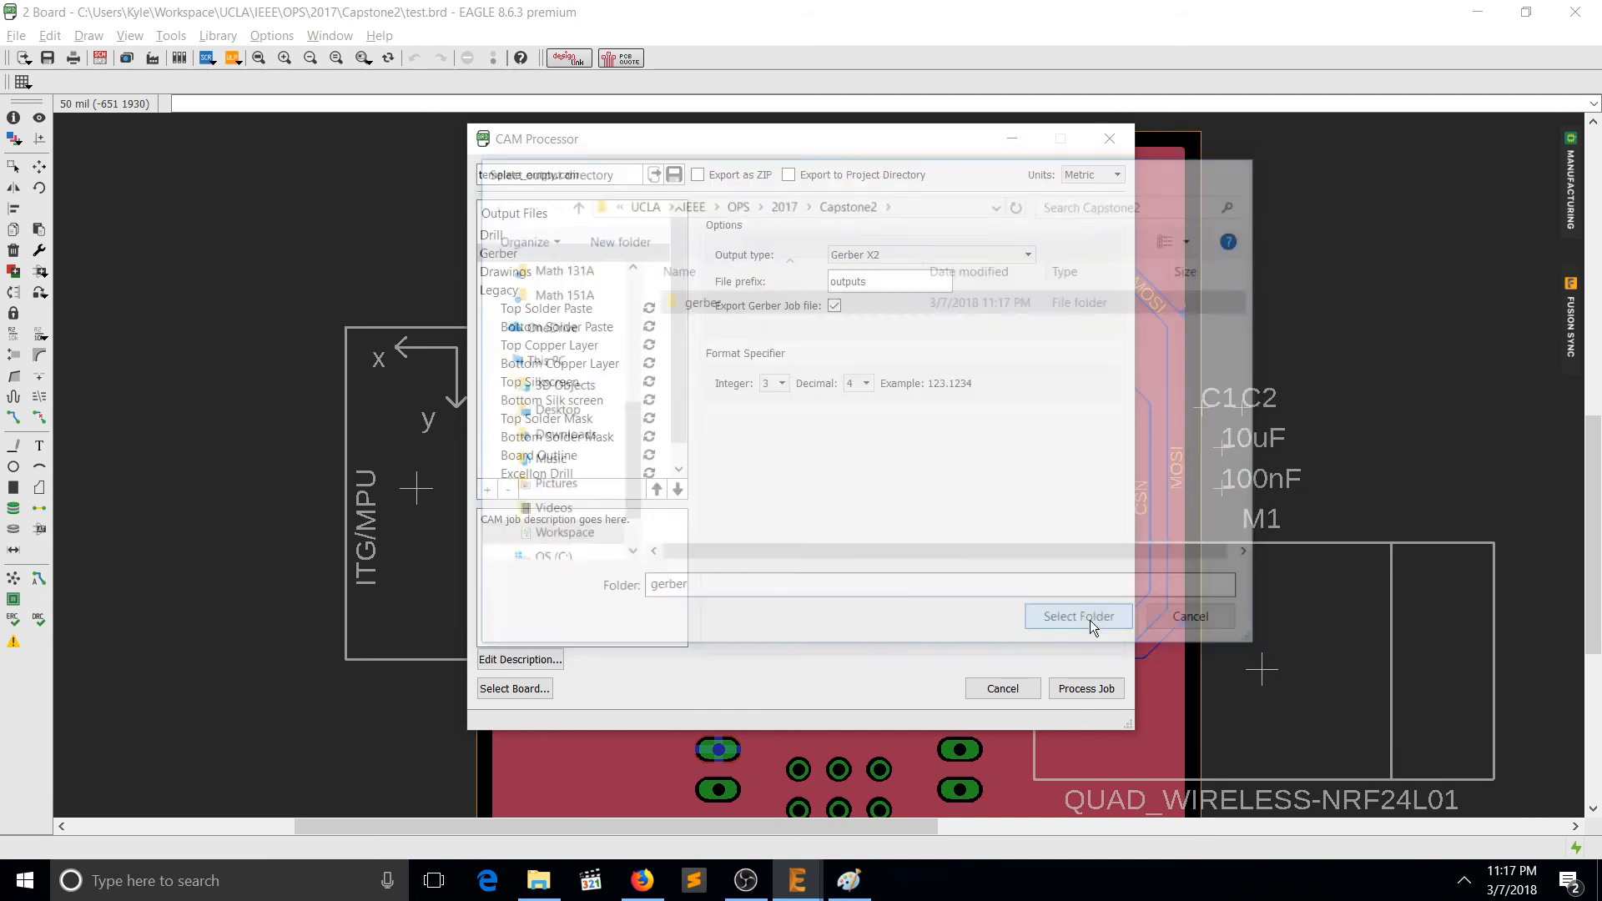
Open the gerber output folder of the processed CAM job in File Explorer and sort its files by type.
{"action": "left_click", "coordinate": [1064, 693]}
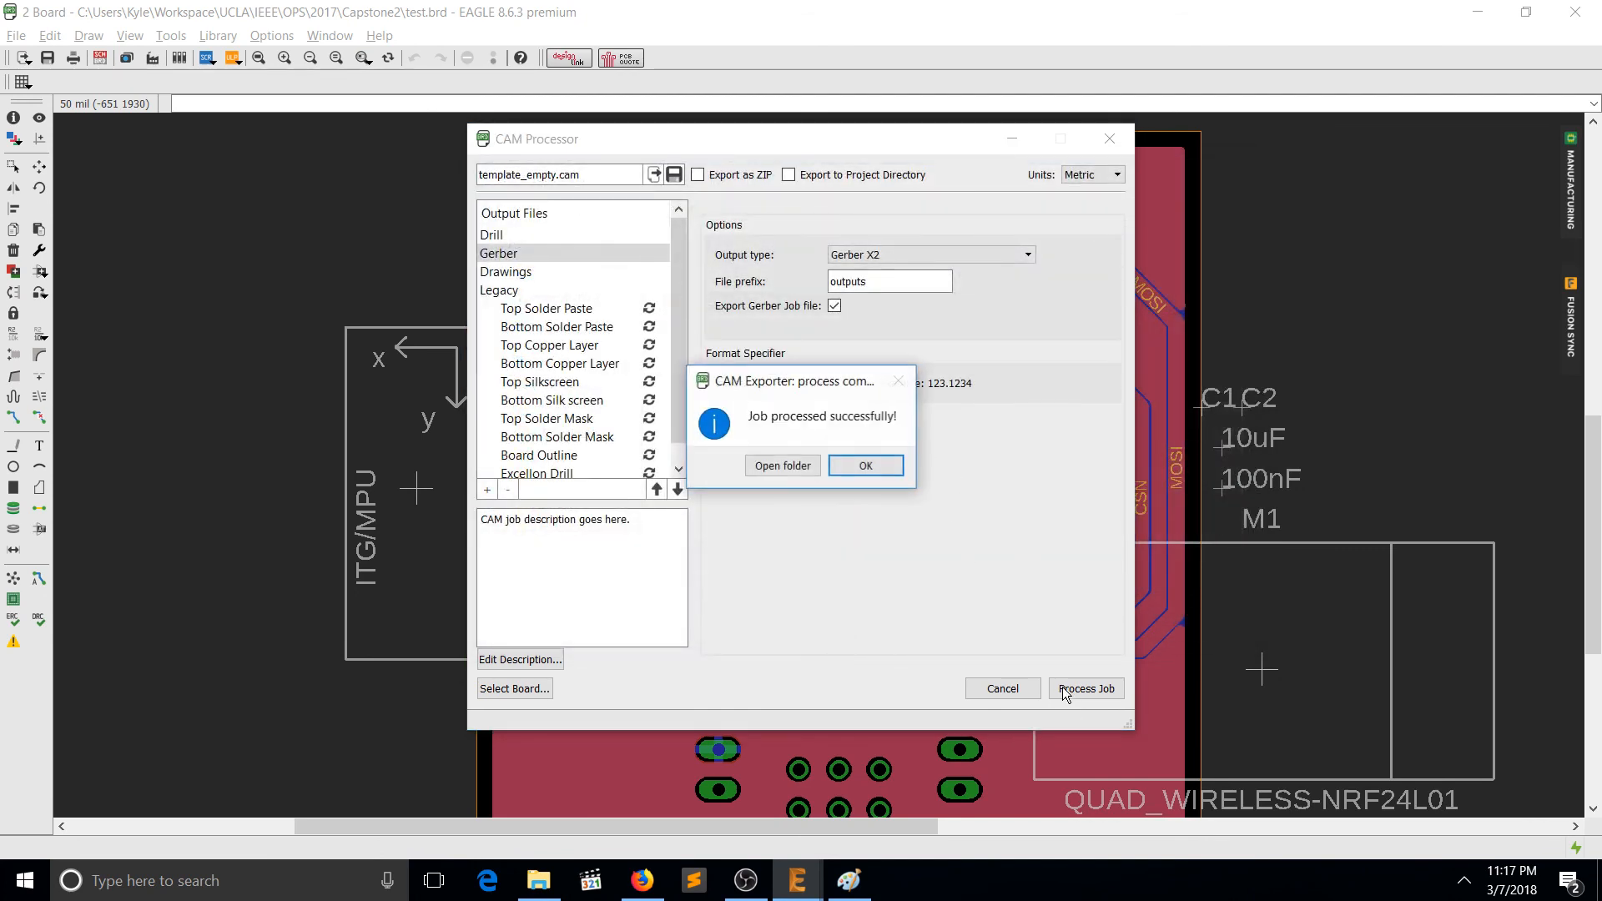
{"action": "left_click", "coordinate": [764, 473]}
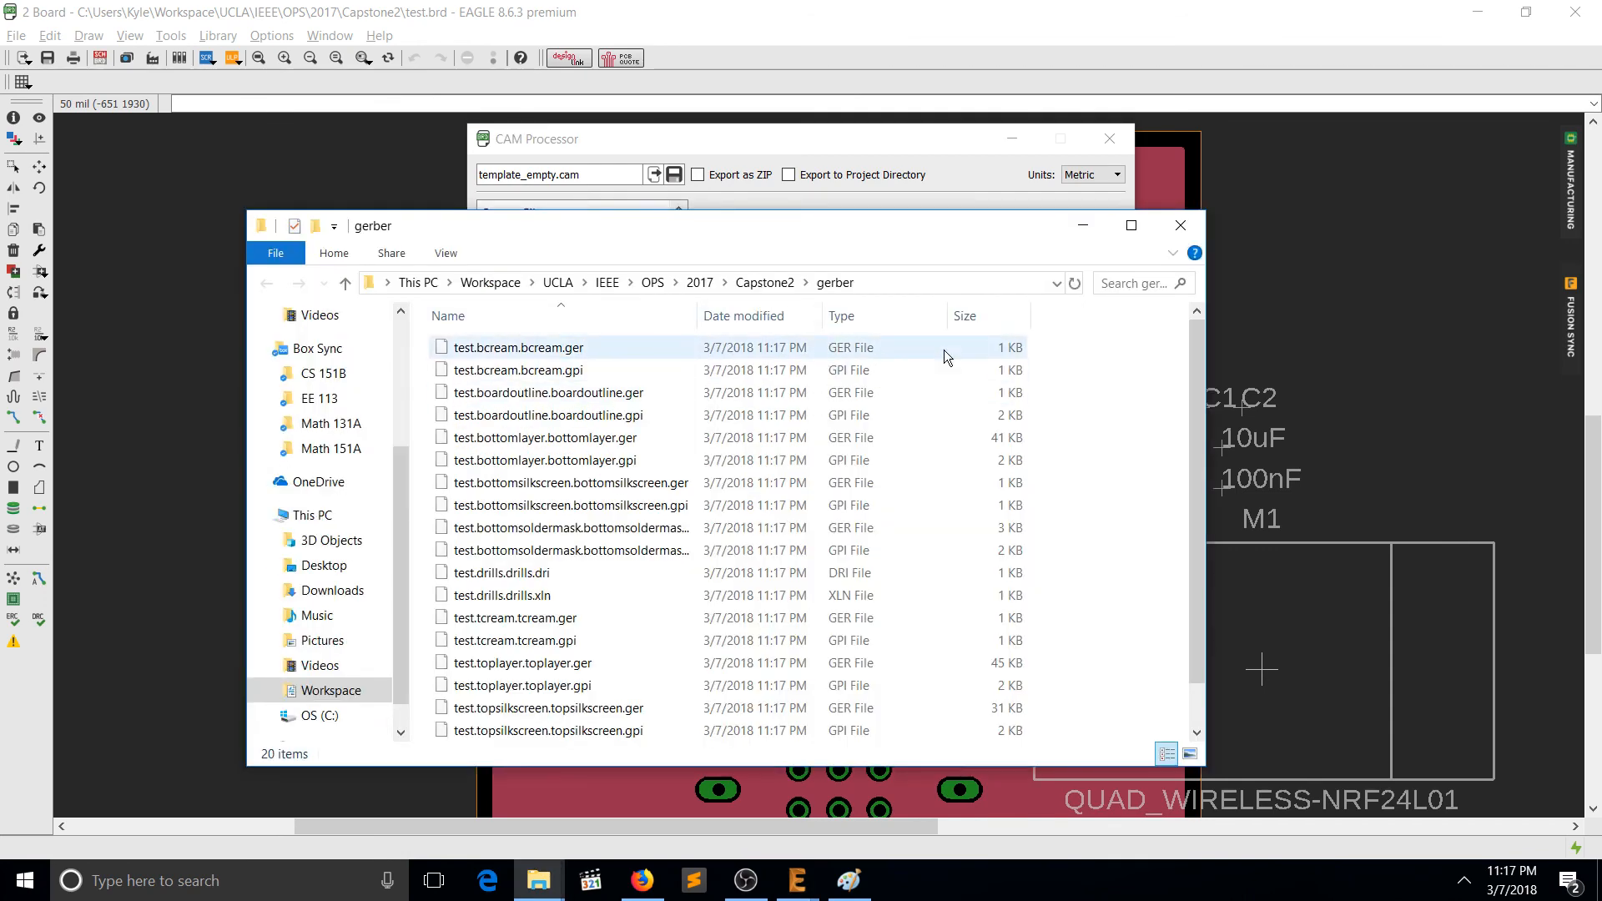
{"action": "left_click", "coordinate": [935, 369]}
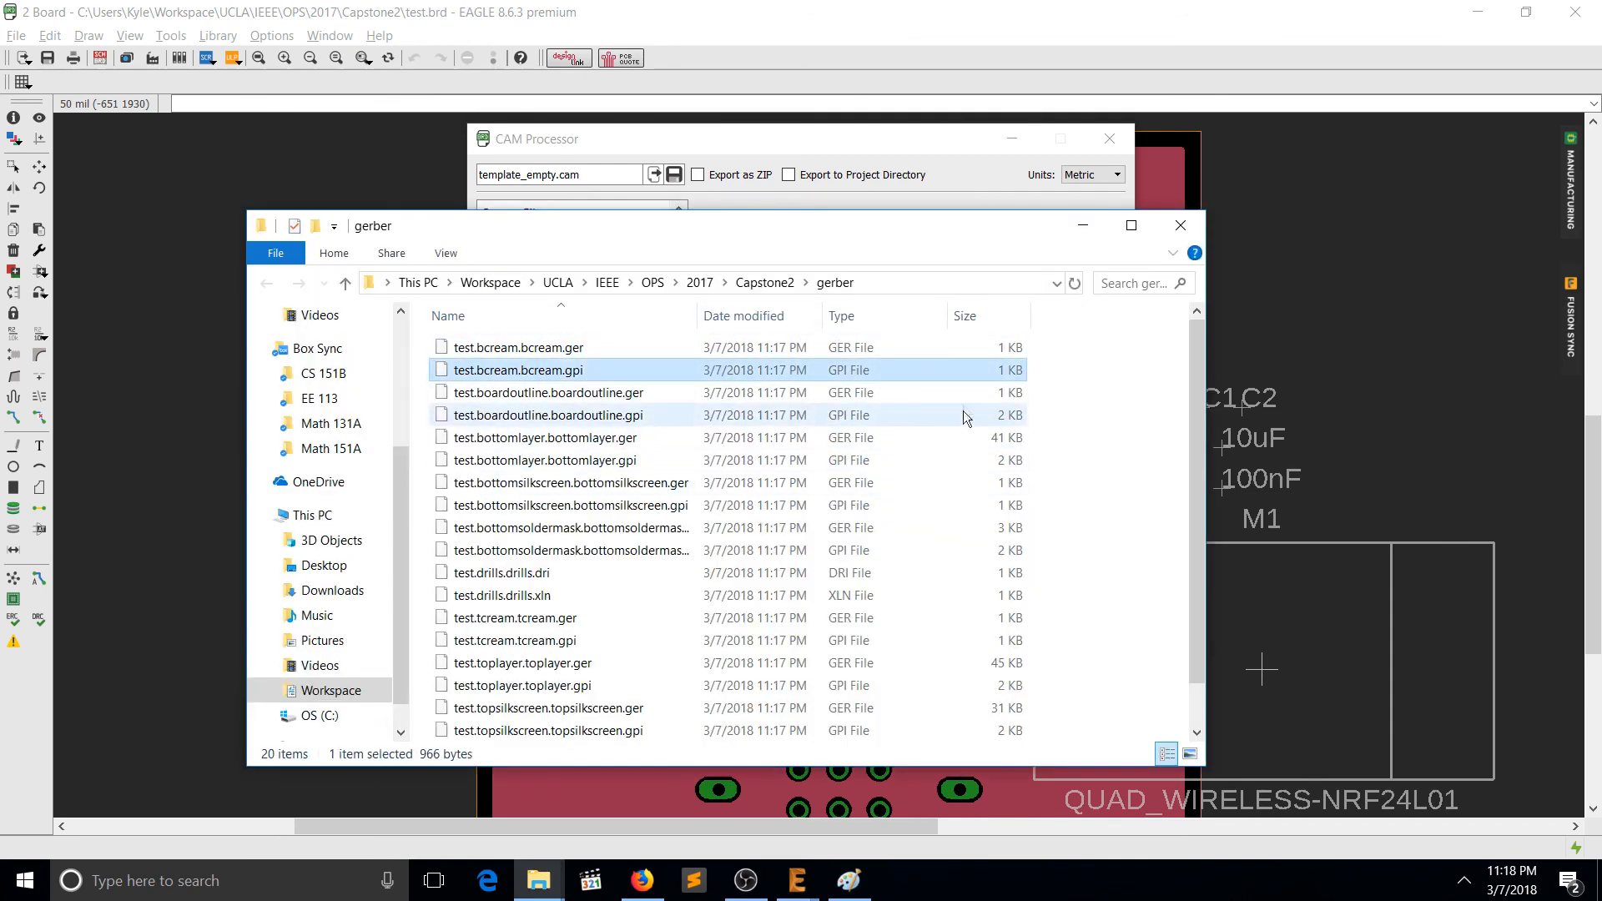
{"action": "left_click", "coordinate": [858, 318]}
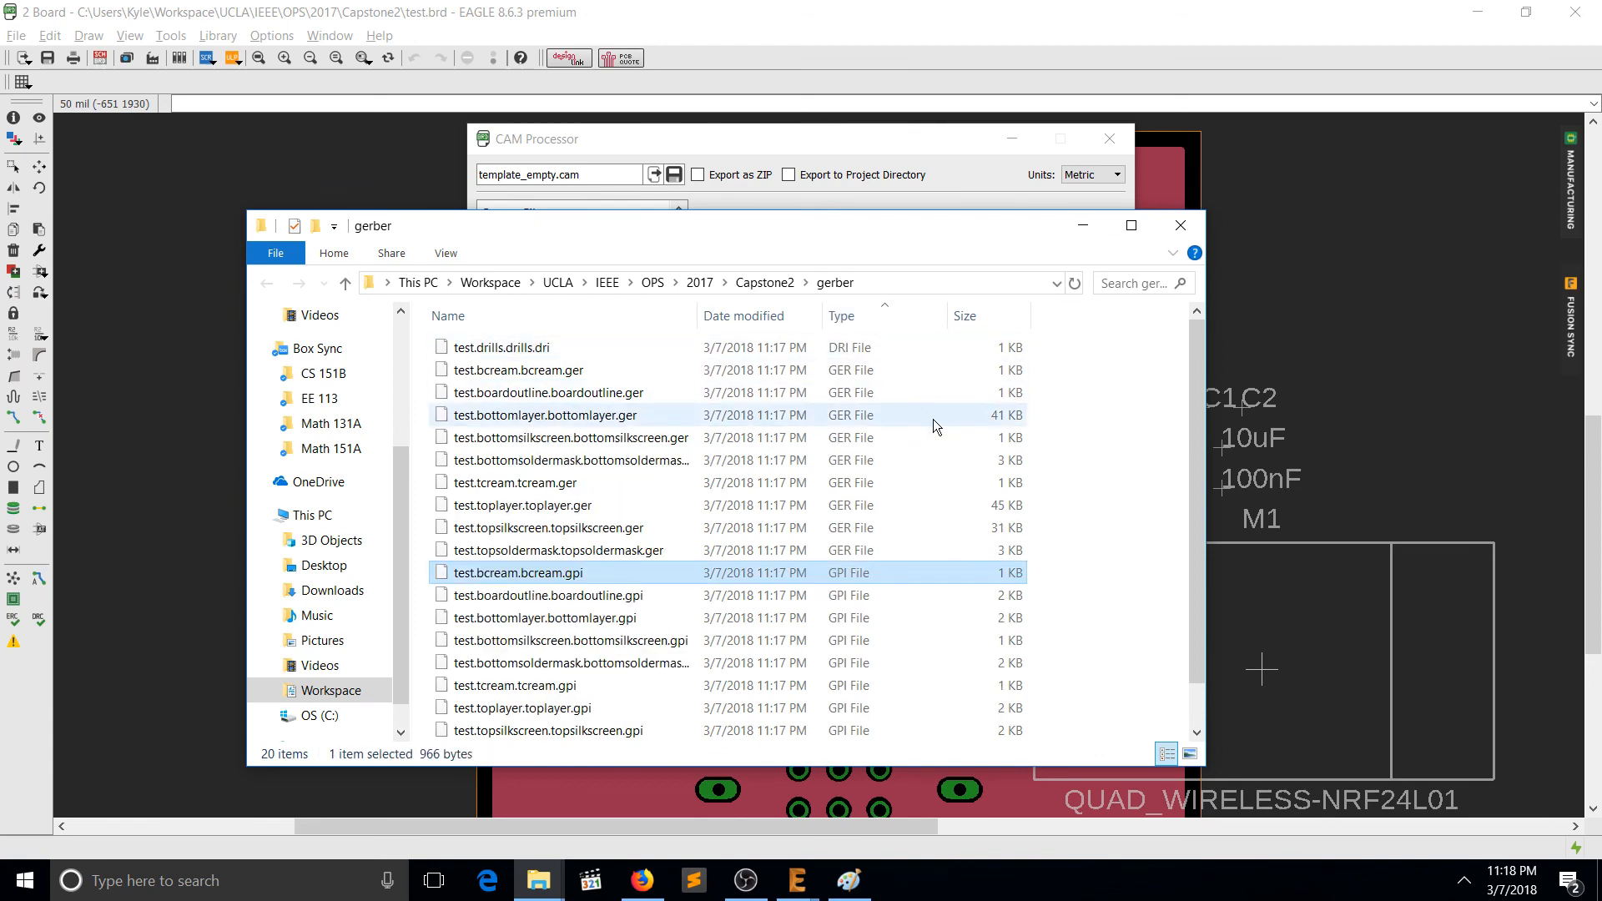
Delete the drill information file test.drills.drills.dri from the gerber folder.
{"action": "left_click", "coordinate": [884, 349]}
{"action": "scroll", "coordinate": [1011, 438], "scroll_direction": "down", "scroll_amount": 1}
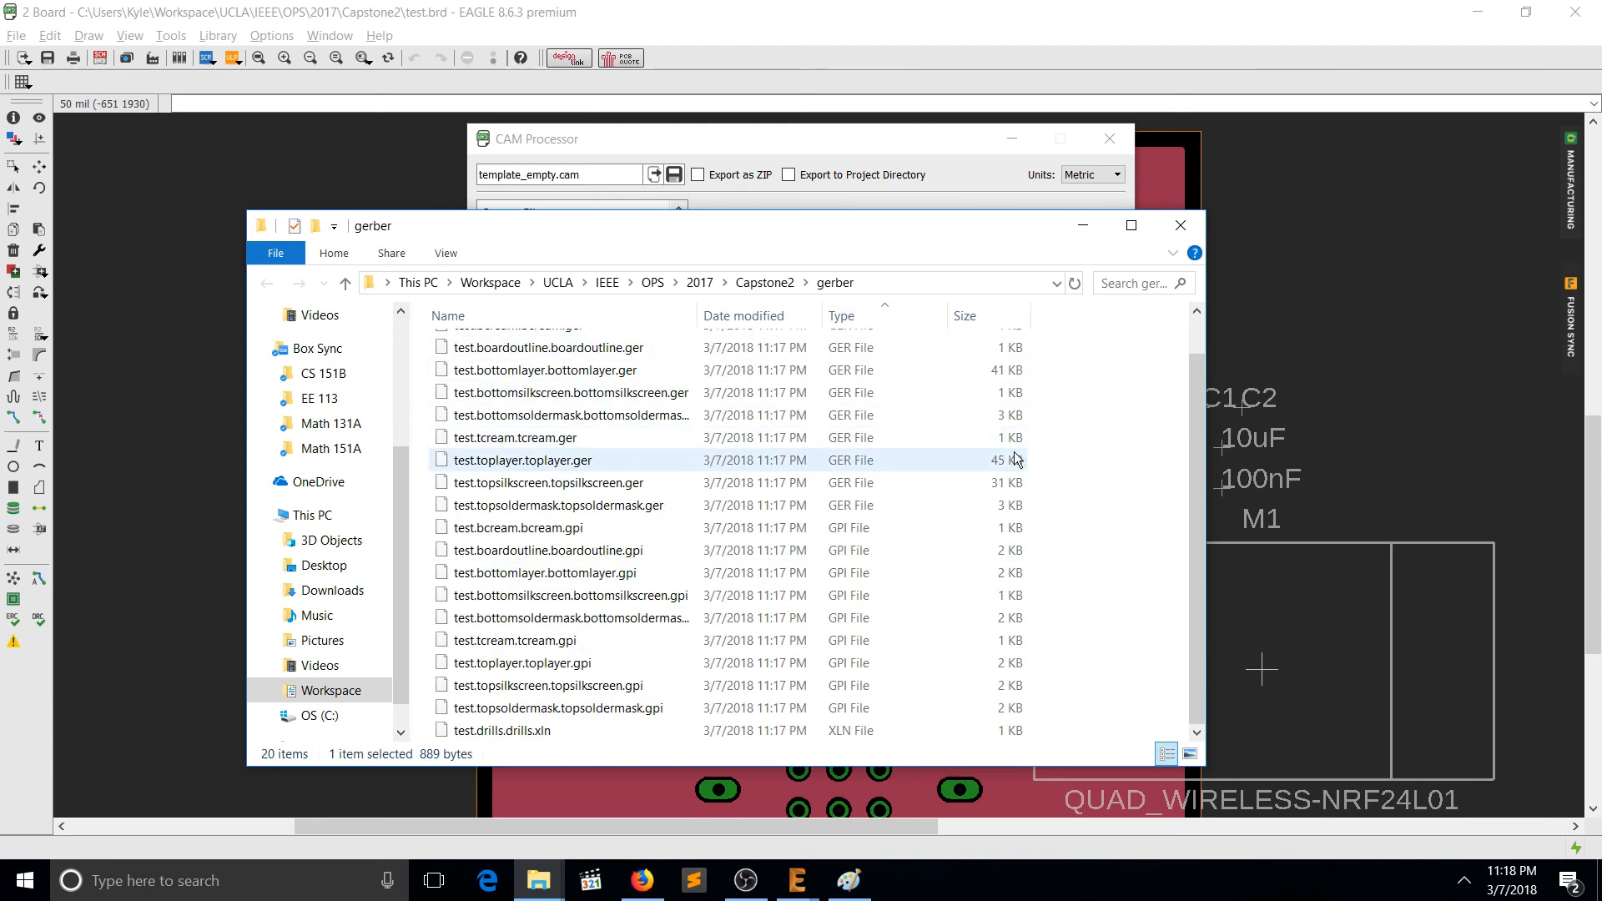
{"action": "scroll", "coordinate": [1001, 433], "scroll_direction": "up", "scroll_amount": 1}
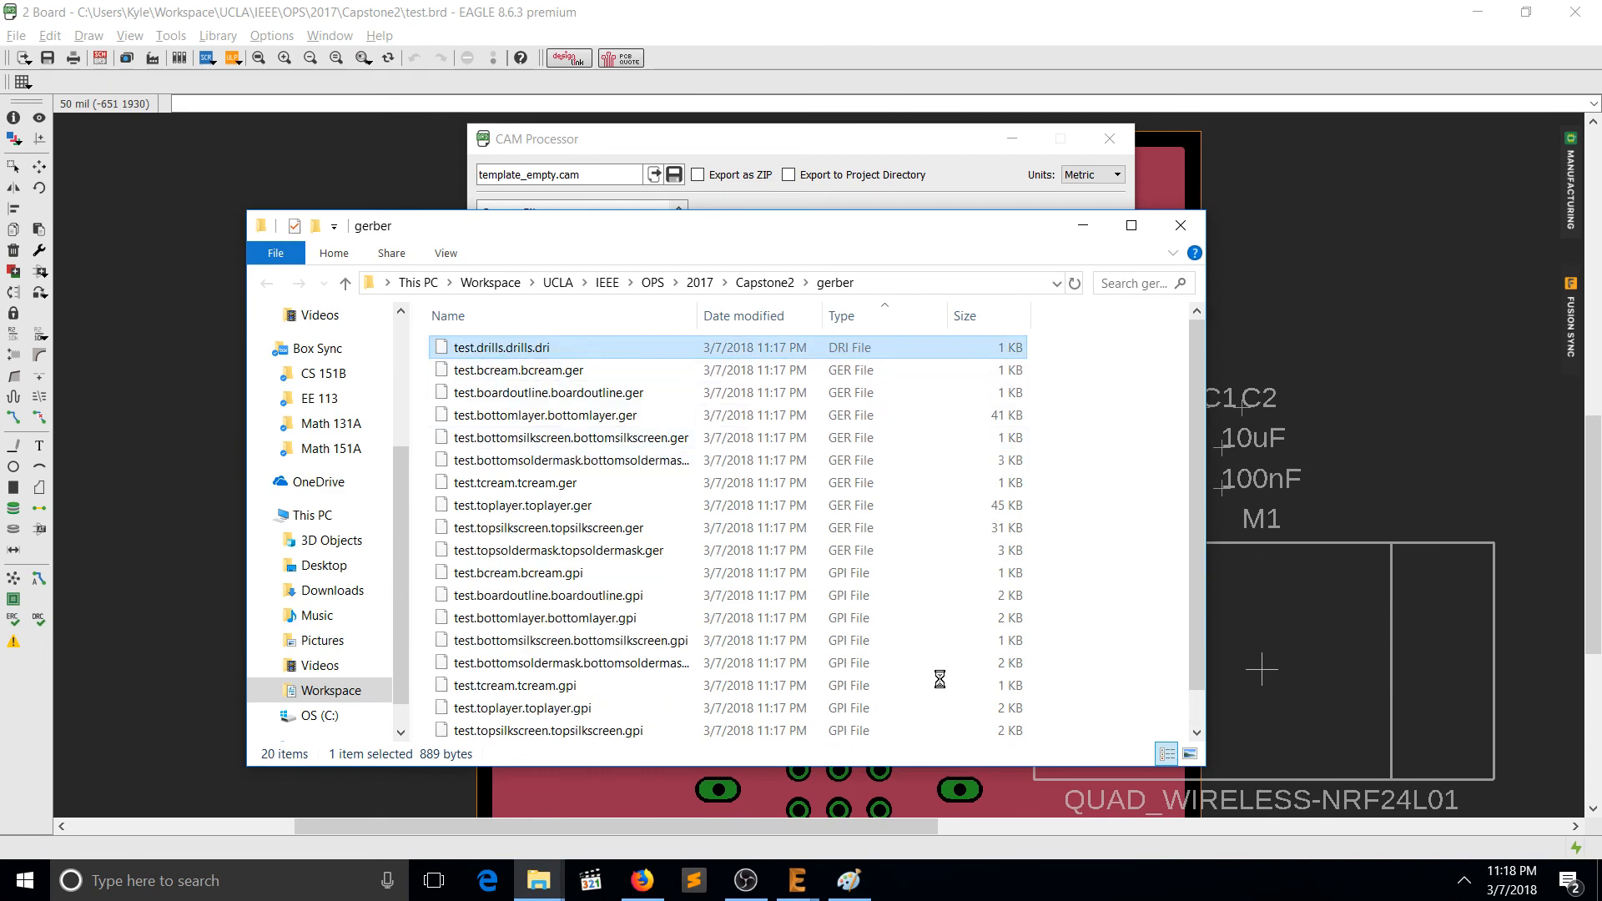
{"action": "key", "text": "shift+F10"}
{"action": "left_click", "coordinate": [964, 726]}
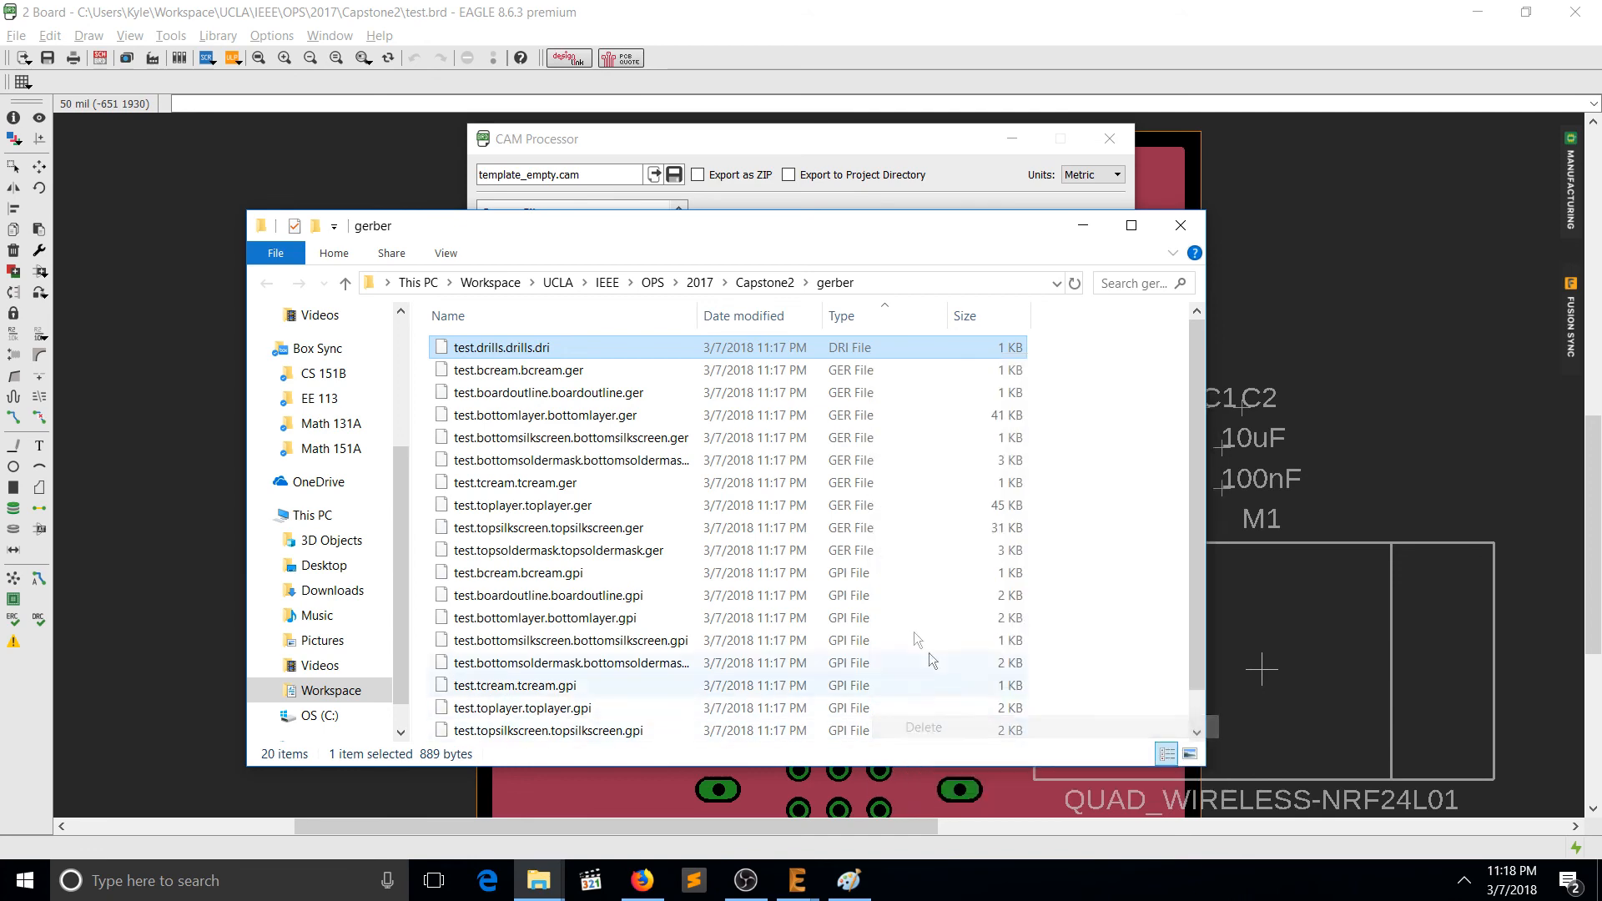
{"action": "left_click", "coordinate": [846, 524]}
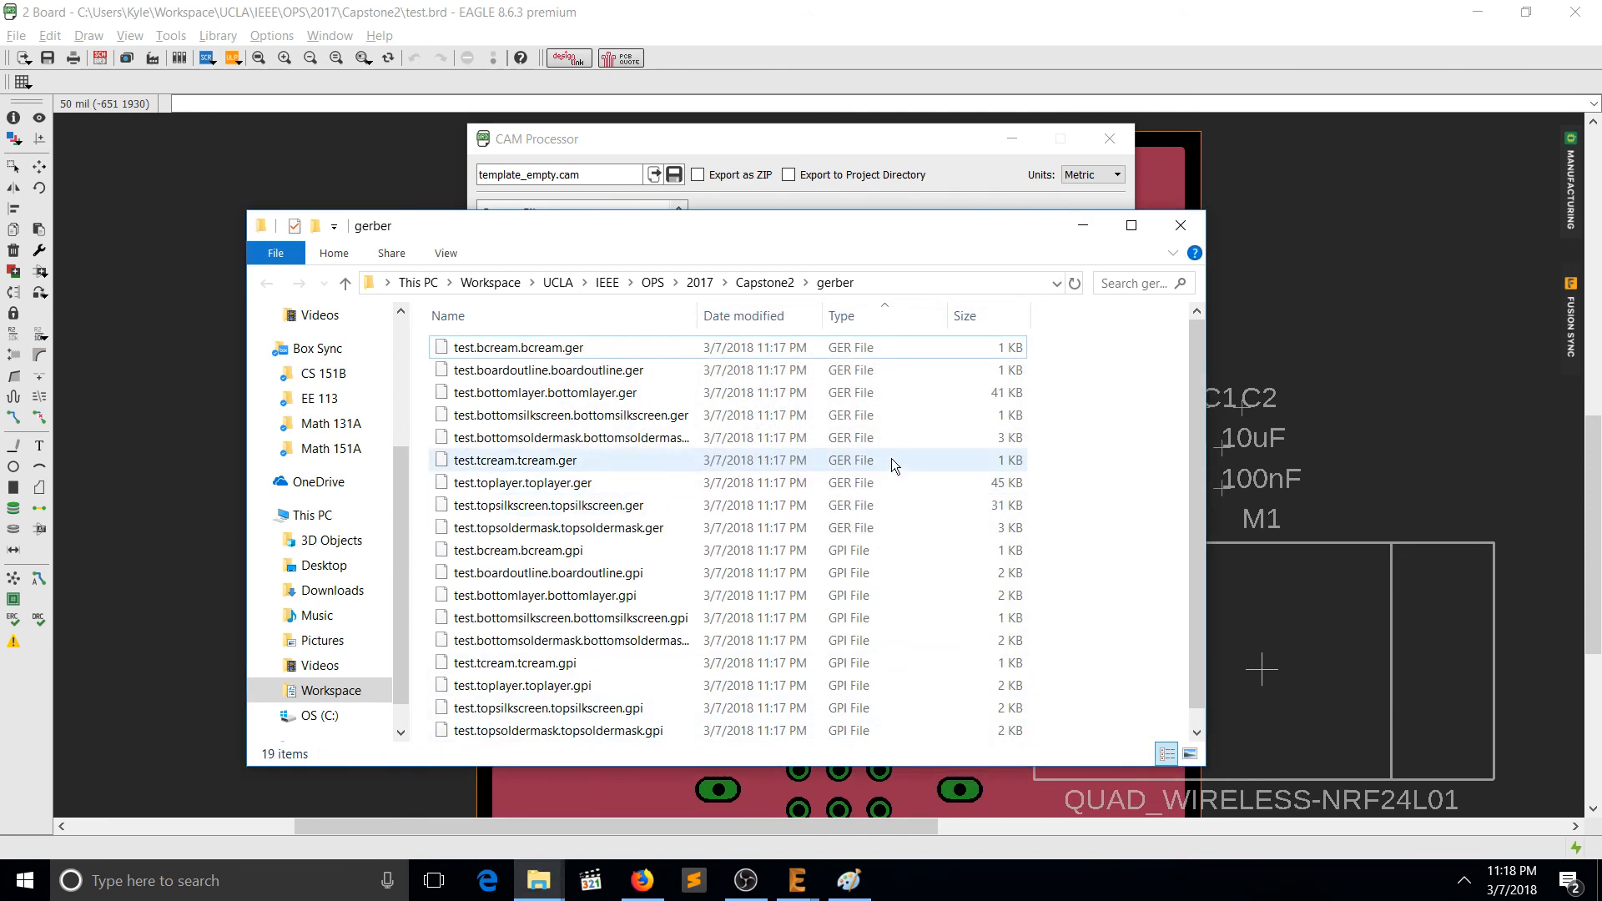
Delete all the GPI files, from test.bcream.bcream.gpi to test.topsoldermask.topsoldermask.gpi, from the gerber folder.
{"action": "scroll", "coordinate": [907, 559], "scroll_direction": "down", "scroll_amount": 1}
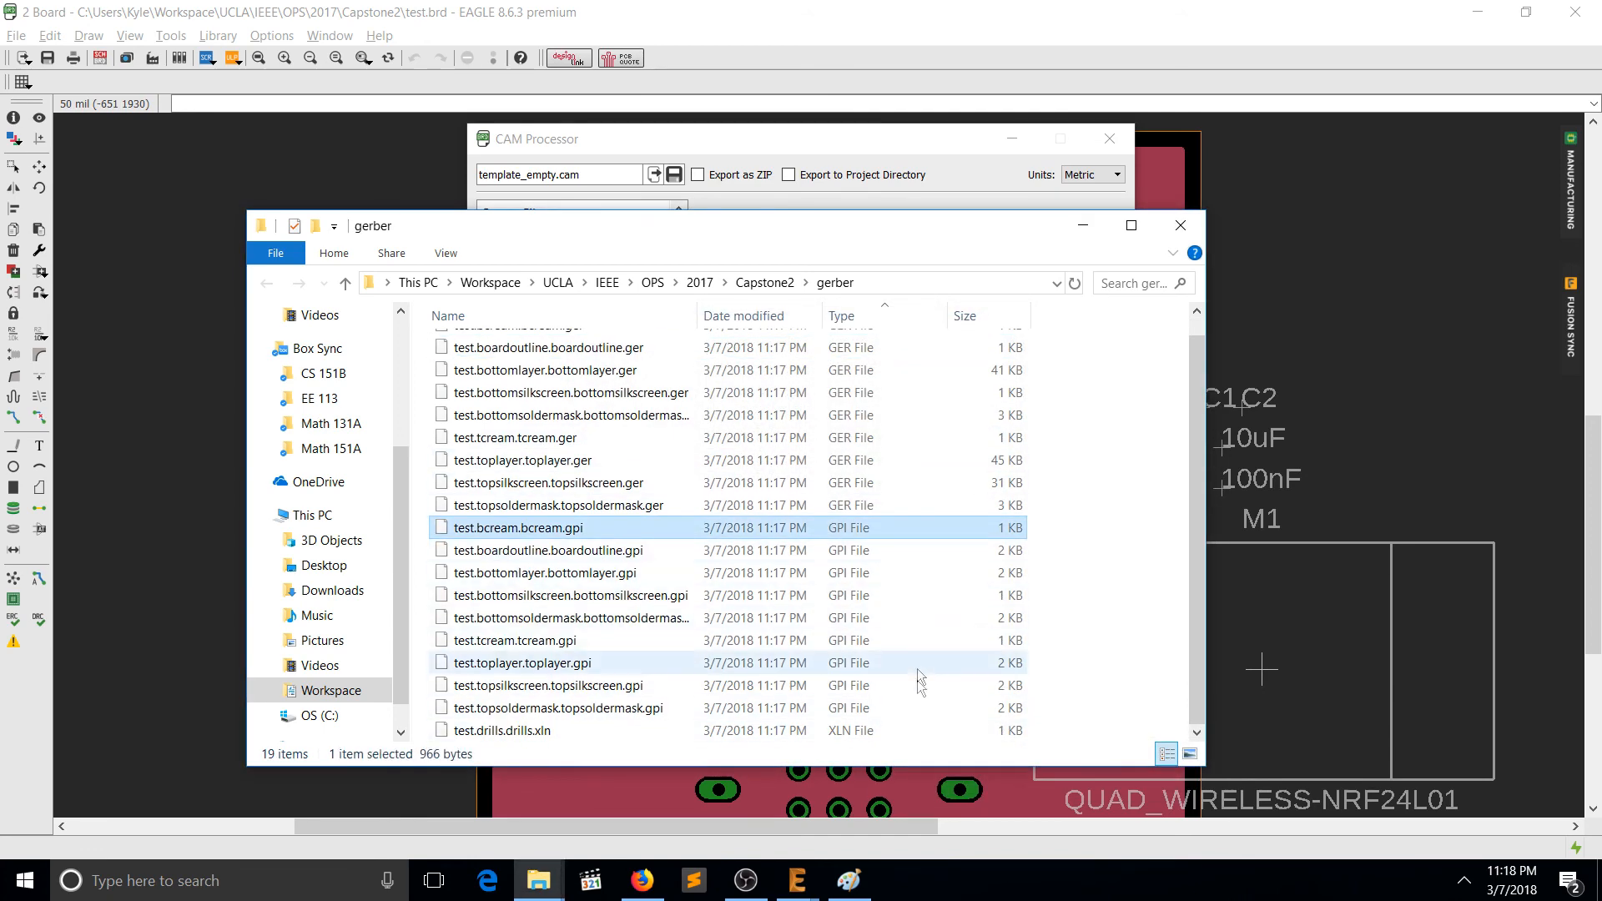
{"action": "left_click", "coordinate": [919, 705], "text": "shift"}
{"action": "right_click", "coordinate": [918, 603]}
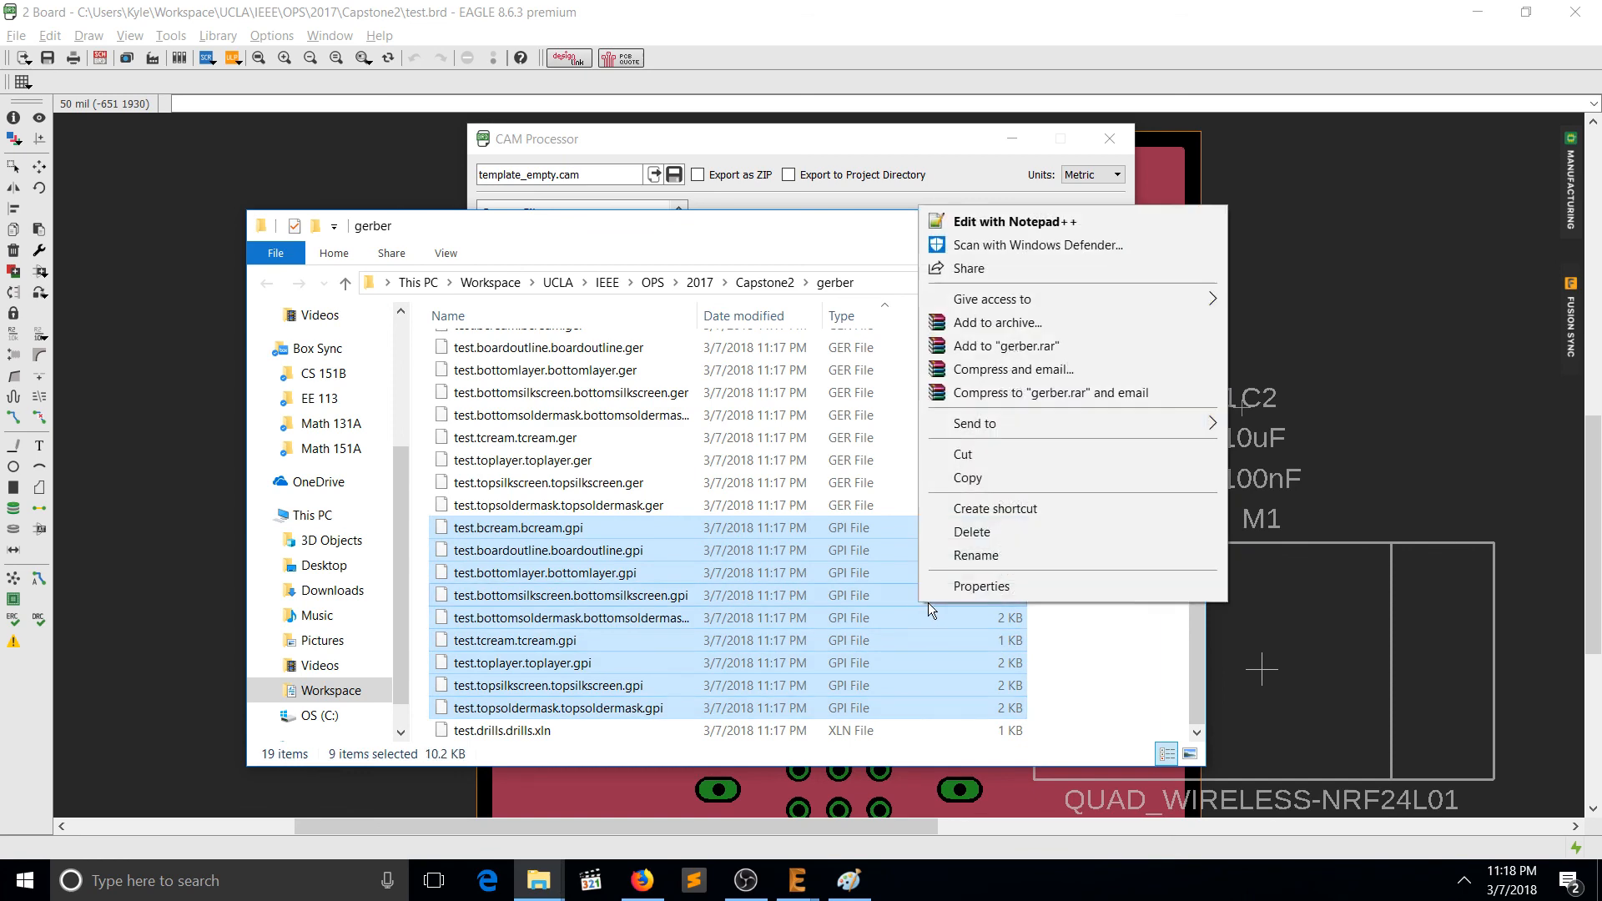
{"action": "left_click", "coordinate": [990, 533]}
{"action": "left_click", "coordinate": [875, 458]}
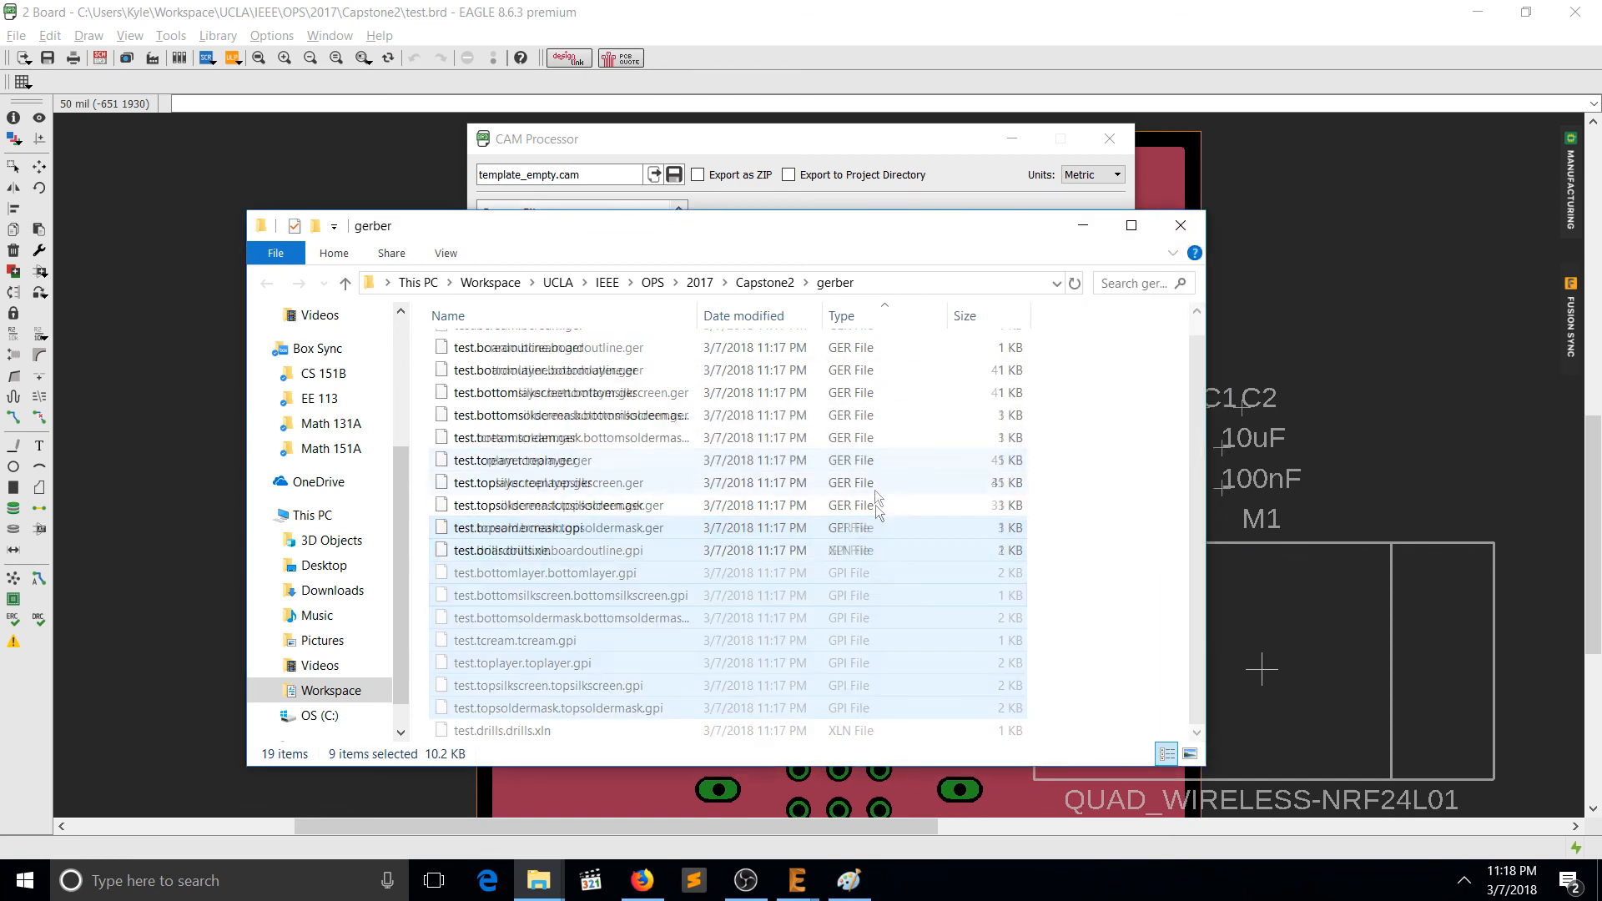
Archive all the remaining GER files and the XLN drill file in ZIP format as gerber.zip in the same folder.
{"action": "left_click", "coordinate": [871, 552]}
{"action": "left_click", "coordinate": [849, 367], "text": "shift"}
{"action": "left_click", "coordinate": [853, 350], "text": "shift"}
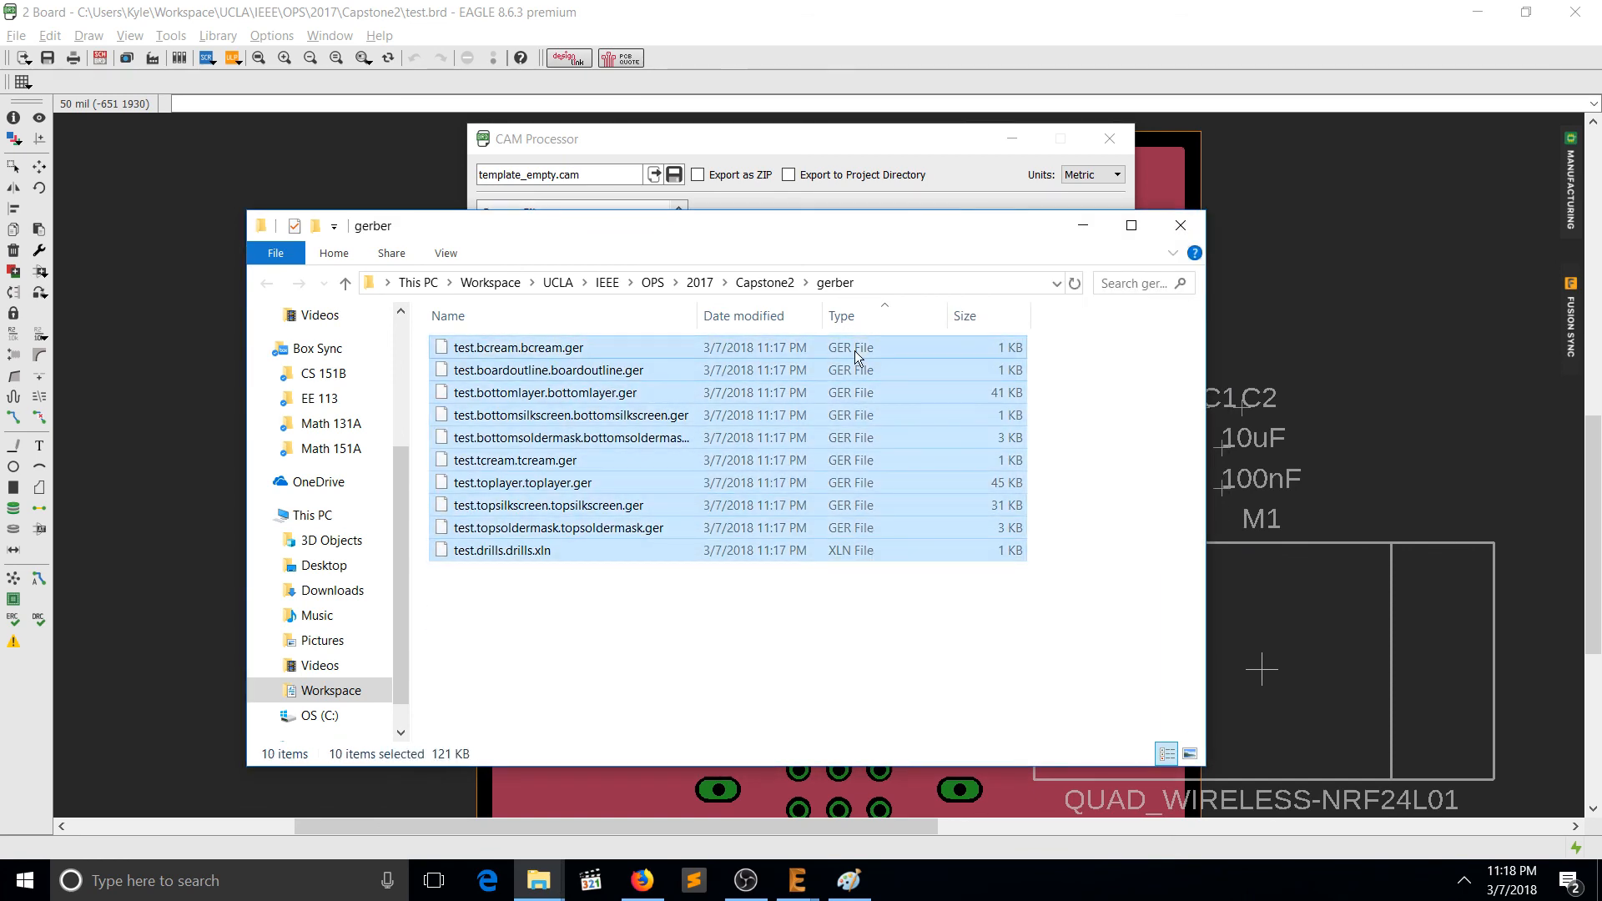
{"action": "right_click", "coordinate": [855, 351]}
{"action": "left_click", "coordinate": [1027, 468]}
{"action": "left_click", "coordinate": [726, 414]}
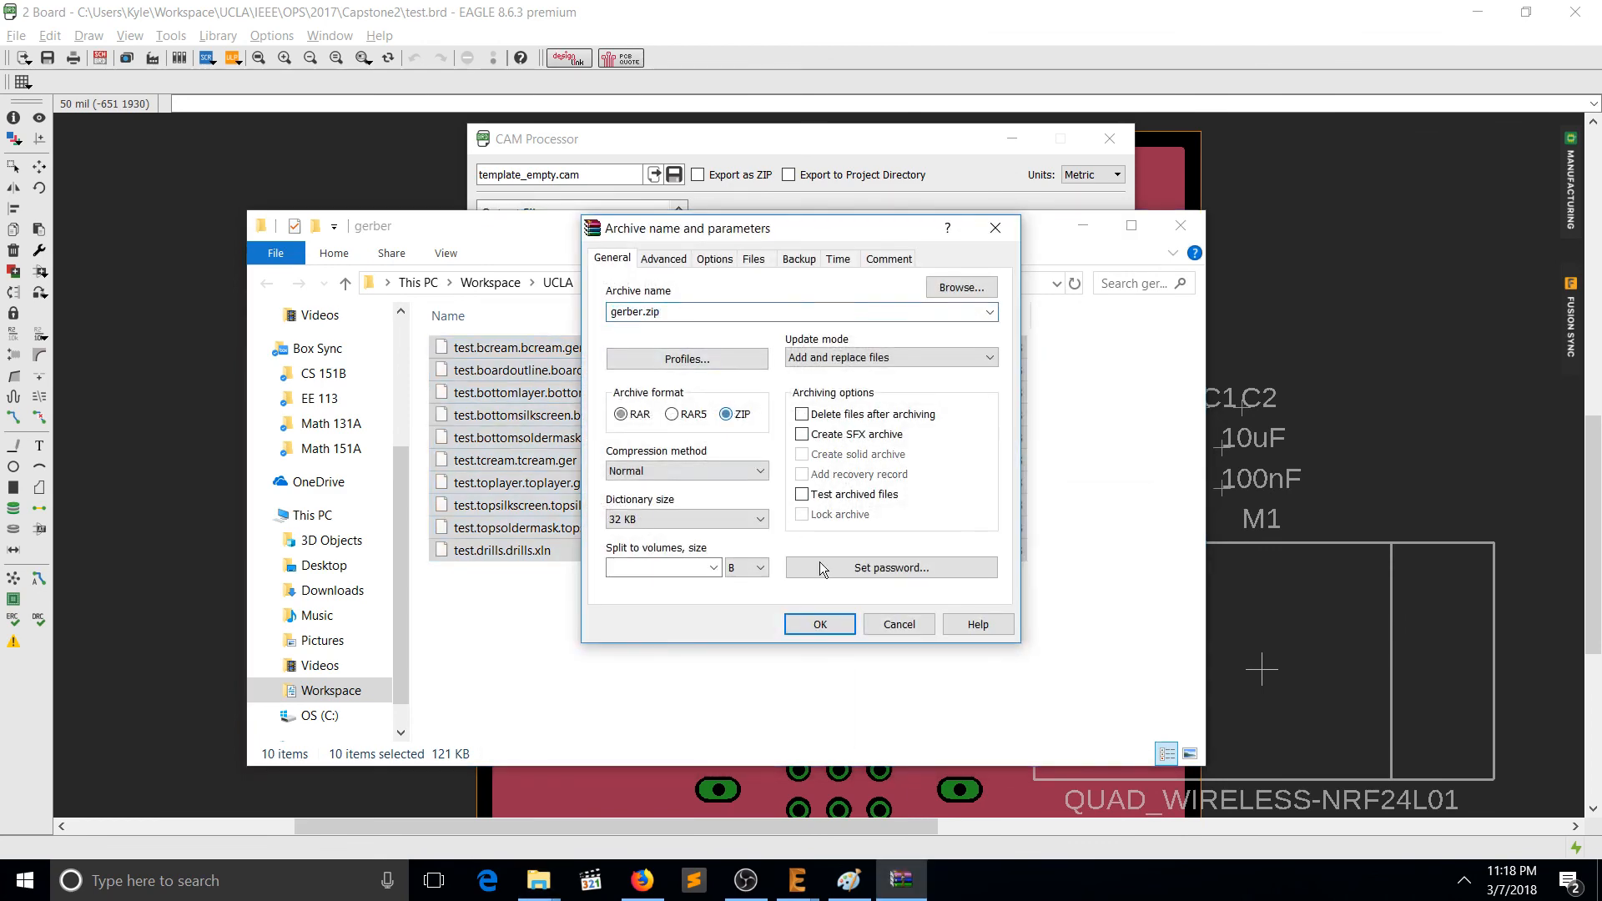
{"action": "left_click", "coordinate": [834, 631]}
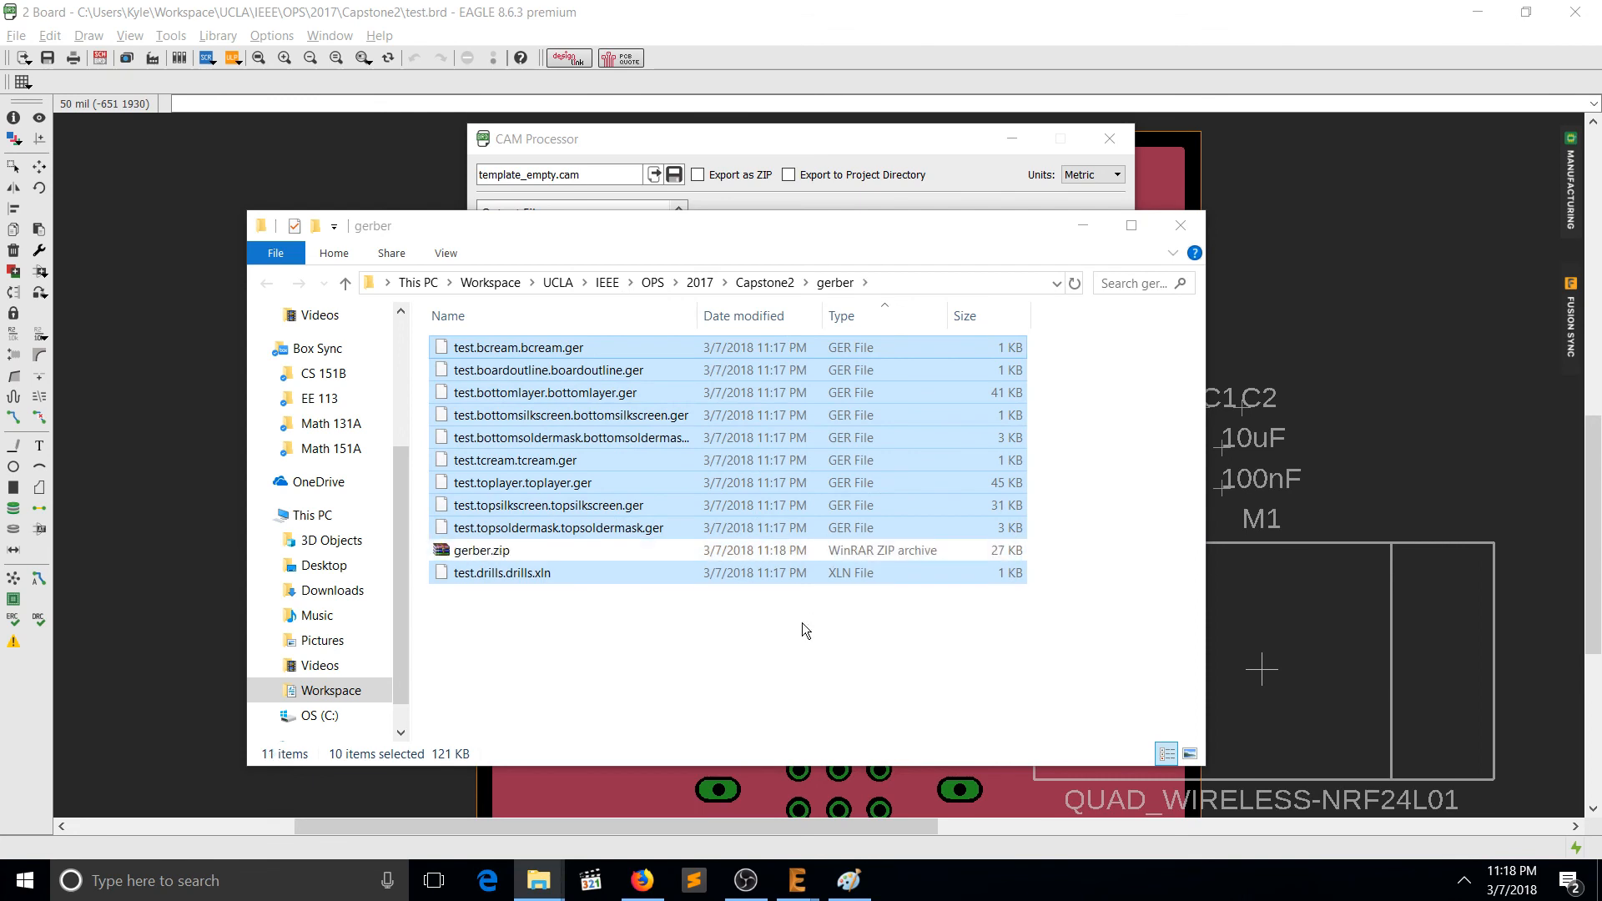
{"action": "left_click", "coordinate": [803, 622]}
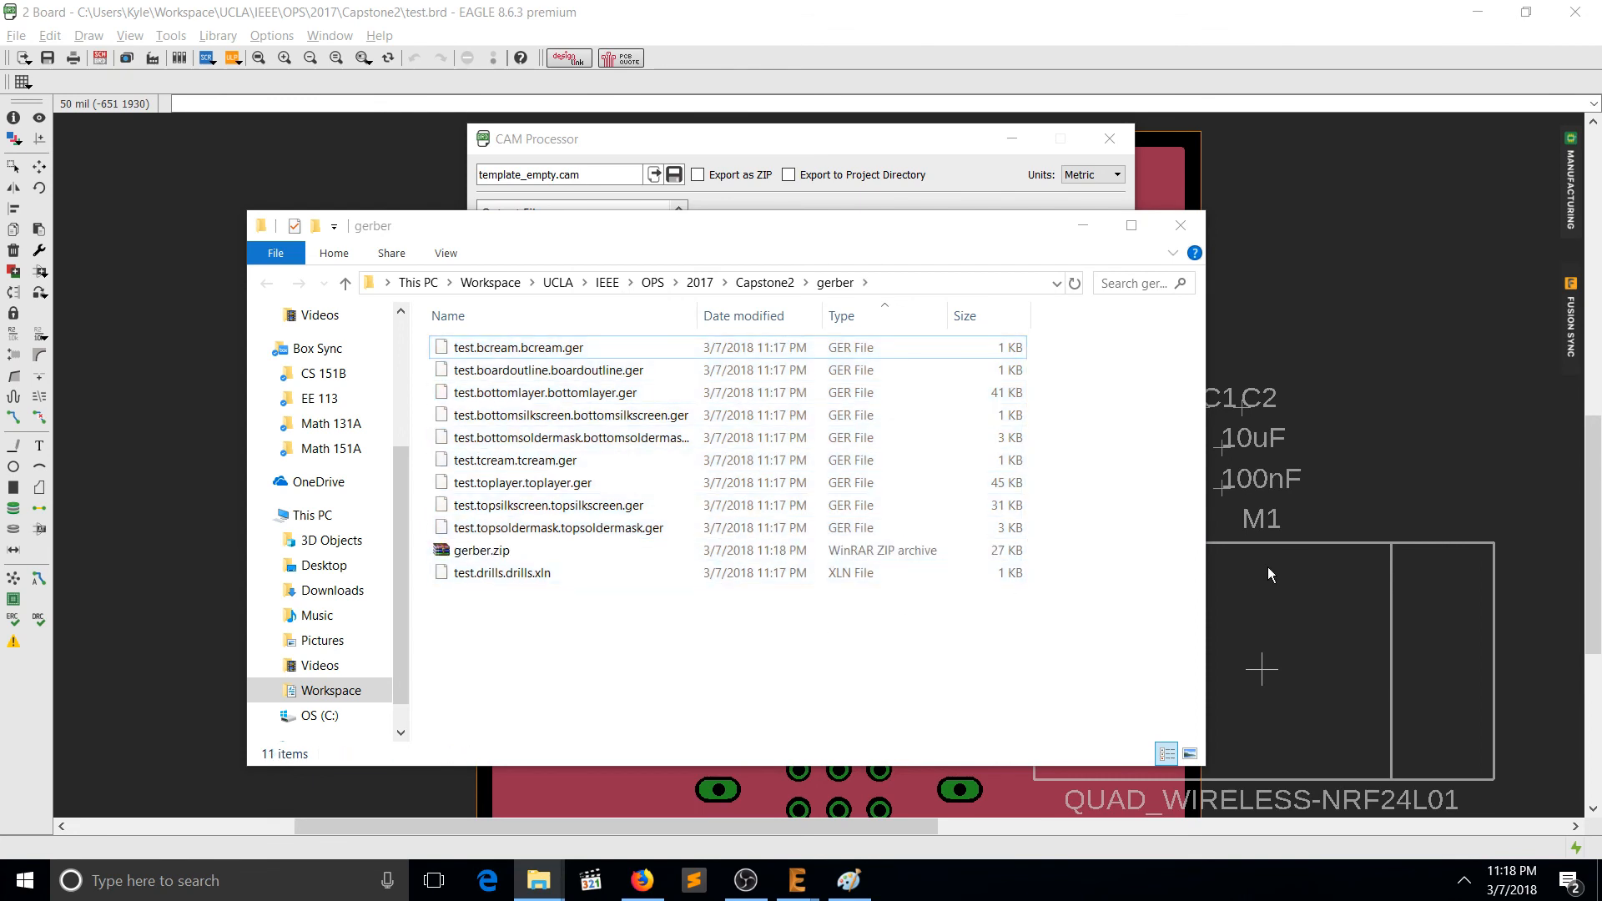